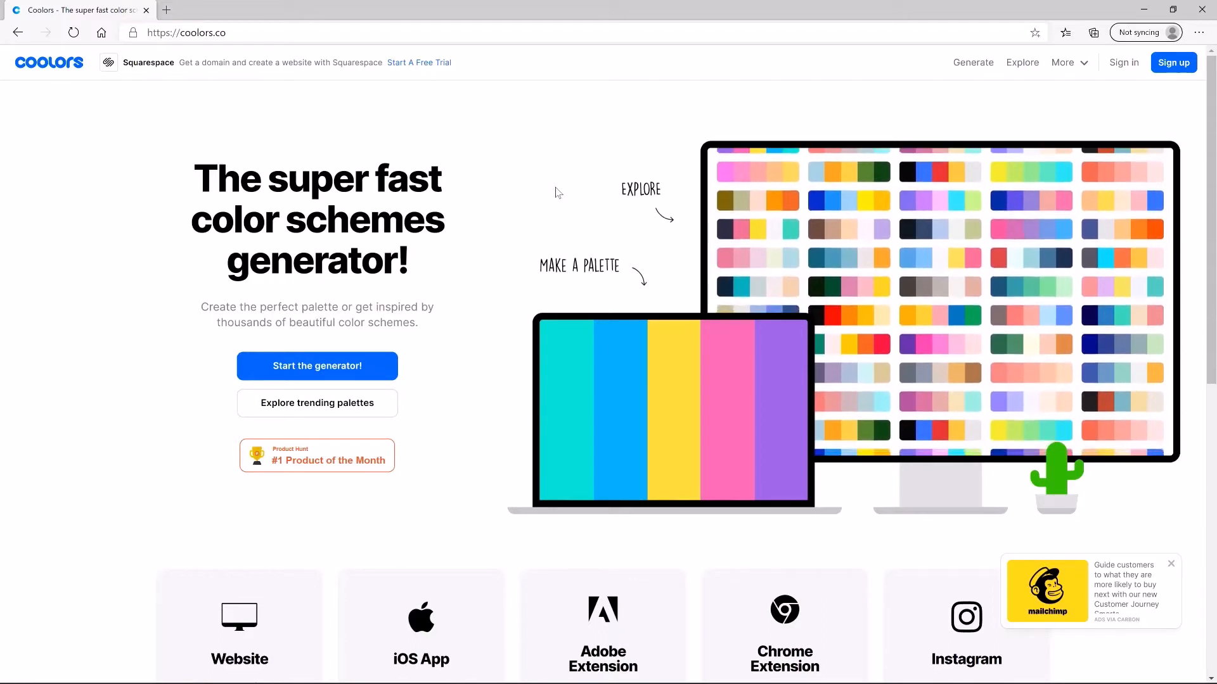
- Browse the trending color palettes on the Coolors website
left_click(843, 235)
scroll(824, 292, "down", 4)
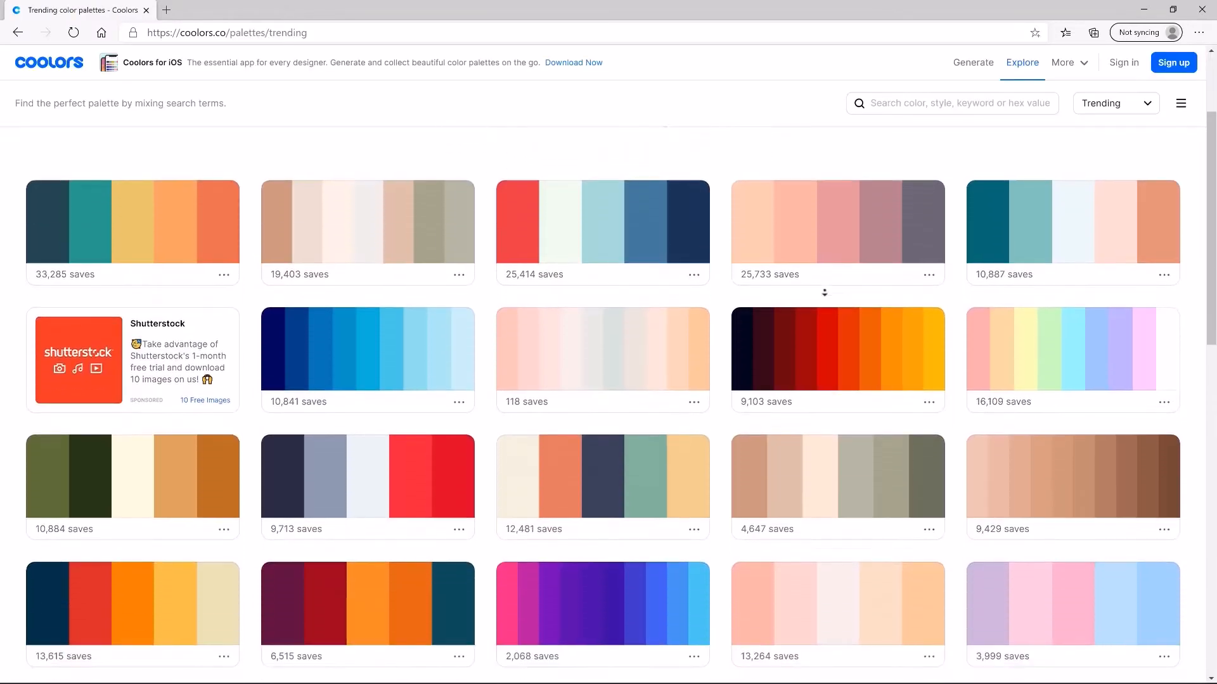
scroll(824, 292, "down", 4)
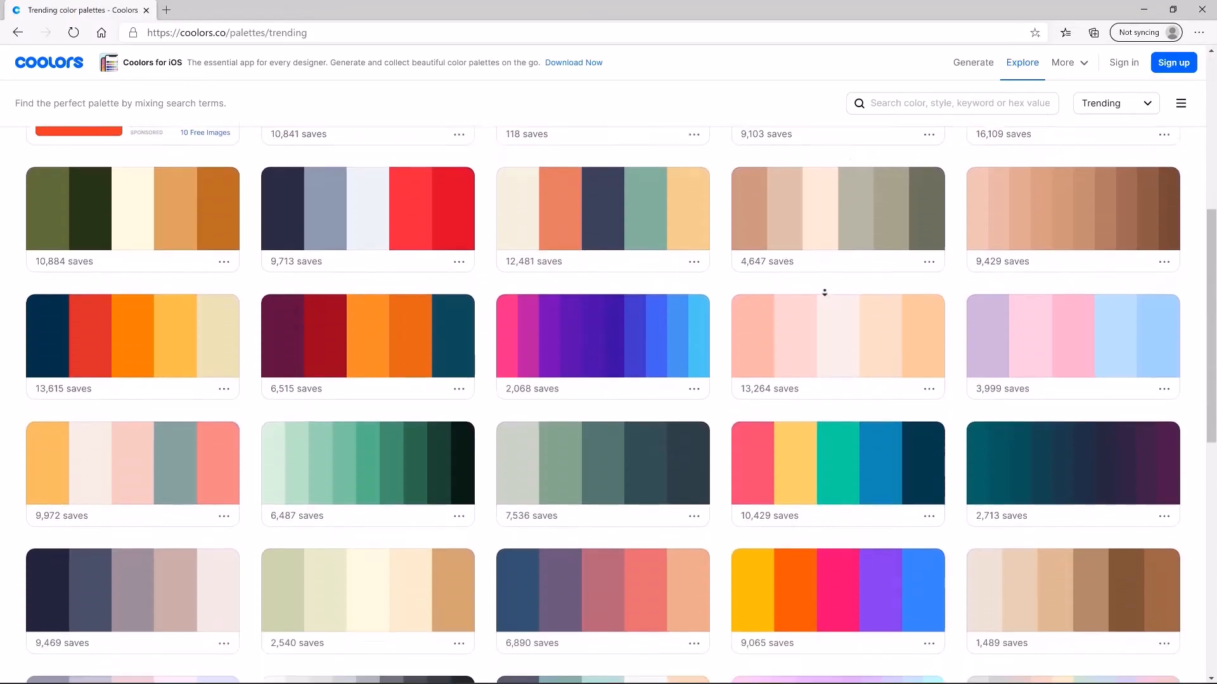
scroll(824, 292, "down", 3)
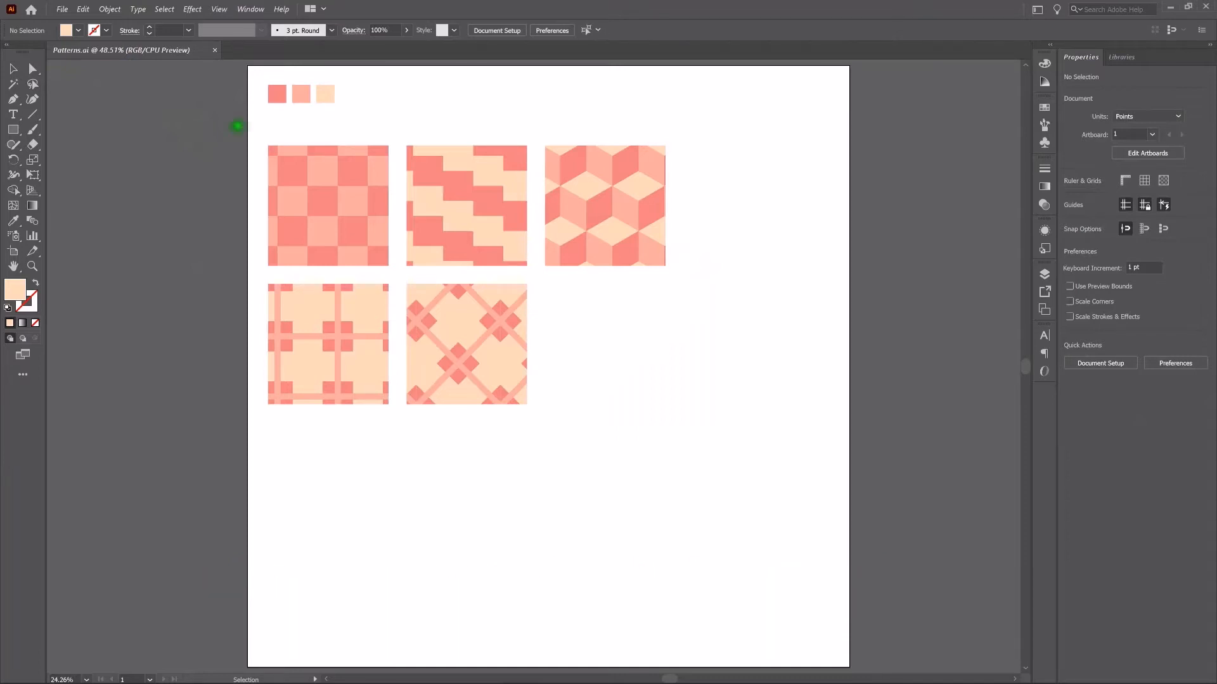
- Switch to Patterns.ai in Illustrator and examine the dark, medium and light color swatches above the pattern samples
left_click(277, 95)
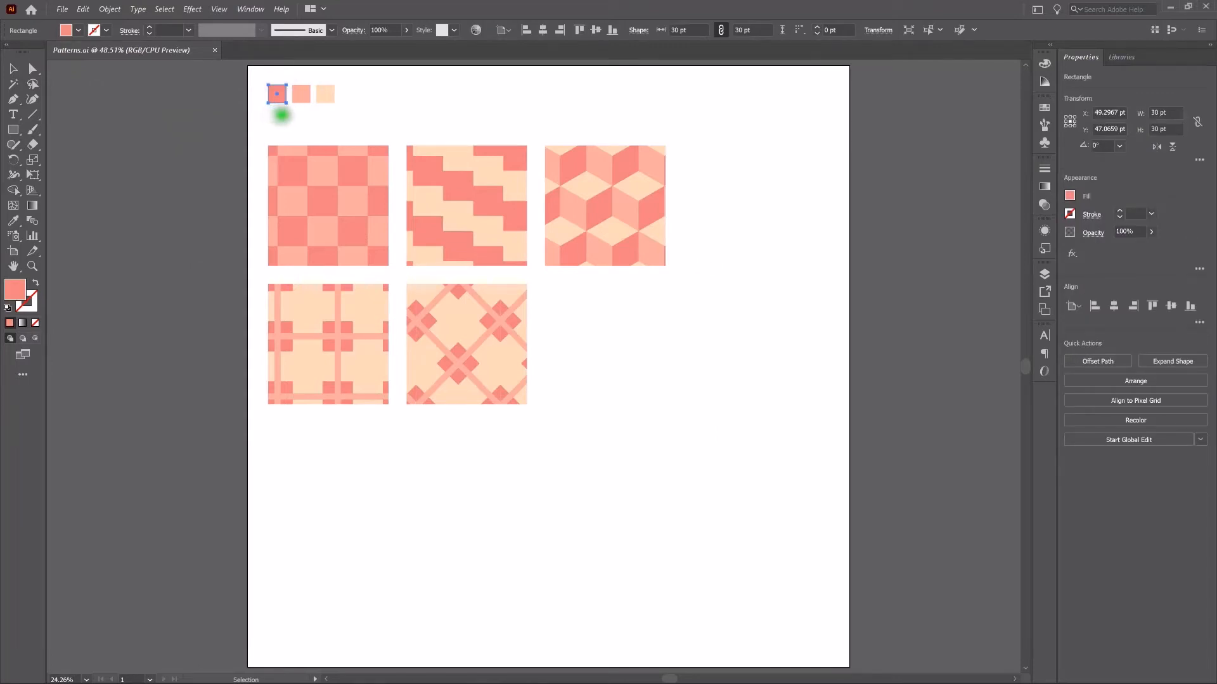
left_click(301, 94)
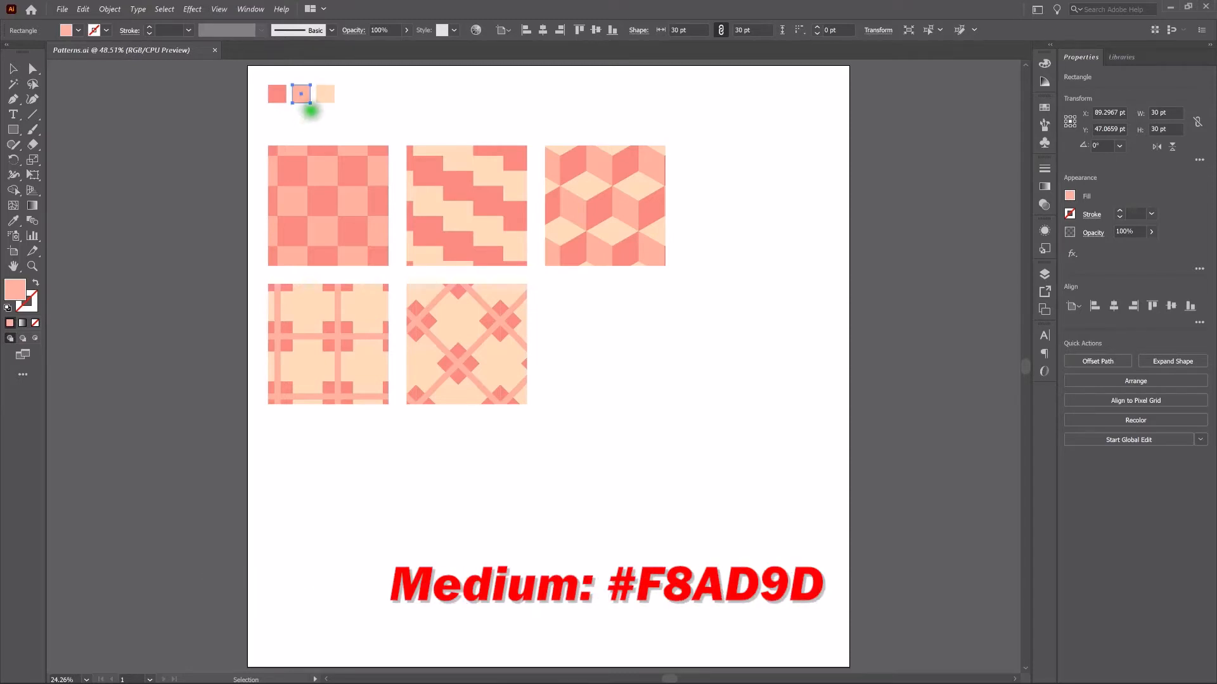
left_click(325, 95)
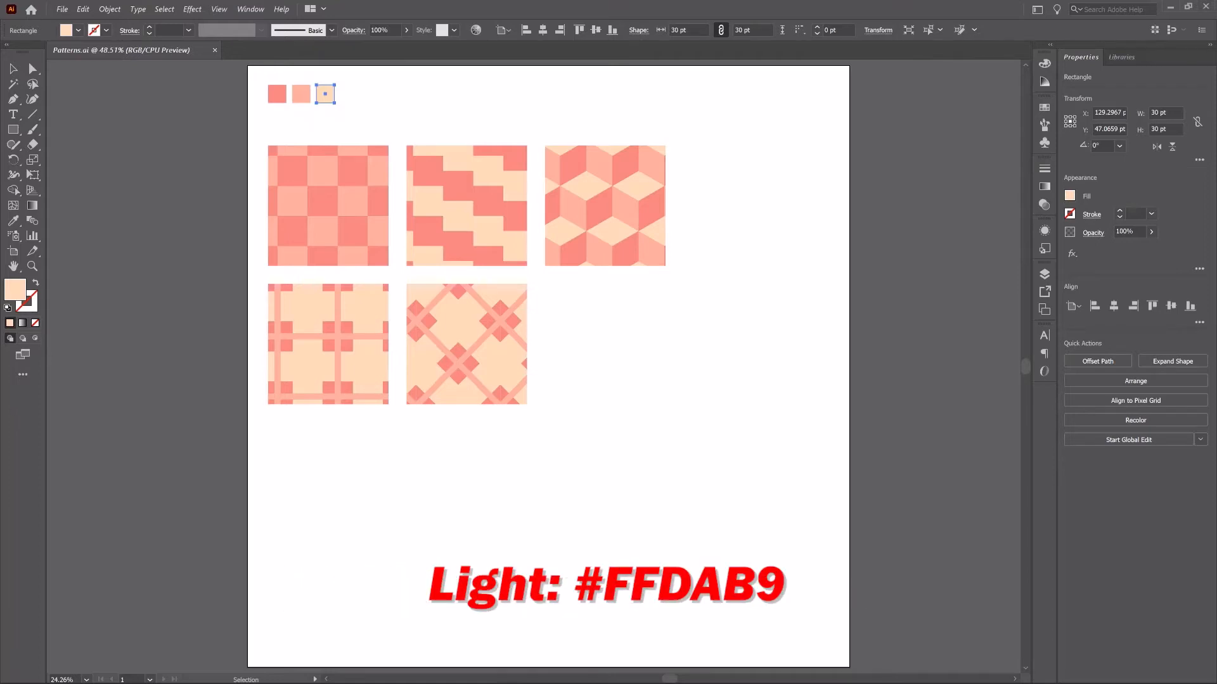
left_click(325, 120)
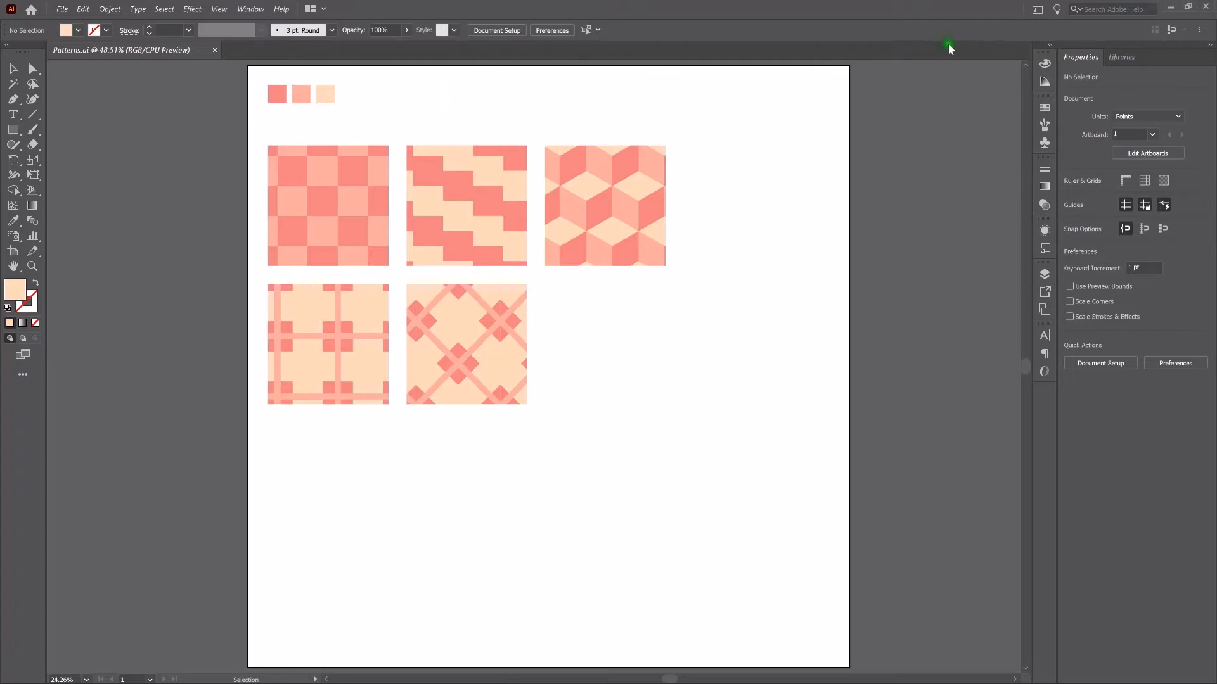
left_click(1036, 11)
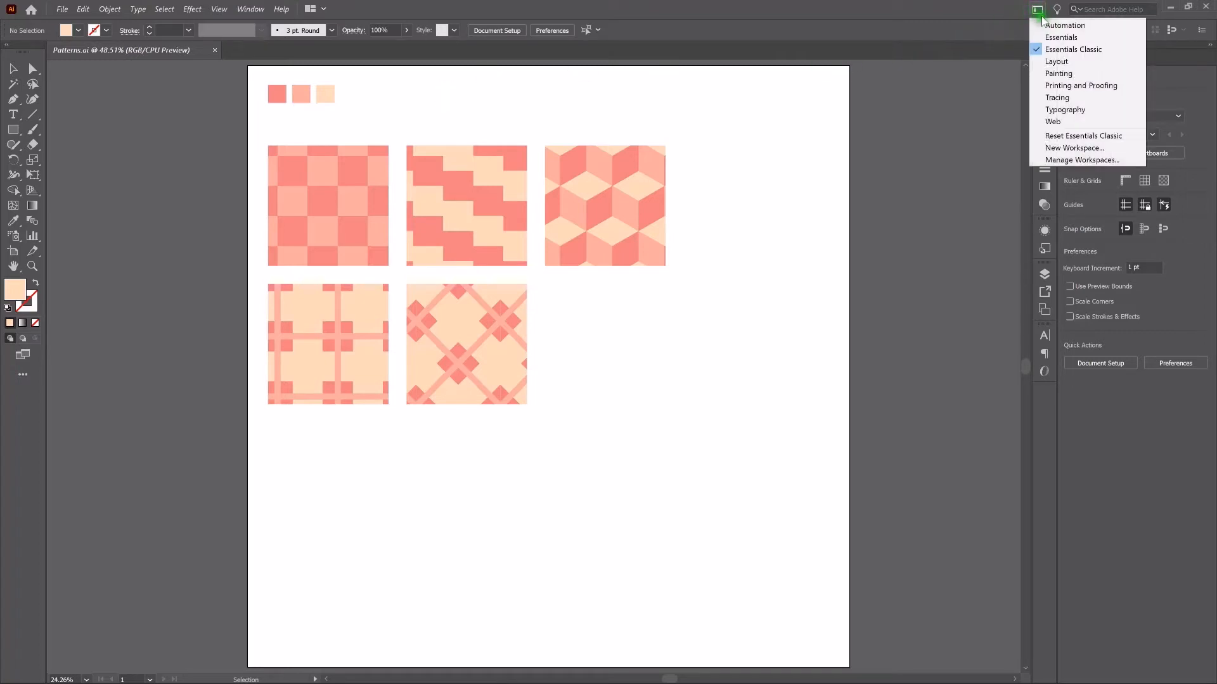
left_click(1060, 37)
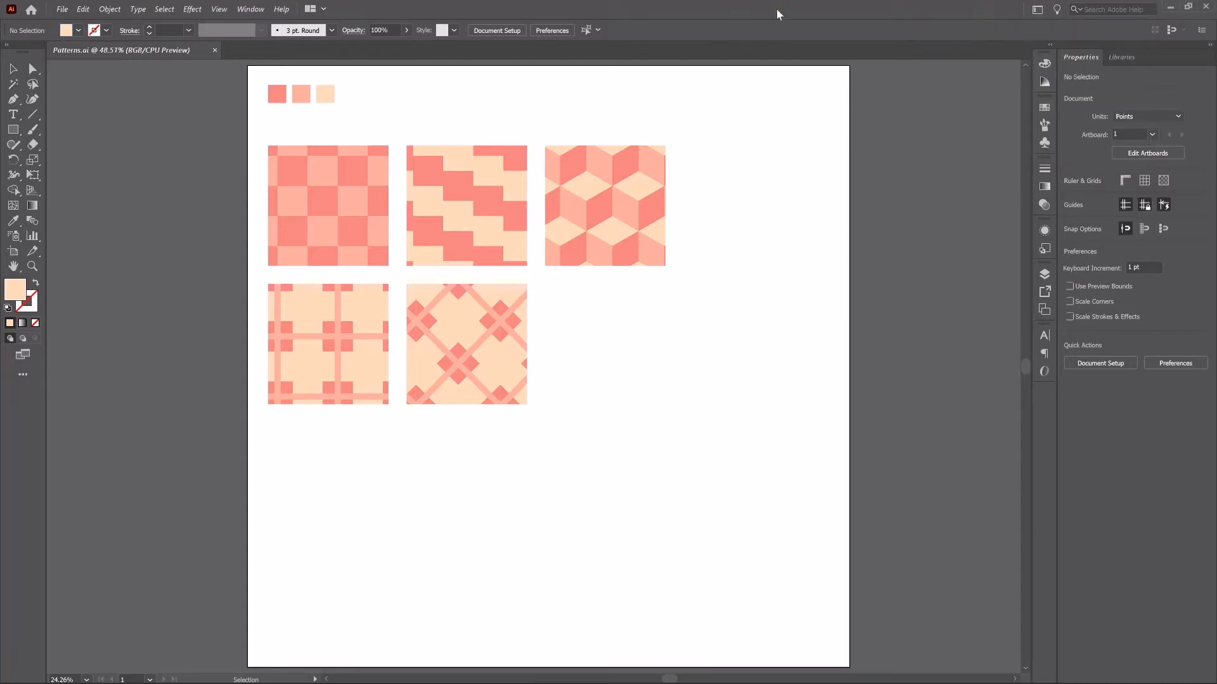
left_click(218, 10)
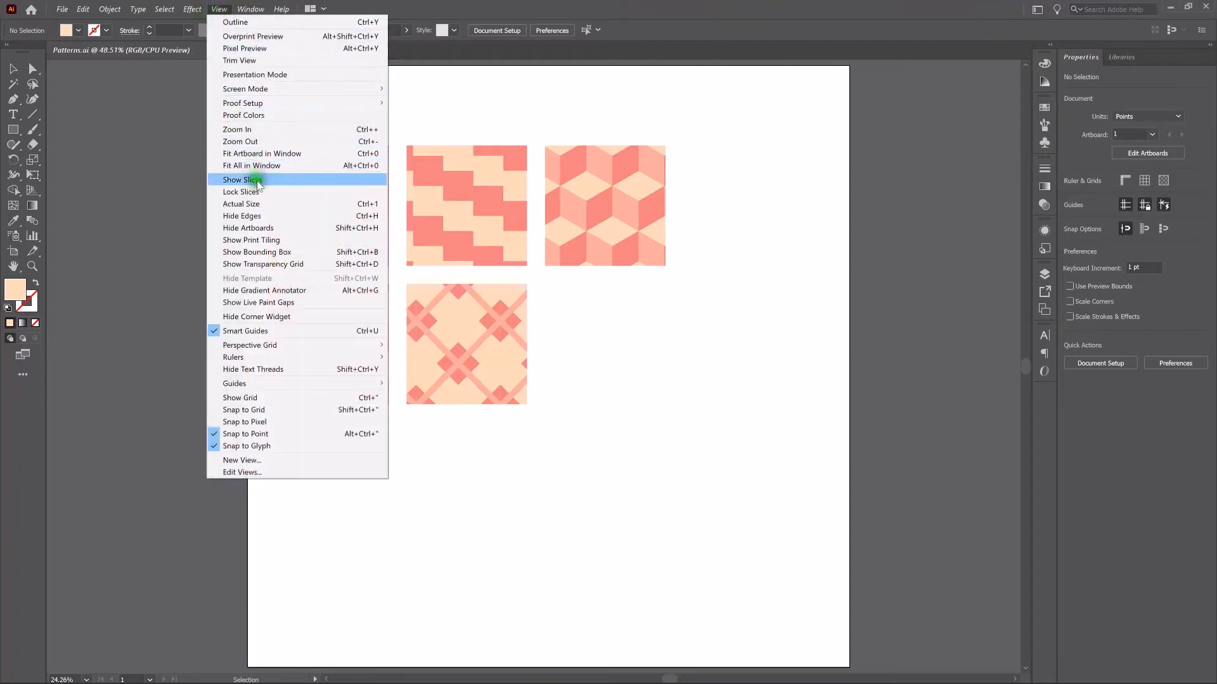
left_click(268, 330)
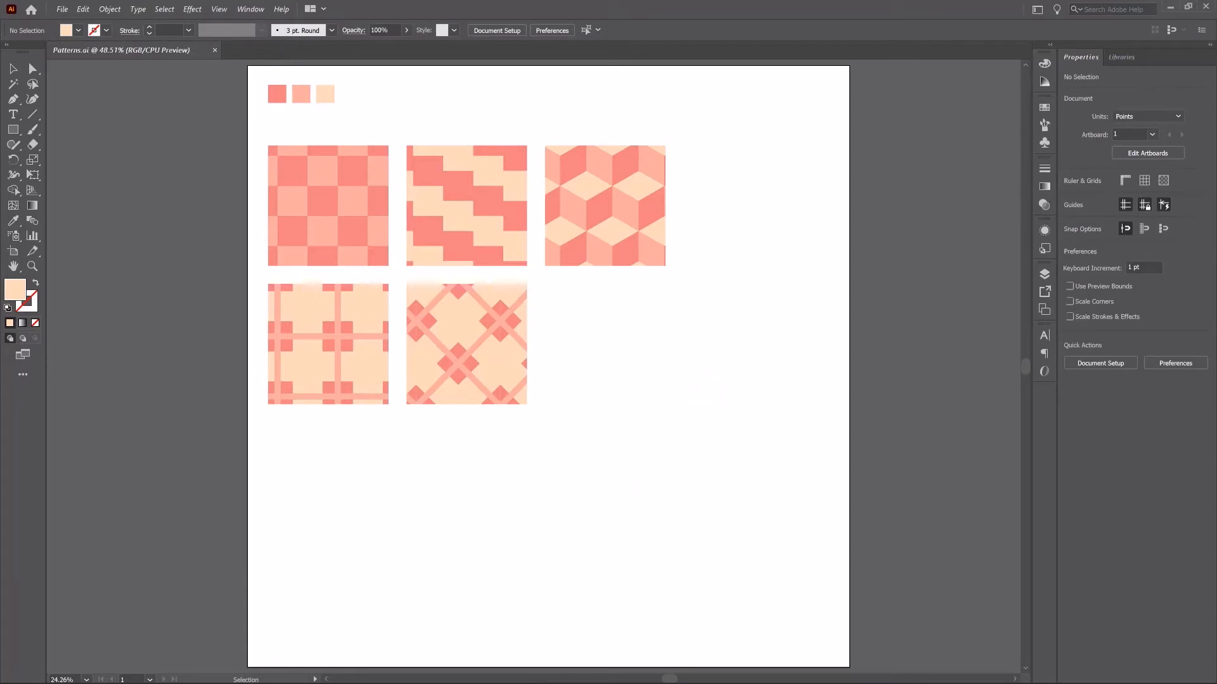
- Copy the three color swatches above the pattern samples in Patterns.ai
left_click_drag(249, 71, 355, 109)
left_click(84, 9)
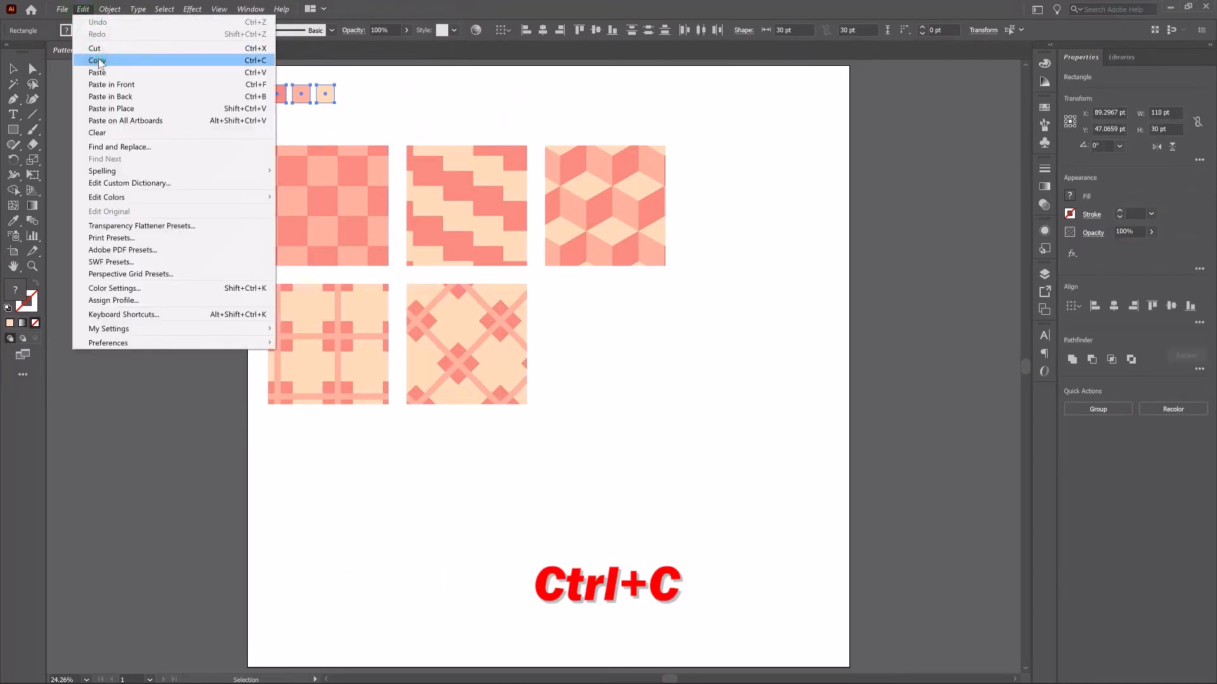
left_click(408, 80)
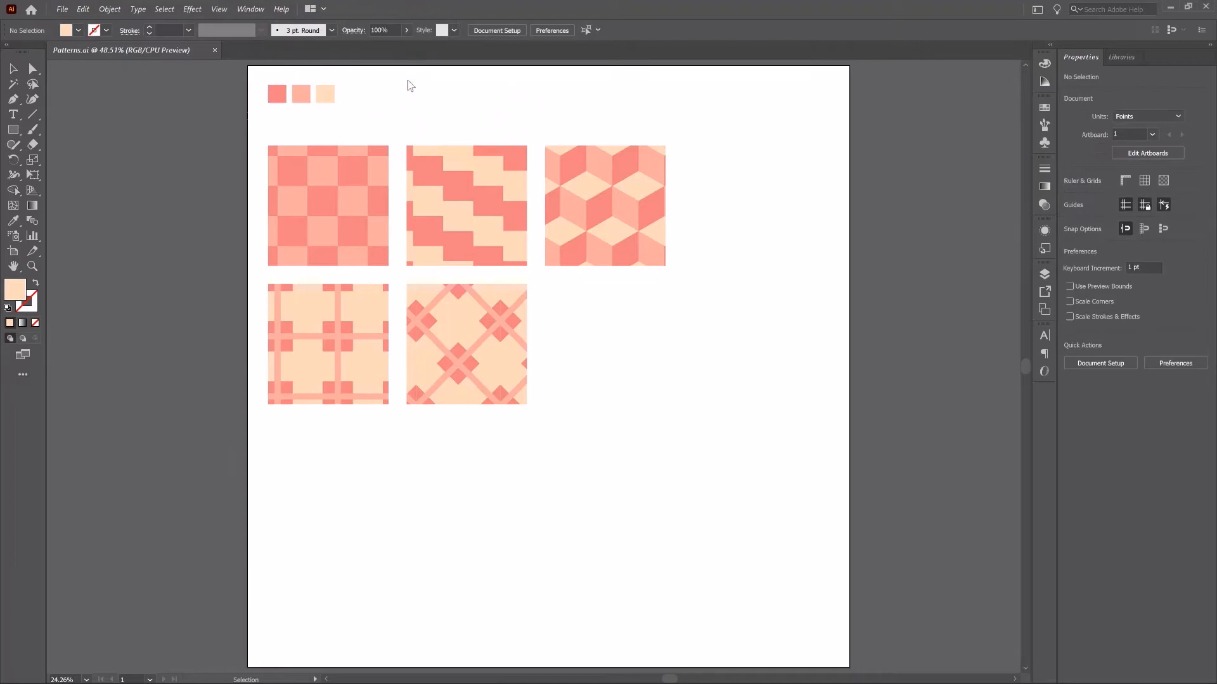
- Create a new 1000 x 1000 pt document in RGB Color with 300 ppi raster effects
key("a")
key("ctrl+n")
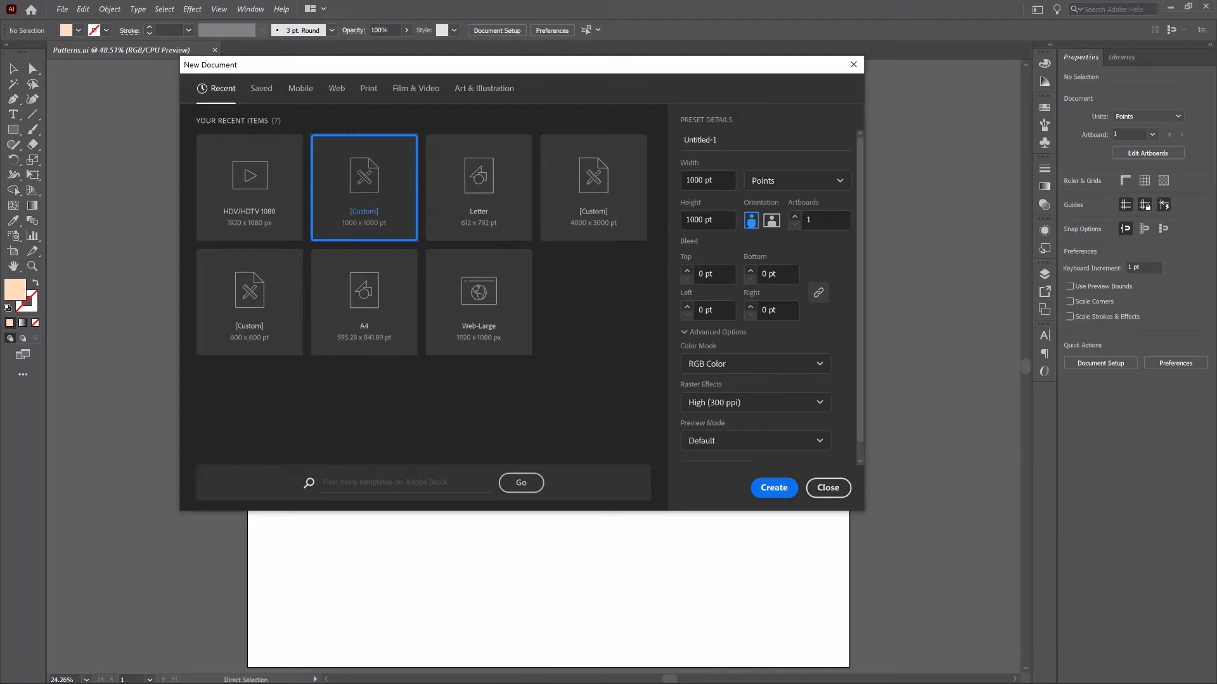
left_click(772, 487)
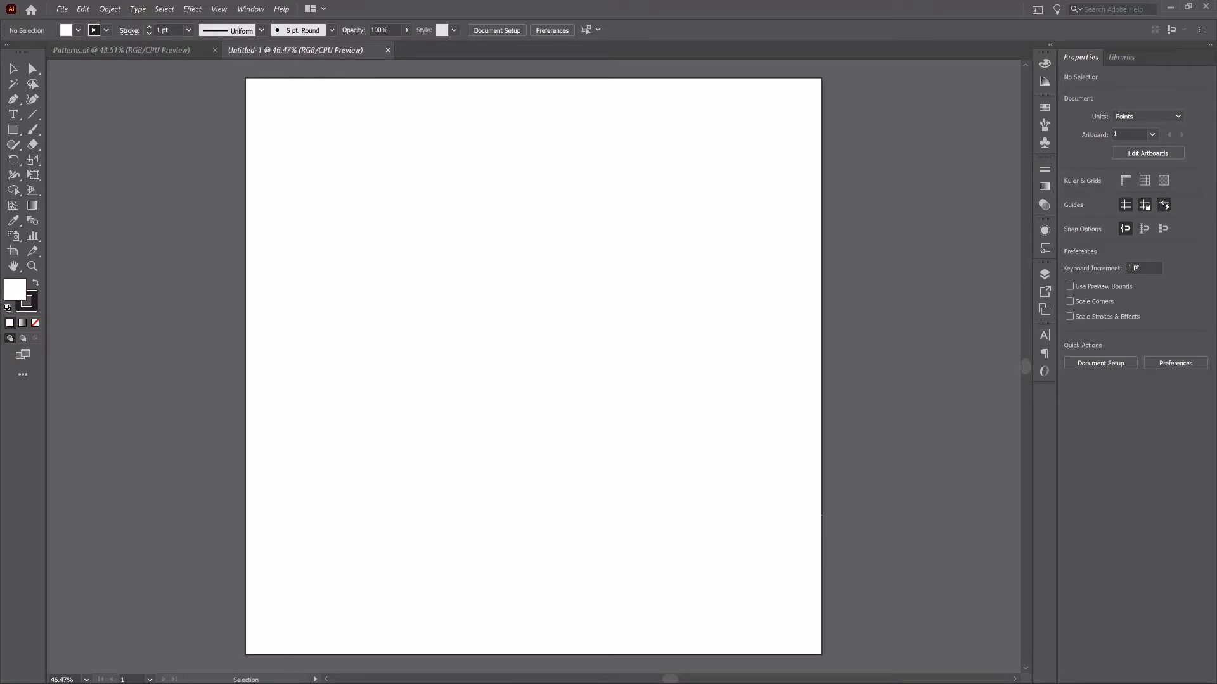
- Paste the copied color swatches in front on the new artboard and deselect them
left_click(87, 10)
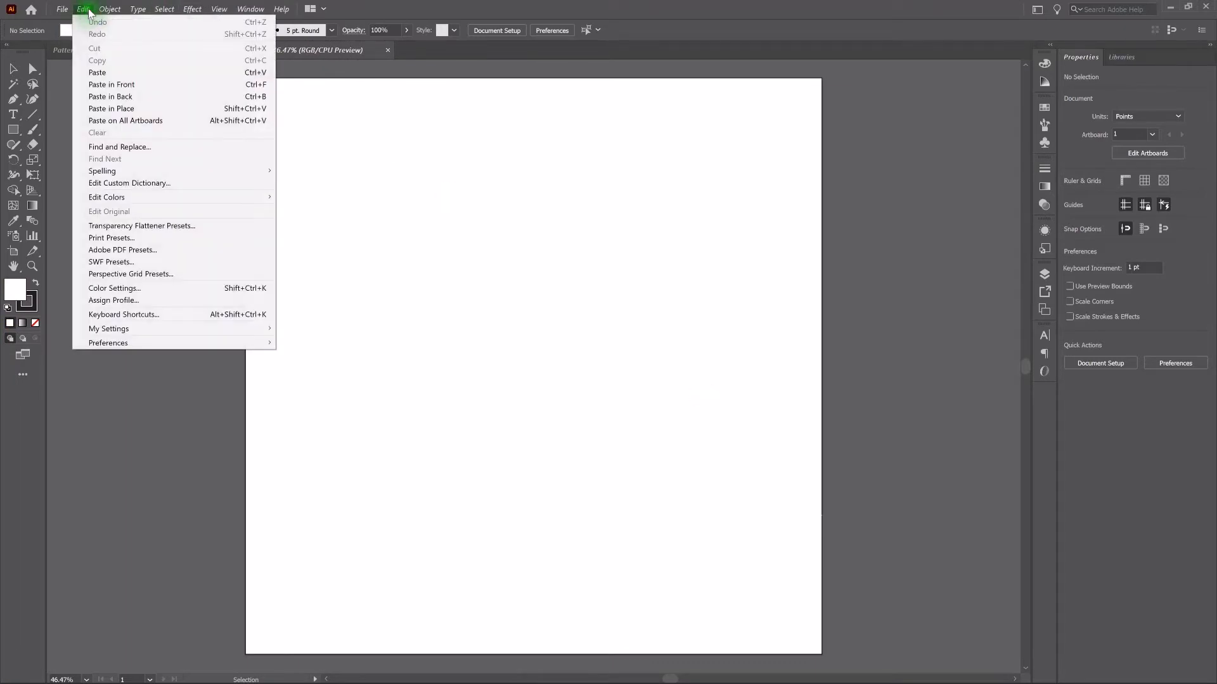
left_click(125, 87)
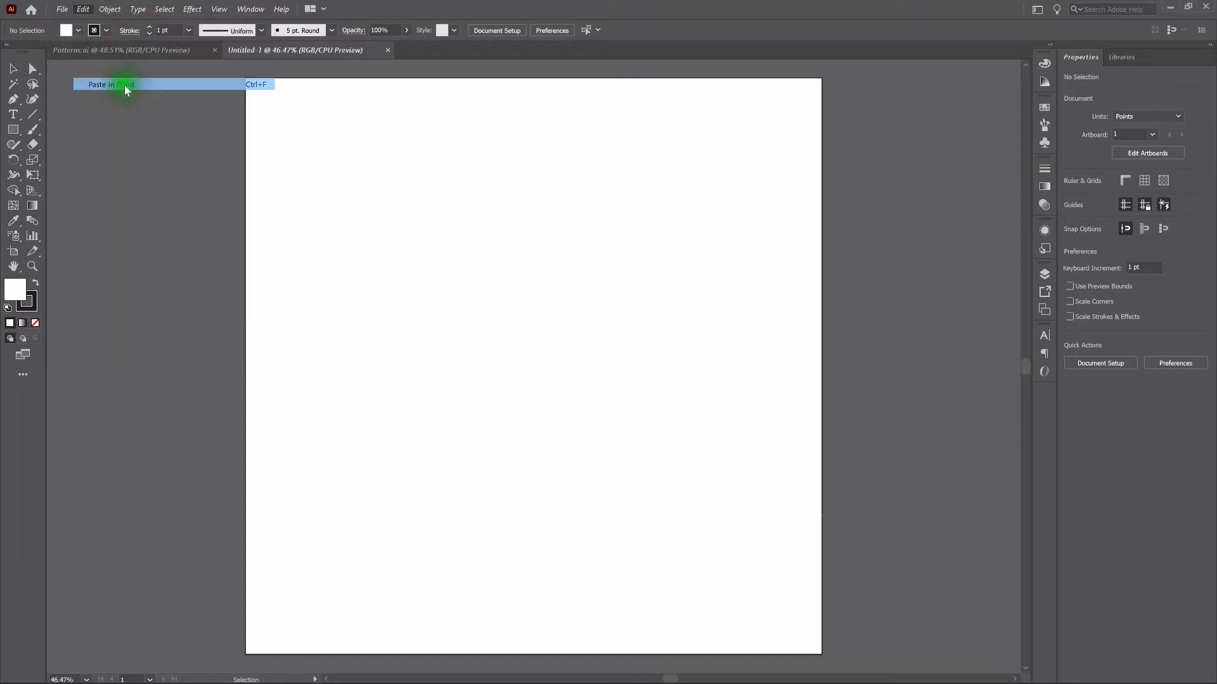
left_click(308, 200)
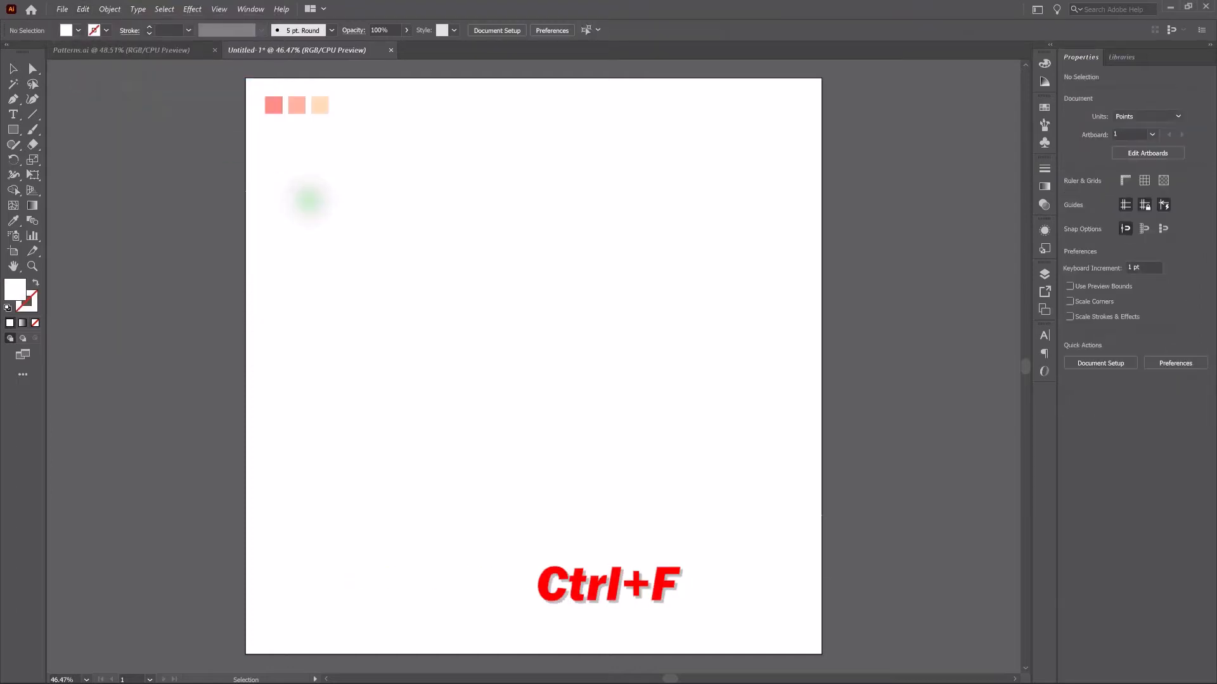
left_click(88, 9)
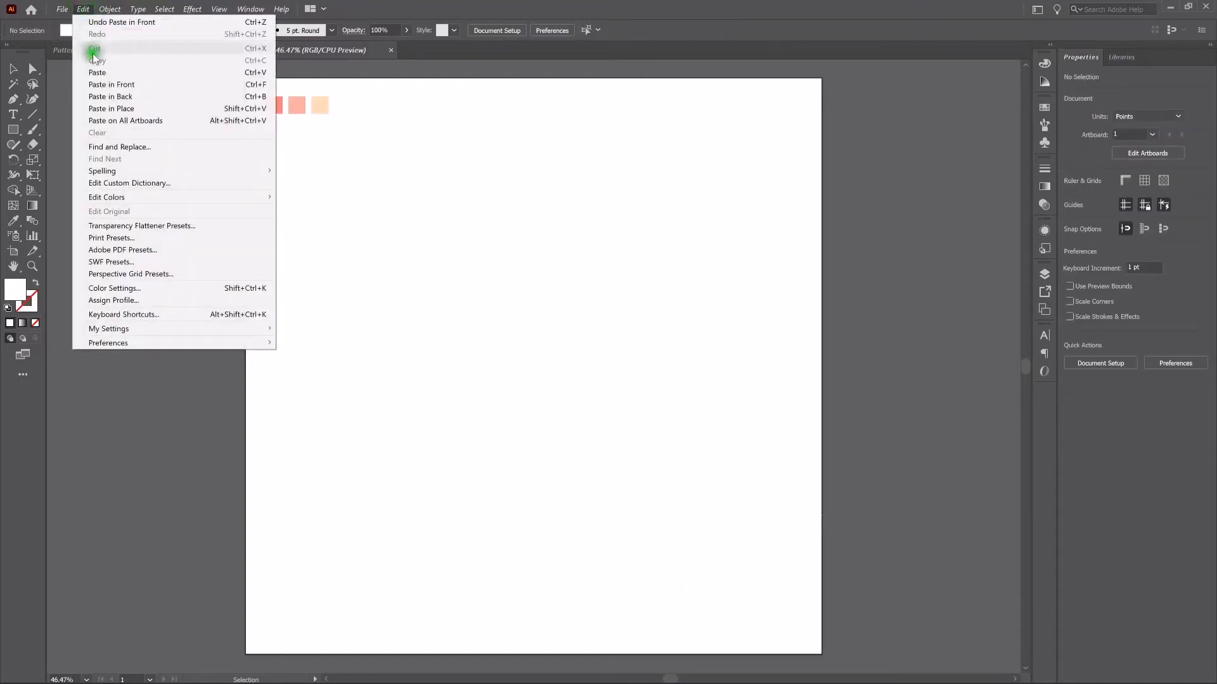
left_click(375, 191)
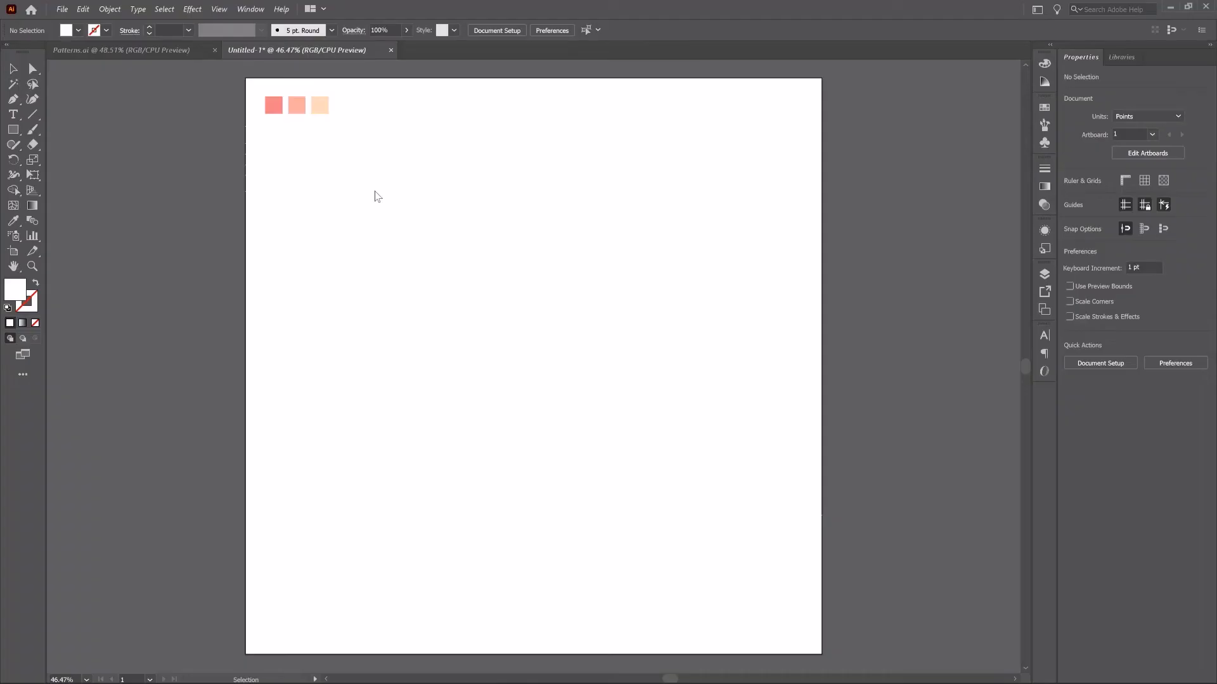
- Create a 50 x 50 pt square below the swatches with the default white fill and 1 pt black stroke
left_click(13, 129)
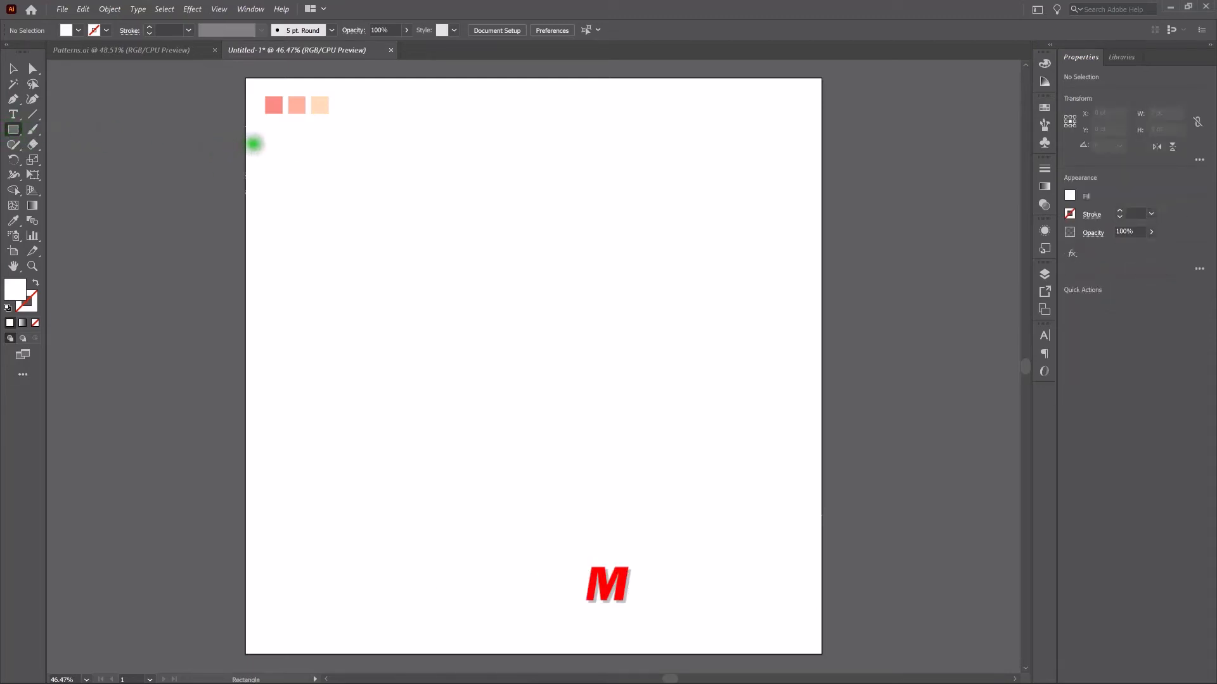
left_click(265, 142)
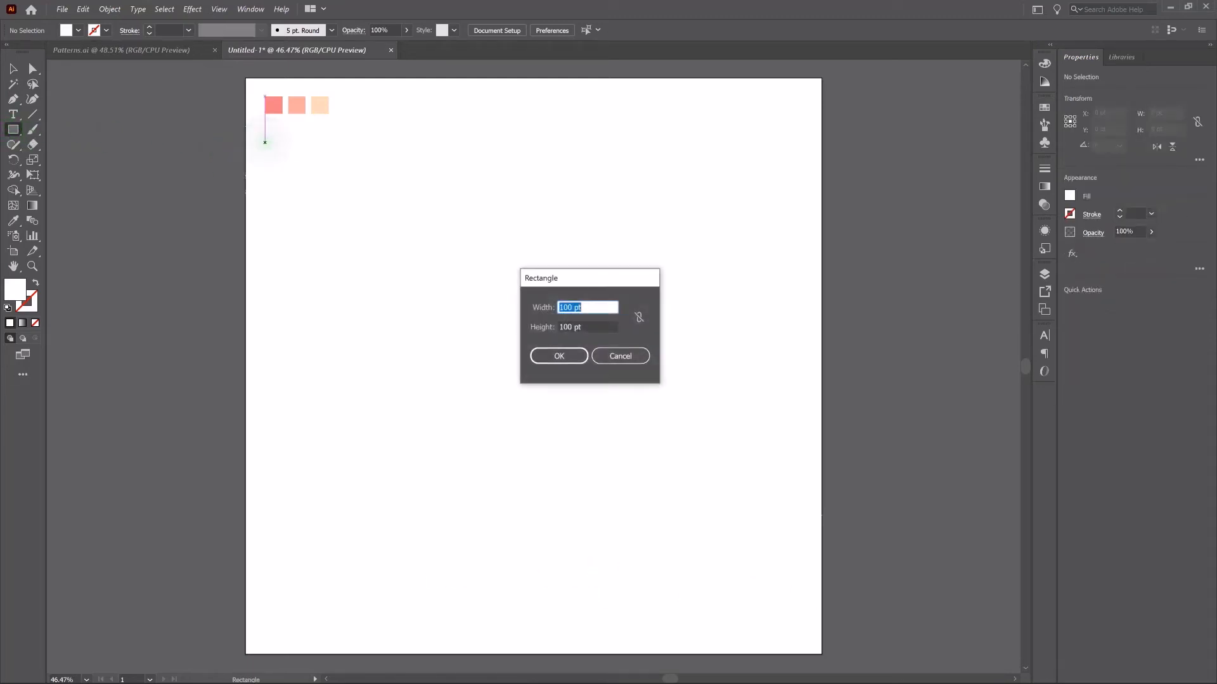
type("50")
key("Tab")
type("50")
key("Return")
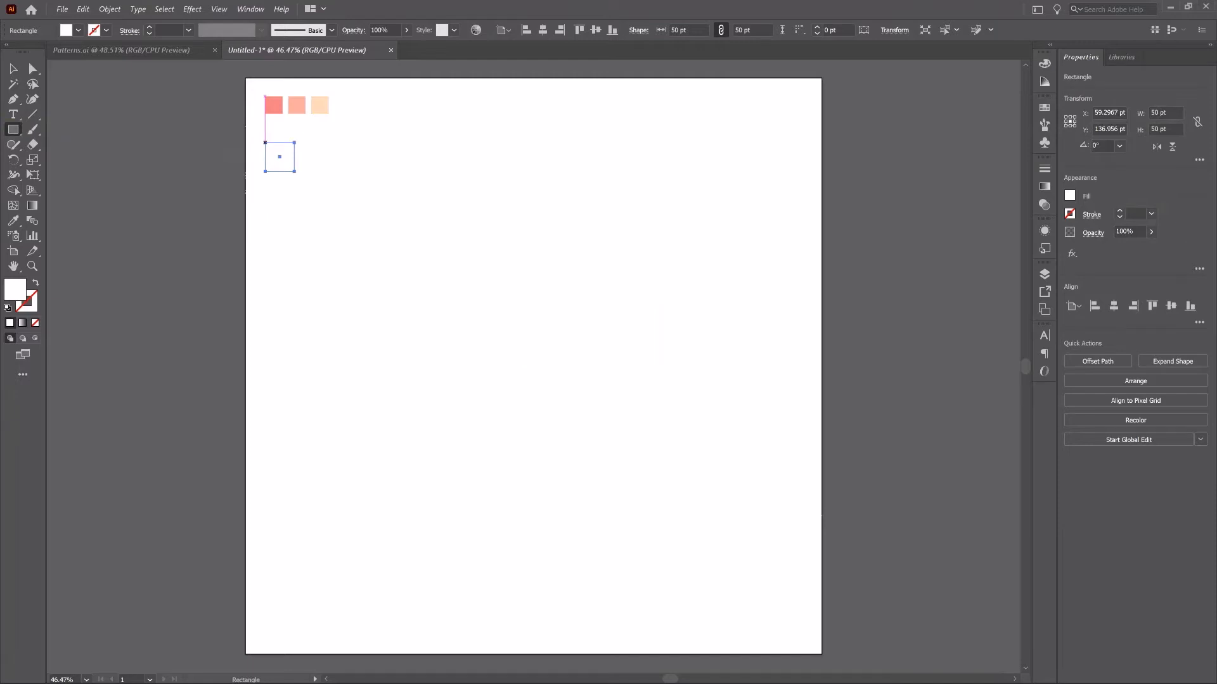
key("d")
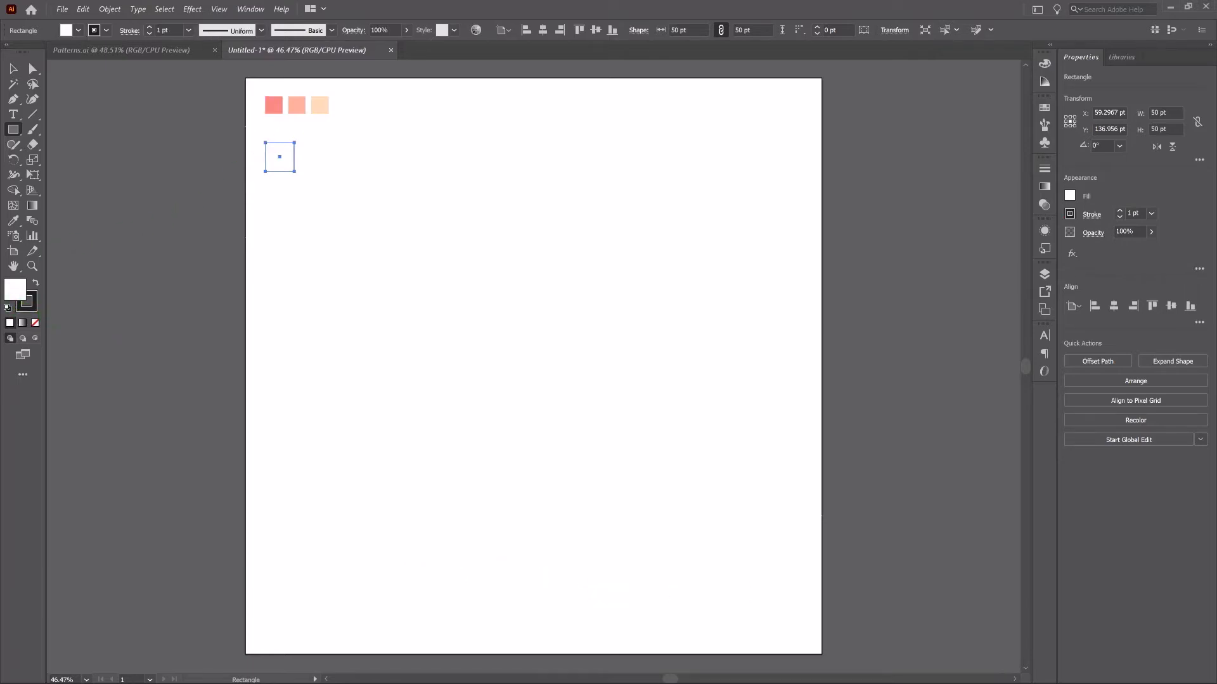
- Duplicate the square in front and move the copy 50 pt down, directly beneath the original
left_click(14, 70)
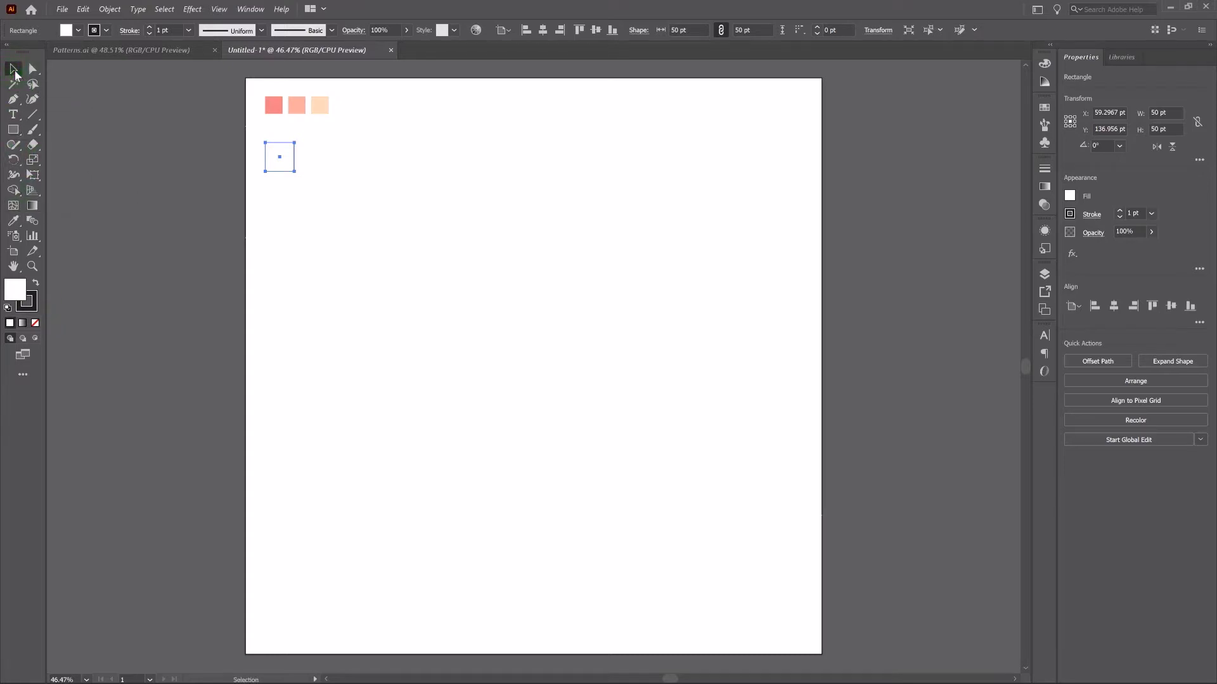
key("ctrl+c")
key("ctrl+f")
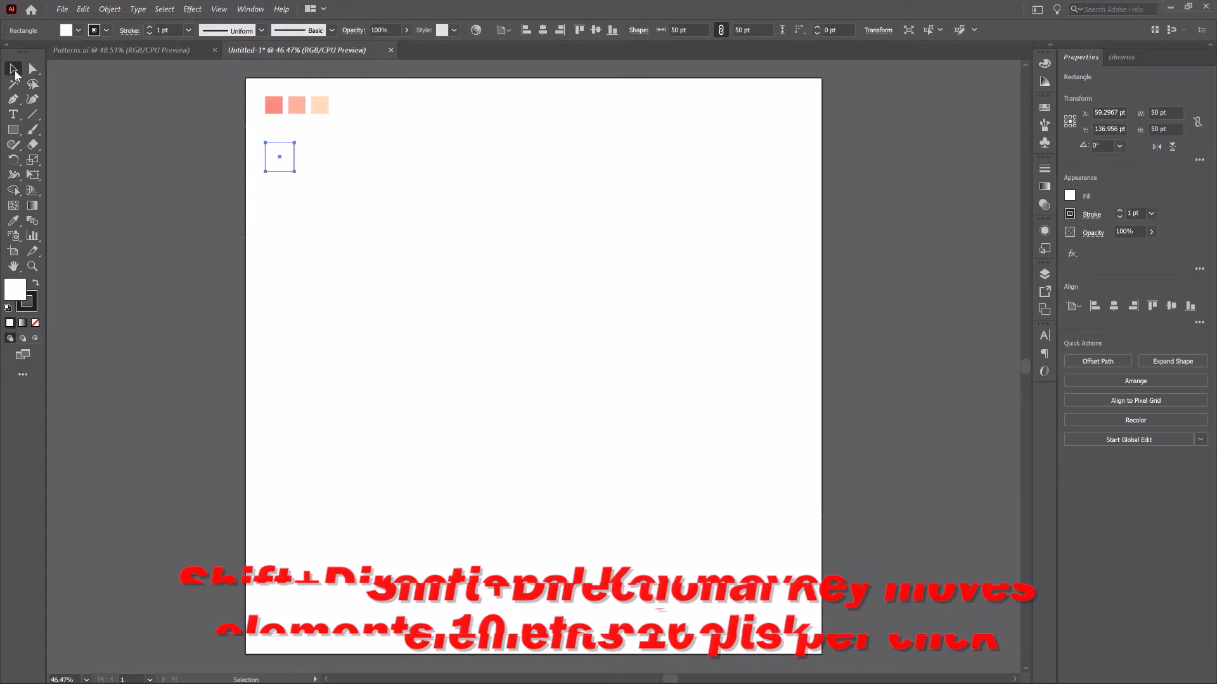
key("shift+Down")
key("shift+Down")
key("shift+Down")
key("shift+Down")
key("shift+Down")
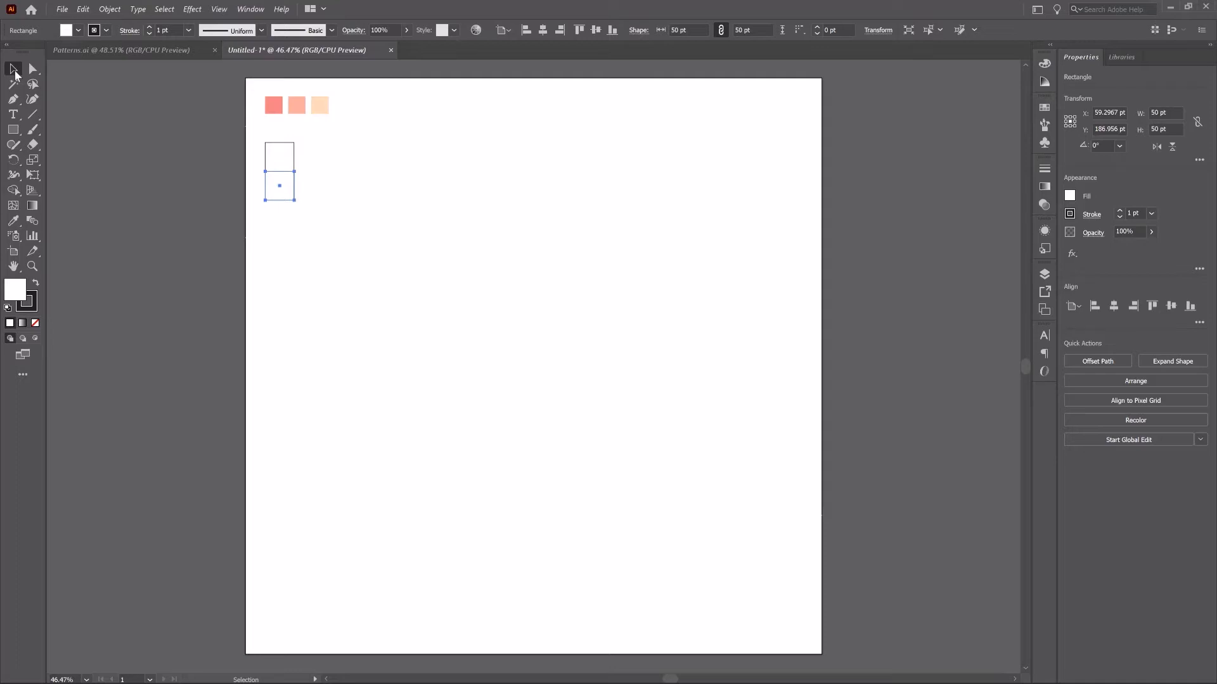
- Duplicate both stacked squares and move the copies 50 pt to the right to form a two-by-two grid
key("v")
left_click_drag(229, 126, 300, 209)
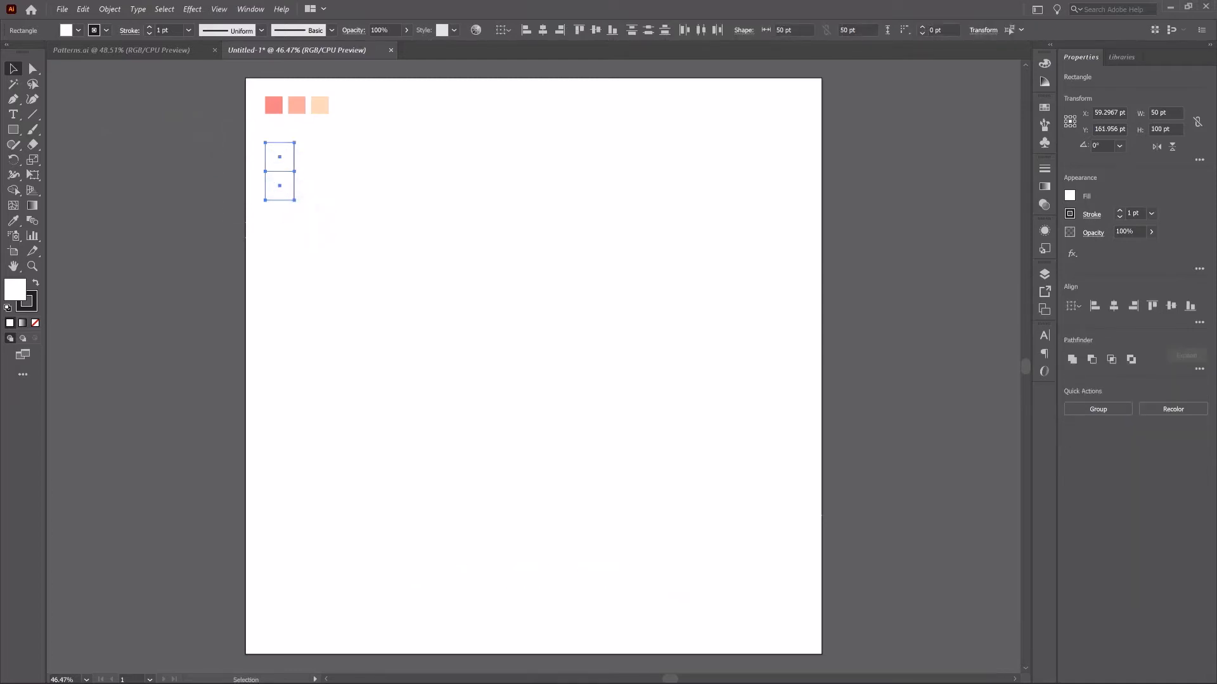
key("ctrl+c")
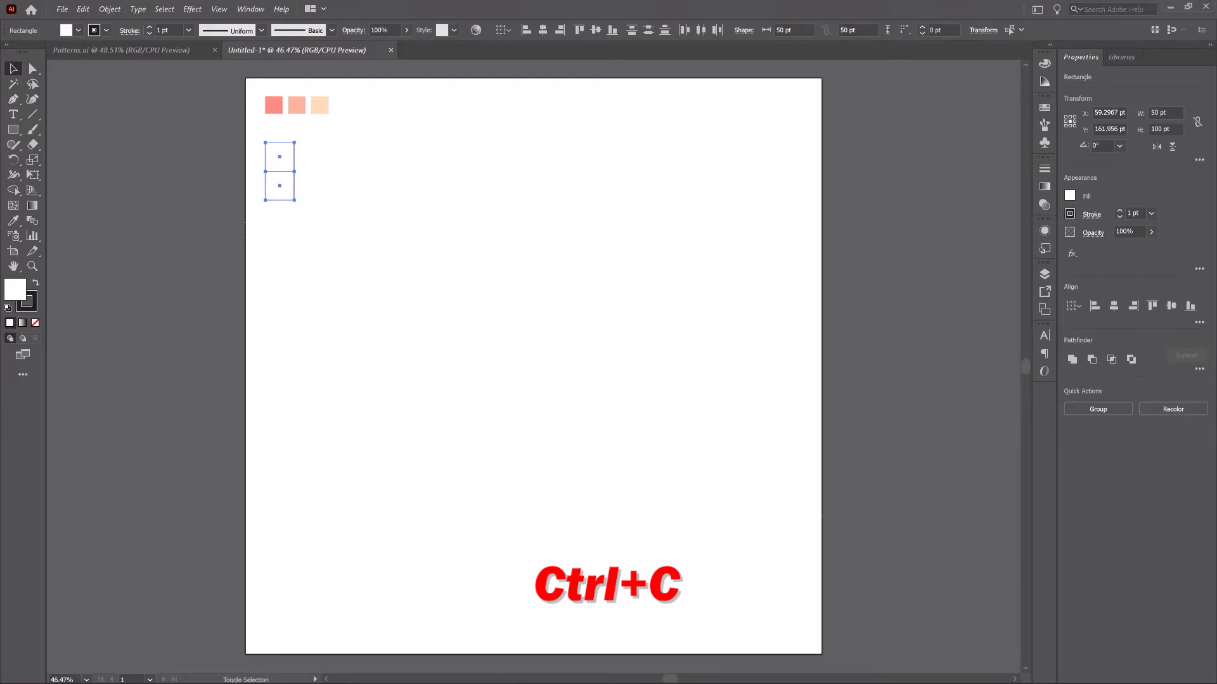
key("ctrl+f")
key("shift+Right")
key("shift+Right")
key("shift+Right")
key("shift+Right")
key("shift+Right")
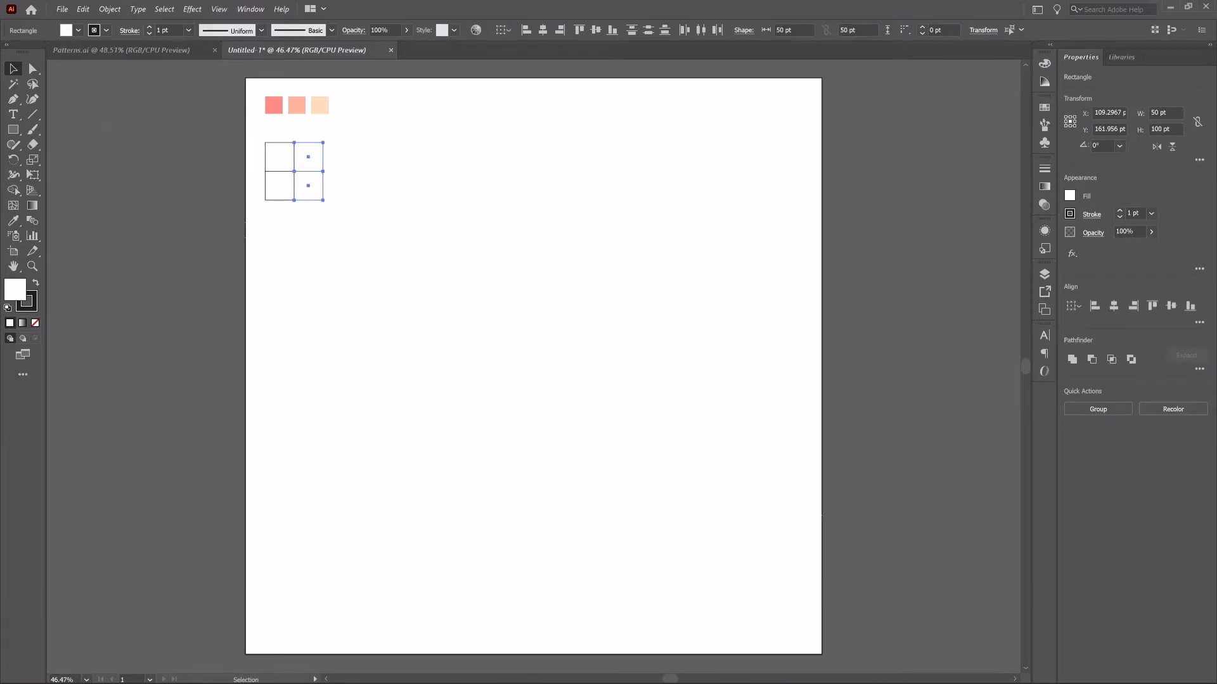
left_click(311, 220)
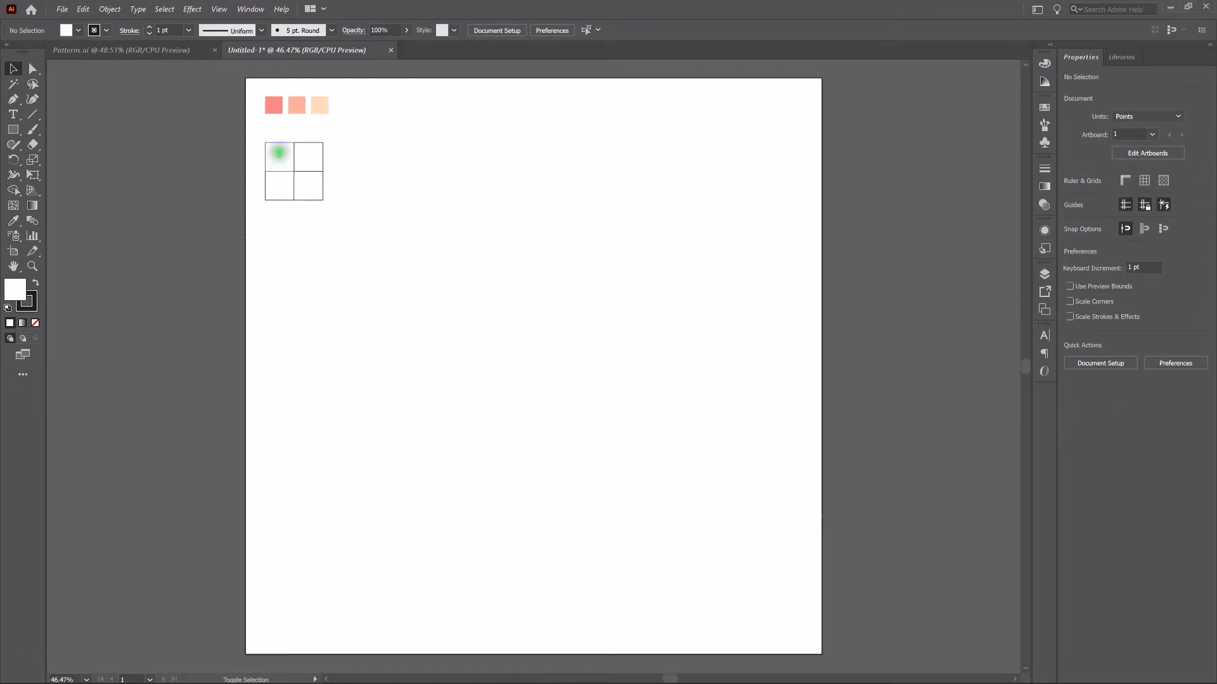
- Fill the grid's upper-left and lower-right squares with the dark coral swatch color using the Eyedropper
left_click(280, 155, "shift")
left_click(309, 185, "shift")
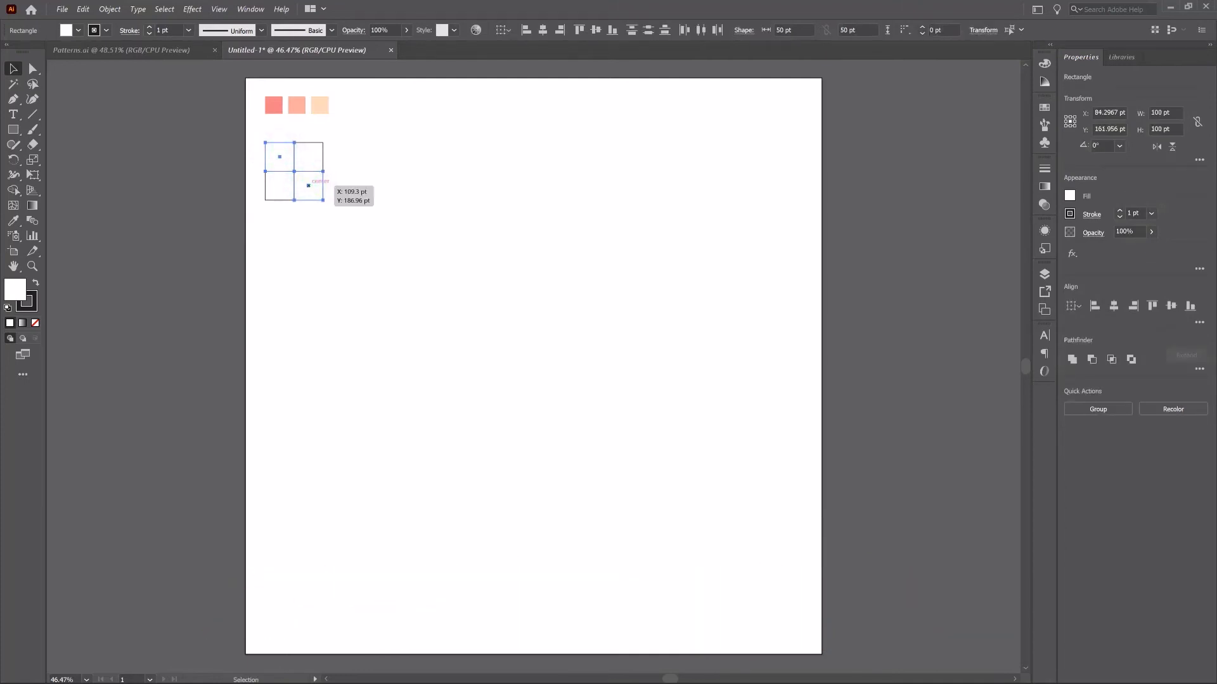
key("i")
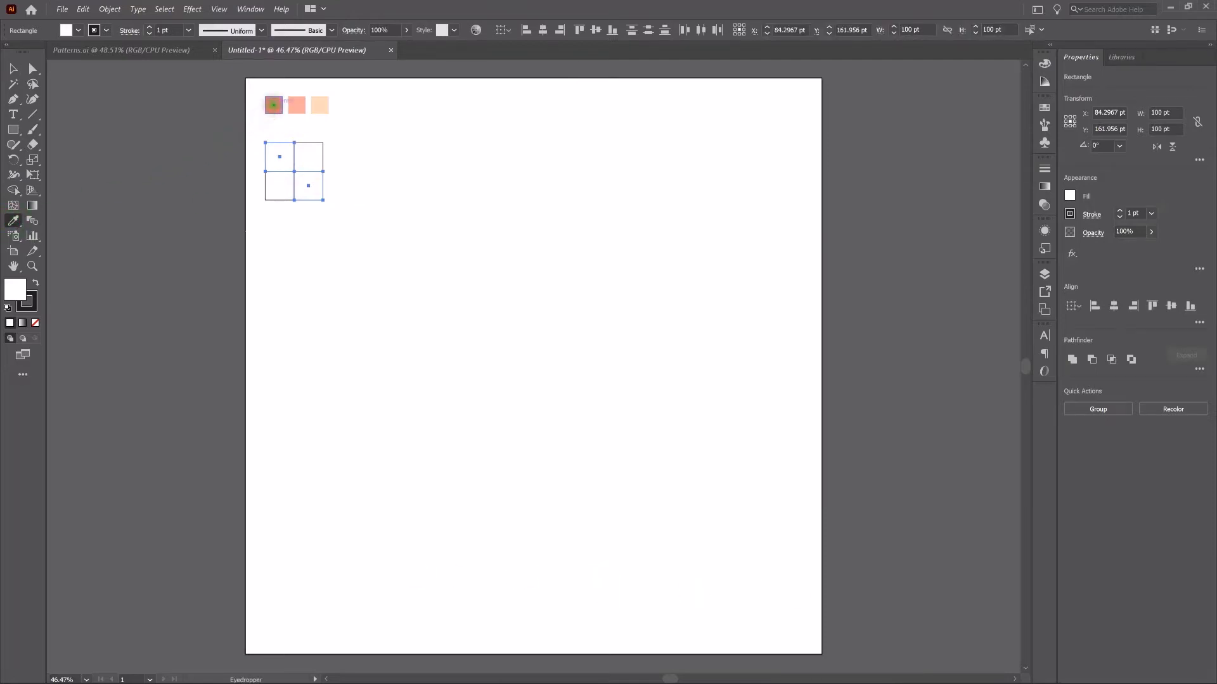
left_click(273, 104)
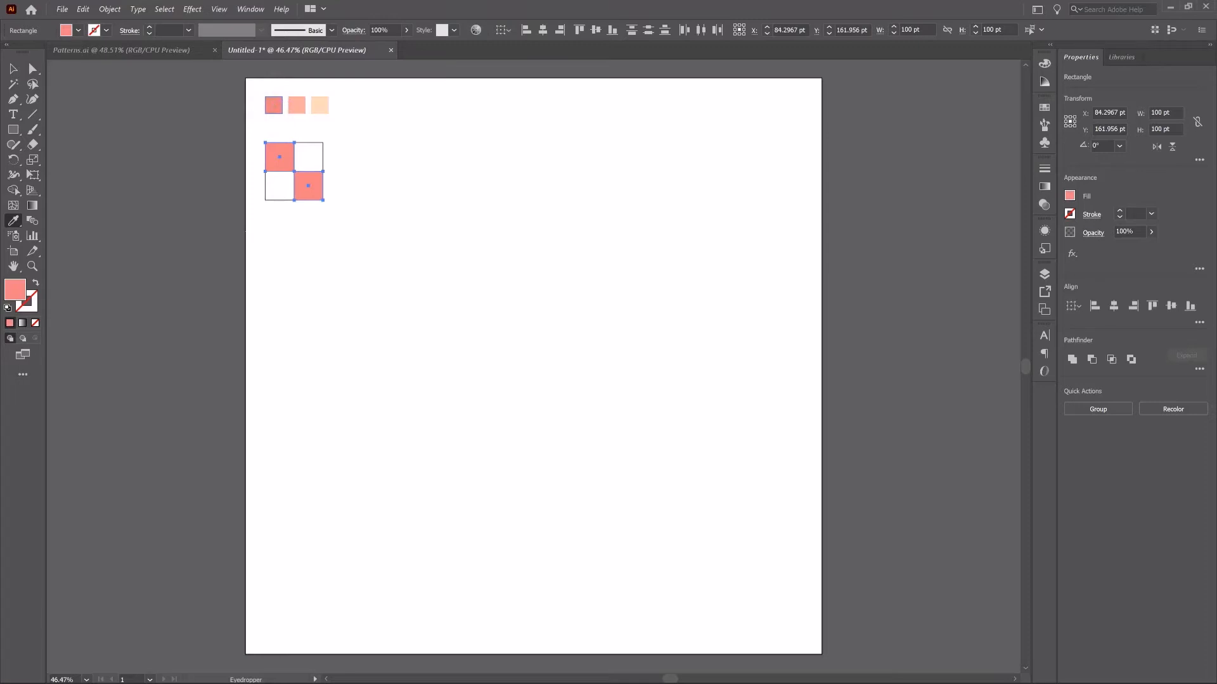
left_click(13, 68)
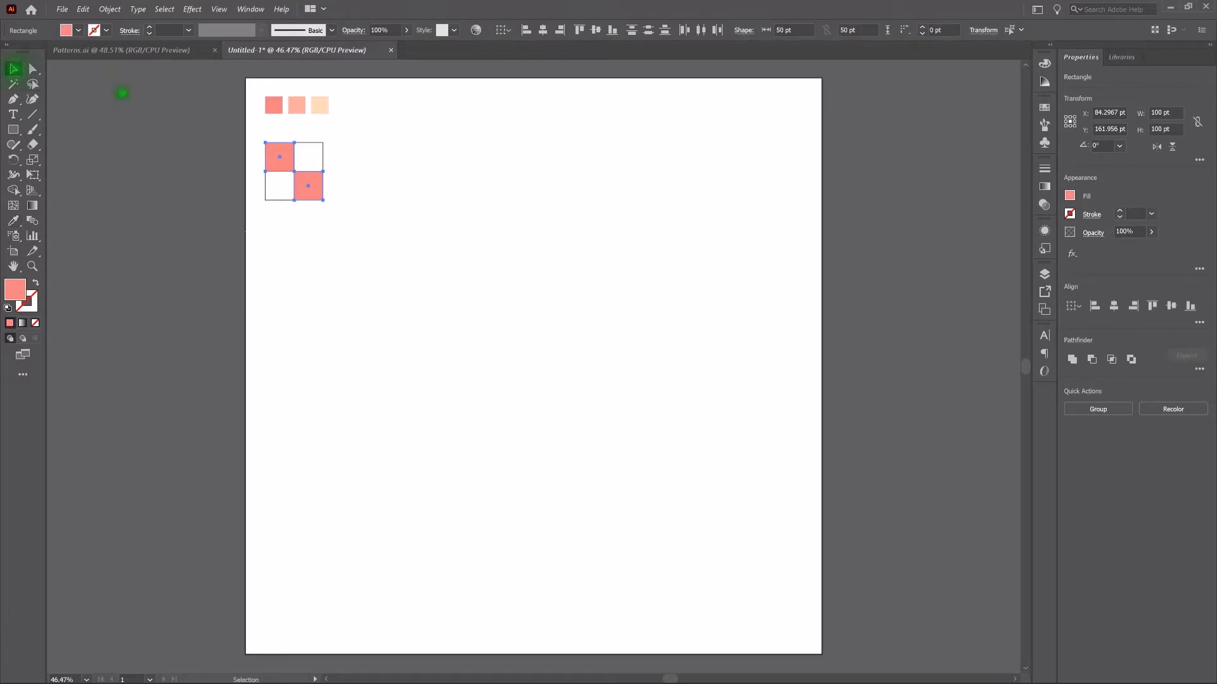
- Fill the grid's upper-right and lower-left squares with the light peach swatch color using the Eyedropper
left_click(338, 137)
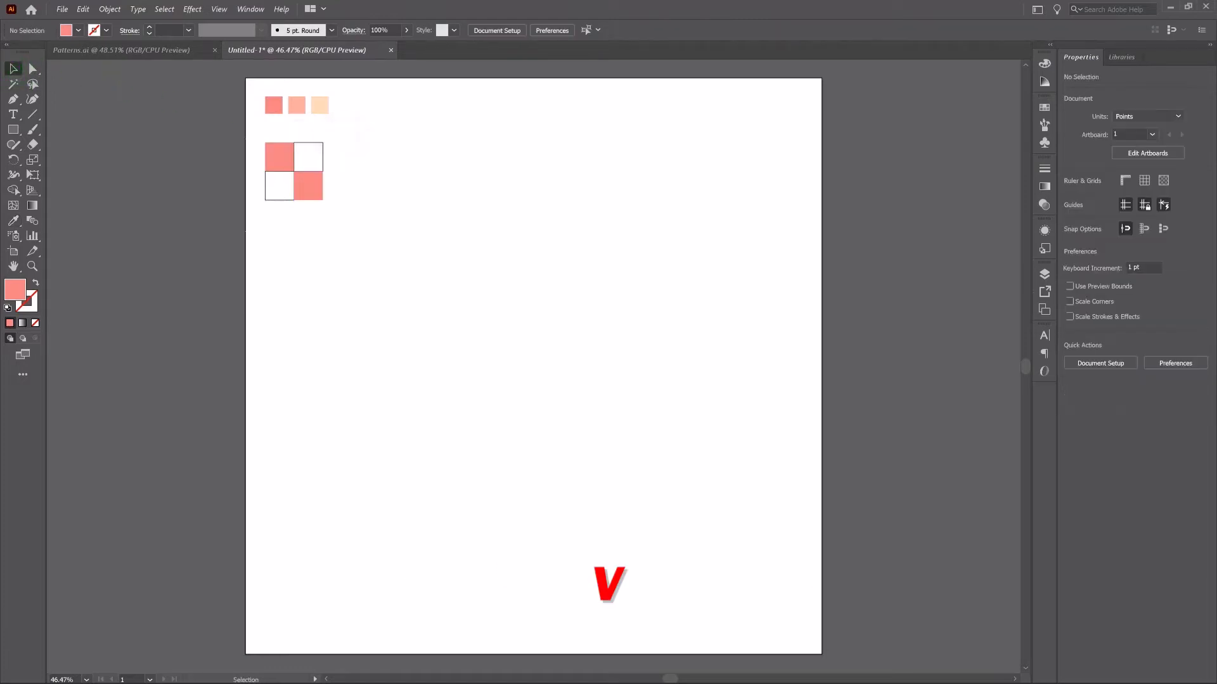
key("ctrl+0")
left_click(300, 147)
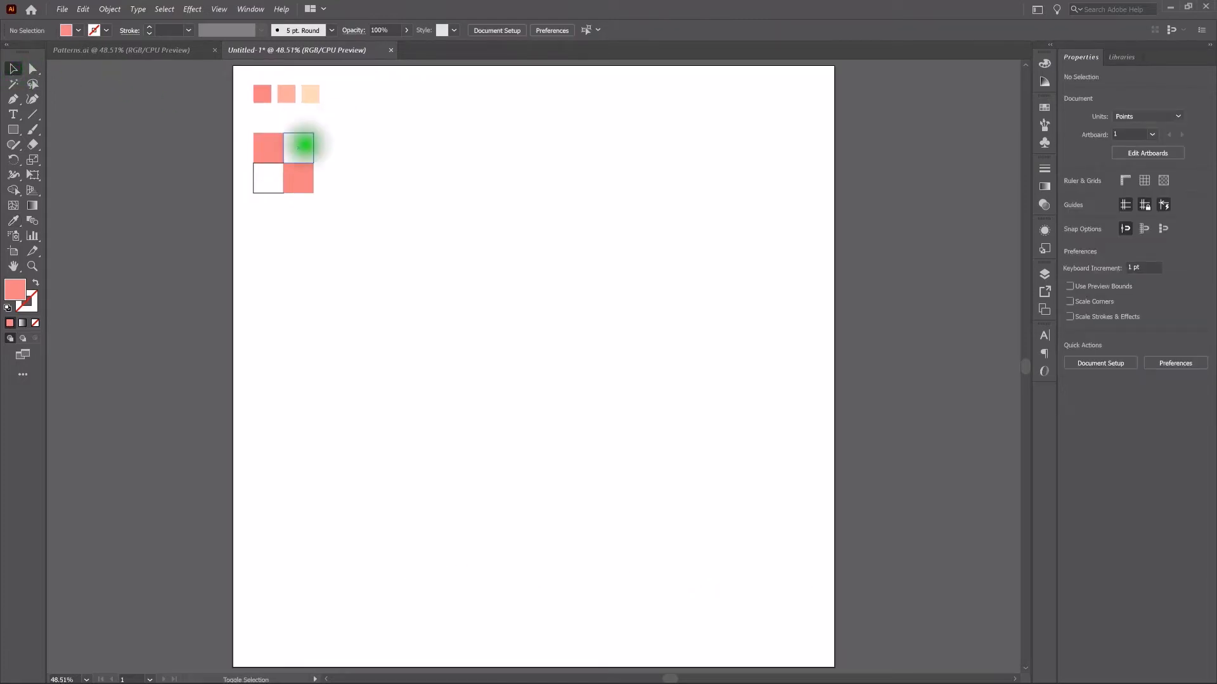
left_click(267, 177, "shift")
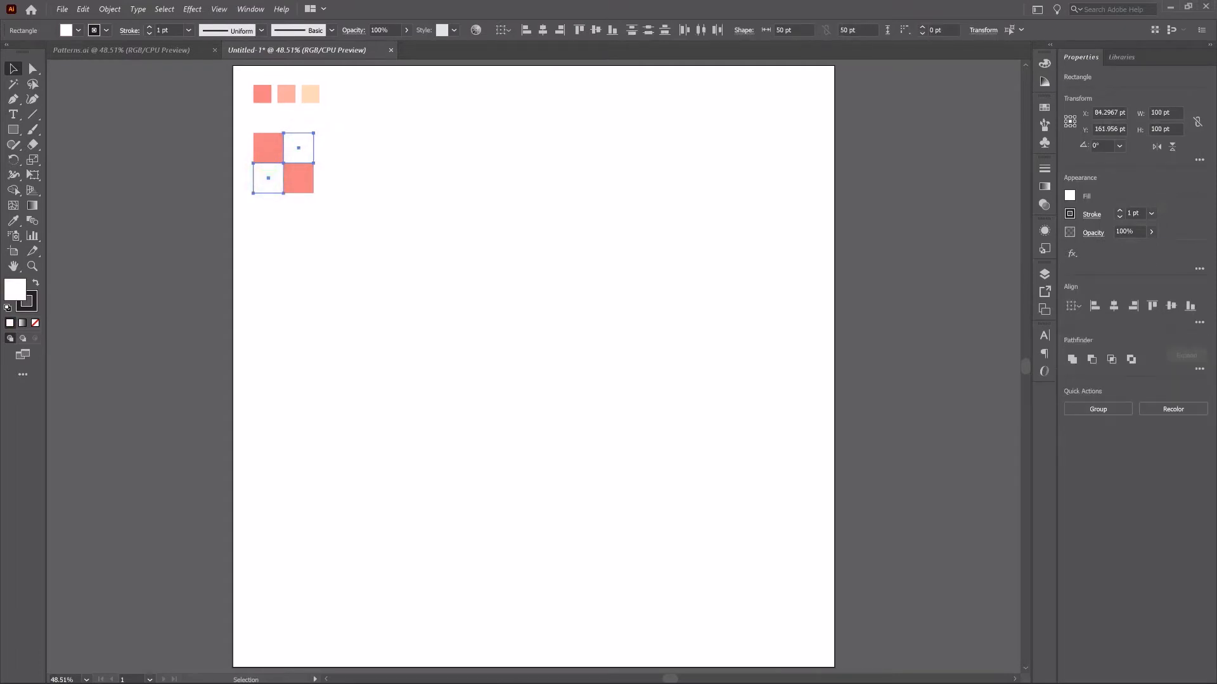
left_click(13, 220)
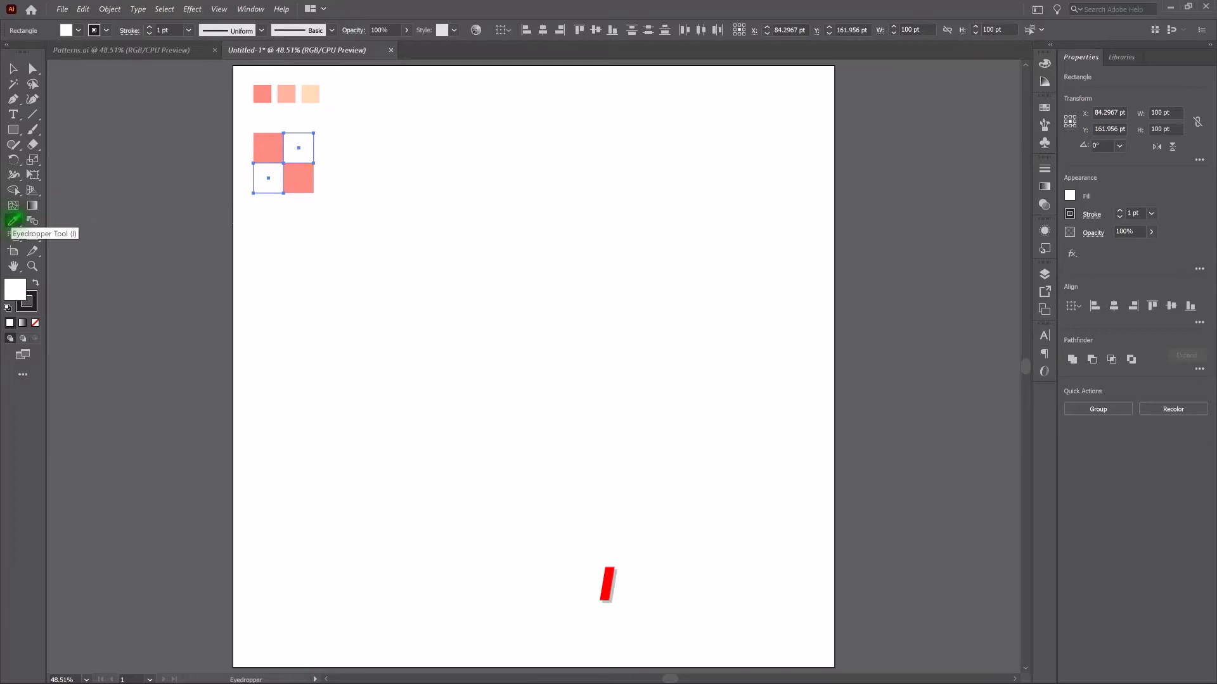
left_click(310, 93)
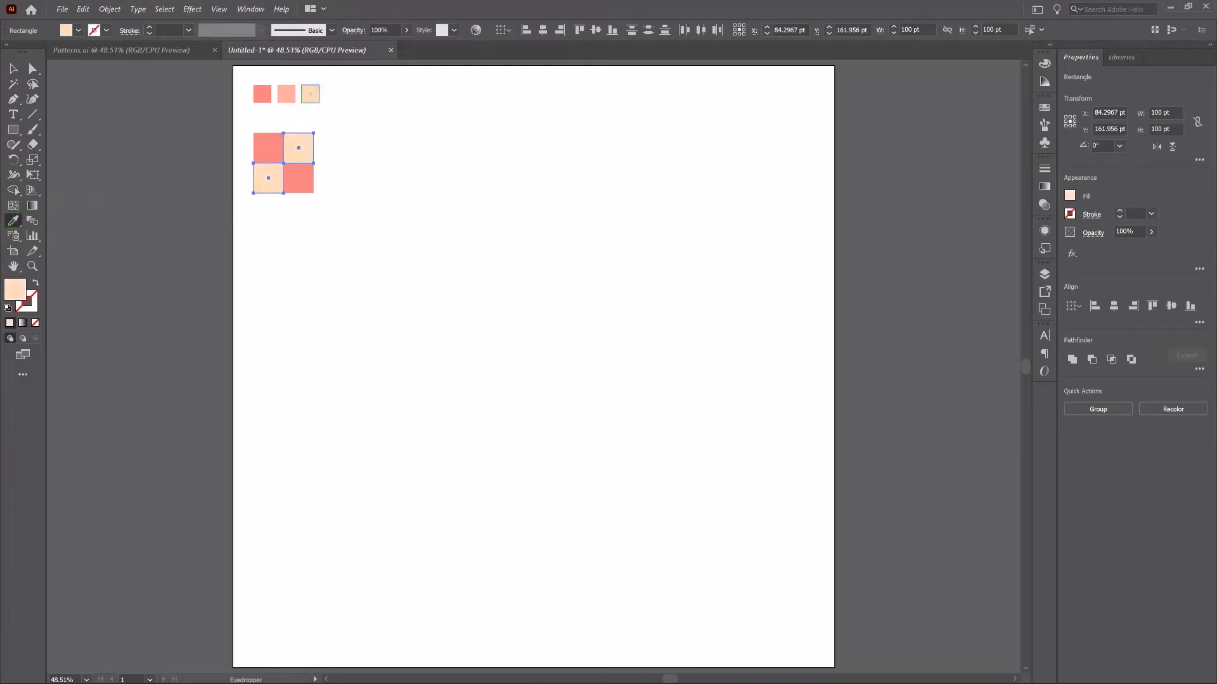
key("v")
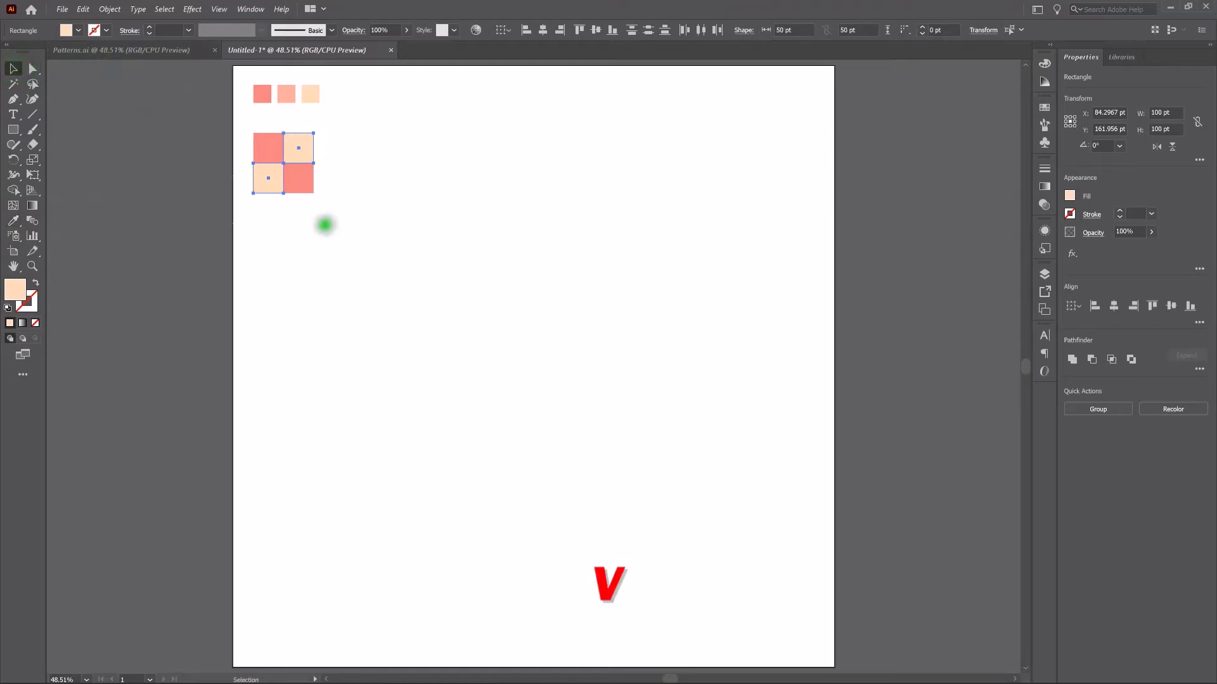
left_click(325, 225)
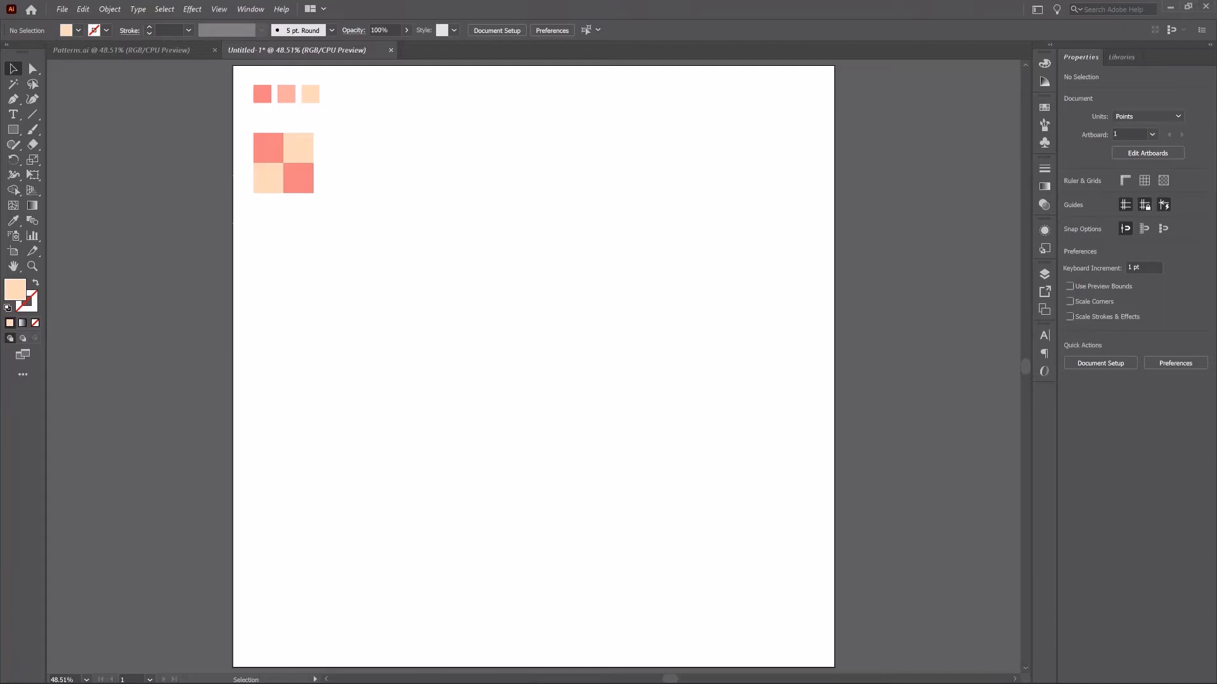
- Show the document's swatches and save the complete two-by-two grid as a new pattern swatch
left_click(1047, 108)
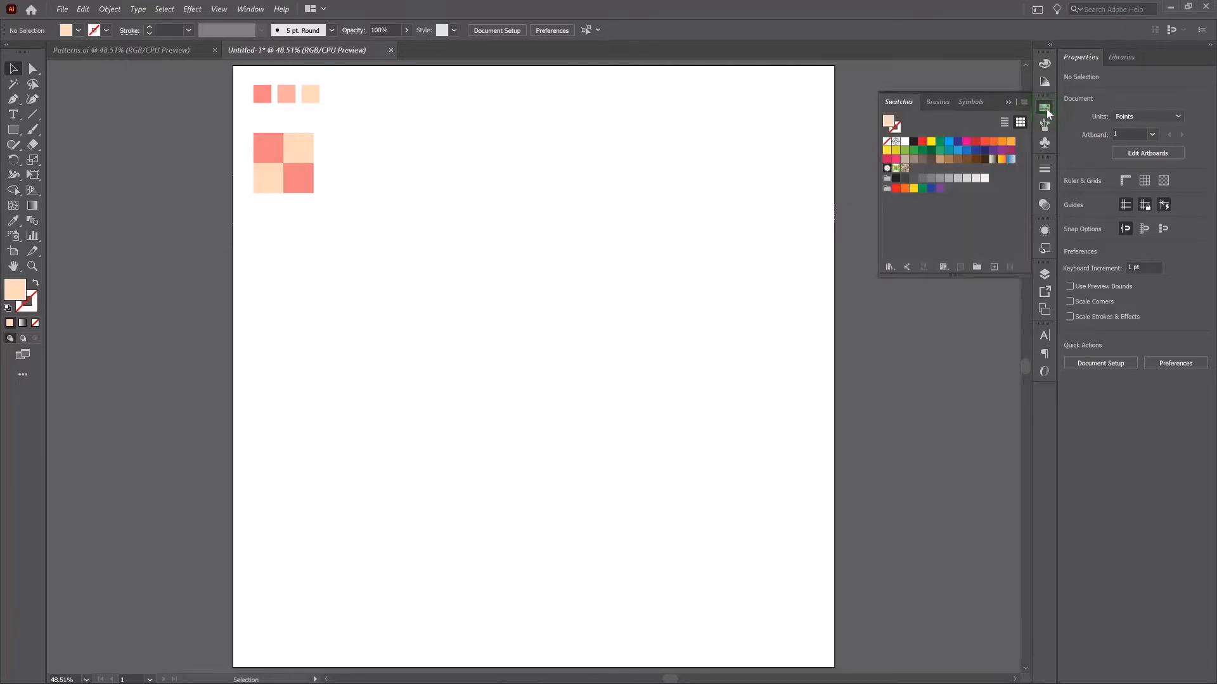
left_click(1047, 108)
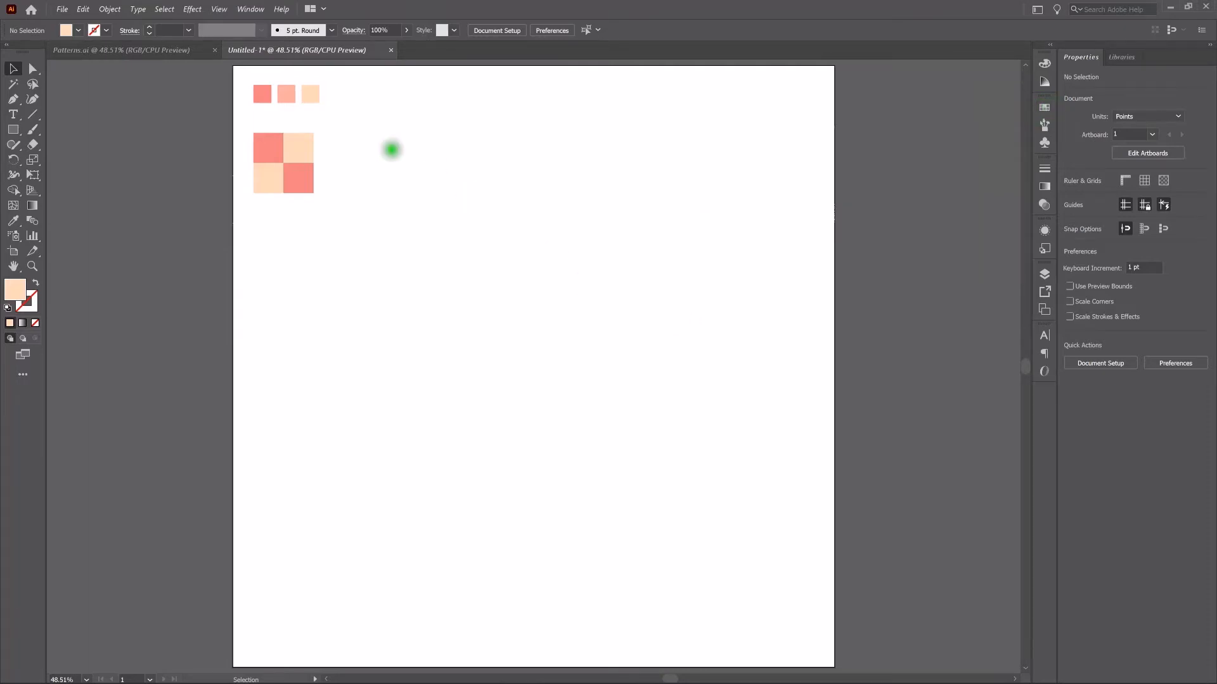
left_click(250, 9)
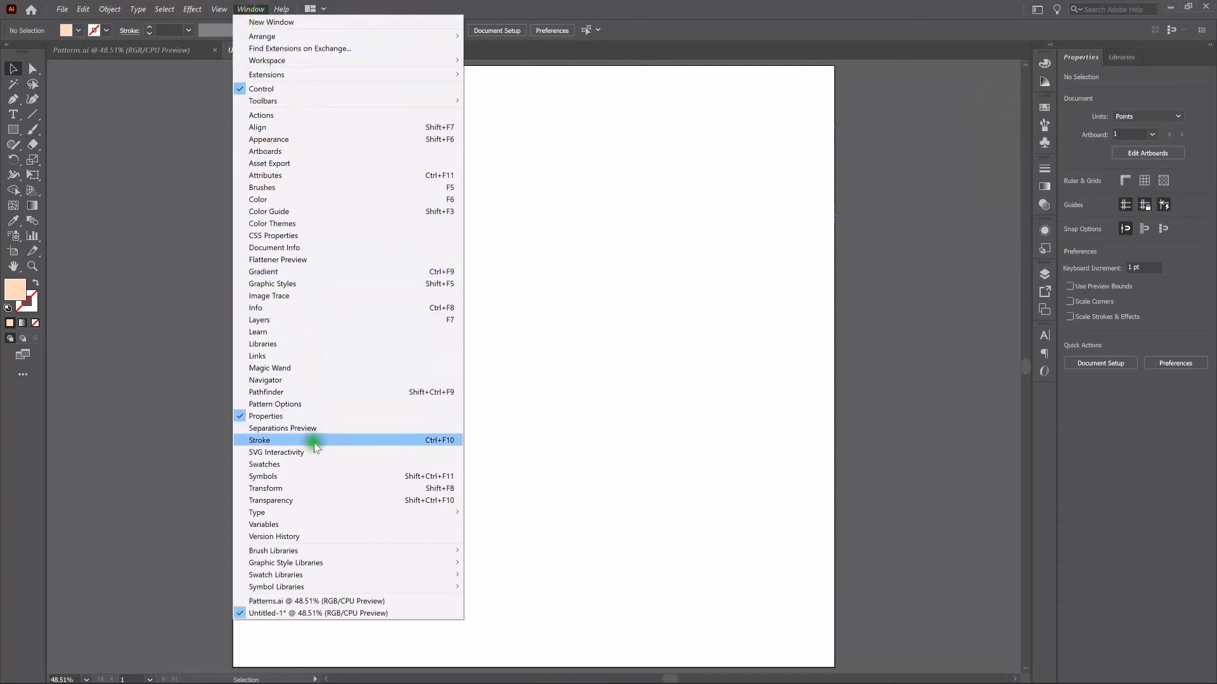
left_click(315, 464)
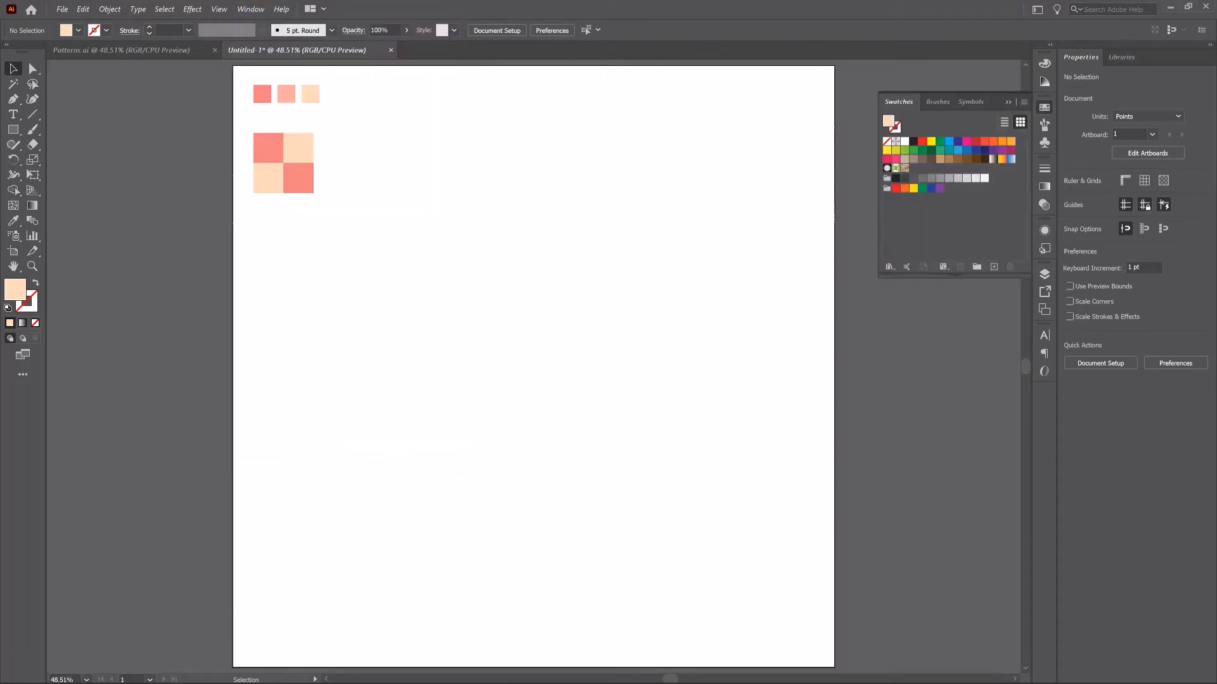
key("v")
left_click_drag(221, 120, 334, 209)
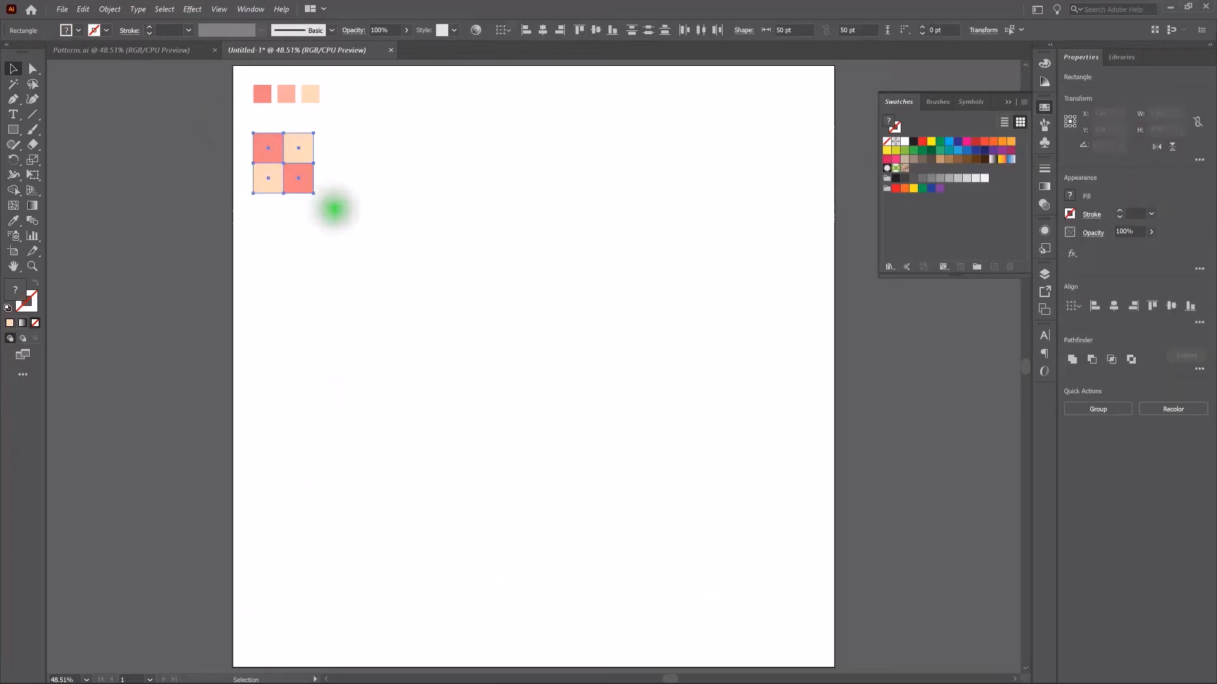
left_click_drag(272, 157, 913, 168)
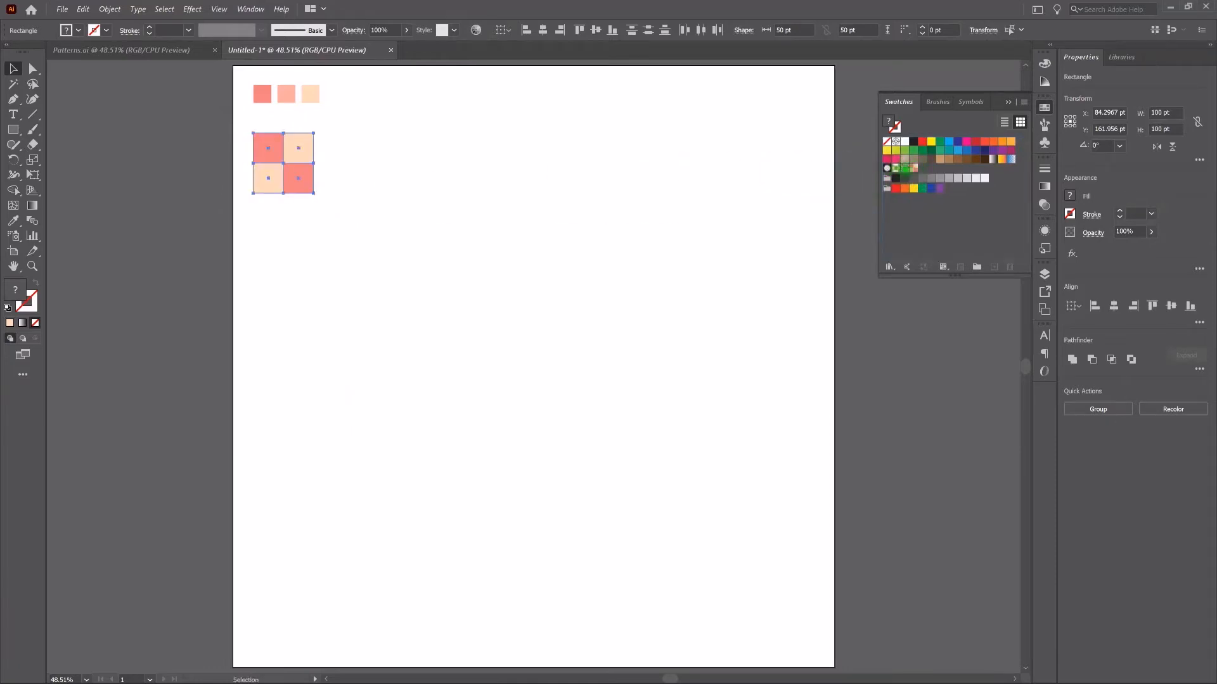
left_click(482, 166)
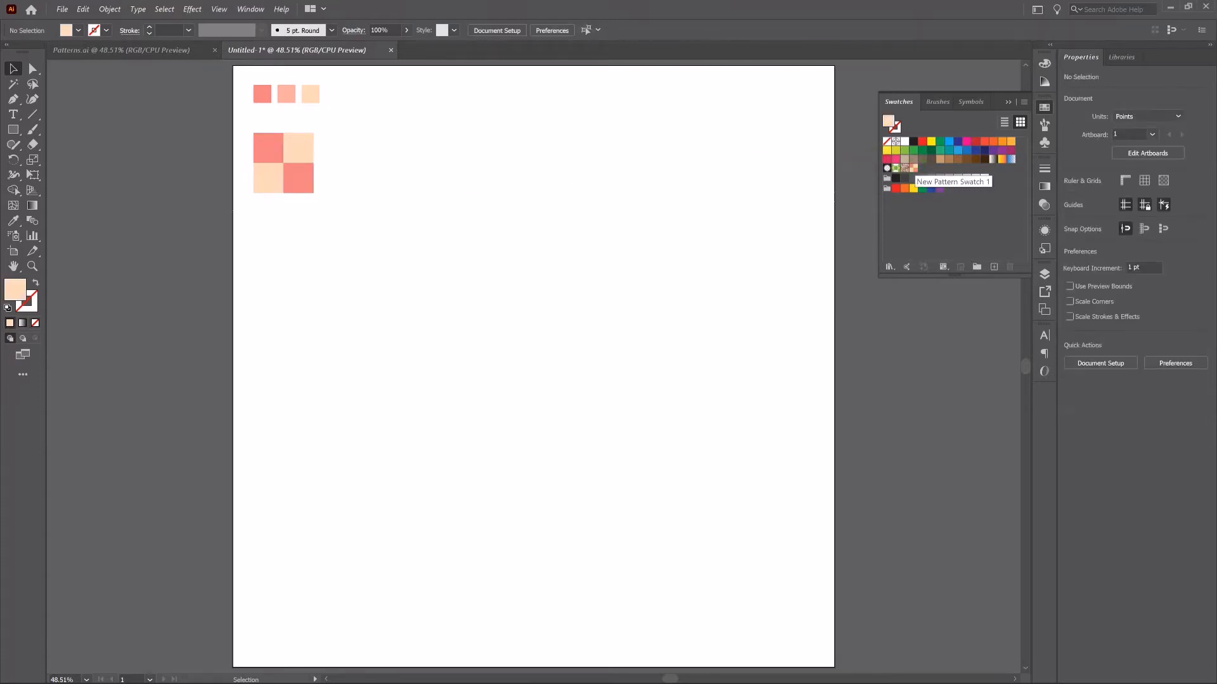
- Open the new checkered pattern swatch for editing and rename it Pattern 1
double_click(913, 168)
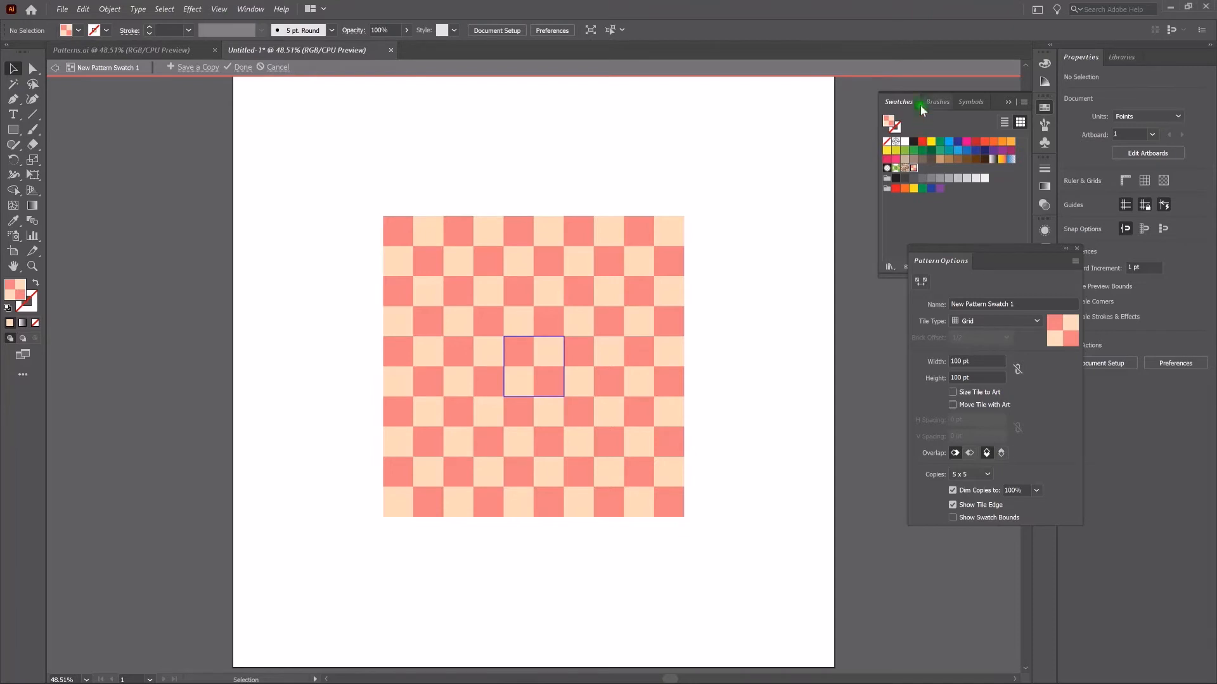
left_click(1026, 304)
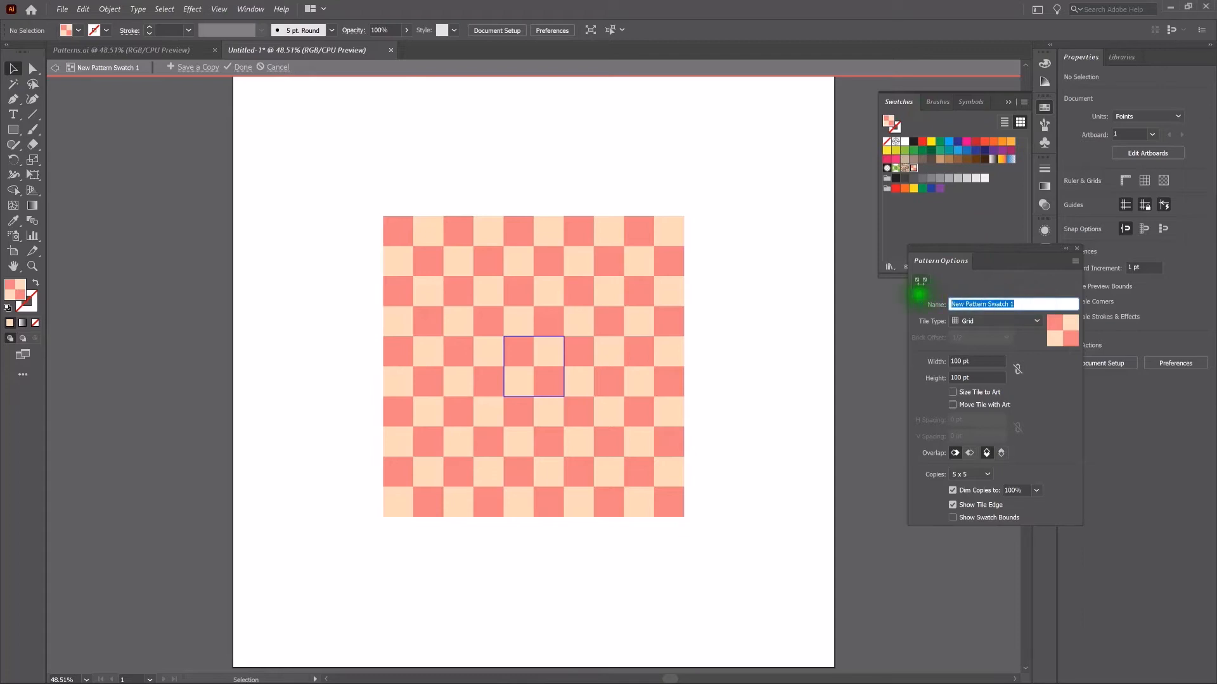
type("Pattern")
key("Return")
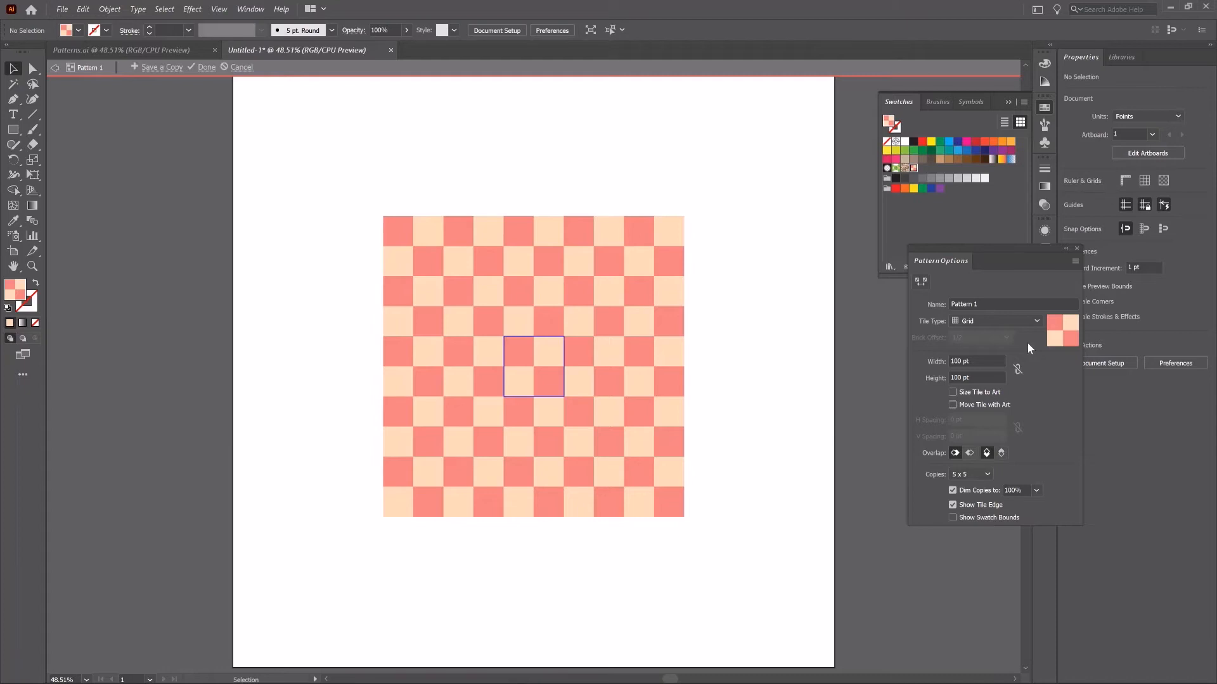
- Set the number of previewed pattern copies to 9 x 9
left_click(988, 474)
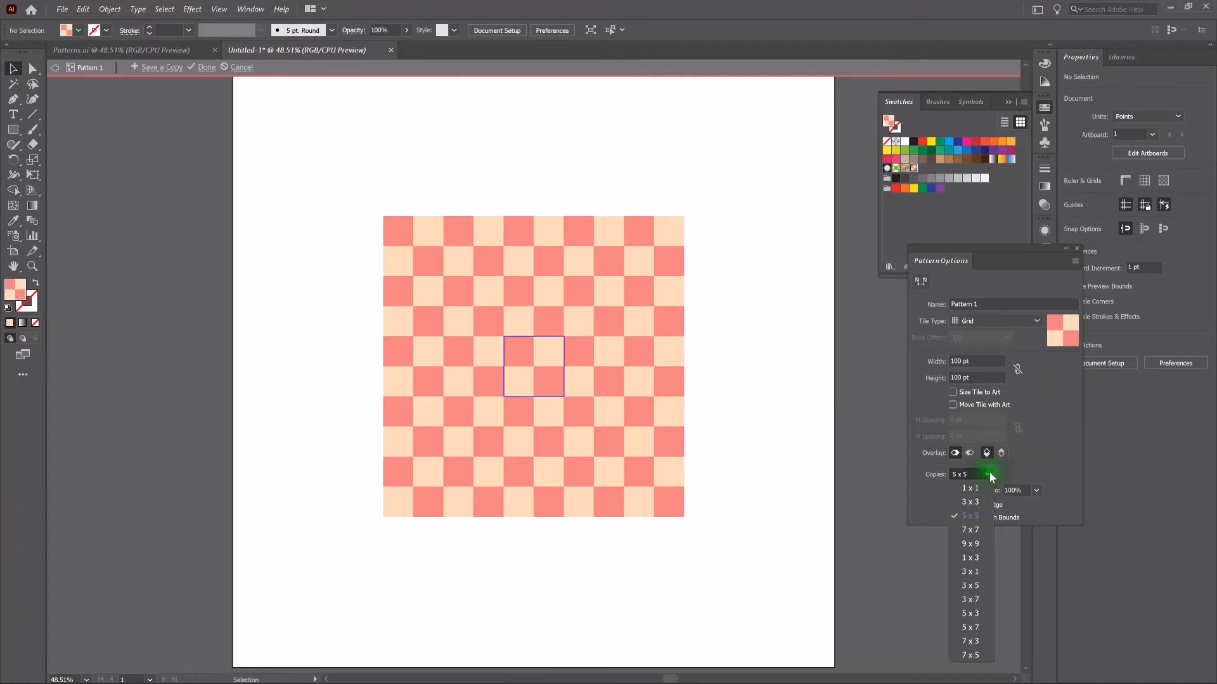
left_click(983, 531)
left_click(984, 544)
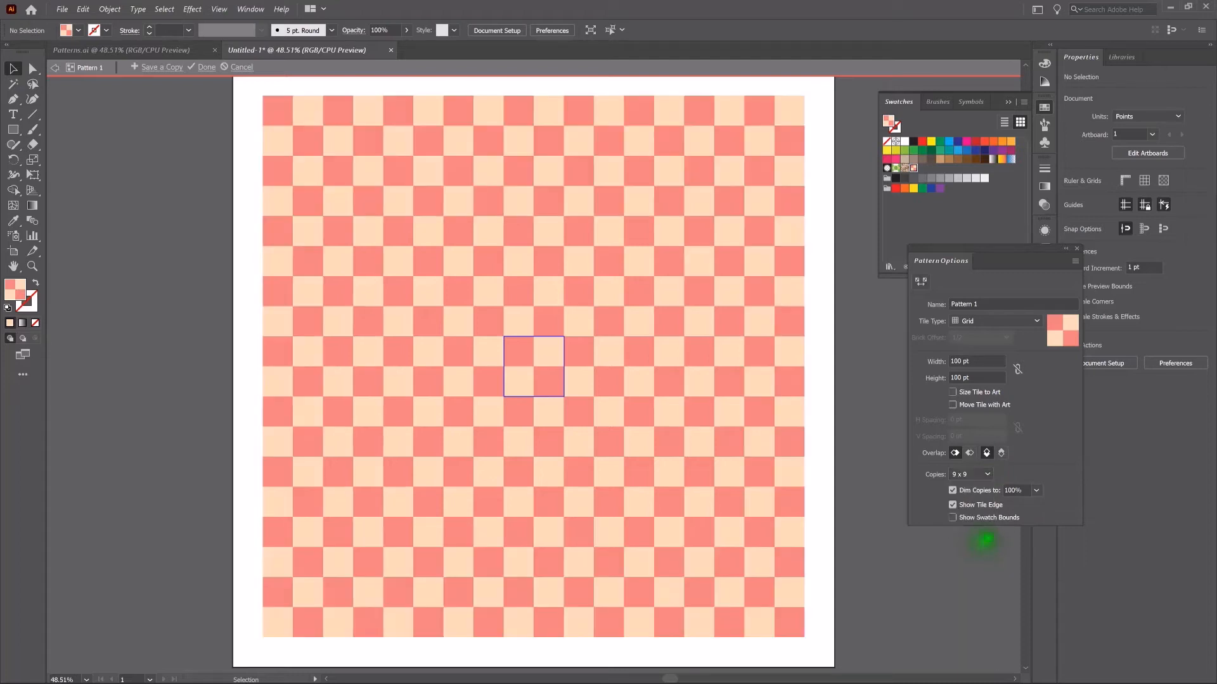
- Try dimming the pattern copies to 50% and 0%, and restore the dimming to 100%
left_click(1035, 490)
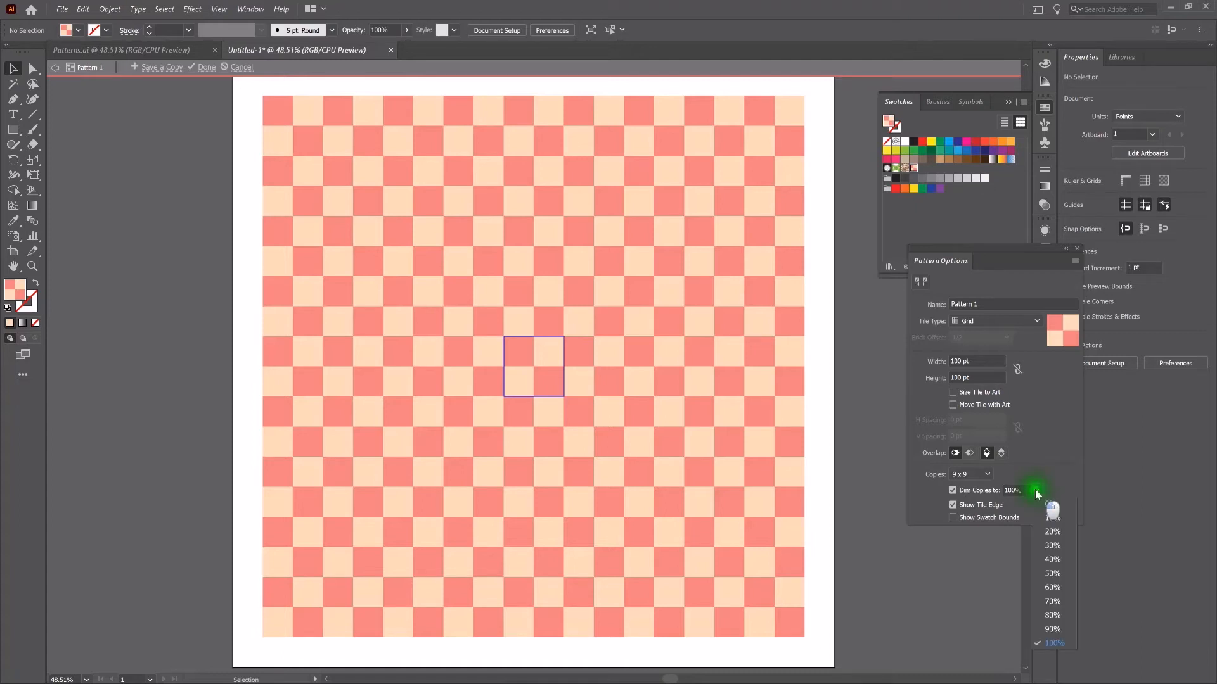
left_click(1051, 573)
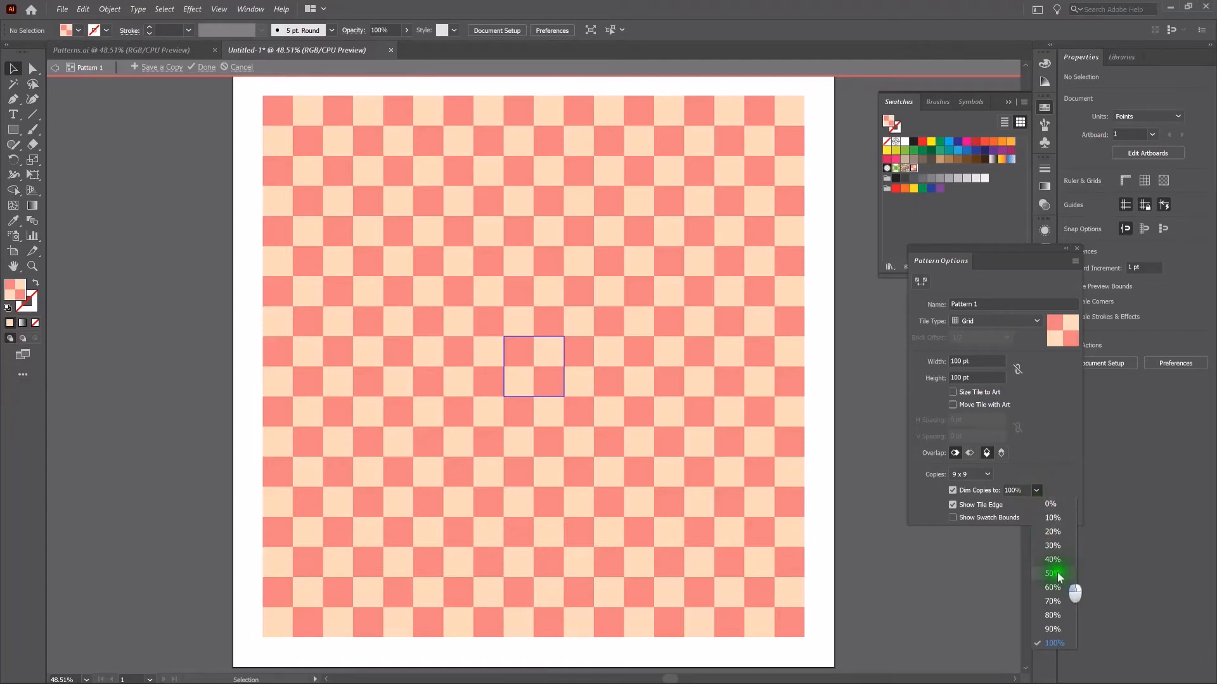
left_click(1039, 489)
left_click(1049, 504)
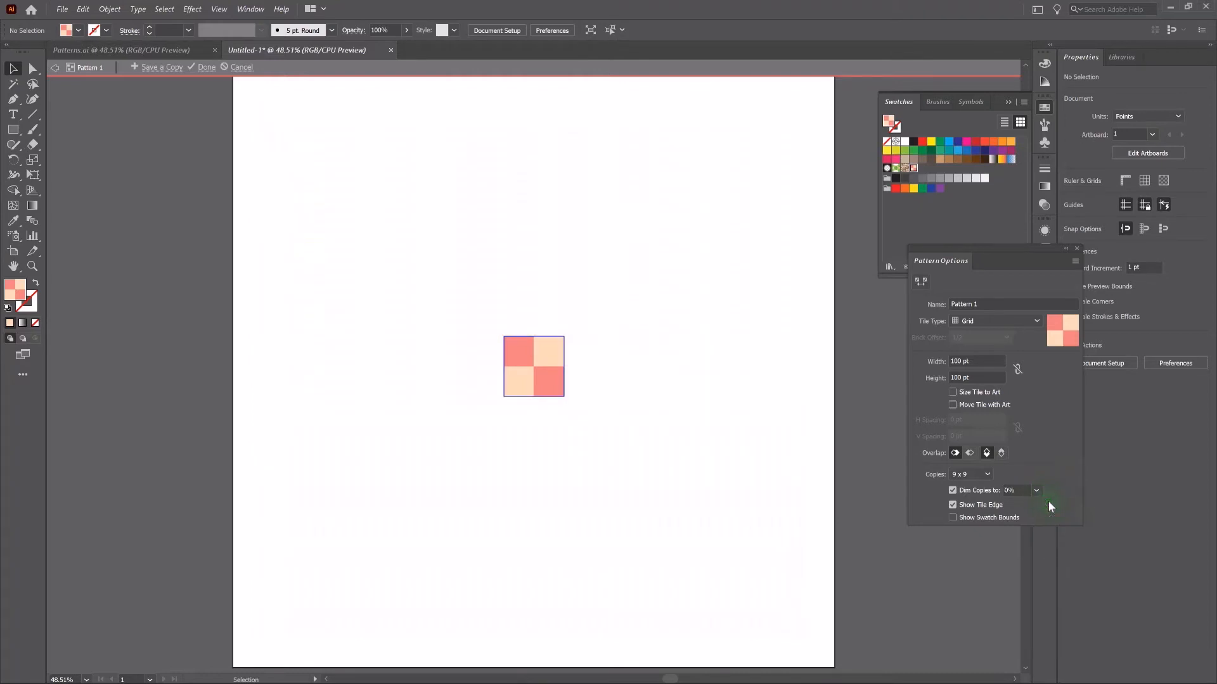
left_click(1038, 491)
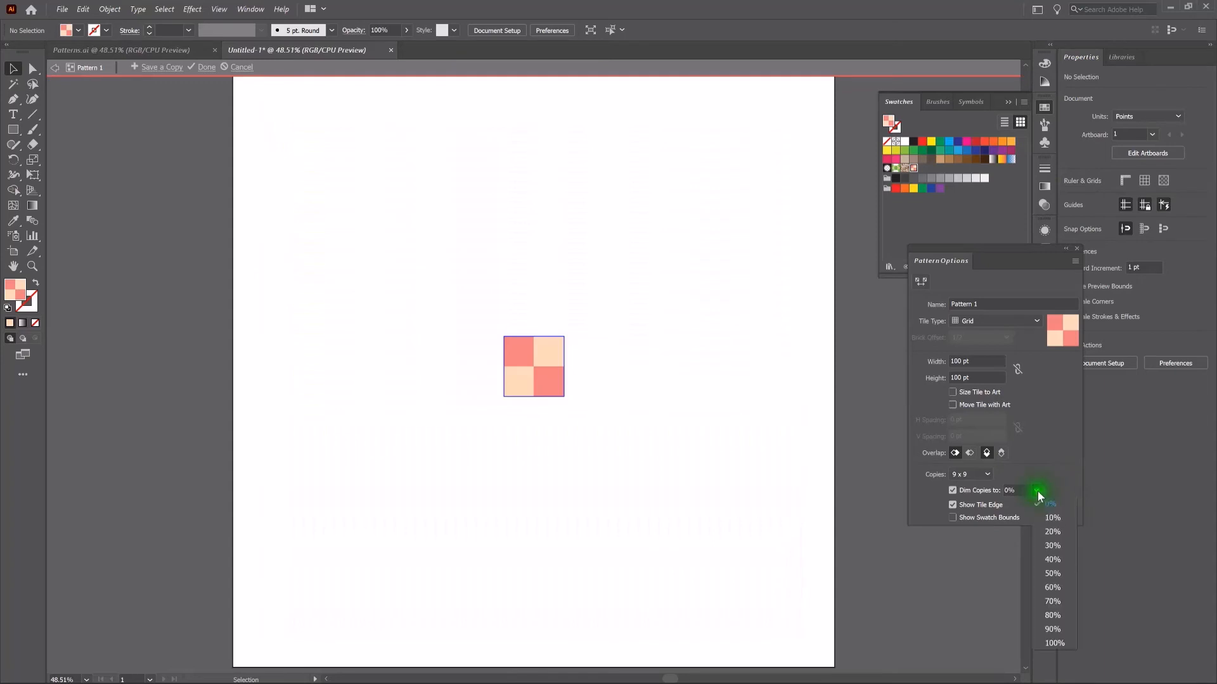
left_click(1054, 643)
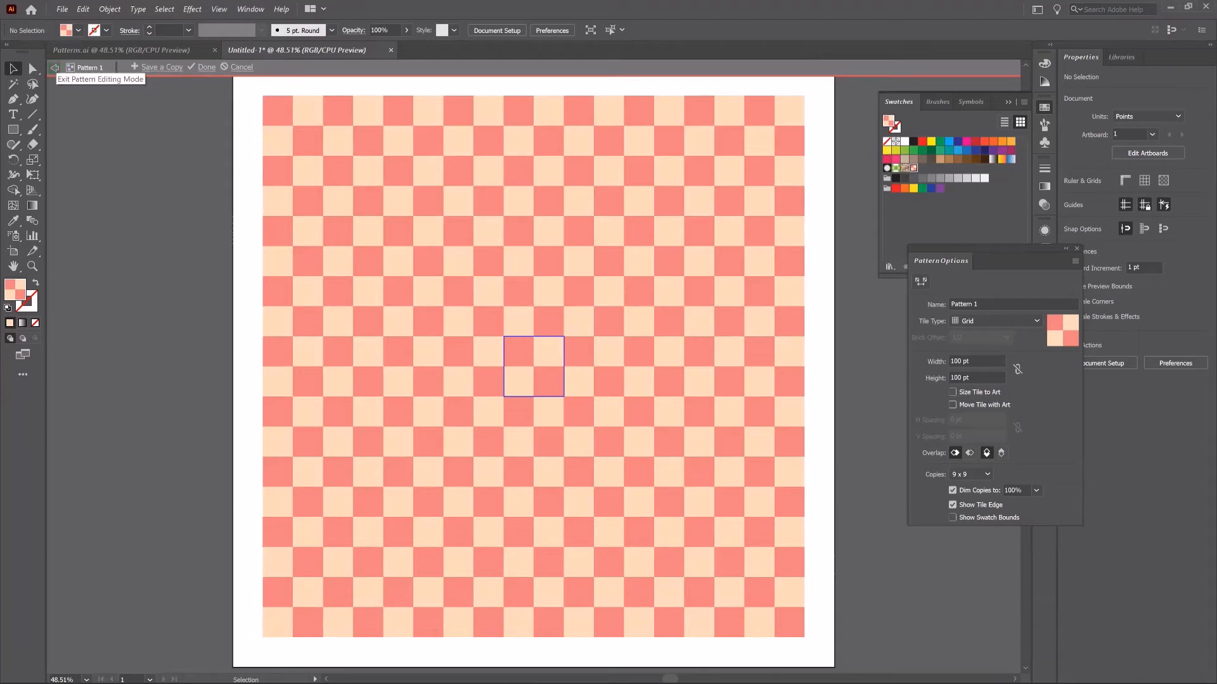
- Exit pattern editing and create a 200 x 200 pt square below the grid, filled with Pattern 1
left_click(54, 67)
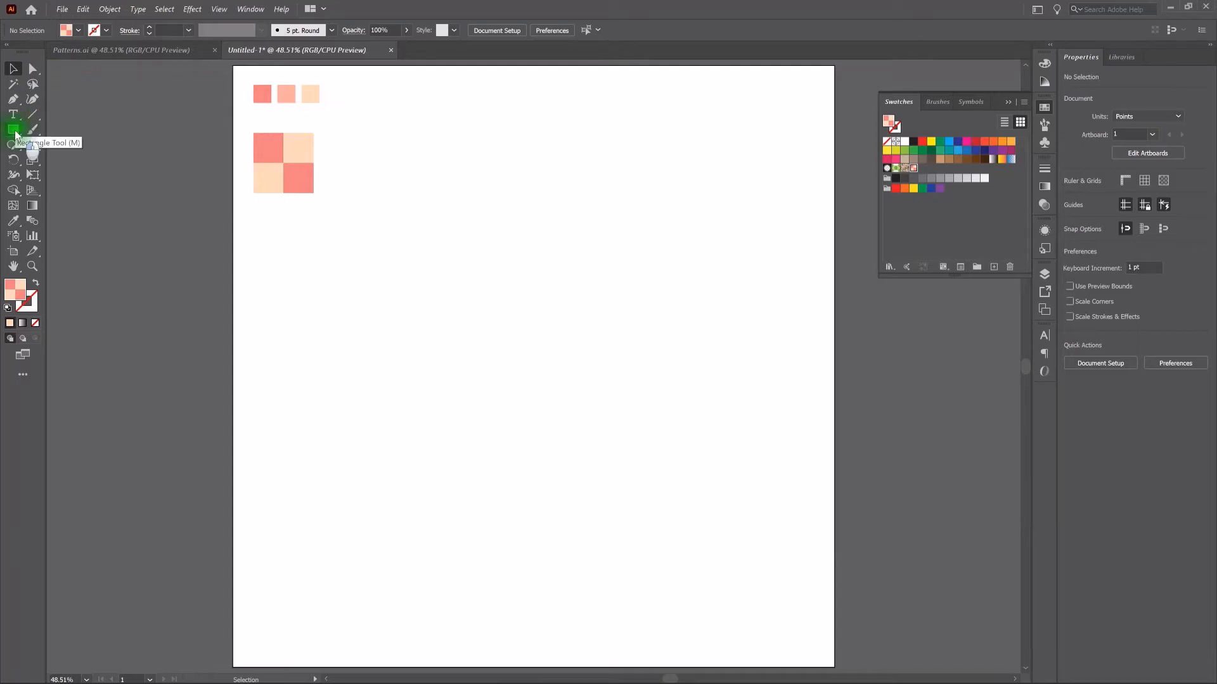
key("m")
left_click_drag(254, 163, 253, 233)
left_click(253, 233)
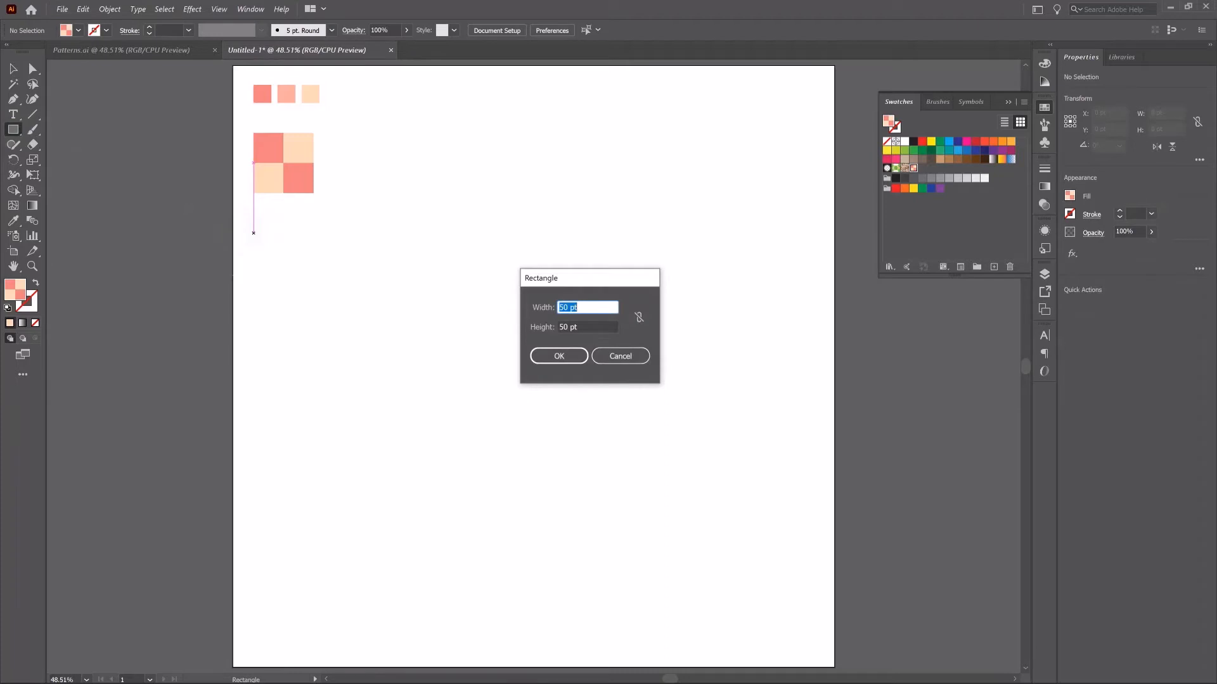
type("200")
key("Tab")
type("200")
key("Return")
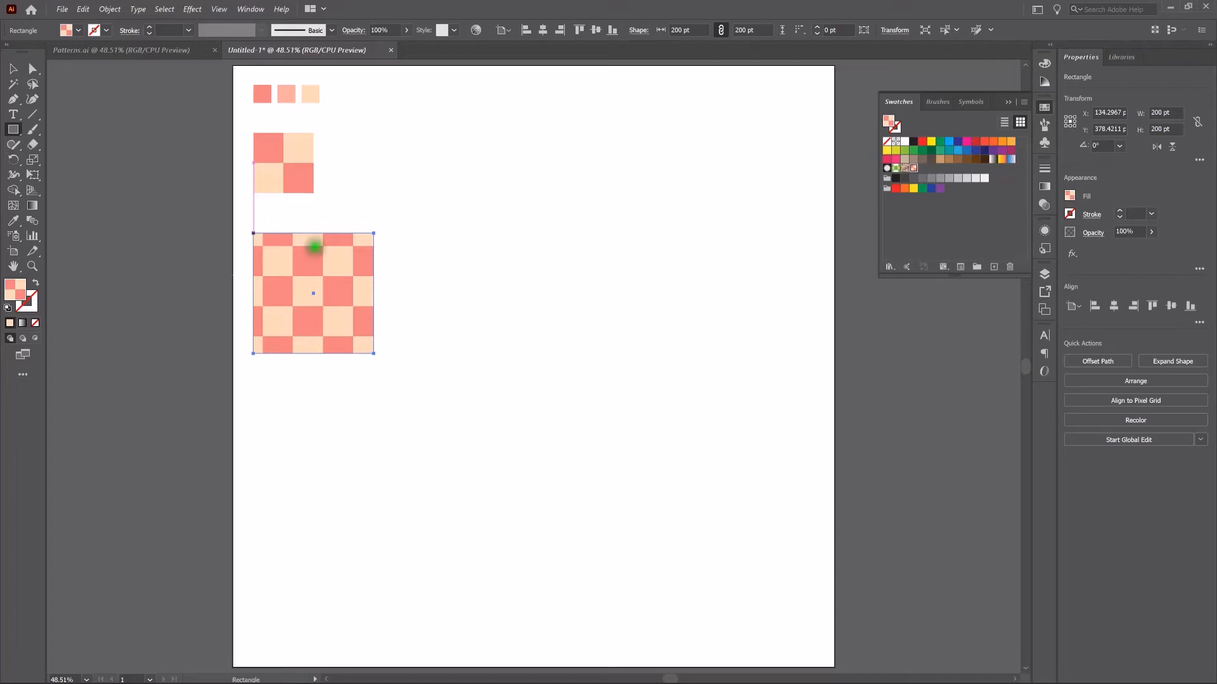
- Try a black fill on the 200 pt square and reapply the Pattern 1 swatch
left_click(913, 141)
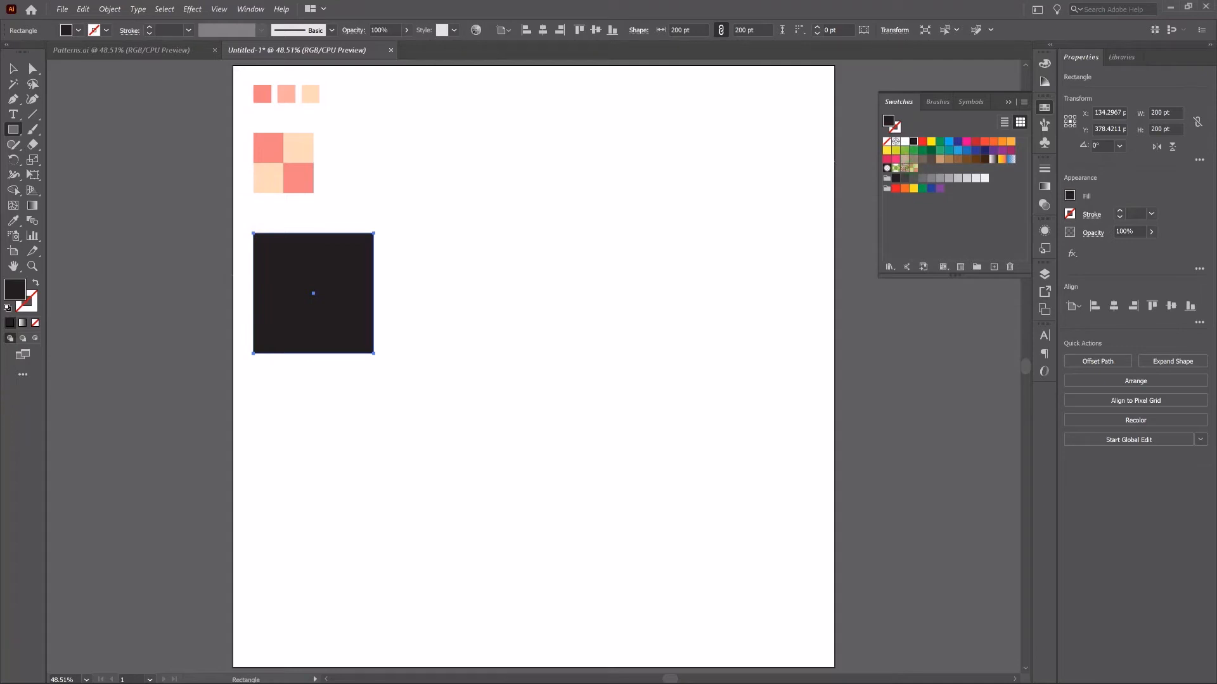
left_click(913, 168)
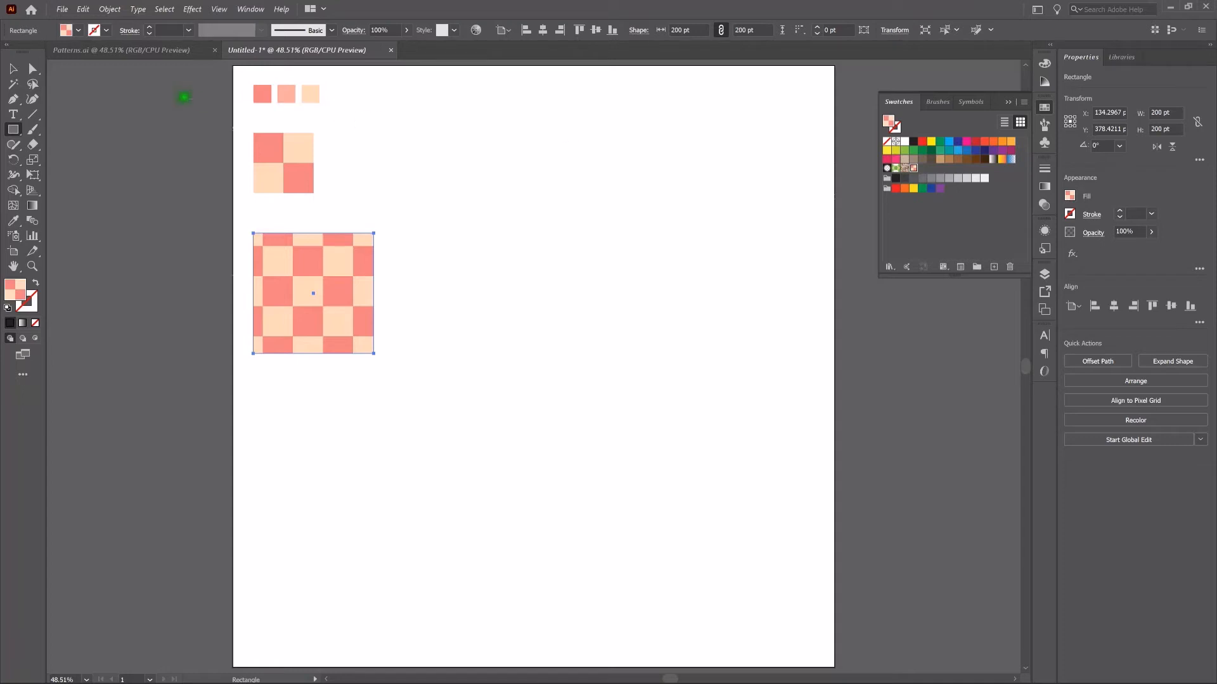
- Duplicate the grid's right-hand column of two squares in front and move the copy about 80 pt to the right
left_click(13, 69)
key("v")
left_click(469, 334)
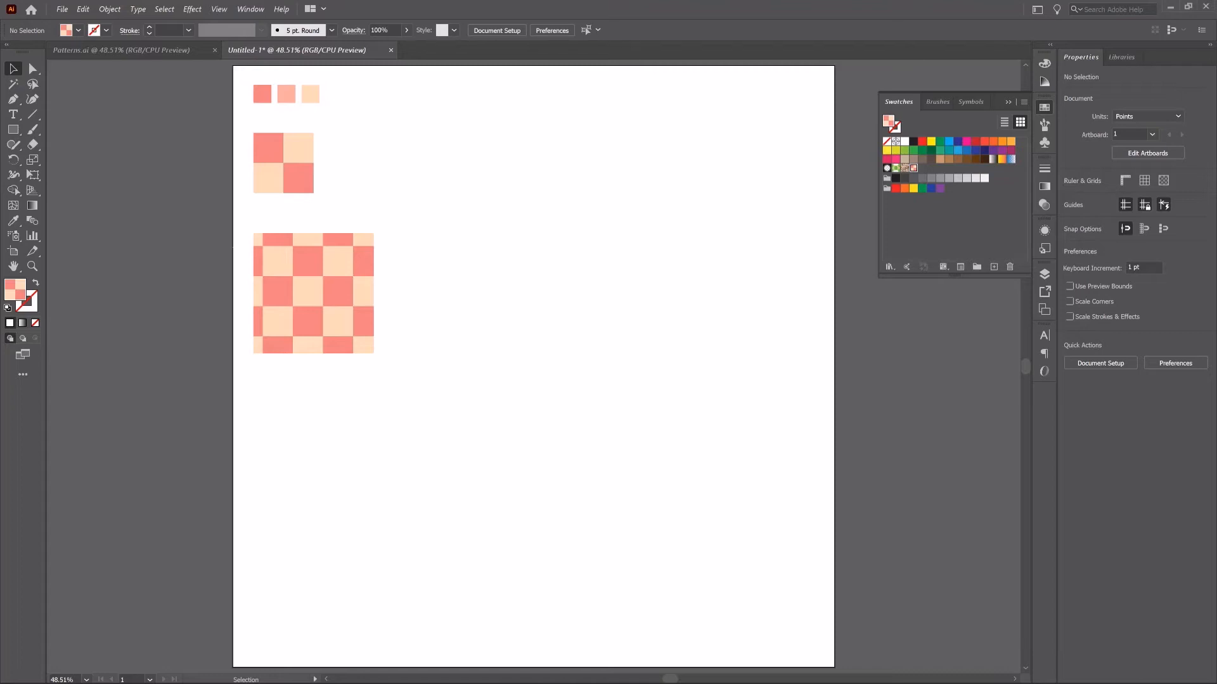
left_click_drag(372, 128, 302, 190)
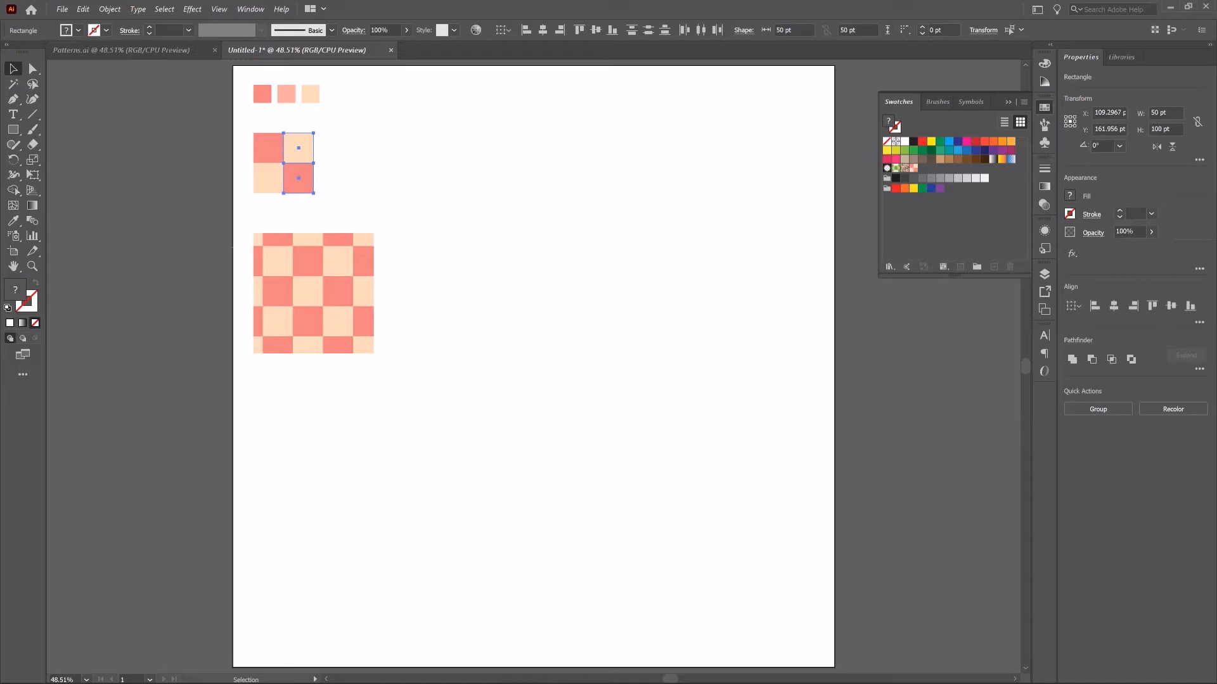
key("ctrl+c")
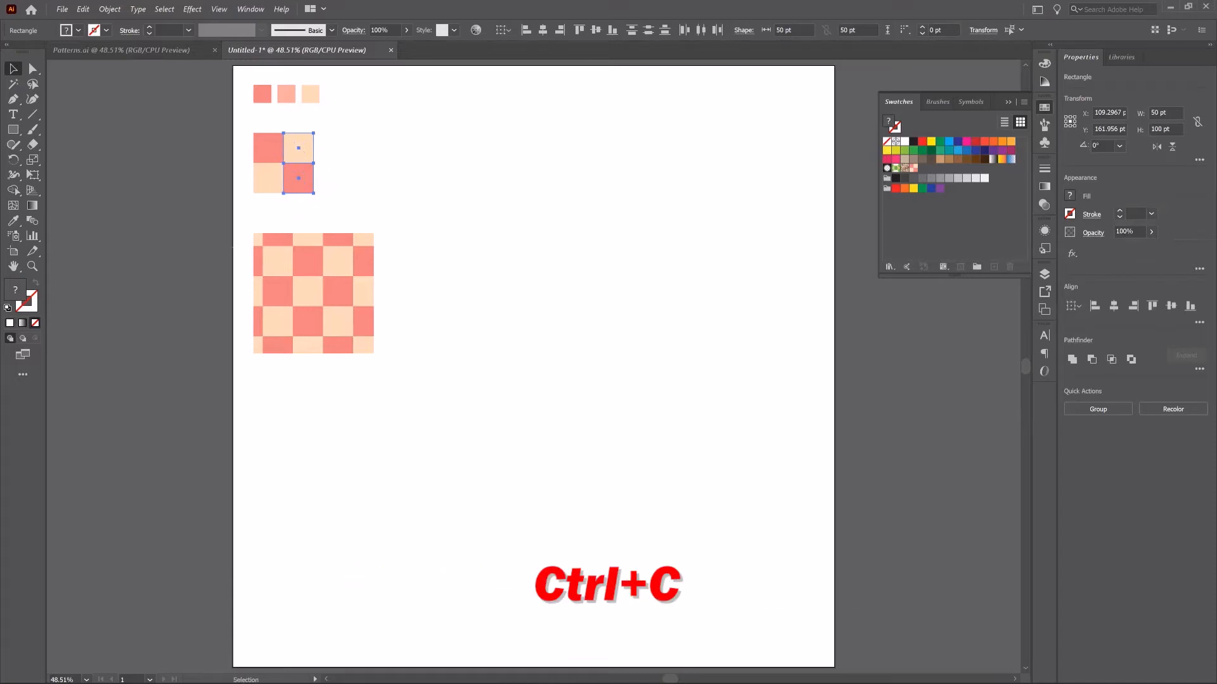
key("ctrl+f")
left_click_drag(300, 149, 347, 150)
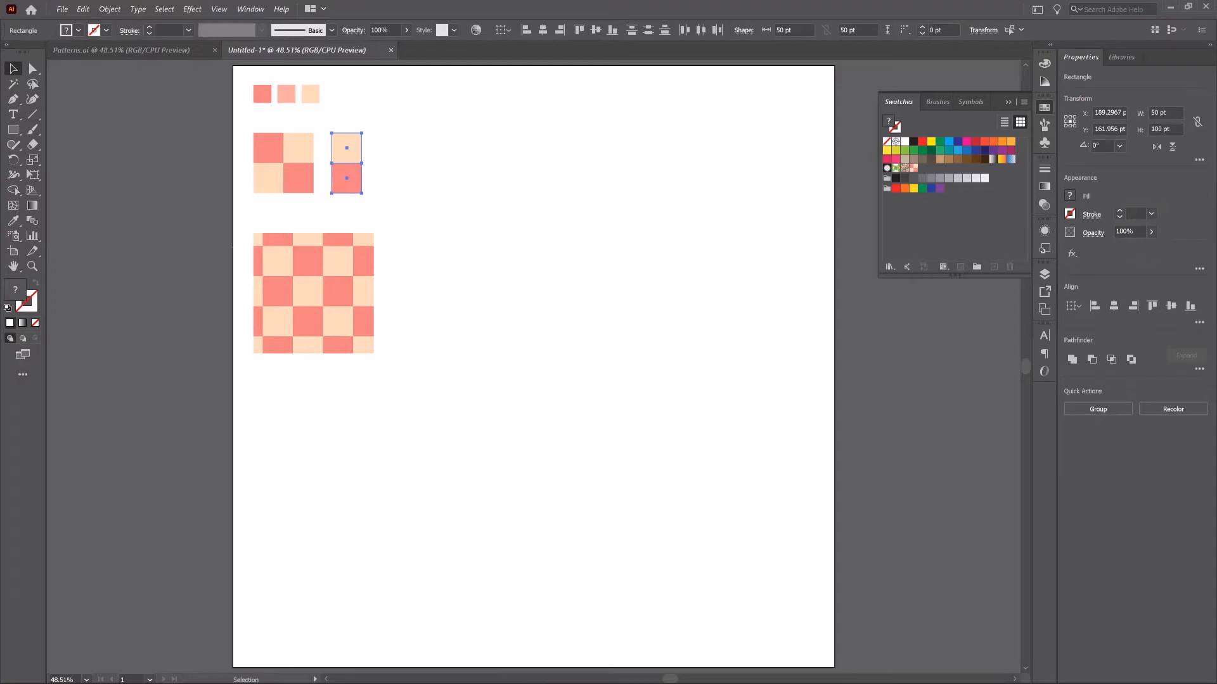
- Save the separate two-square column as a new pattern swatch
left_click(356, 200)
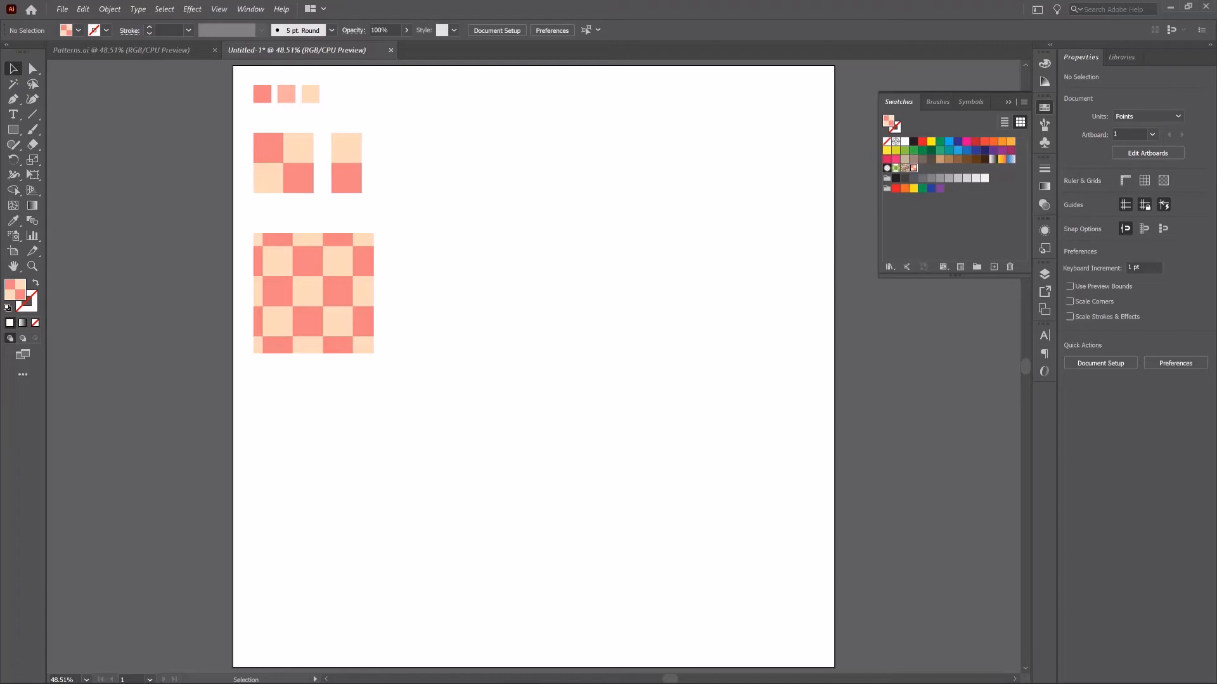
left_click_drag(397, 124, 920, 170)
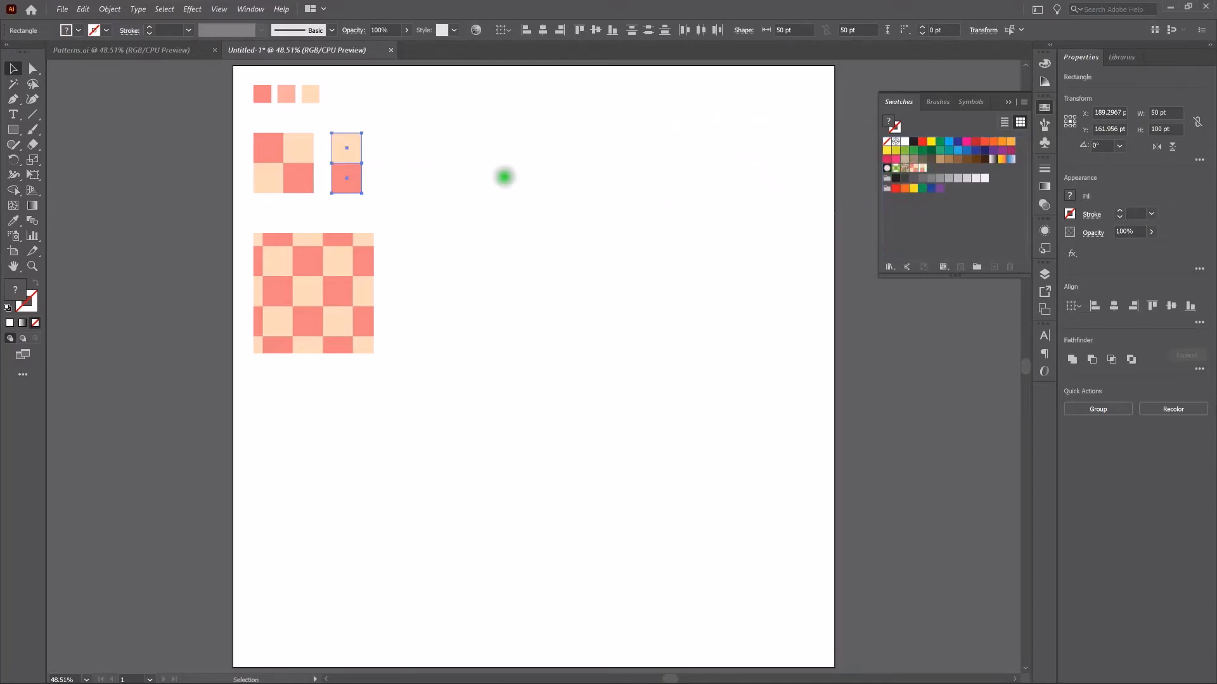
- Open the two-square column's new pattern swatch for editing and name it Pattern 2
left_click(398, 169)
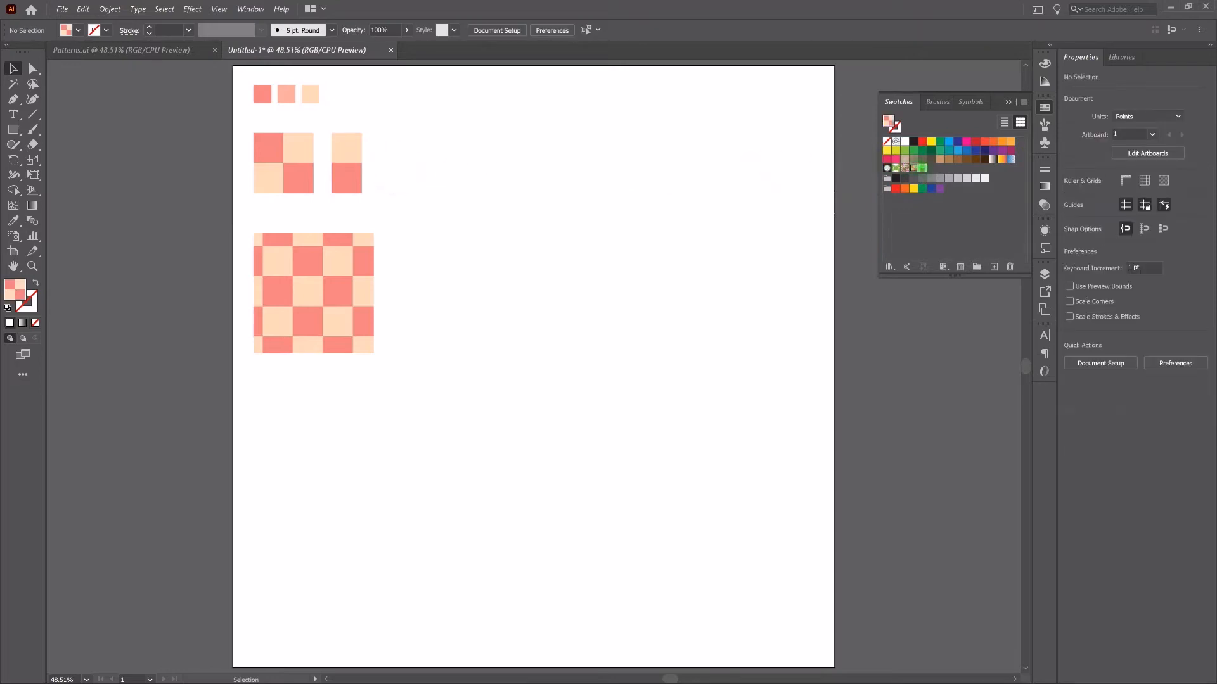
double_click(913, 169)
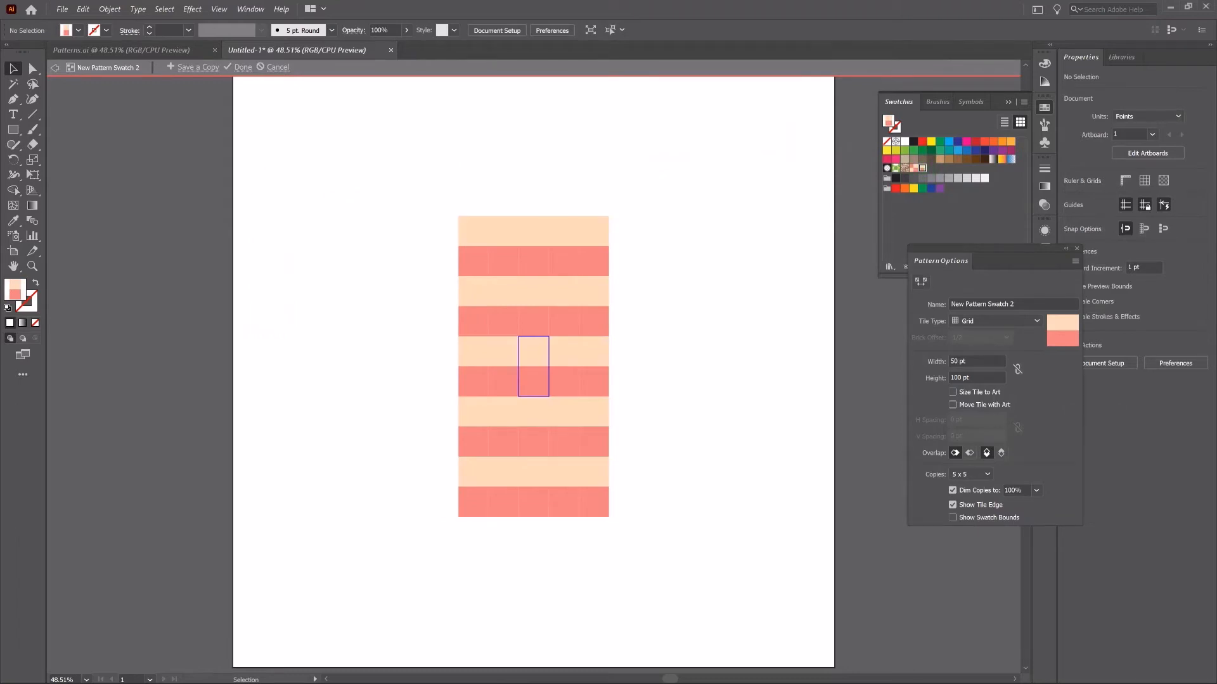
left_click(1046, 304)
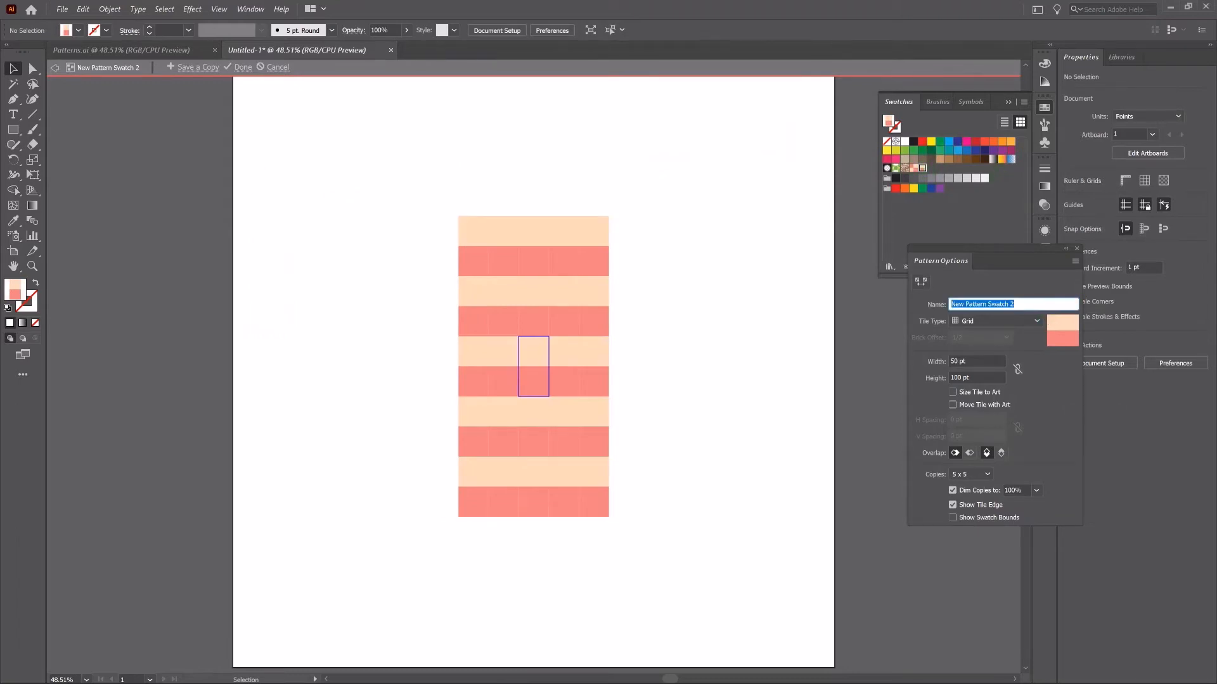
type("Pattern")
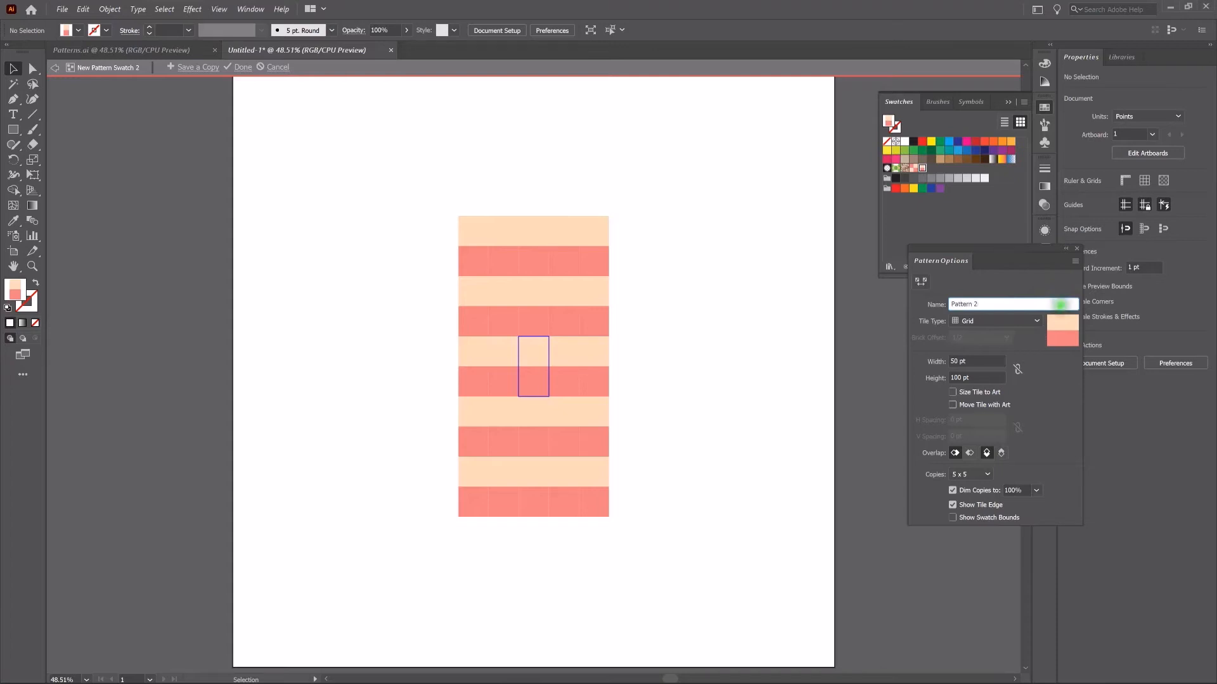
left_click(1050, 361)
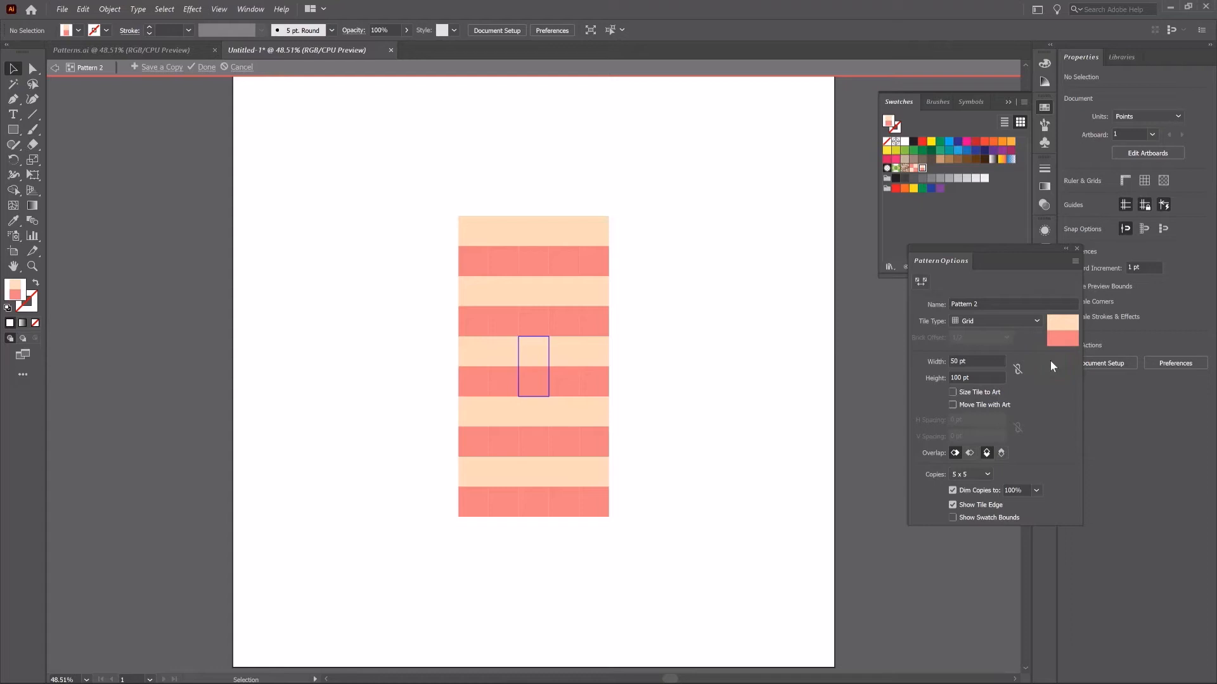
- Try the Brick by Row tile type for Pattern 2, and settle on Brick by Column
left_click(1036, 322)
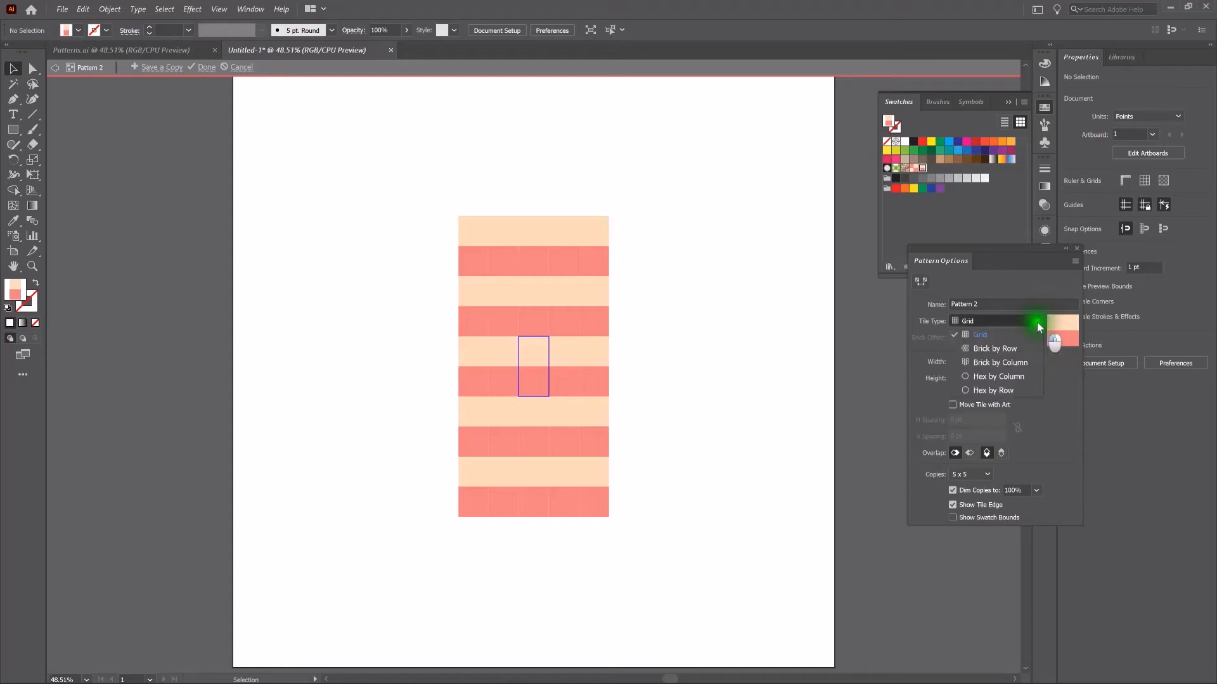
left_click(1028, 357)
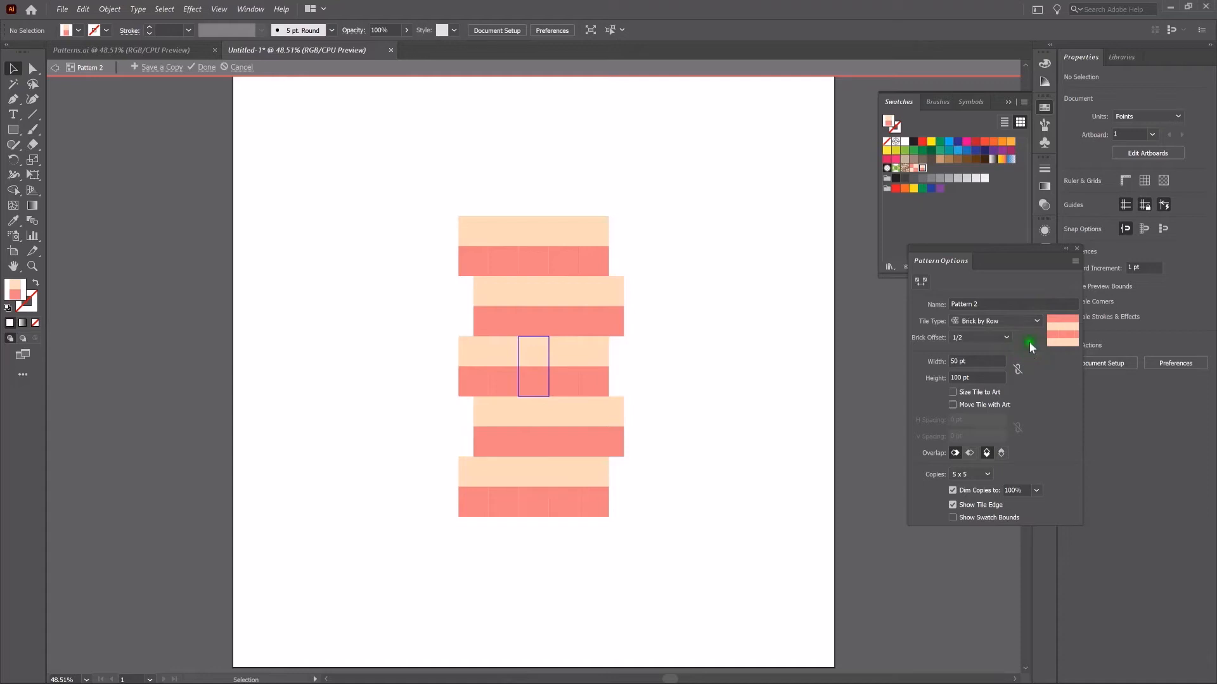
left_click(1036, 322)
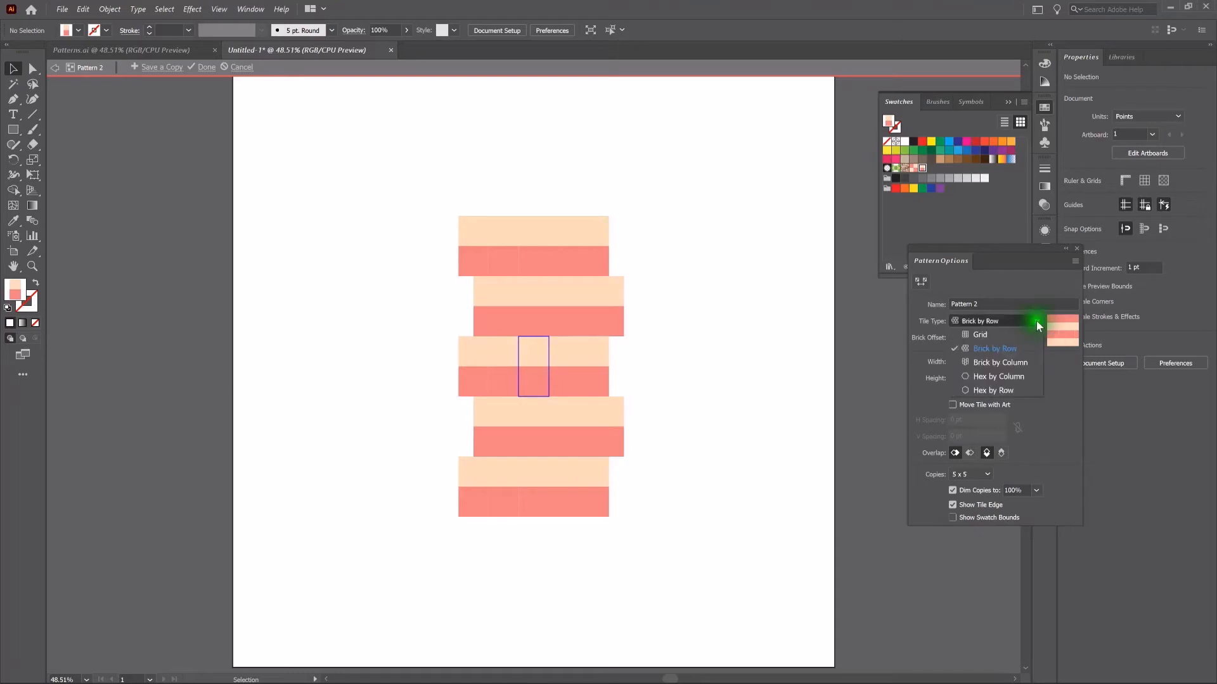
left_click(1029, 364)
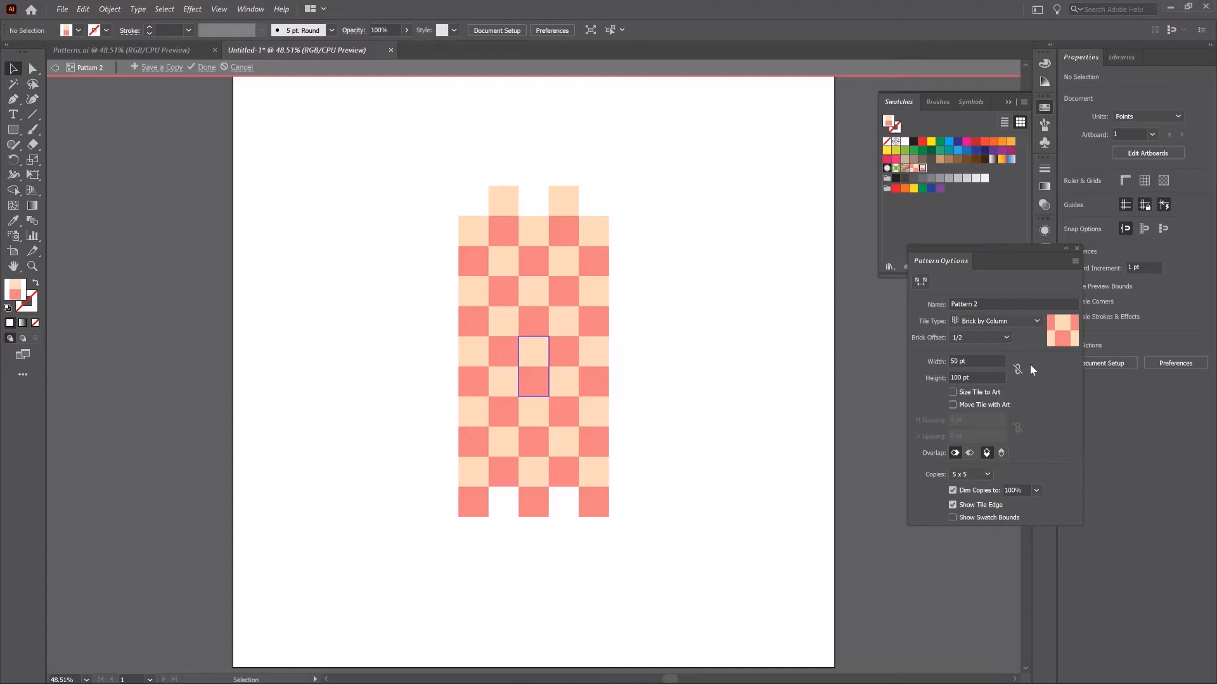
- Try a 1/4 brick offset, set Pattern 2's brick offset to 3/4 and exit pattern editing
left_click(1007, 334)
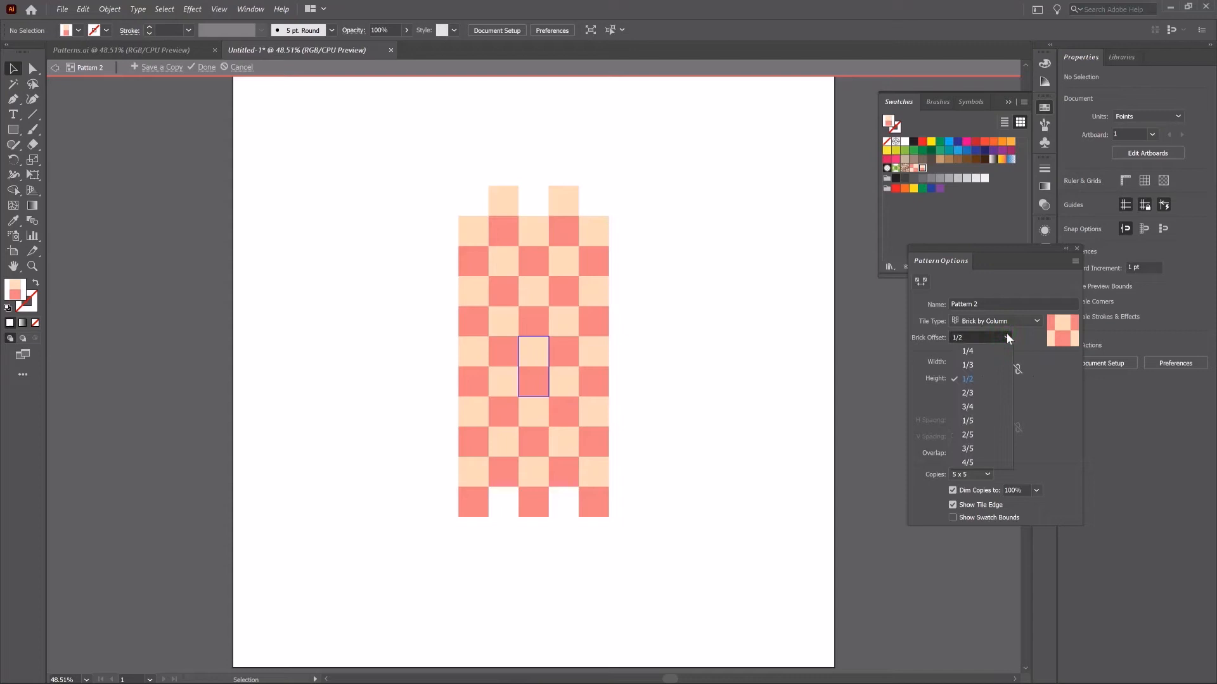
left_click(1003, 352)
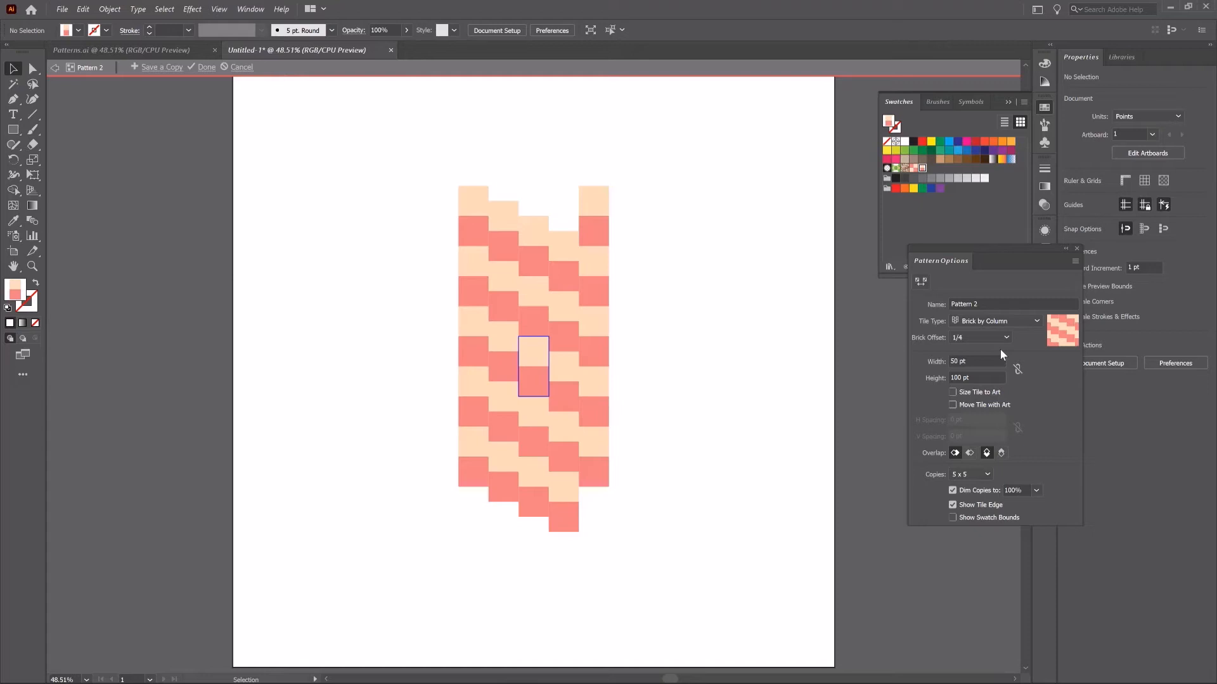
left_click(1006, 337)
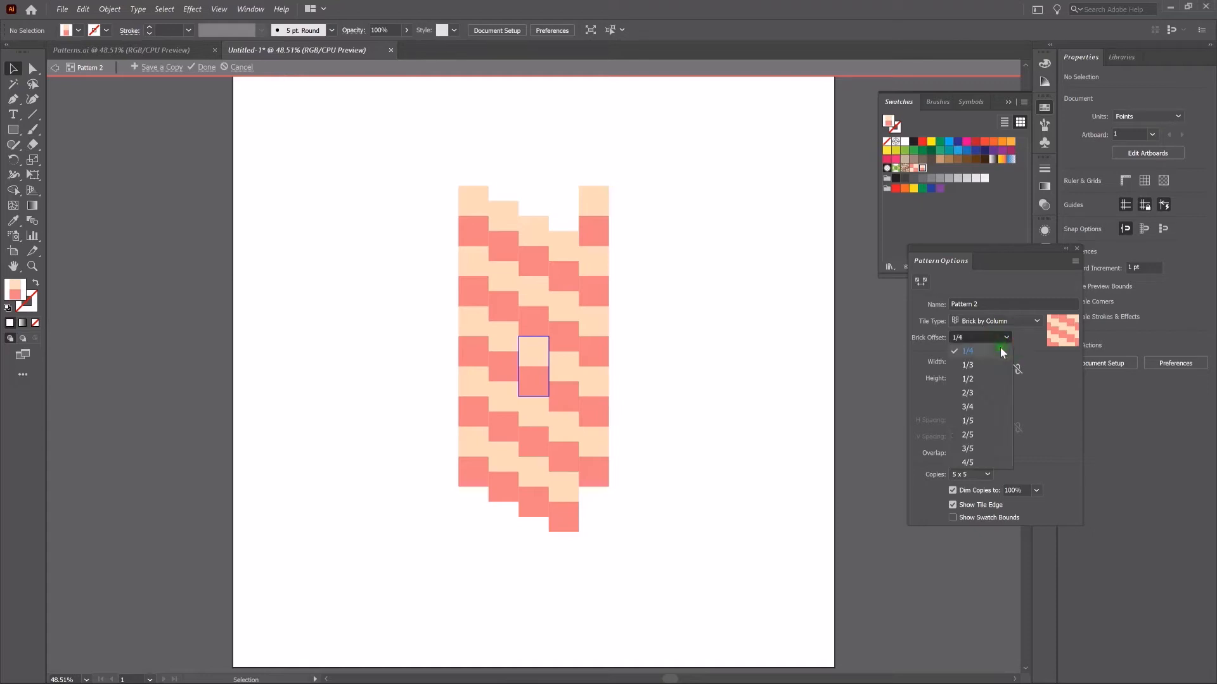
left_click(994, 408)
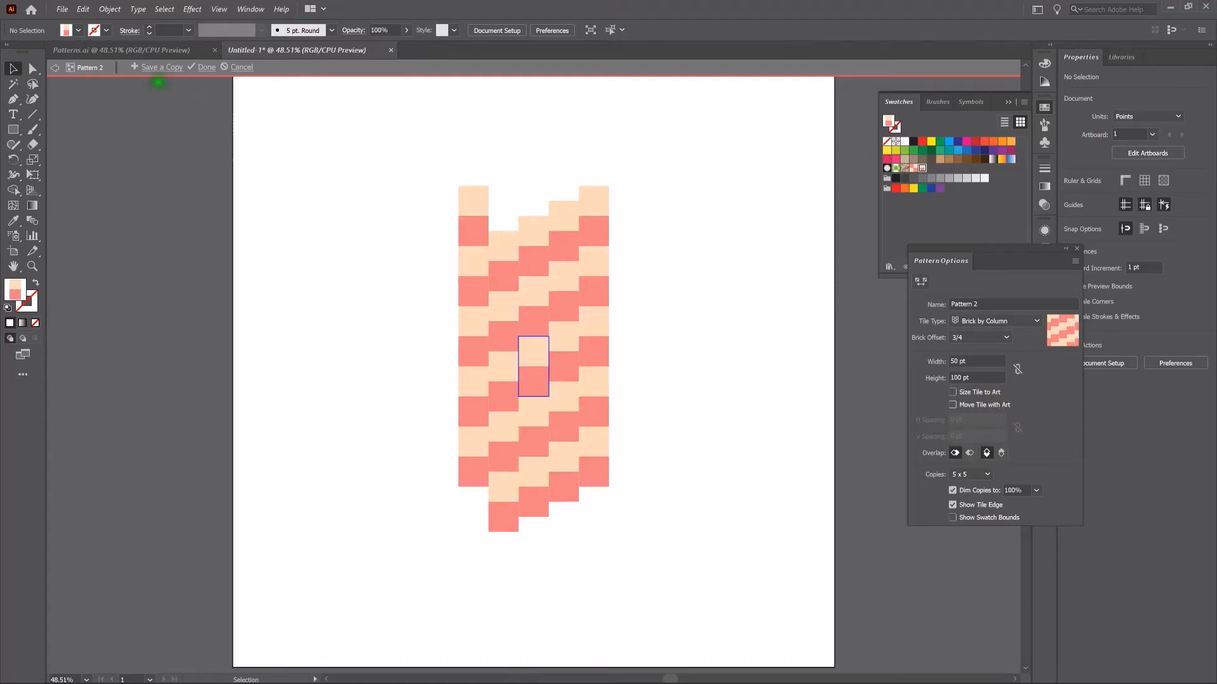
left_click(55, 68)
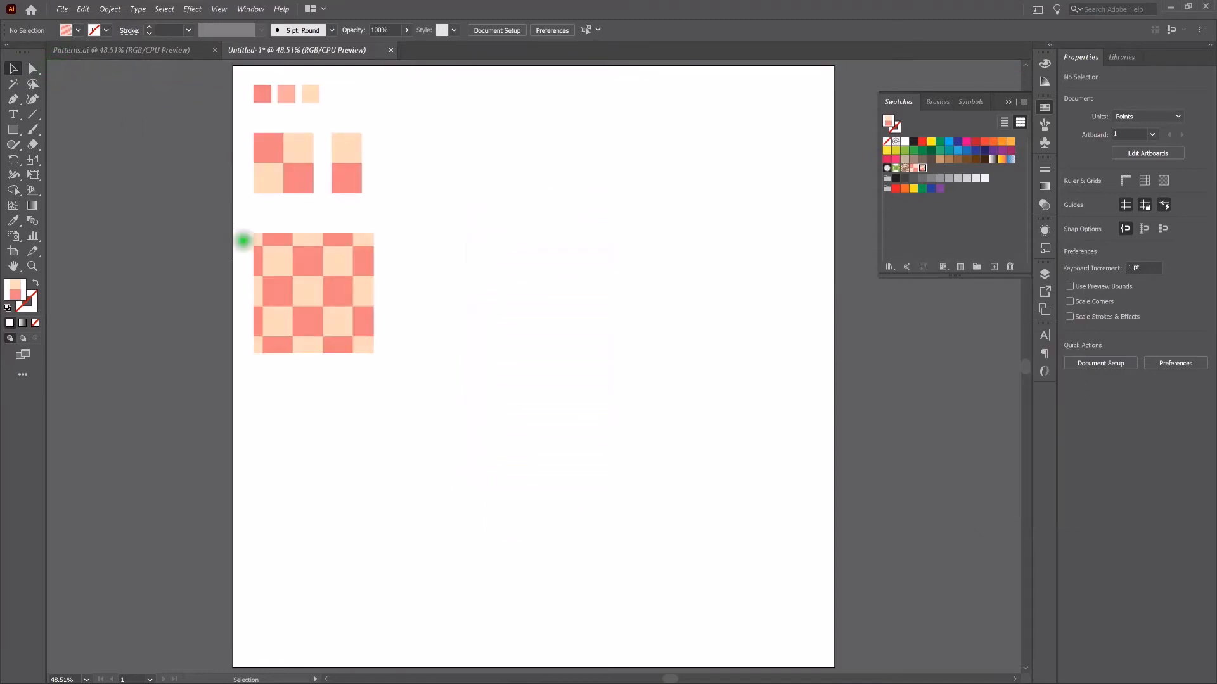
- Duplicate the 200 pt square in front, move the copy 240 pt to the right and fill it with the Pattern 2 swatch
key("v")
left_click(312, 284)
key("a")
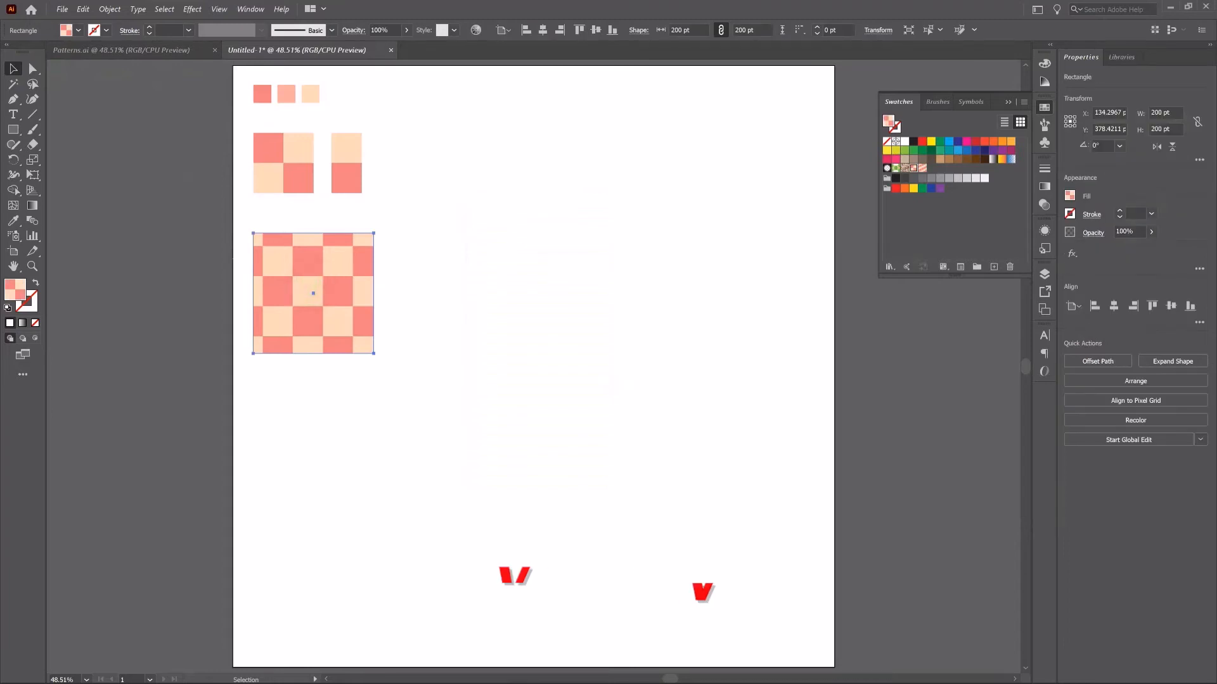
key("ctrl+c")
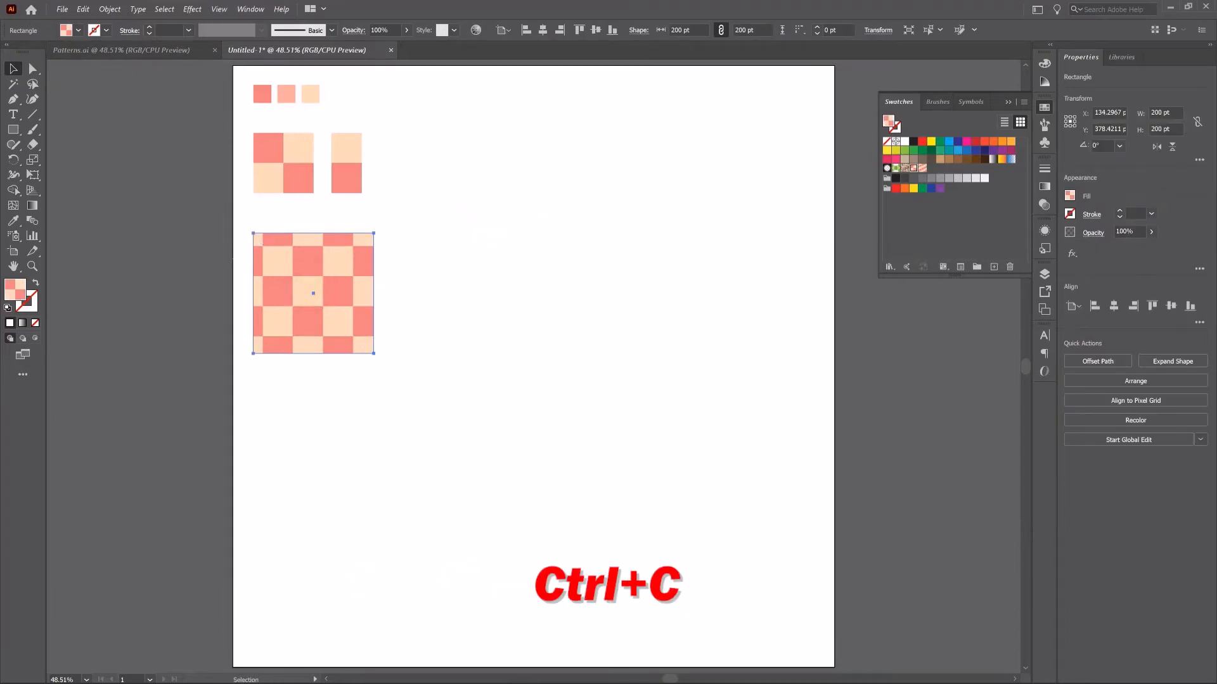
key("ctrl+f")
key("shift+Right")
key("shift+Right")
key("shift+Right")
key("shift+Right")
key("shift+Right")
key("shift+Right")
key("shift+Right")
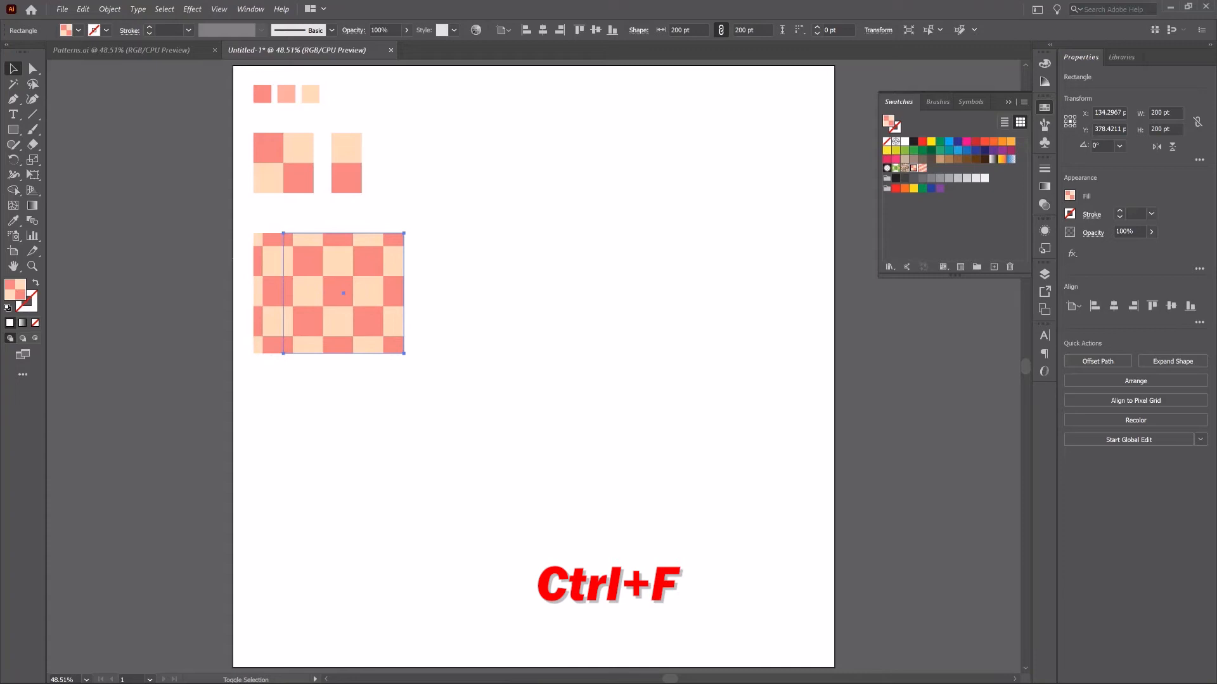
key("shift+Right")
key("shift+Right")
key("shift+Right")
key("shift+Right")
key("shift+Right")
key("shift+Right")
key("shift+Right")
key("shift+Right")
key("shift+Right")
key("shift+Right")
key("shift+Right")
key("shift+Right")
key("shift+Right")
key("shift+Right")
key("shift+Right")
key("shift+Right")
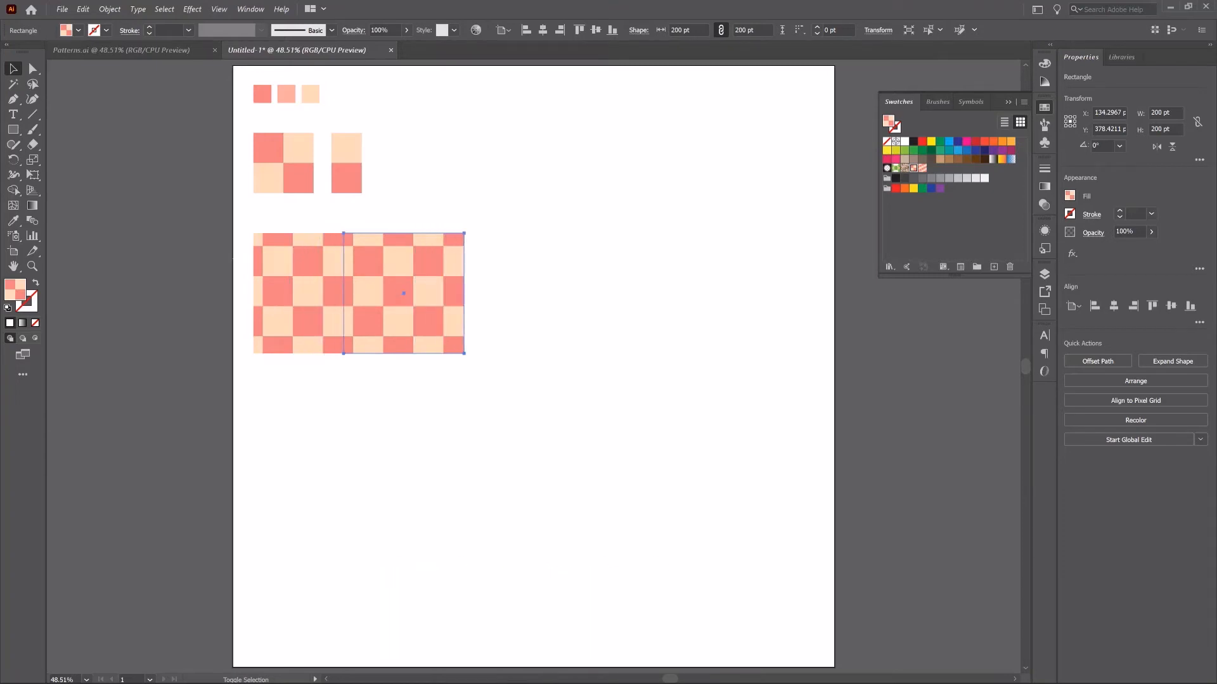
key("shift+Right")
key("shift+Right")
key("shift+Right")
key("shift+Right")
key("shift+Right")
key("shift+Right")
key("shift+Right")
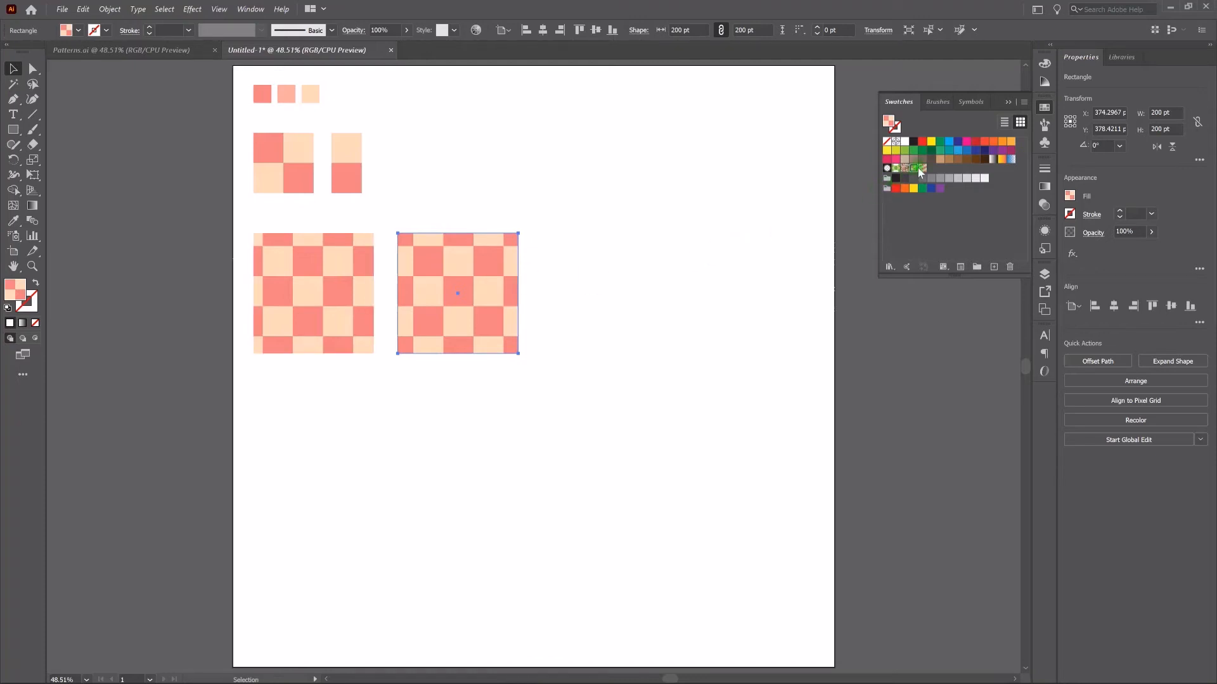
left_click(921, 168)
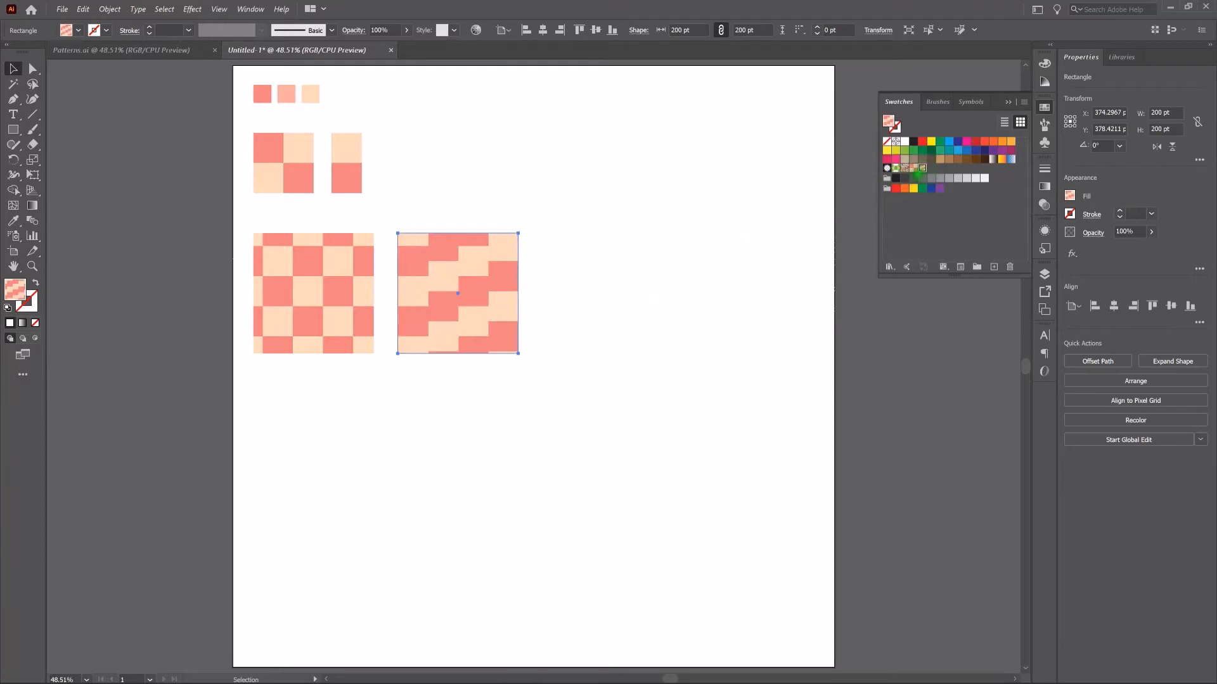
left_click(570, 290)
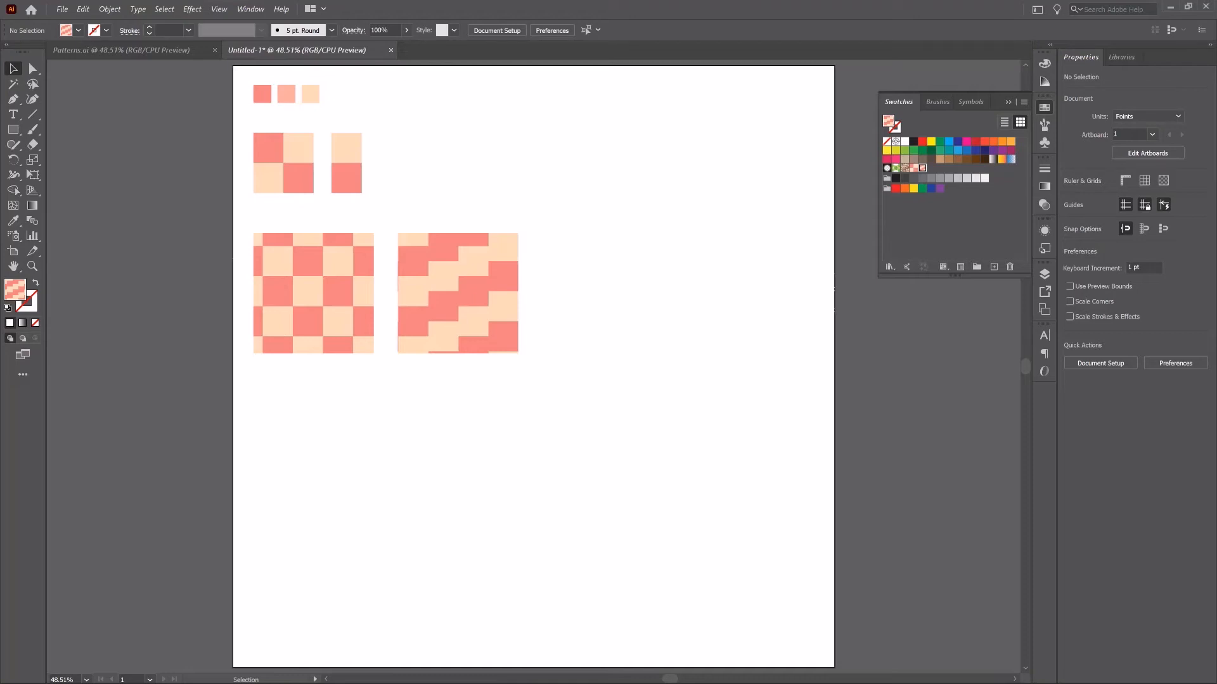
- Create a six-sided polygon with a 50 pt radius above the second patterned square, using the default white fill and black stroke
left_click(13, 129)
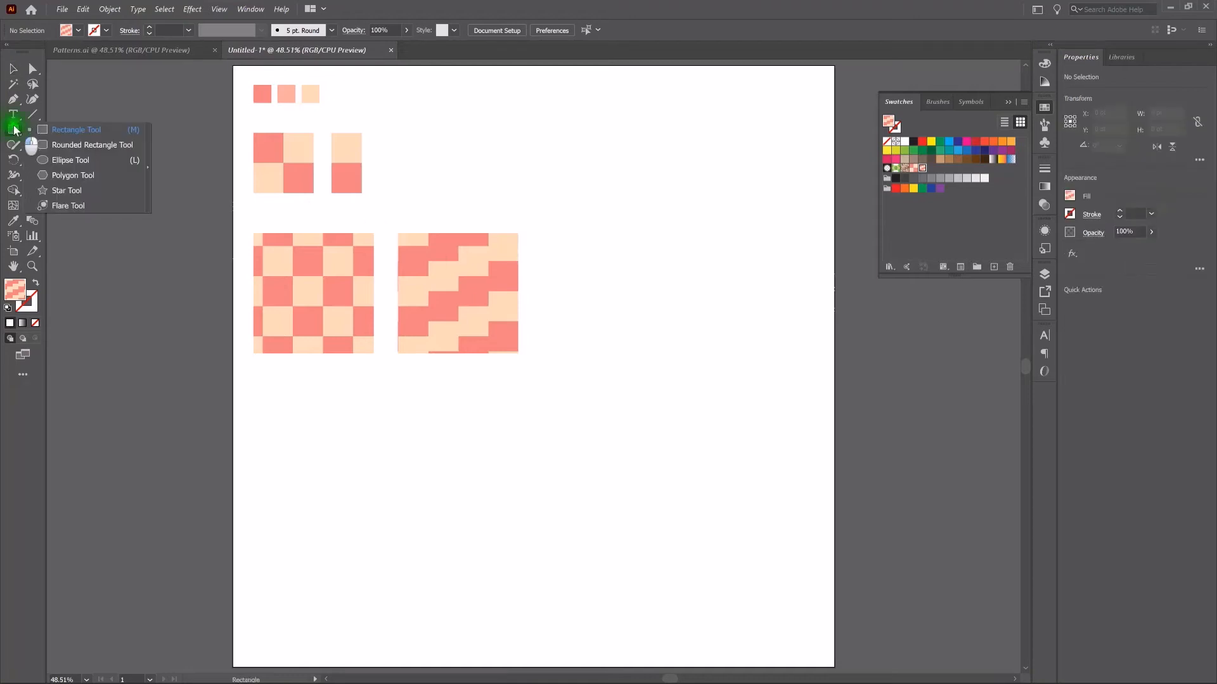
left_click(68, 179)
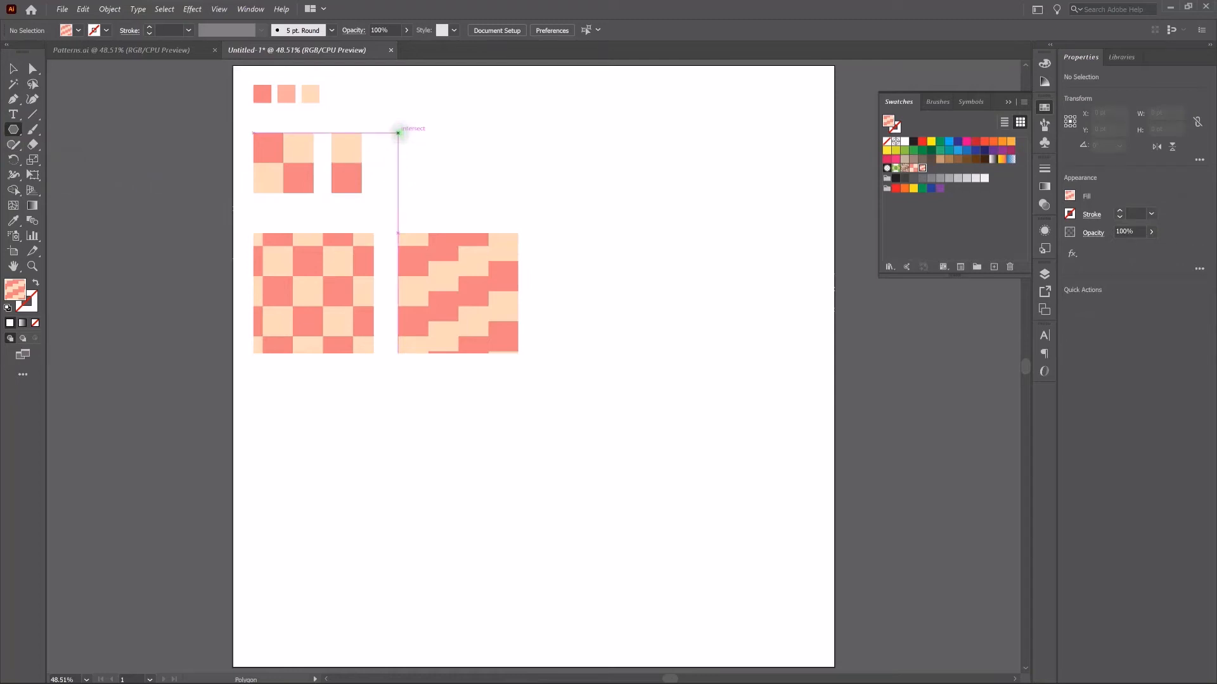
left_click(398, 133)
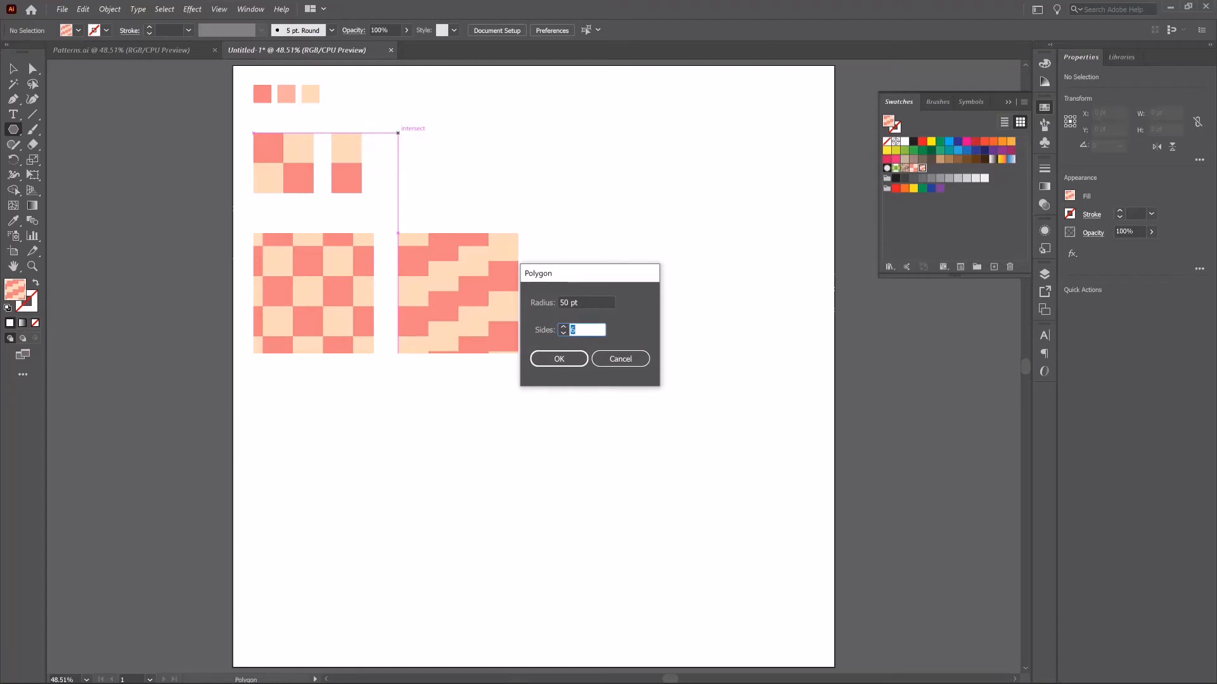
key("Return")
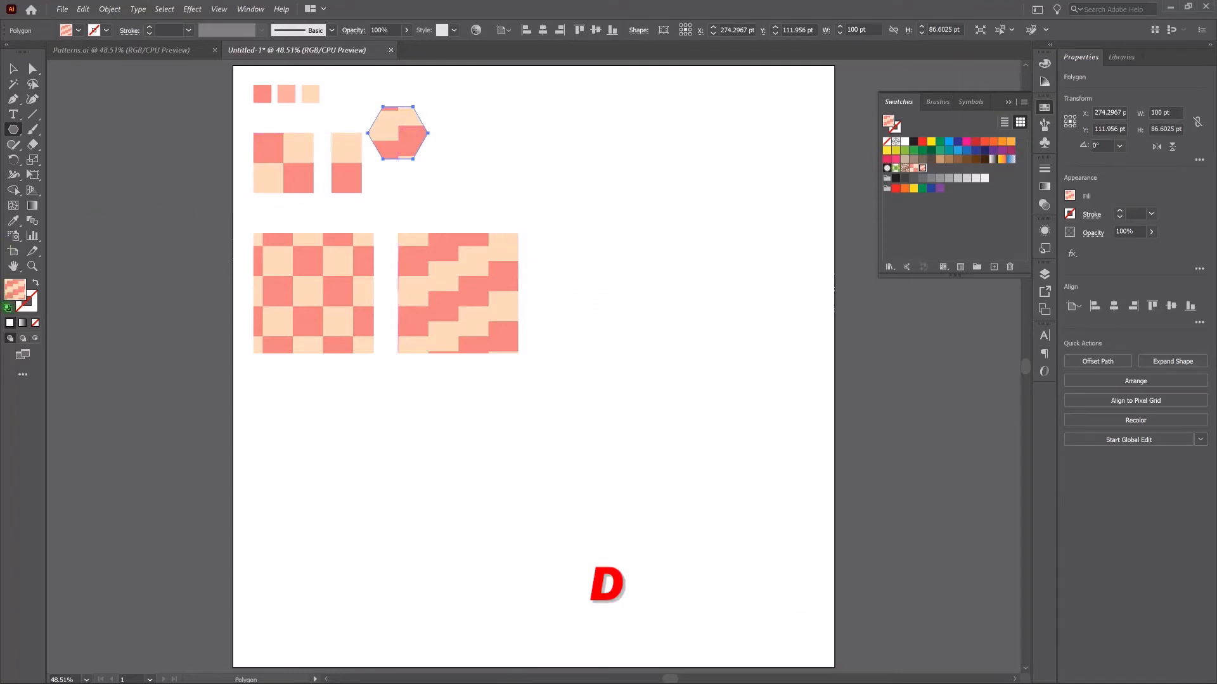
left_click(8, 308)
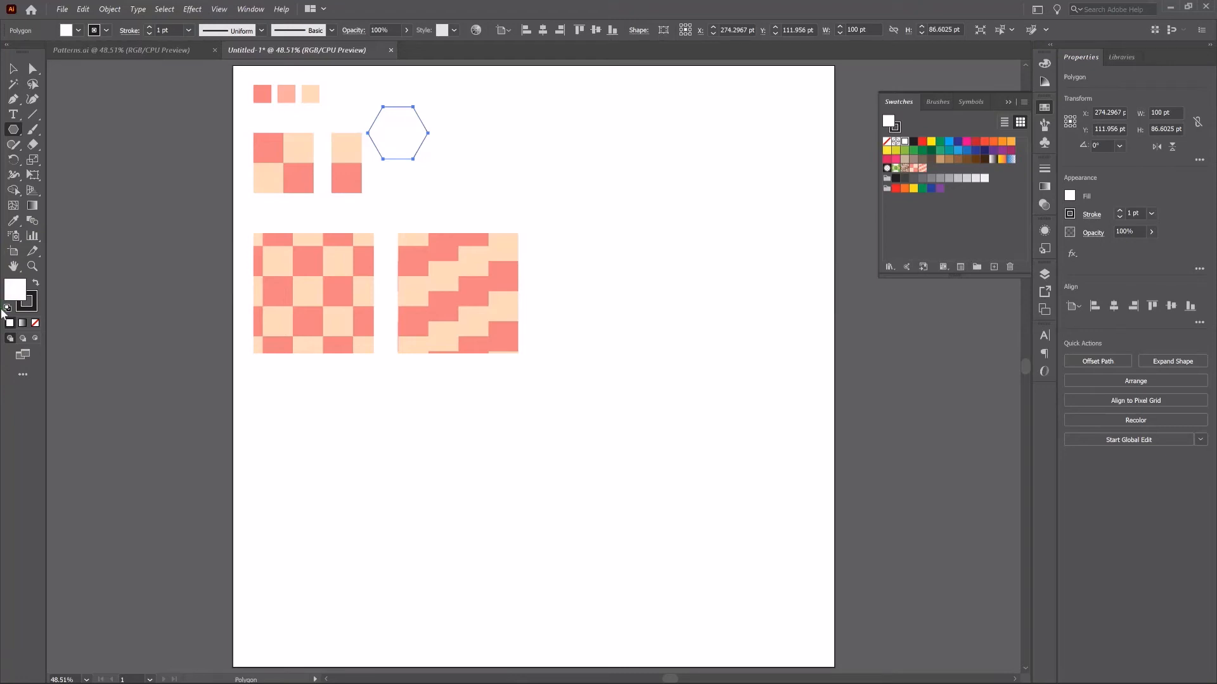
- Rotate the hexagon 90° and move it down 50 pt and about 3.3 pt right, level with the two-square column
key("r")
double_click(14, 161)
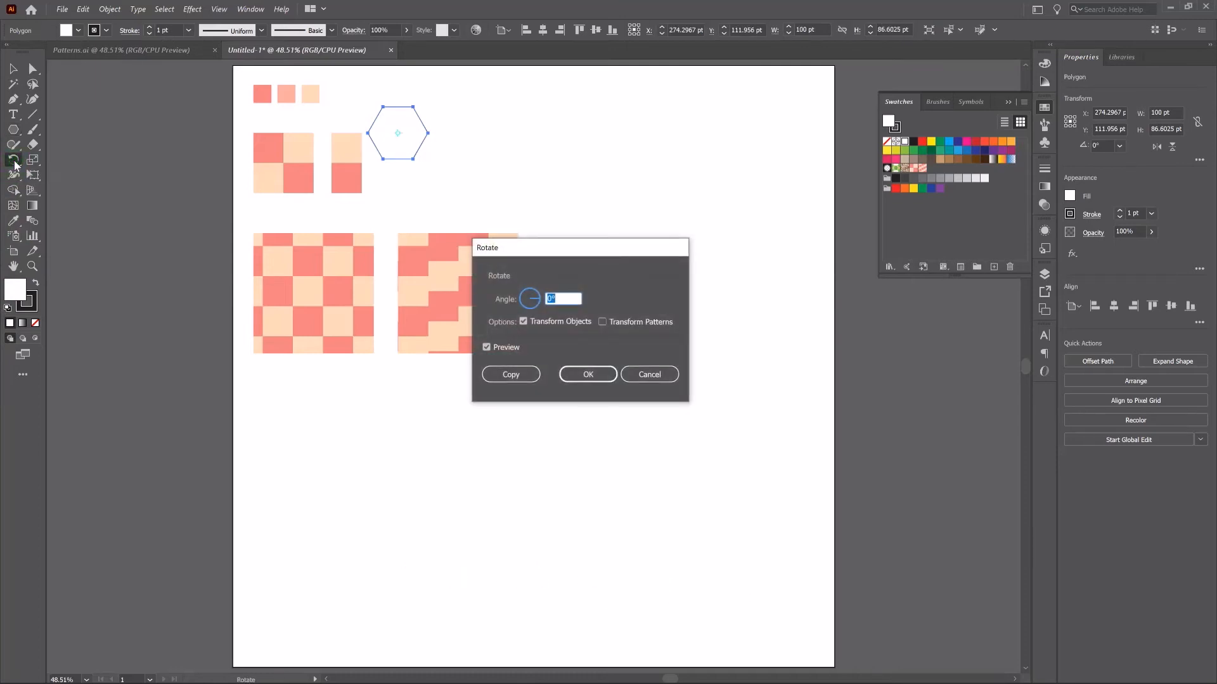
type("90")
key("Return")
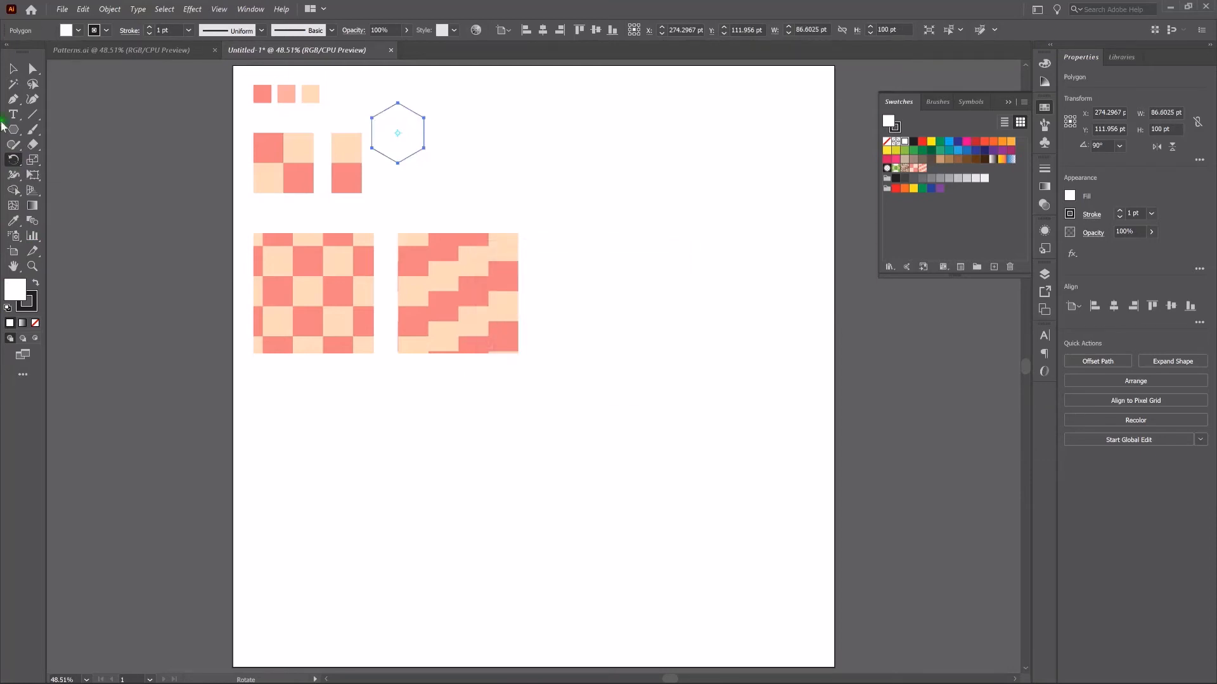
key("v")
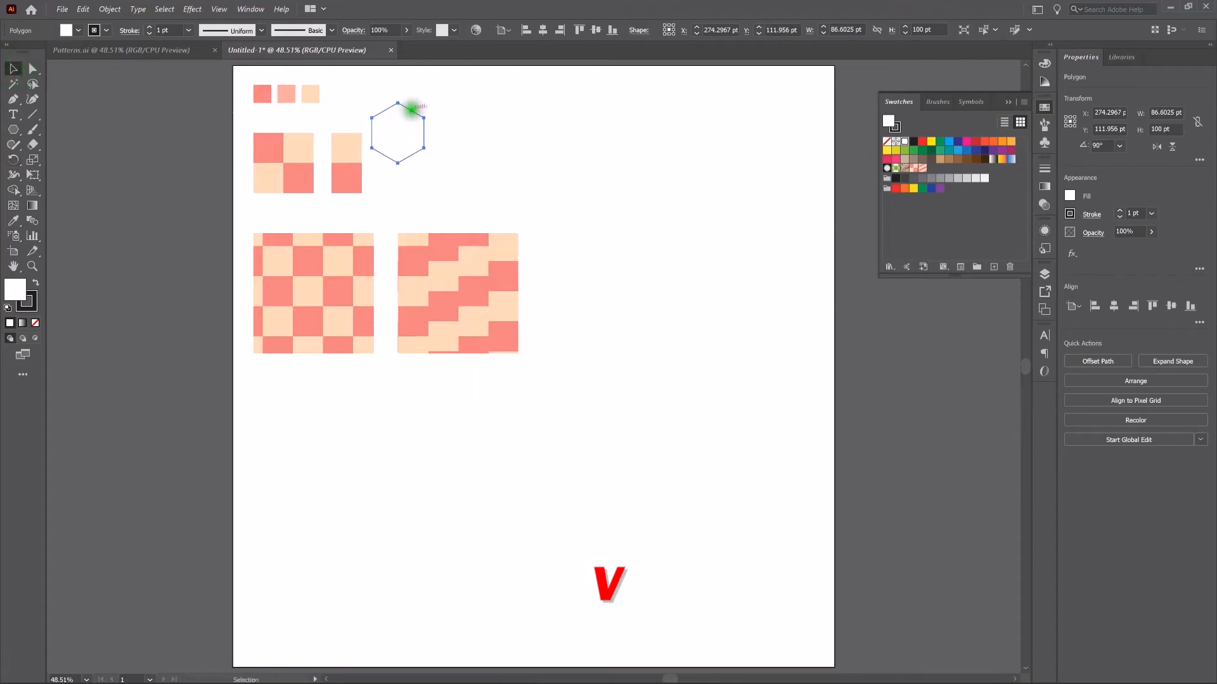
left_click_drag(397, 110, 400, 139)
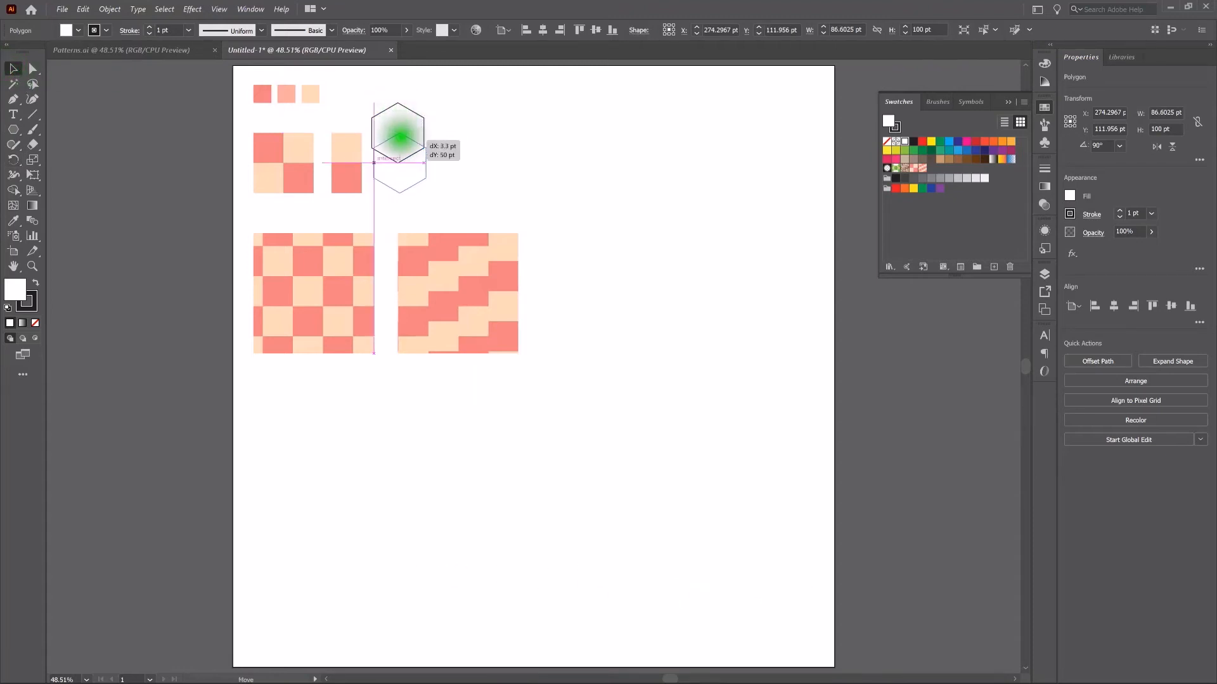
left_click_drag(400, 137, 399, 137)
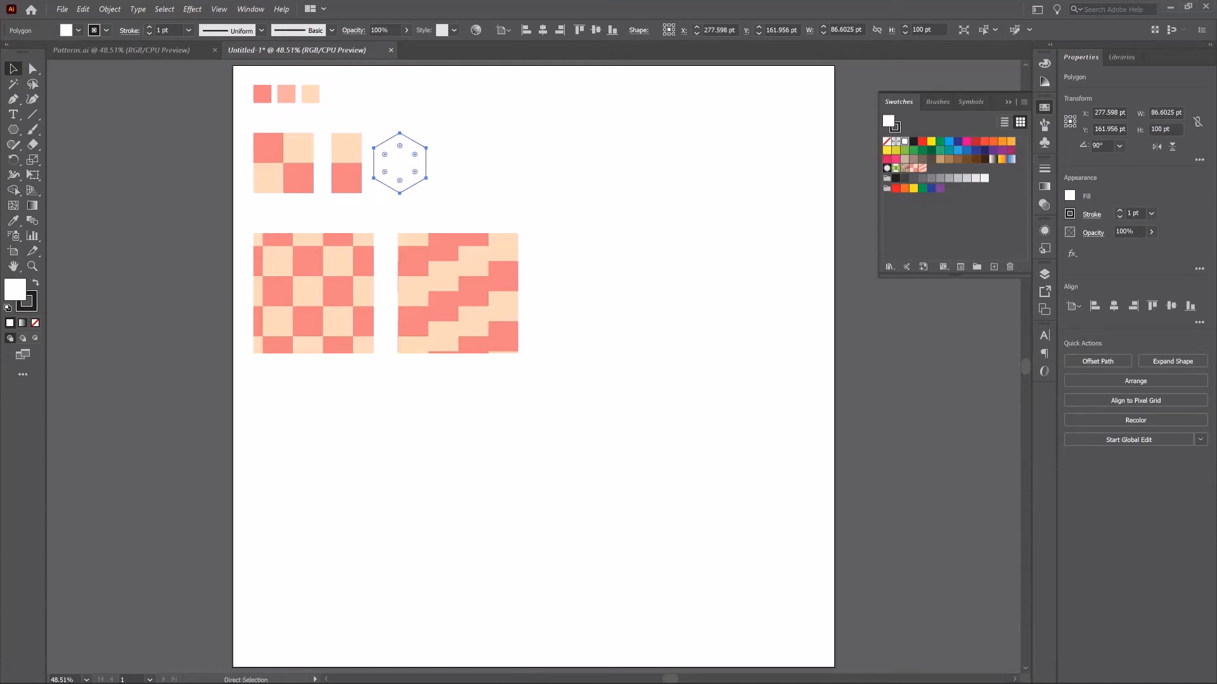
- Draw a vertical line with the Pen tool from the hexagon's top corner to its bottom corner
key("ctrl+plus")
key("ctrl+plus")
key("ctrl+plus")
key("ctrl+plus")
key("ctrl+plus")
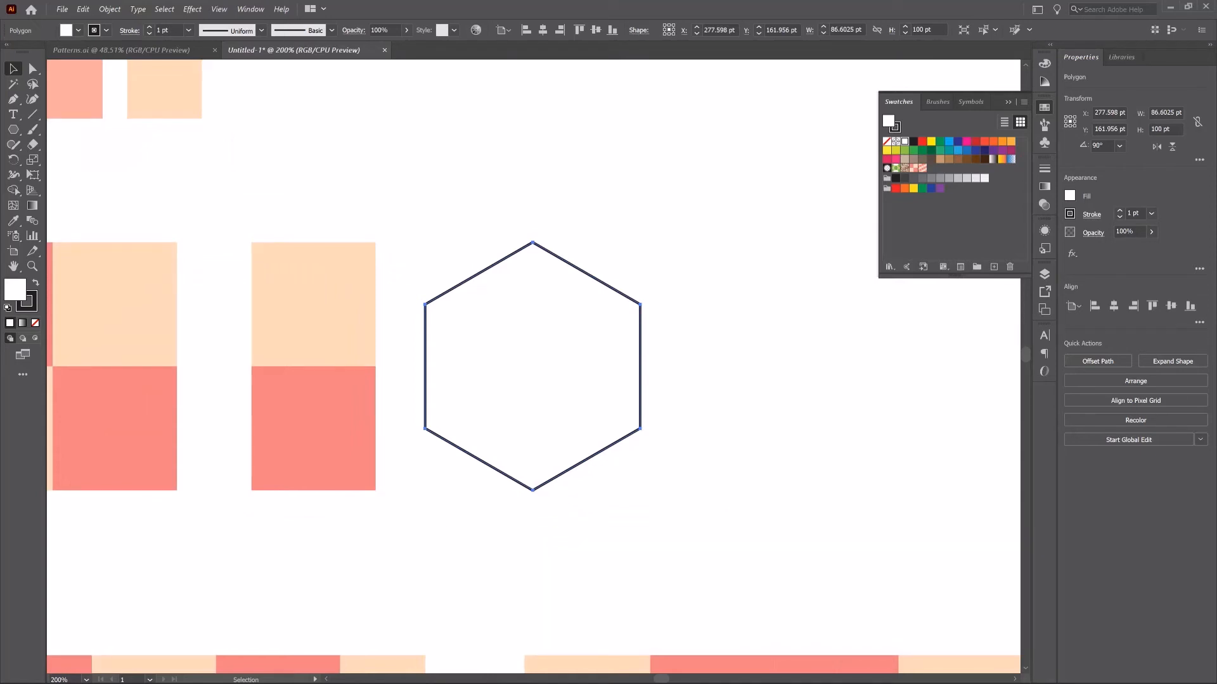
left_click(421, 127)
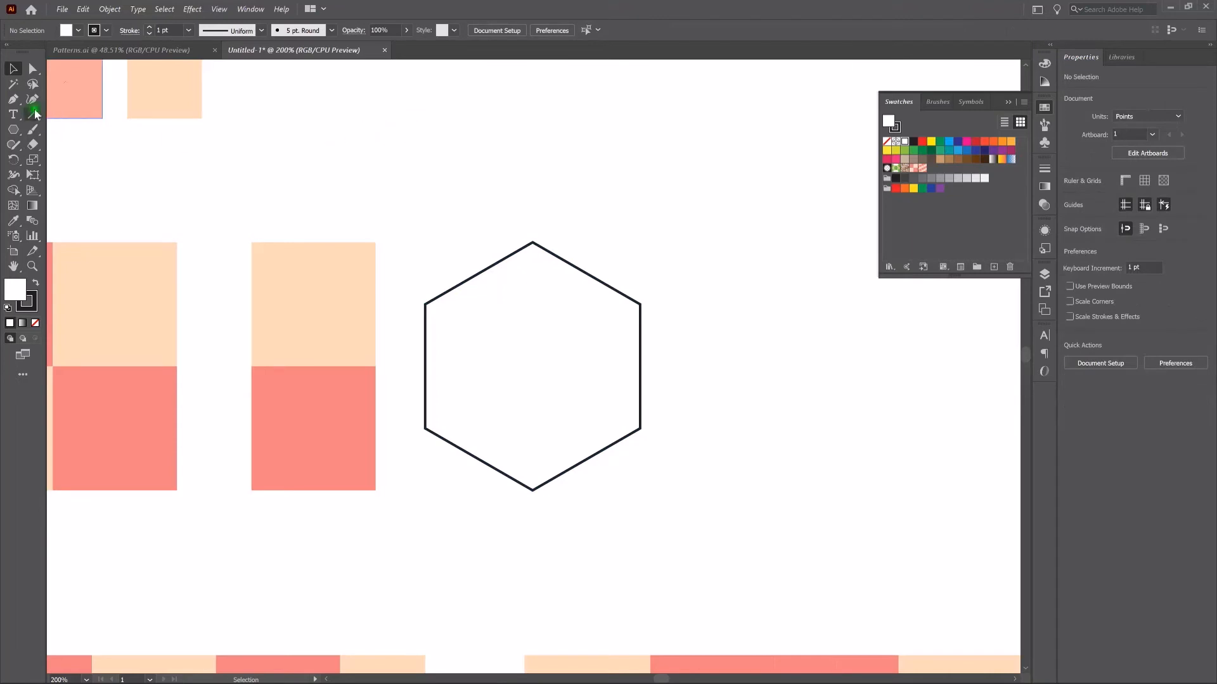
key("p")
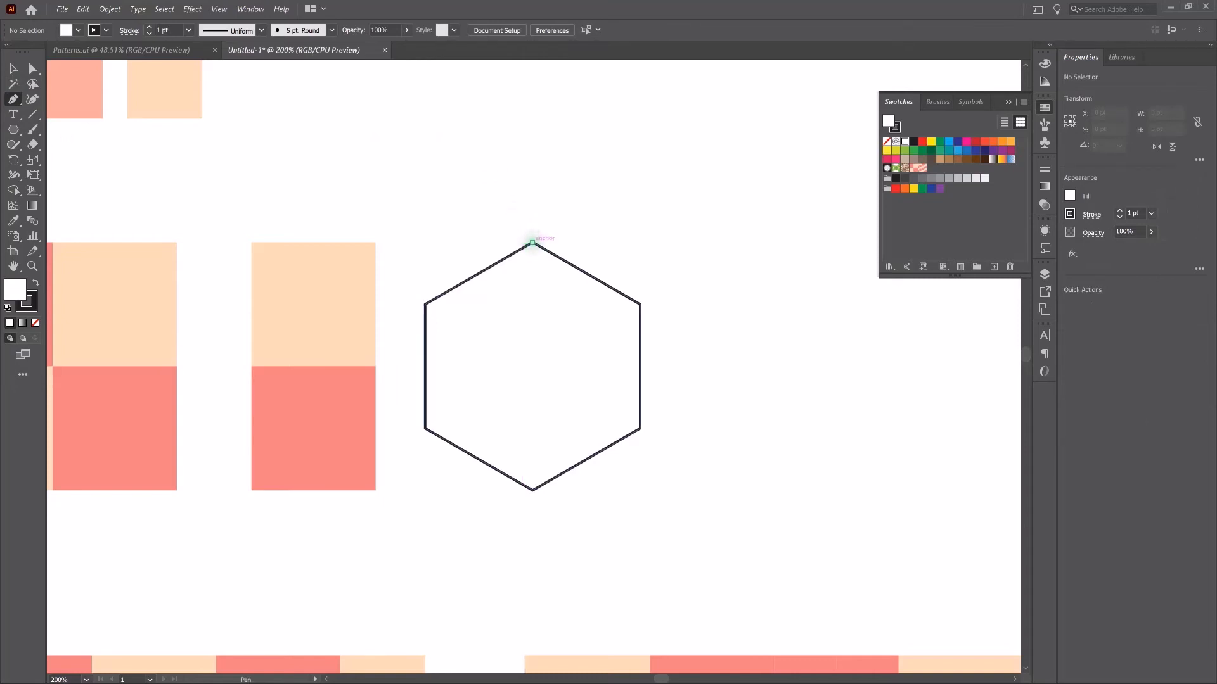
left_click_drag(532, 243, 532, 489)
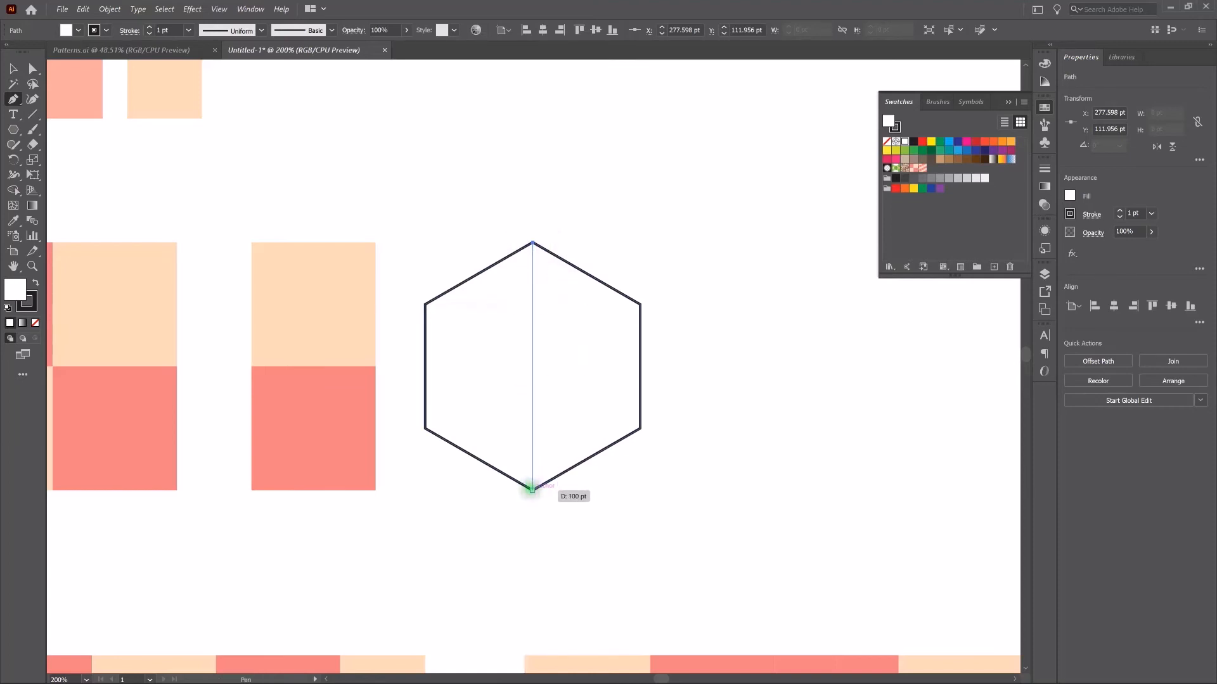
left_click(532, 489)
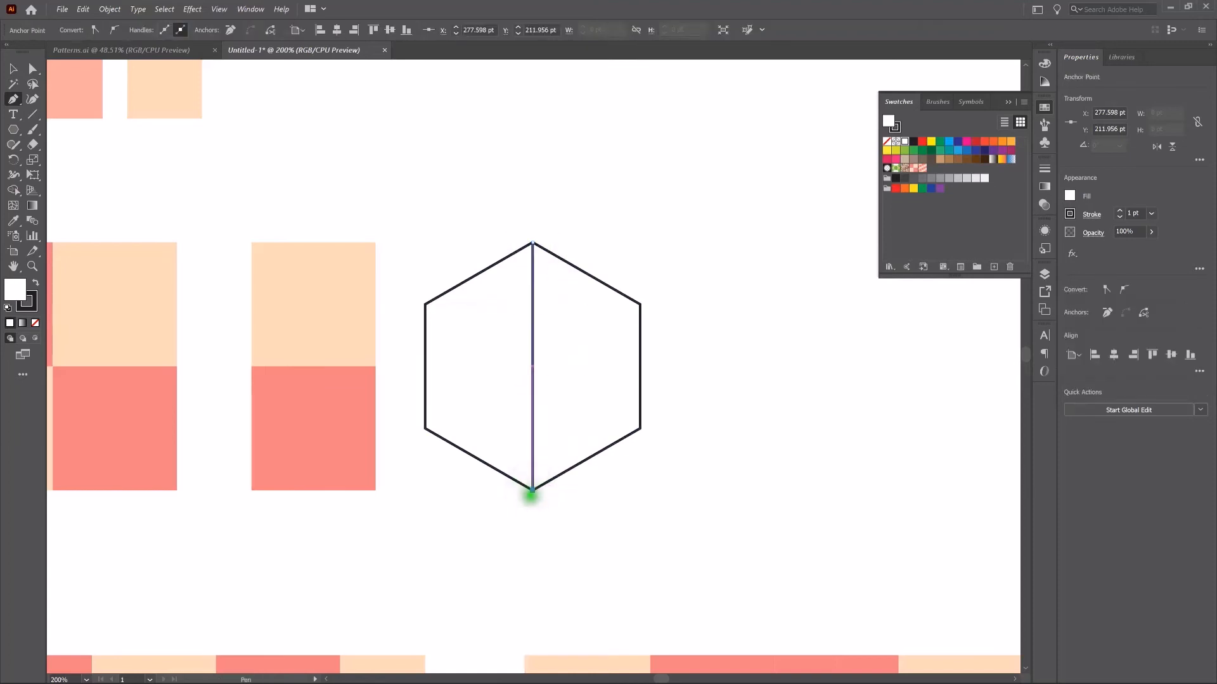
left_click(14, 69)
left_click(493, 194)
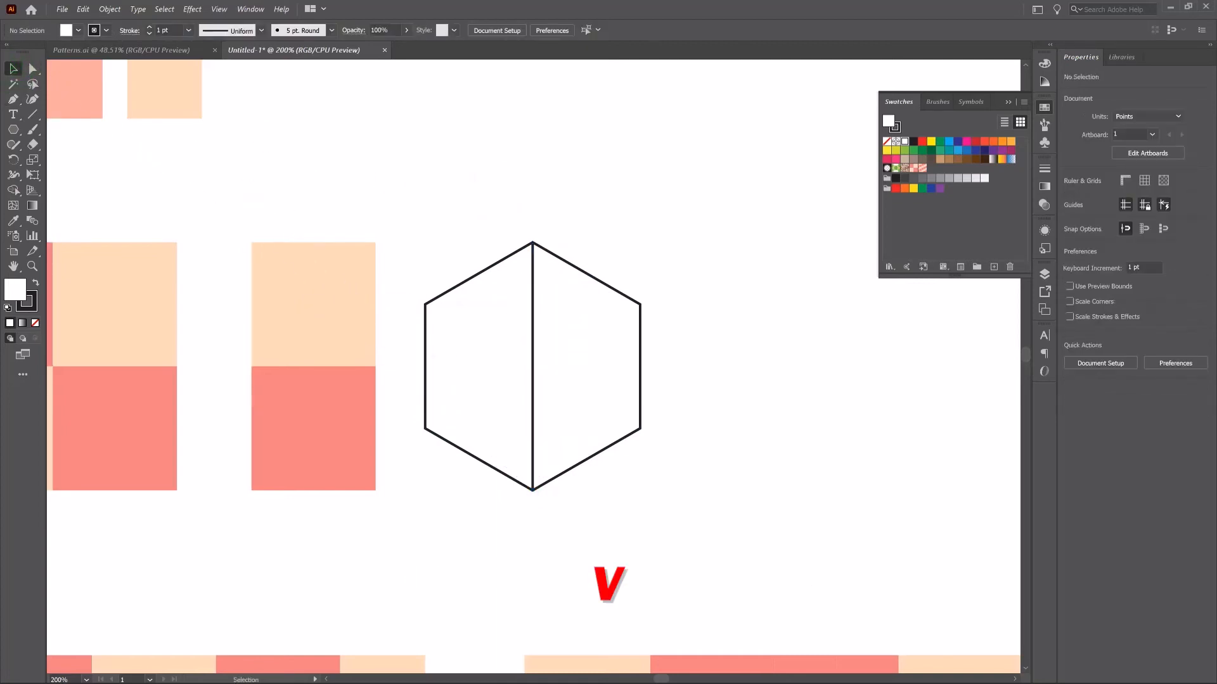
- Draw the hexagon's two remaining diagonals with the Pen tool, each joining an upper side corner to the opposite lower one
left_click(13, 99)
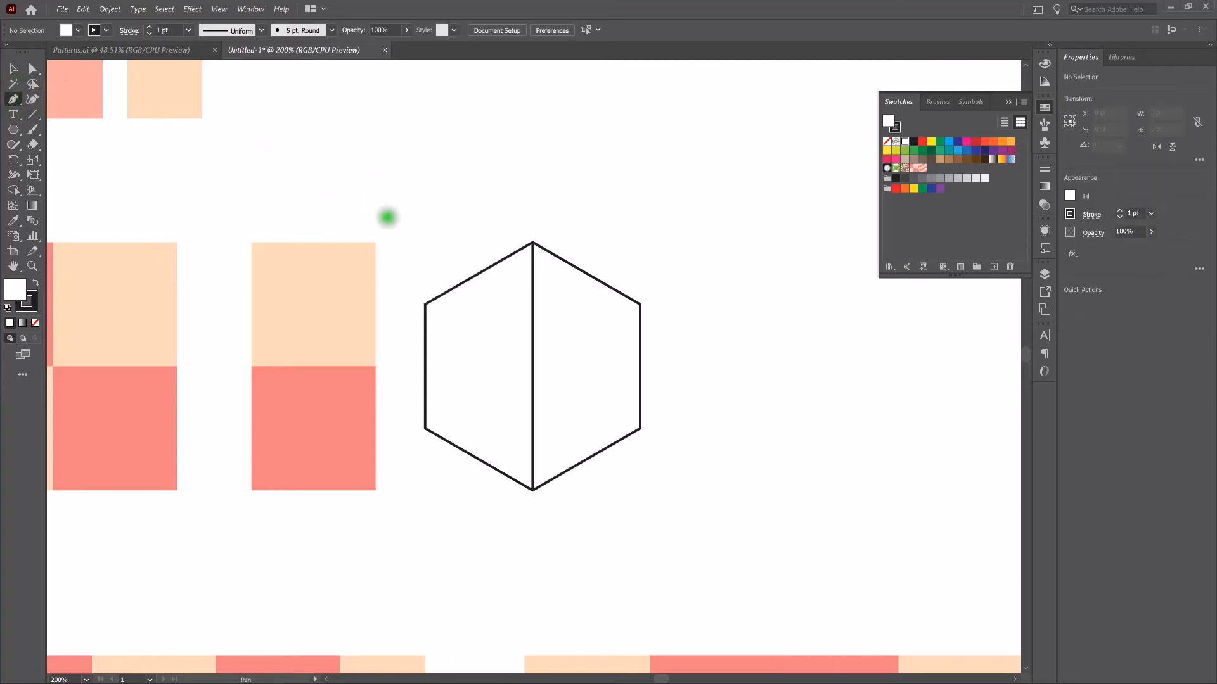
left_click(425, 304)
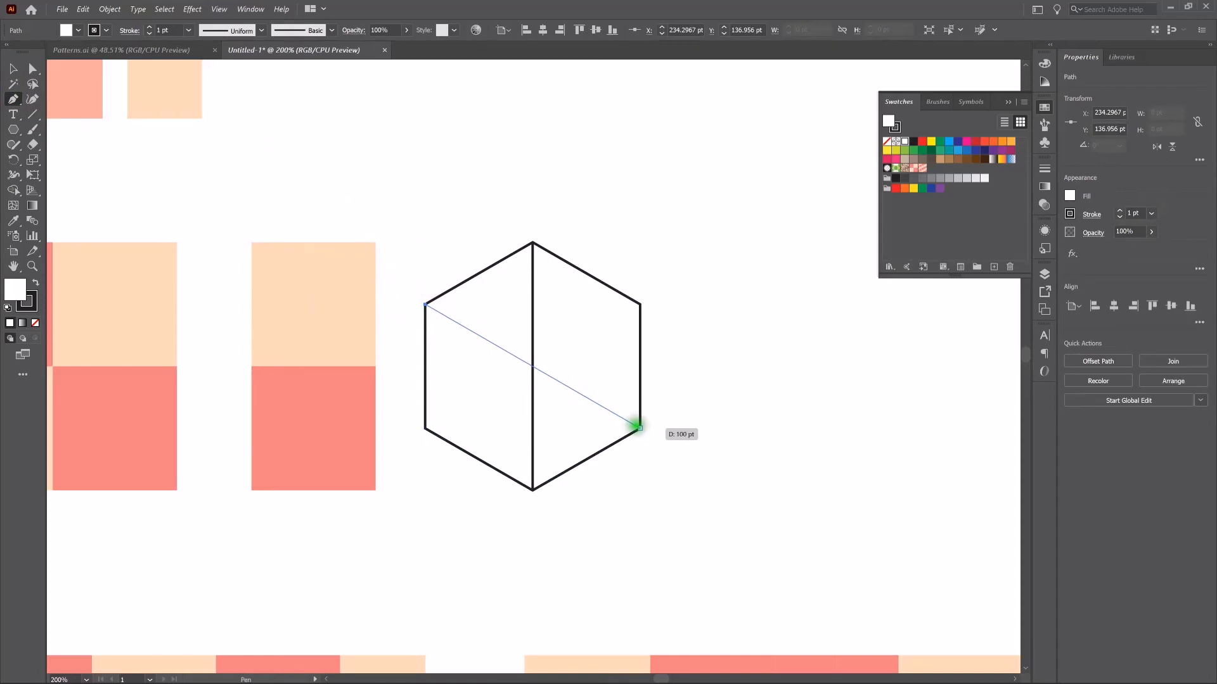
left_click(639, 428)
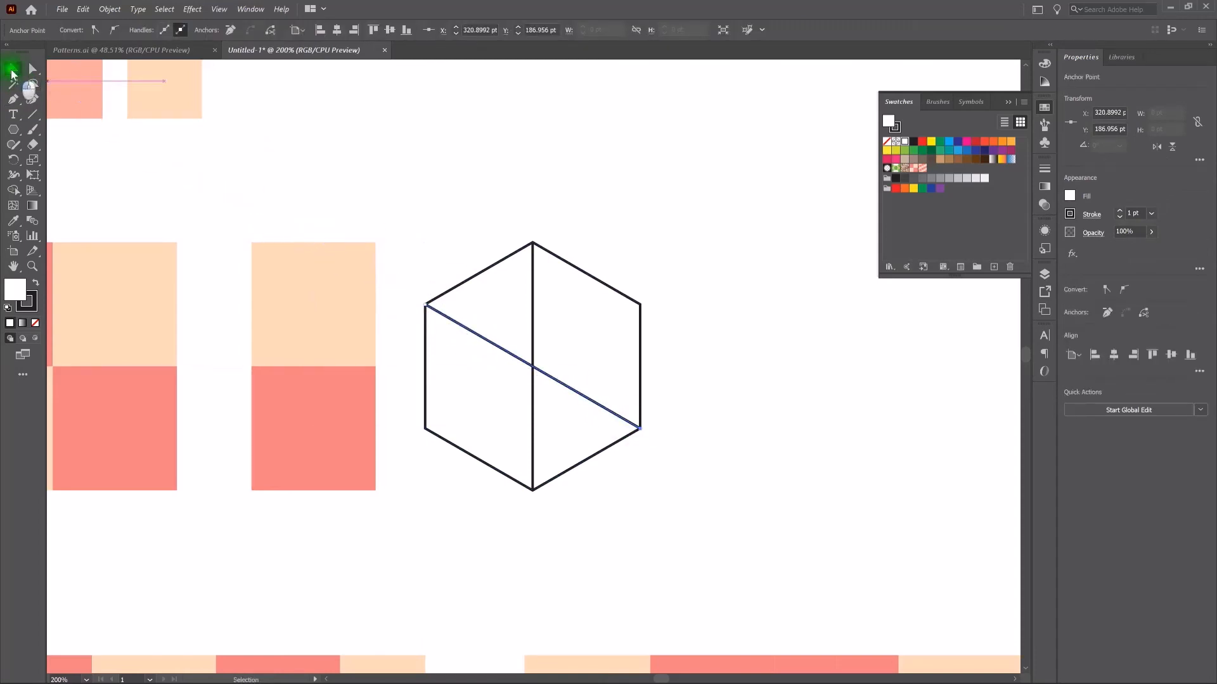
key("v")
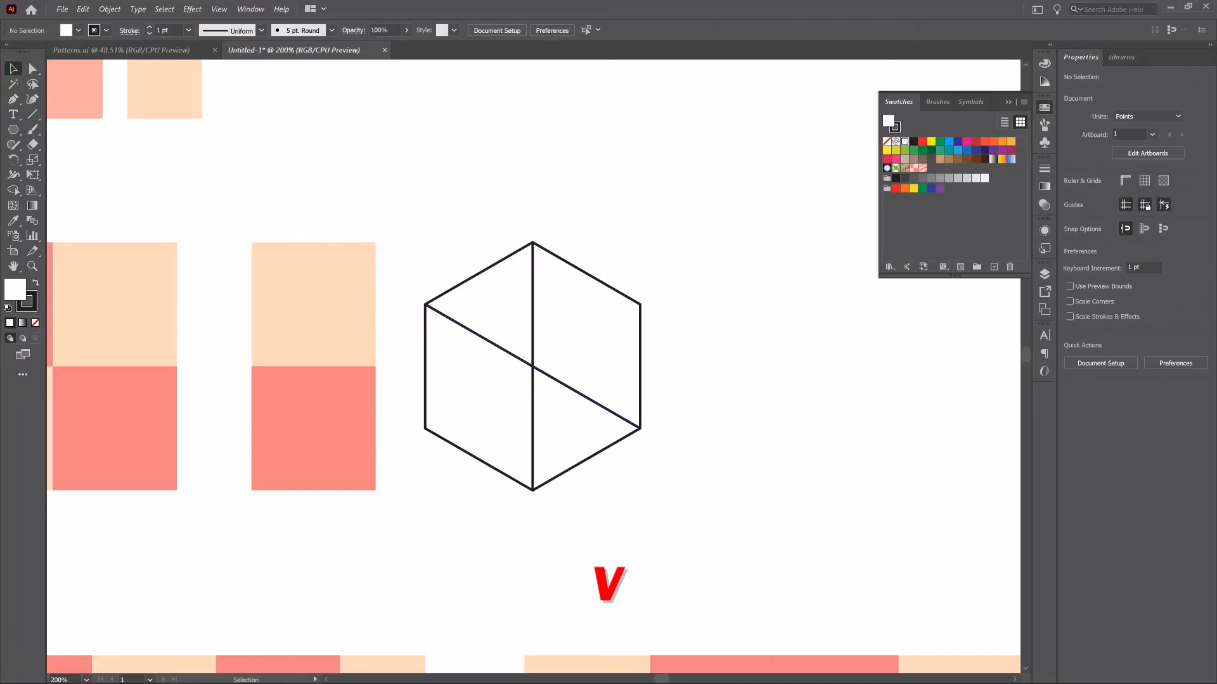
key("p")
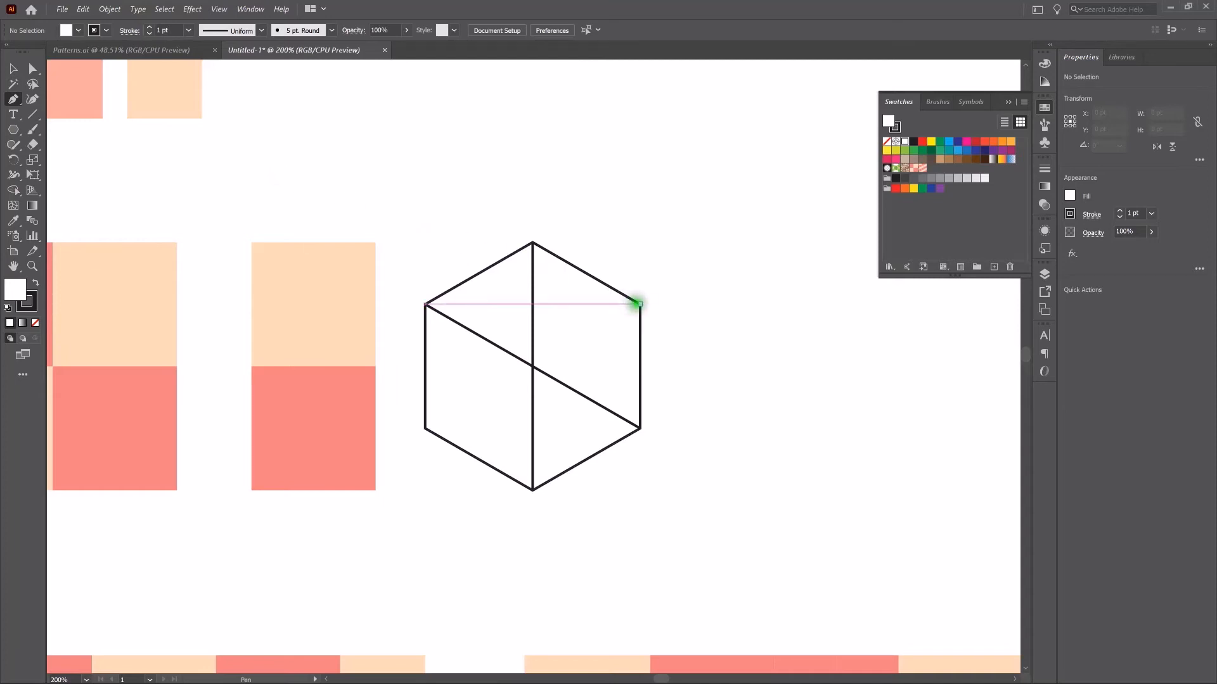
left_click(640, 305)
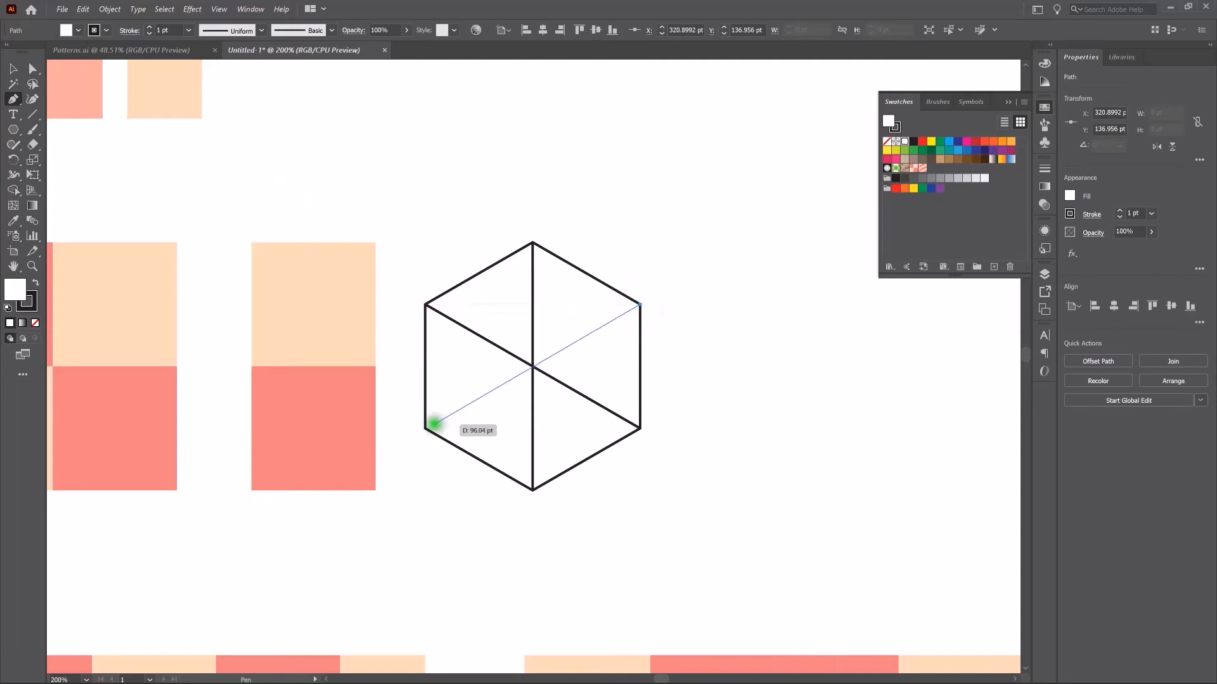
left_click(425, 428)
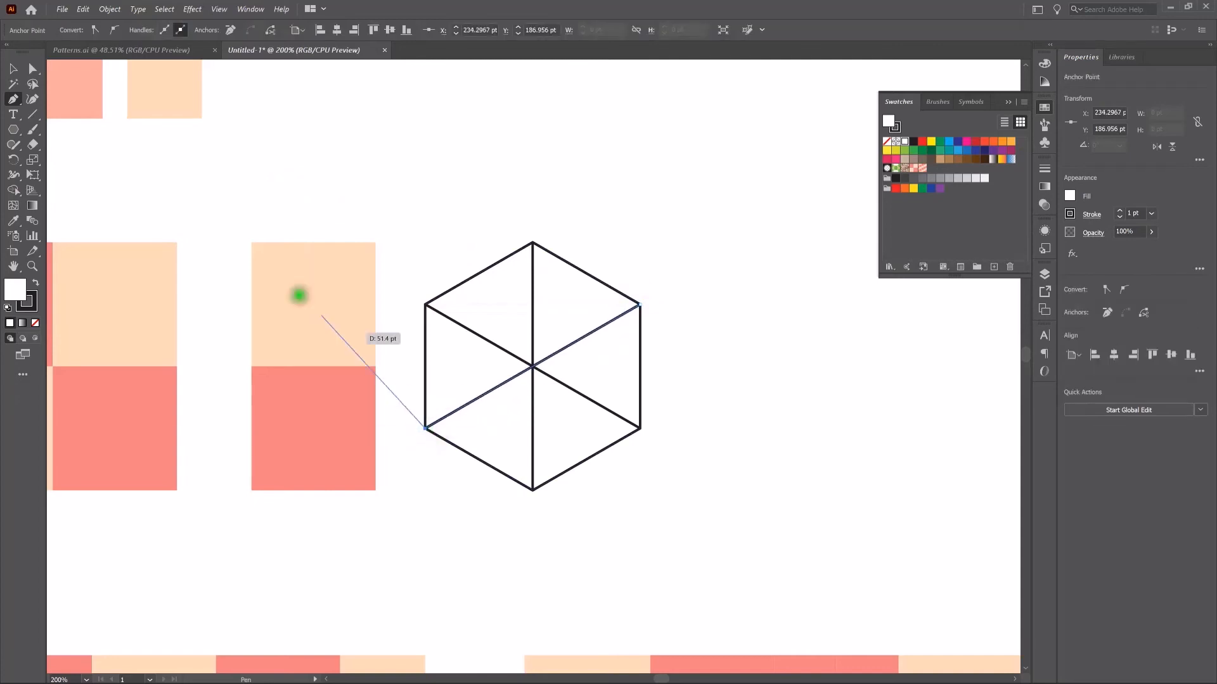
left_click(14, 68)
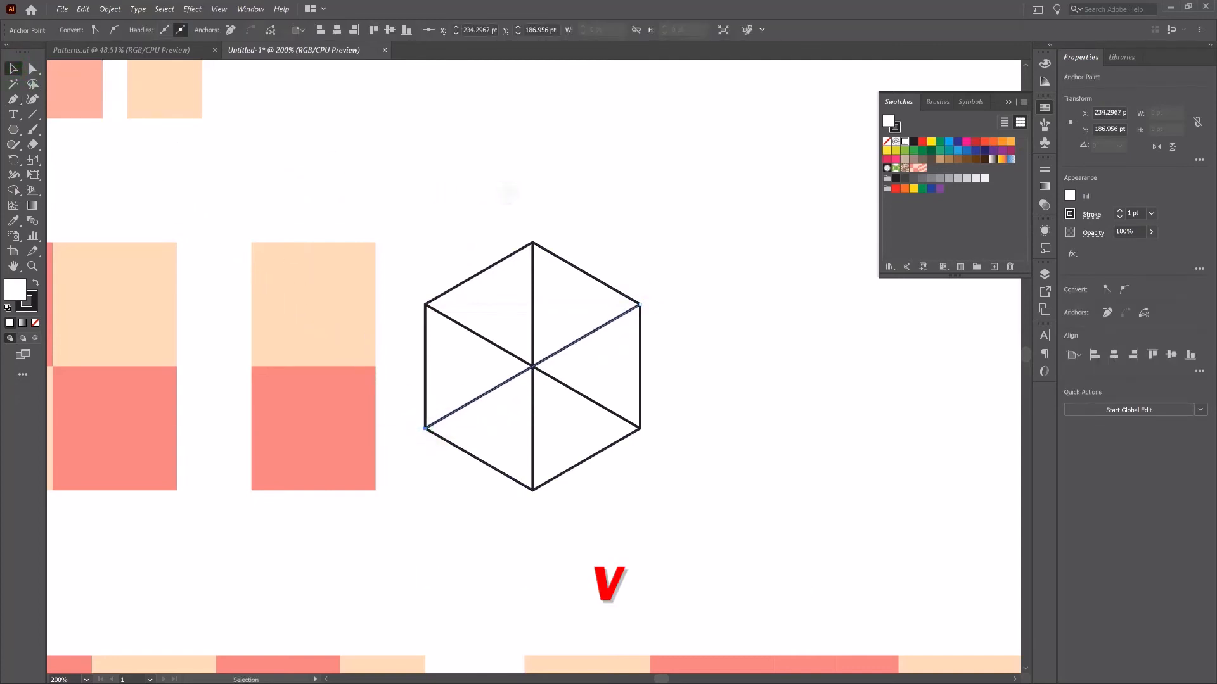
left_click(506, 191)
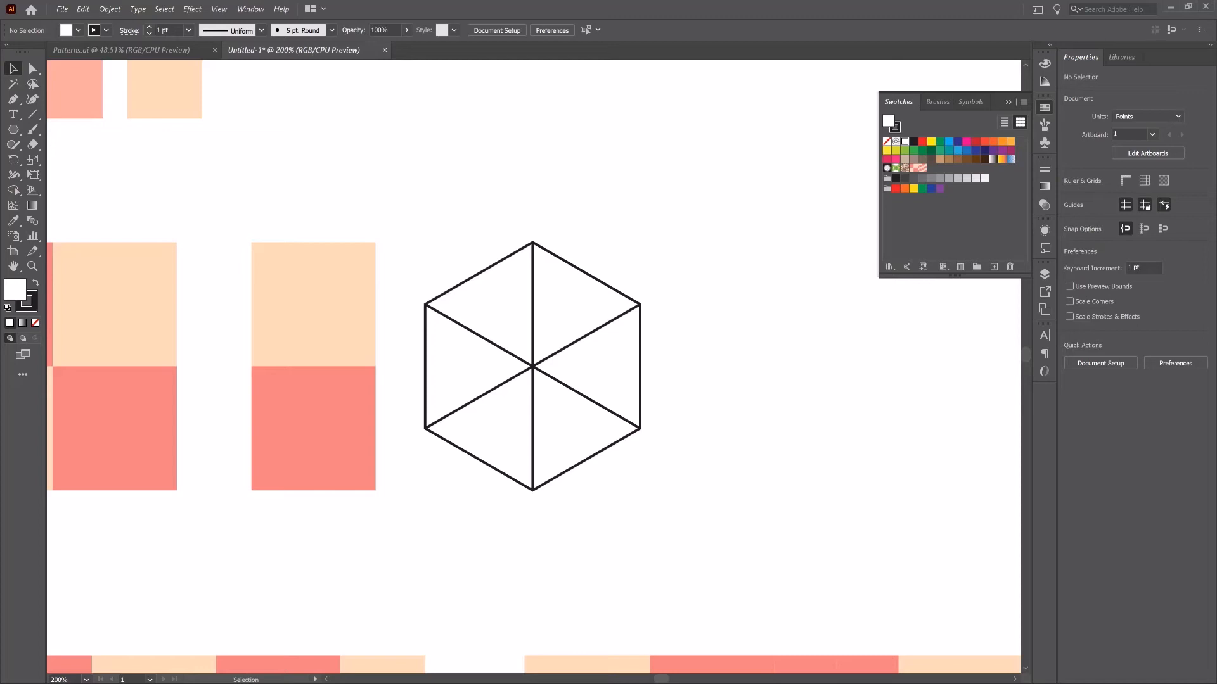
- Merge the hexagon's six triangles in pairs with the Shape Builder tool into three rhombi forming a cube's top, right and left faces
left_click_drag(400, 182, 684, 510)
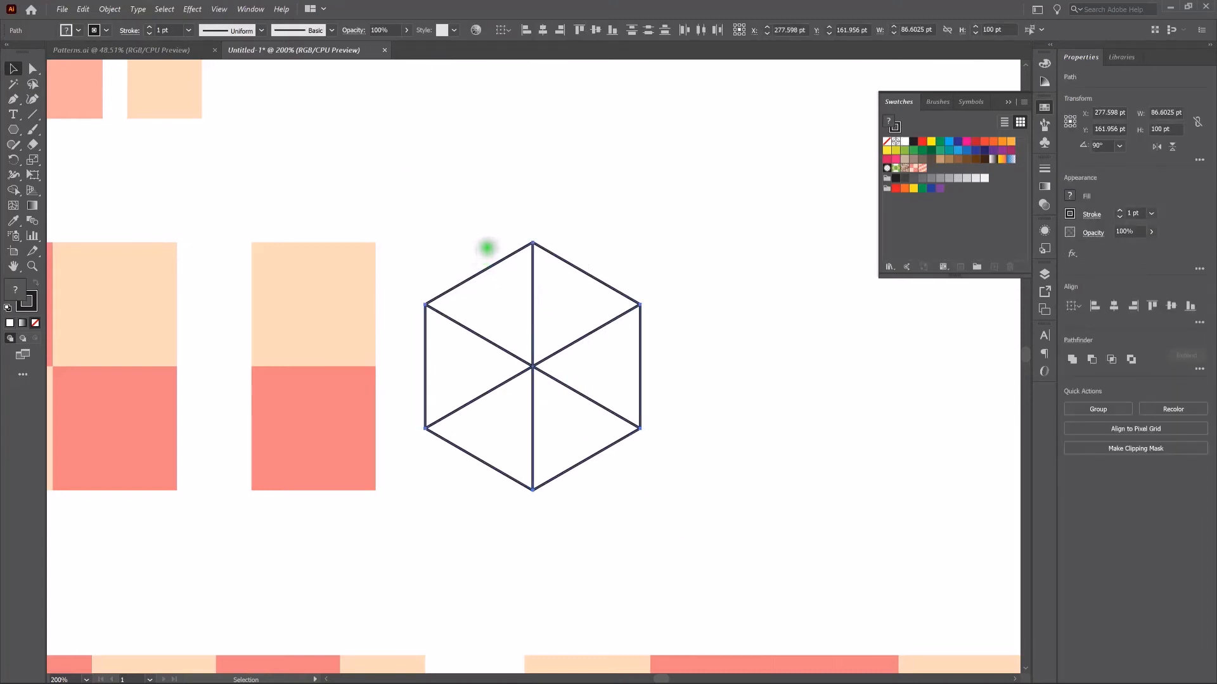
key("shift+m")
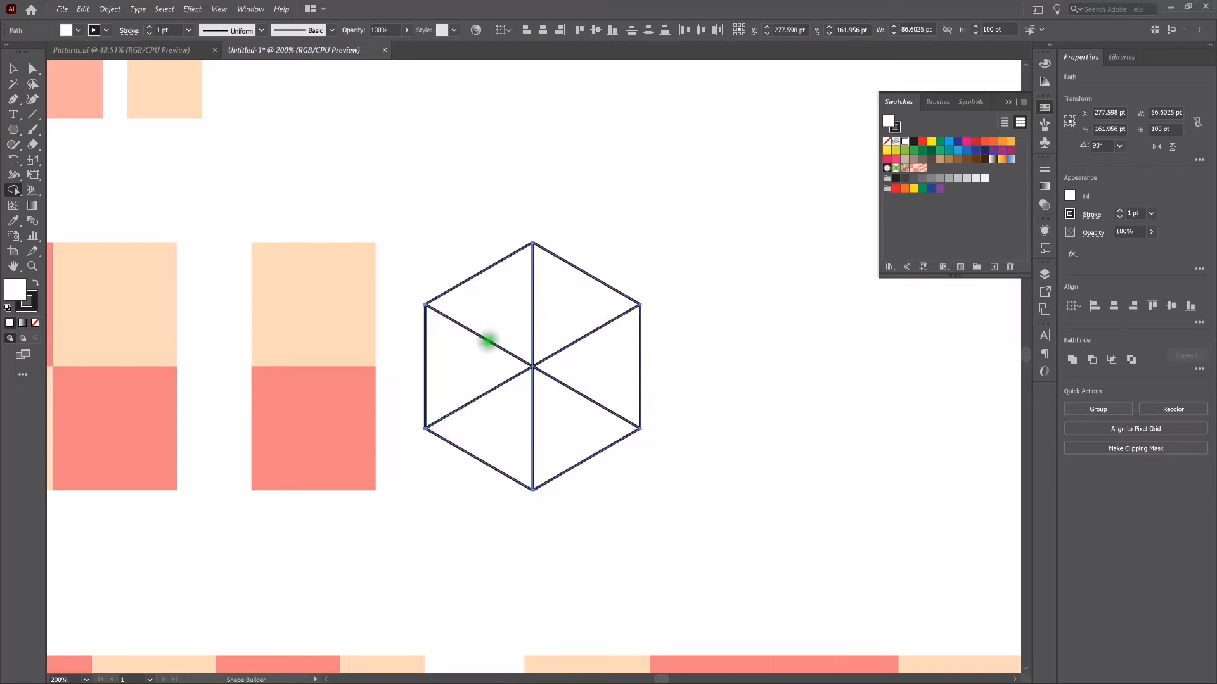
left_click_drag(497, 305, 558, 306)
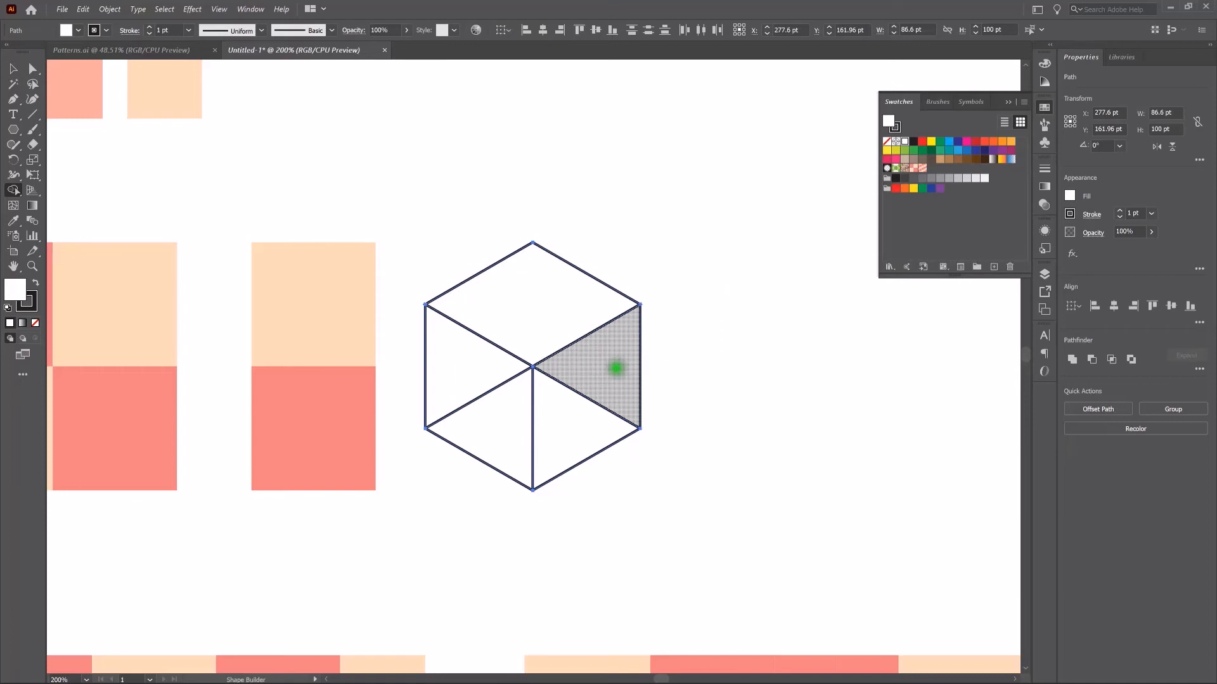
left_click_drag(610, 367, 575, 406)
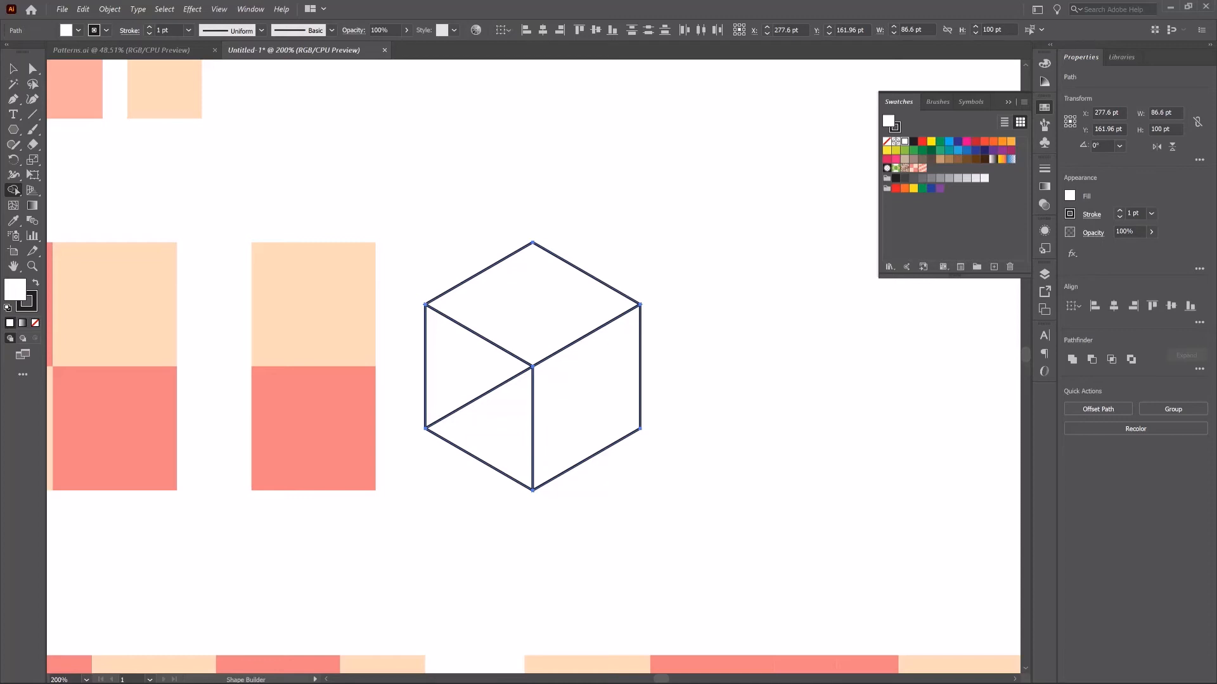
left_click_drag(458, 365, 489, 412)
left_click(13, 68)
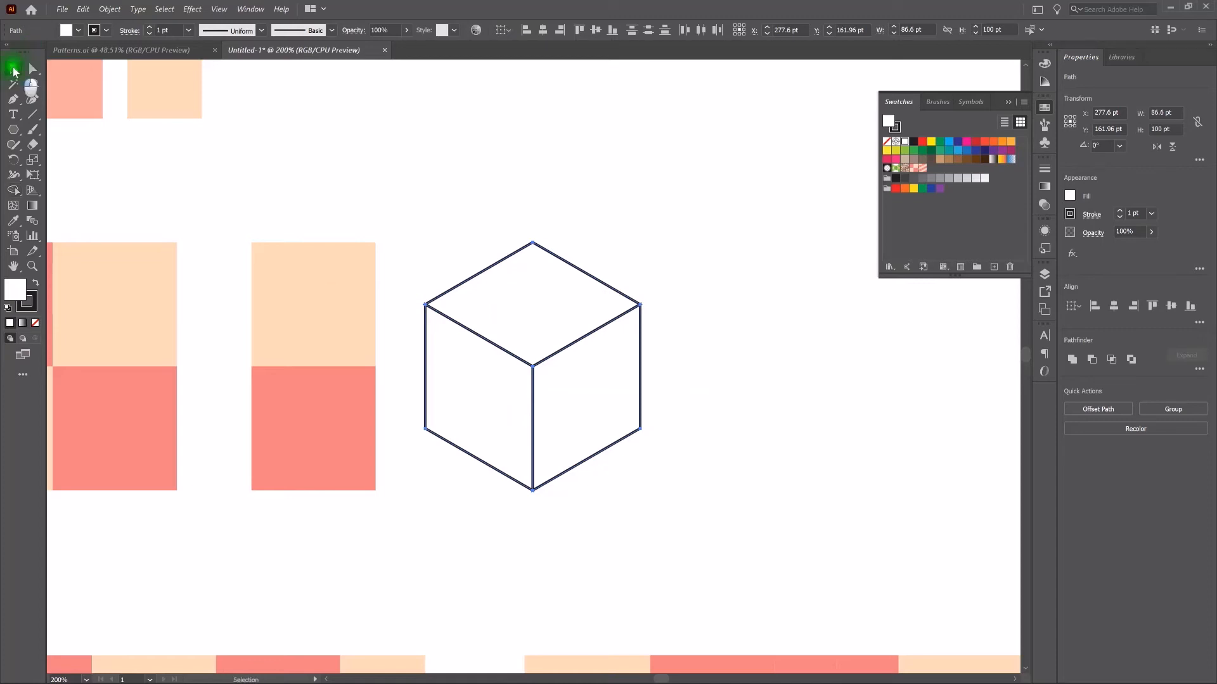
key("v")
left_click(441, 185)
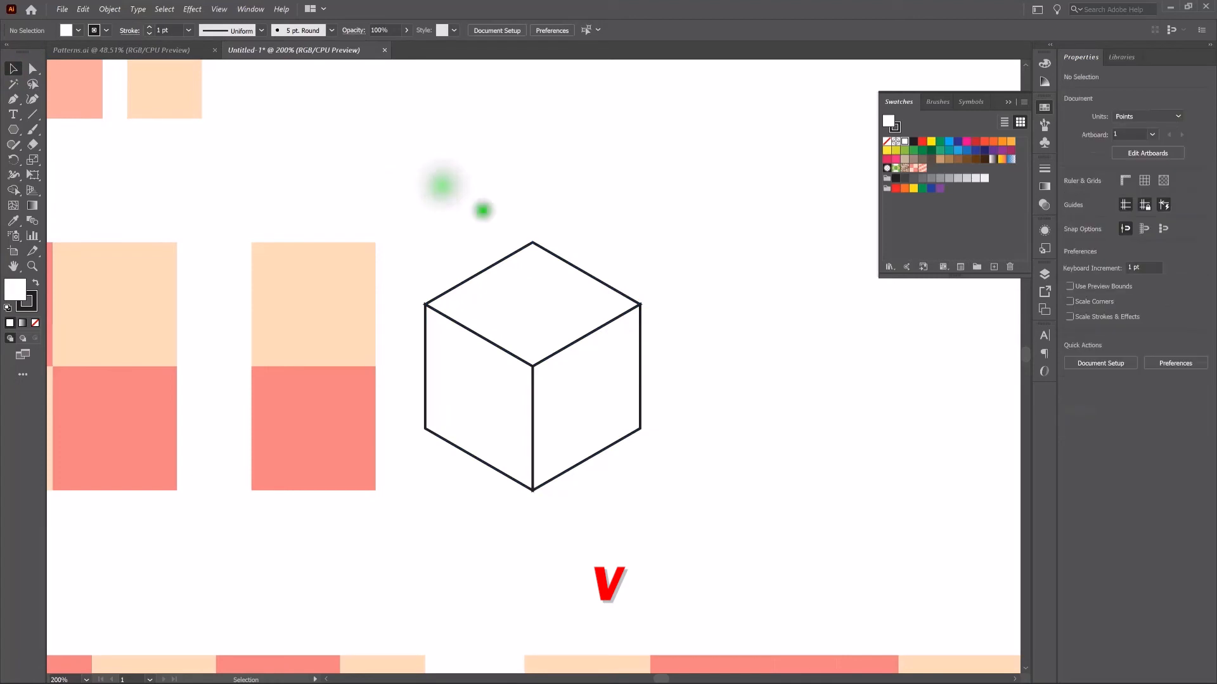
- Apply the peach sample square's fill without stroke to the cube's top face using the Eyedropper
left_click(543, 279)
left_click(575, 375)
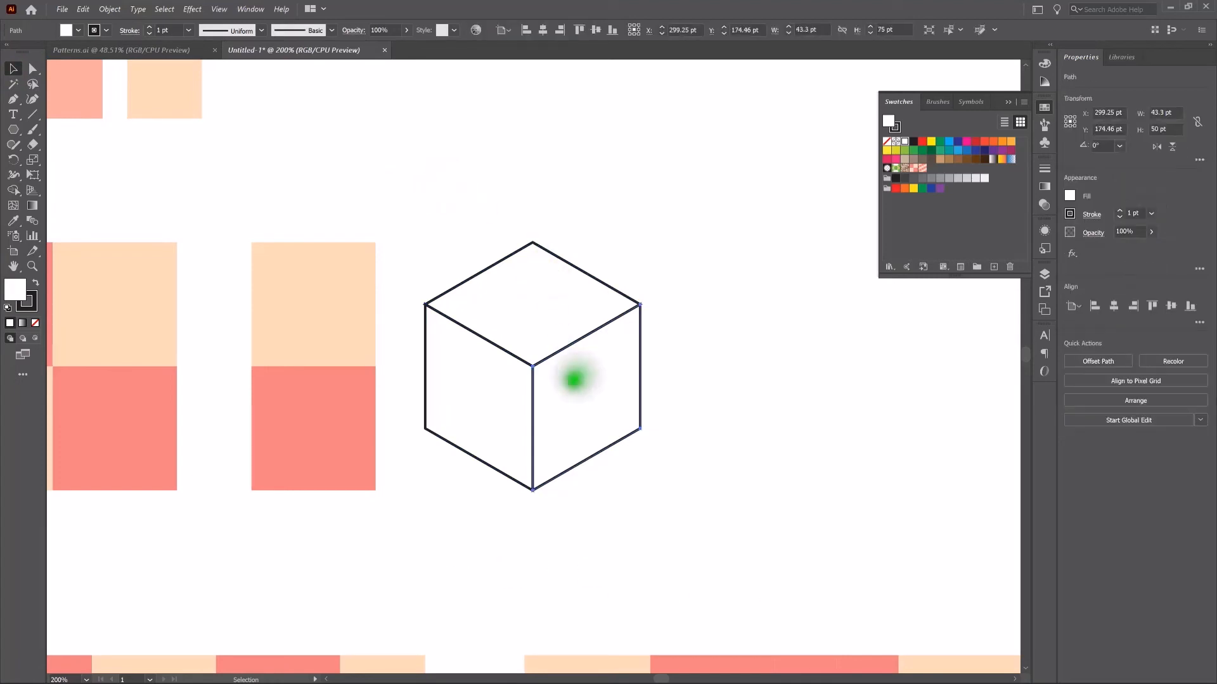
left_click(513, 394)
left_click(522, 301)
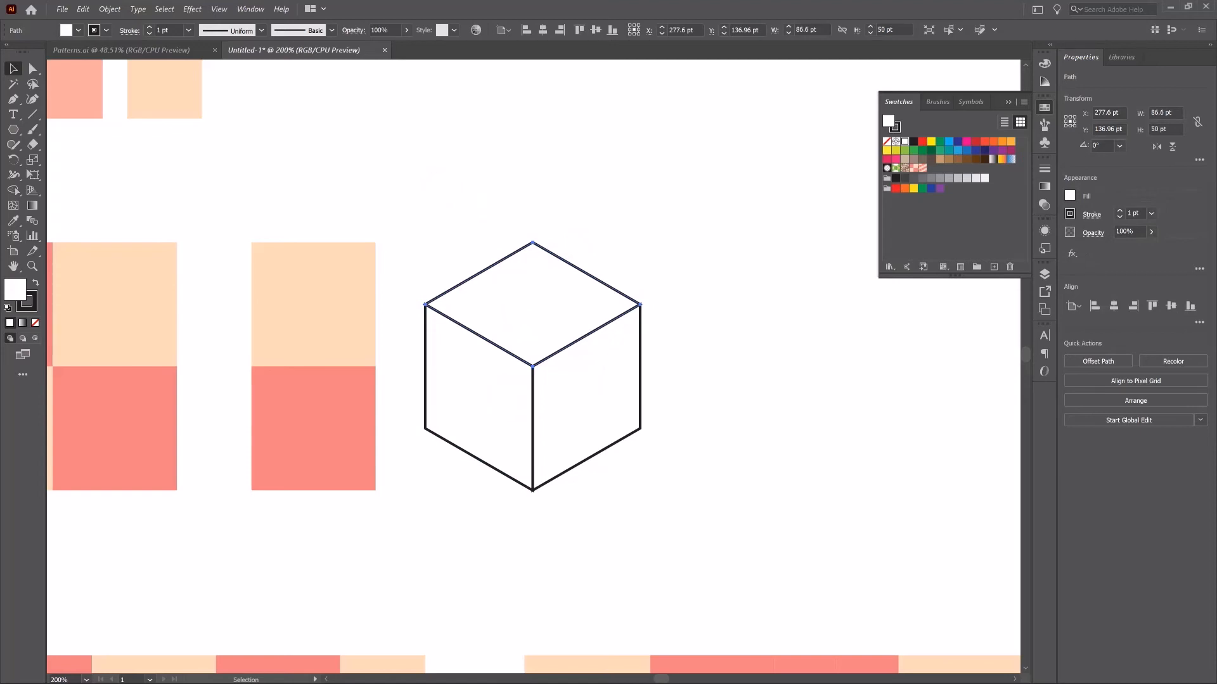
key("ctrl+minus")
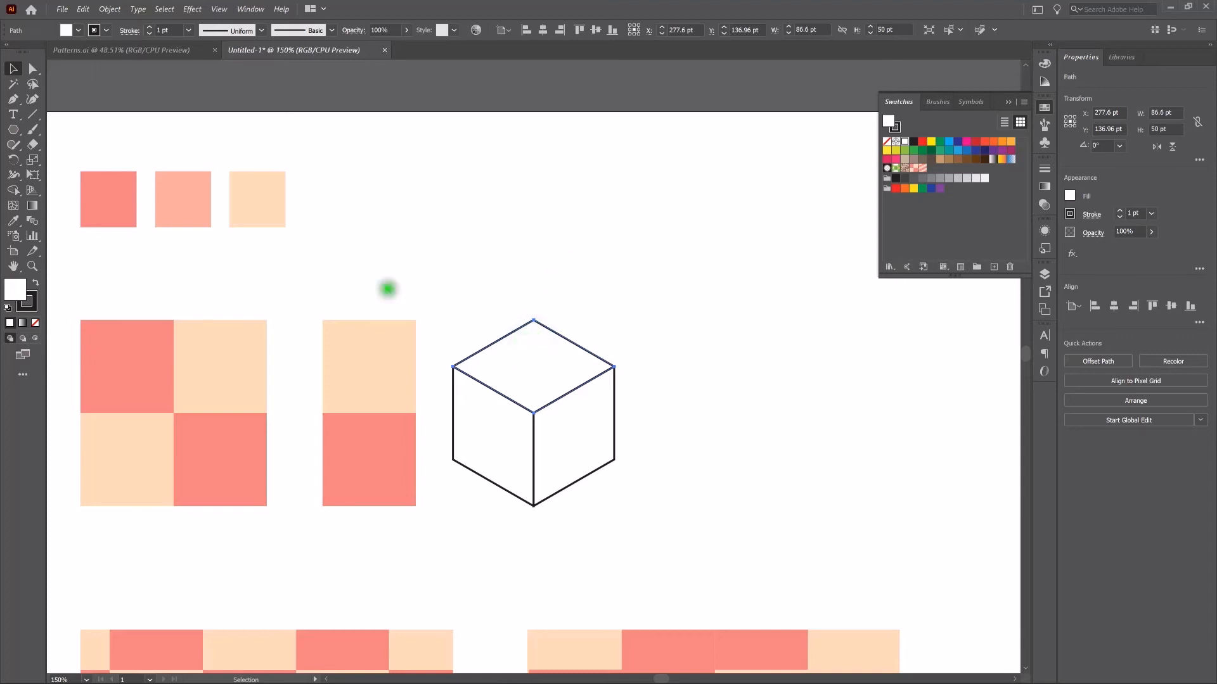
left_click(14, 222)
key("i")
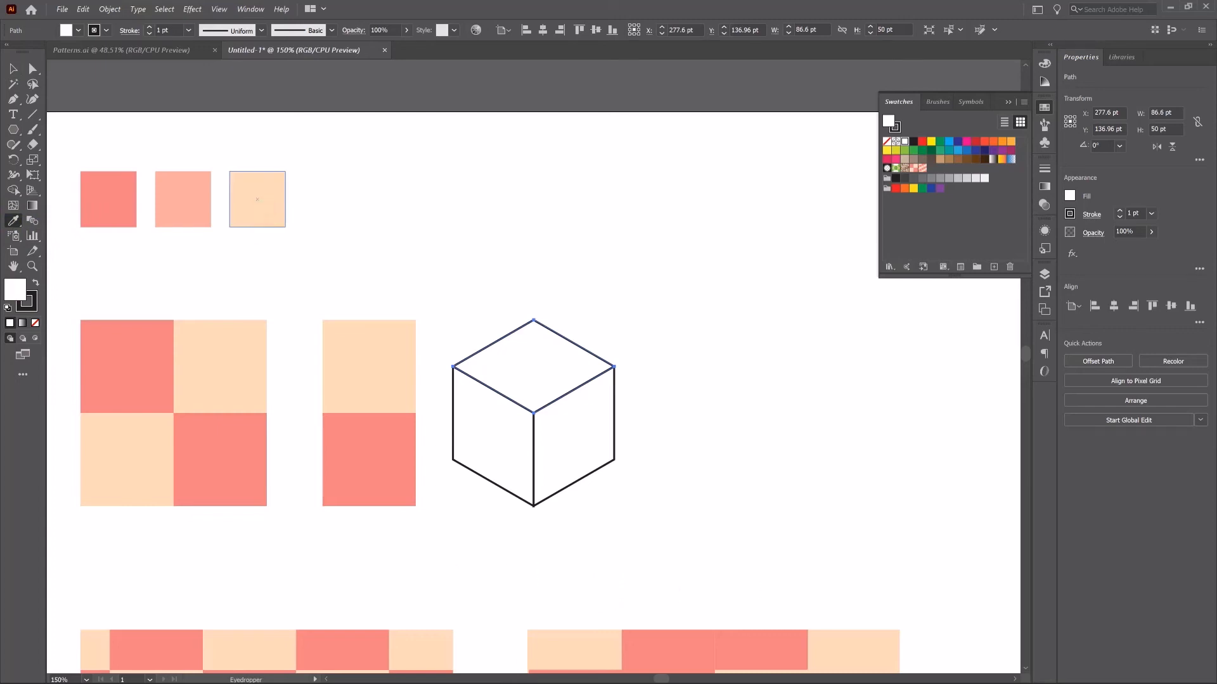
left_click(262, 208)
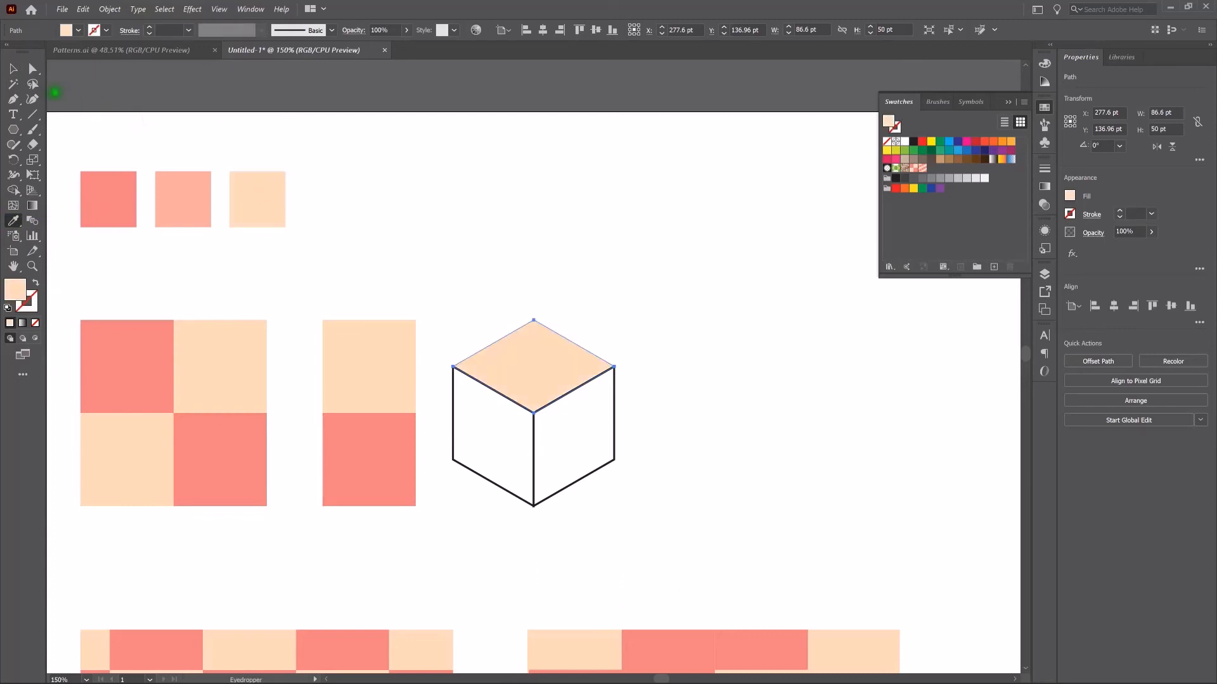
key("v")
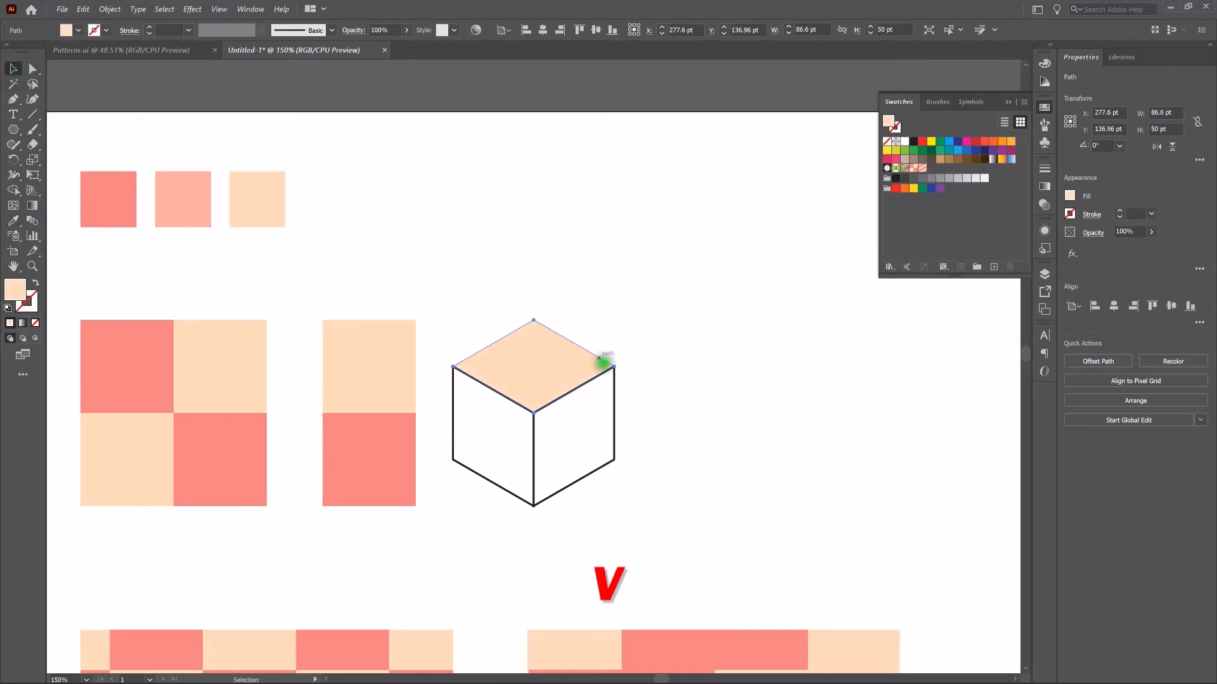
- Apply the light pink sample square's fill without stroke to the cube's right face using the Eyedropper
left_click(585, 417)
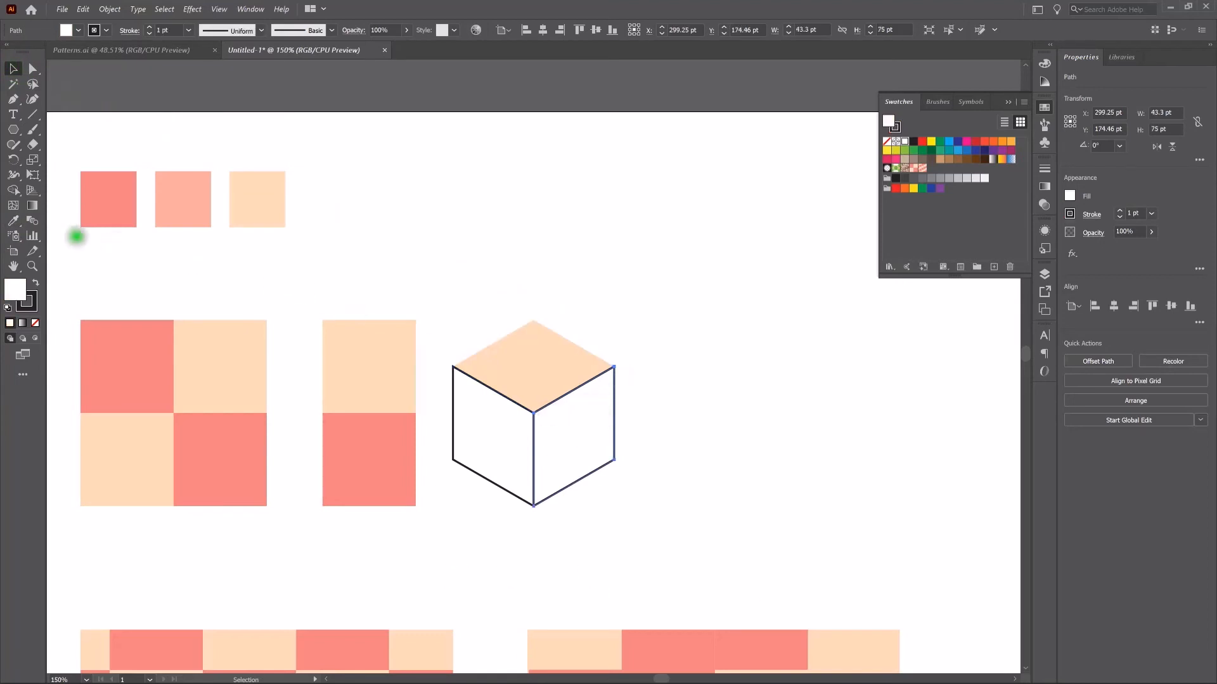
key("i")
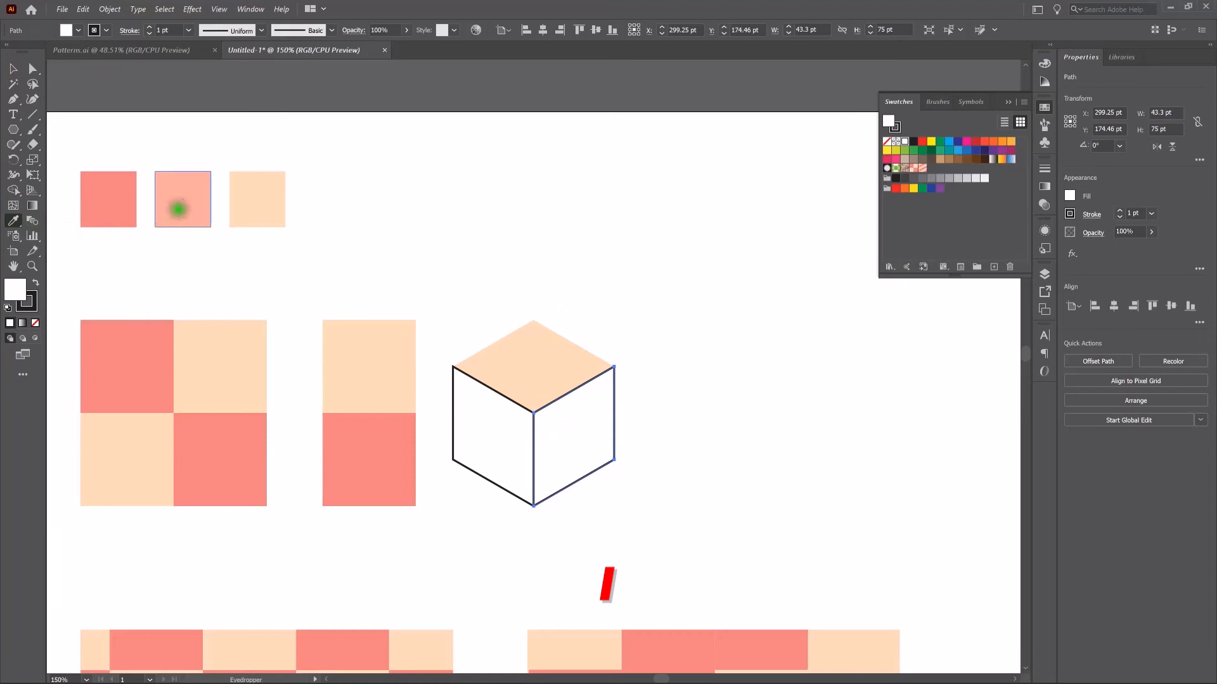
left_click(183, 199)
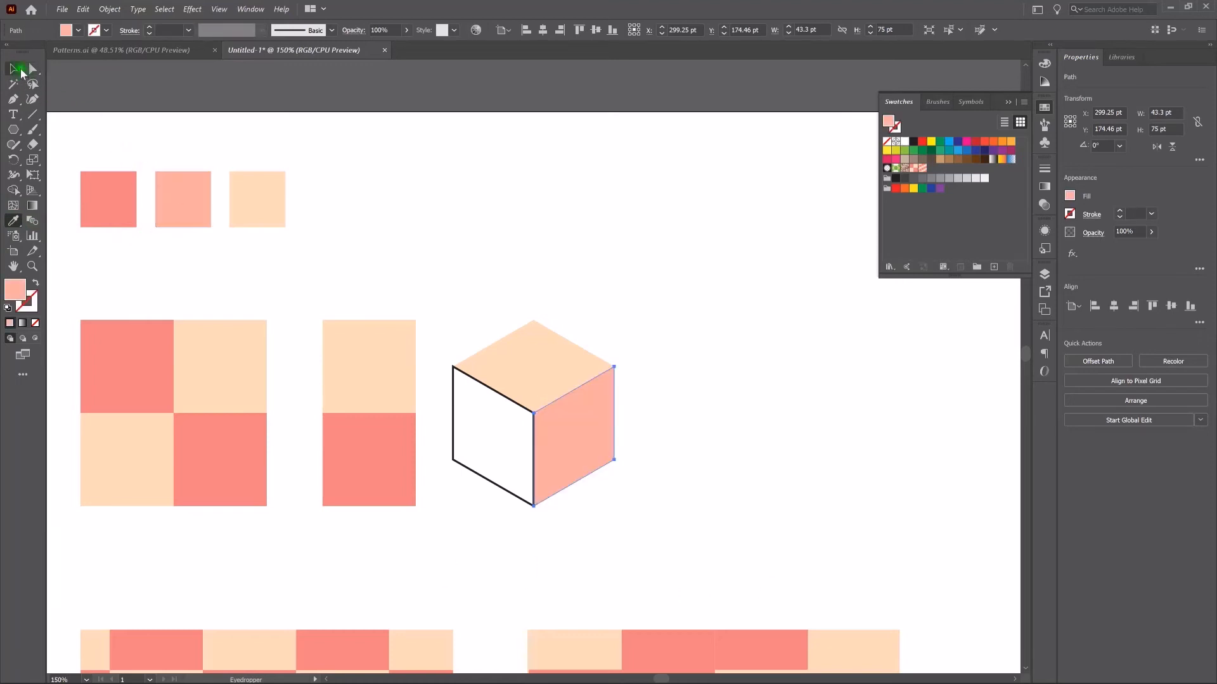
key("v")
left_click(488, 266)
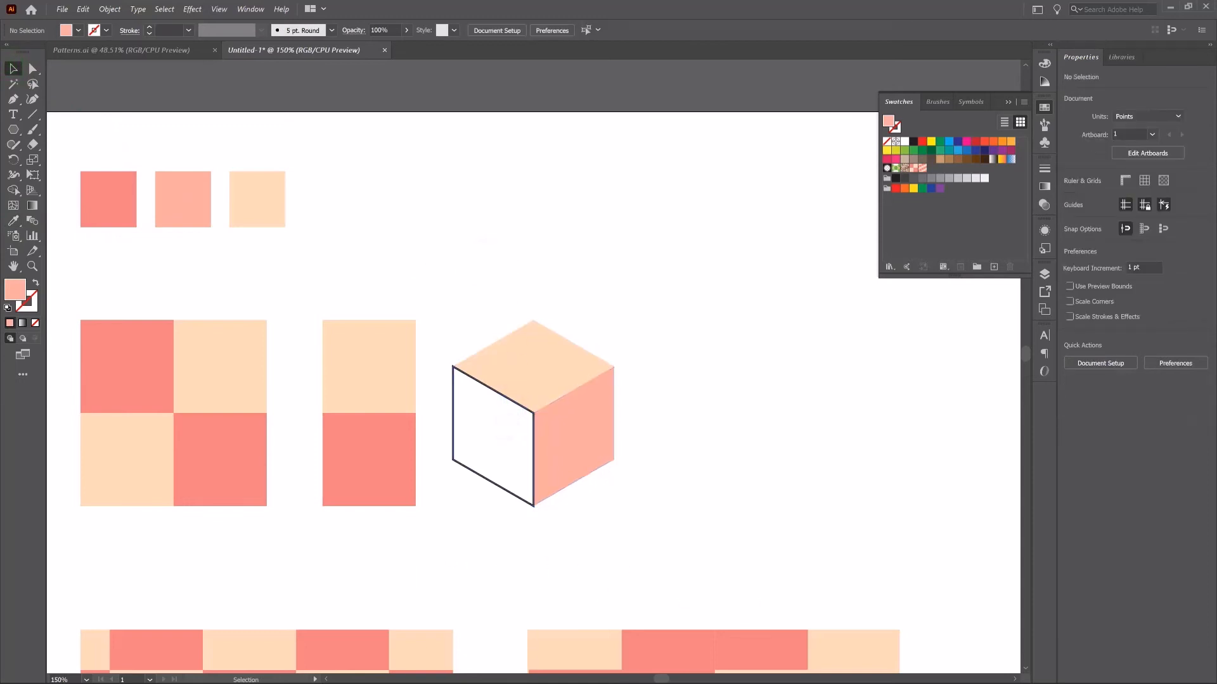
- Apply the dark coral sample square's fill without stroke to the cube's left face using the Eyedropper
left_click(504, 428)
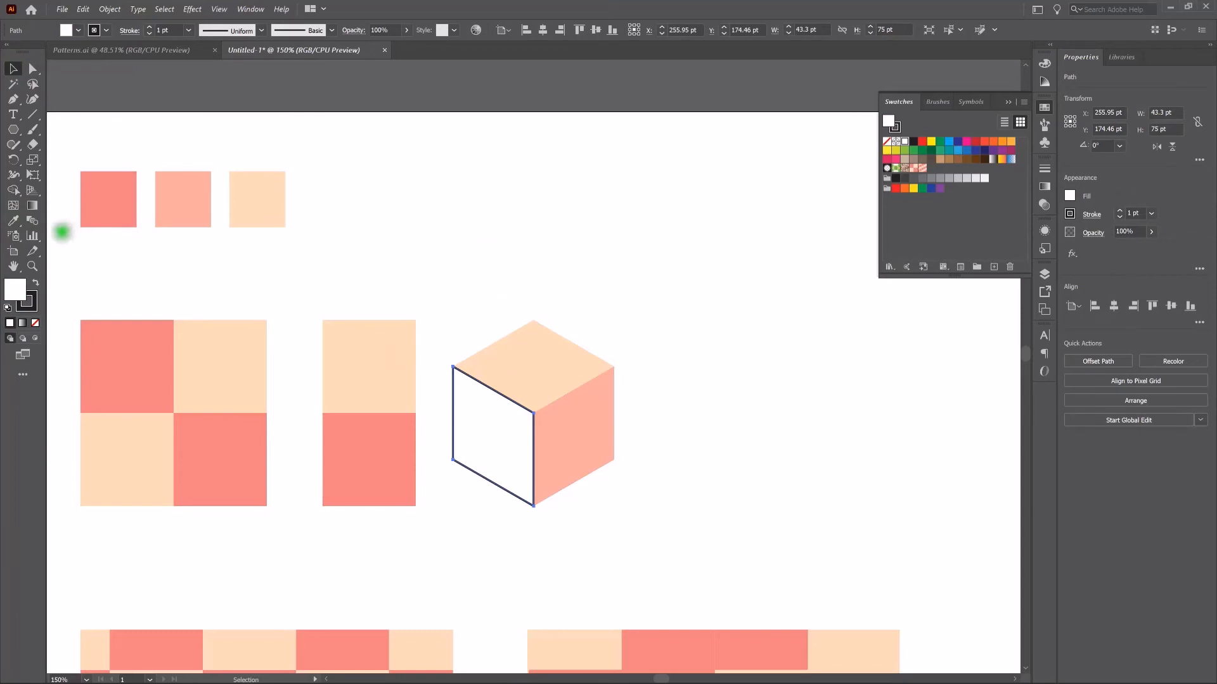
key("i")
left_click(103, 198)
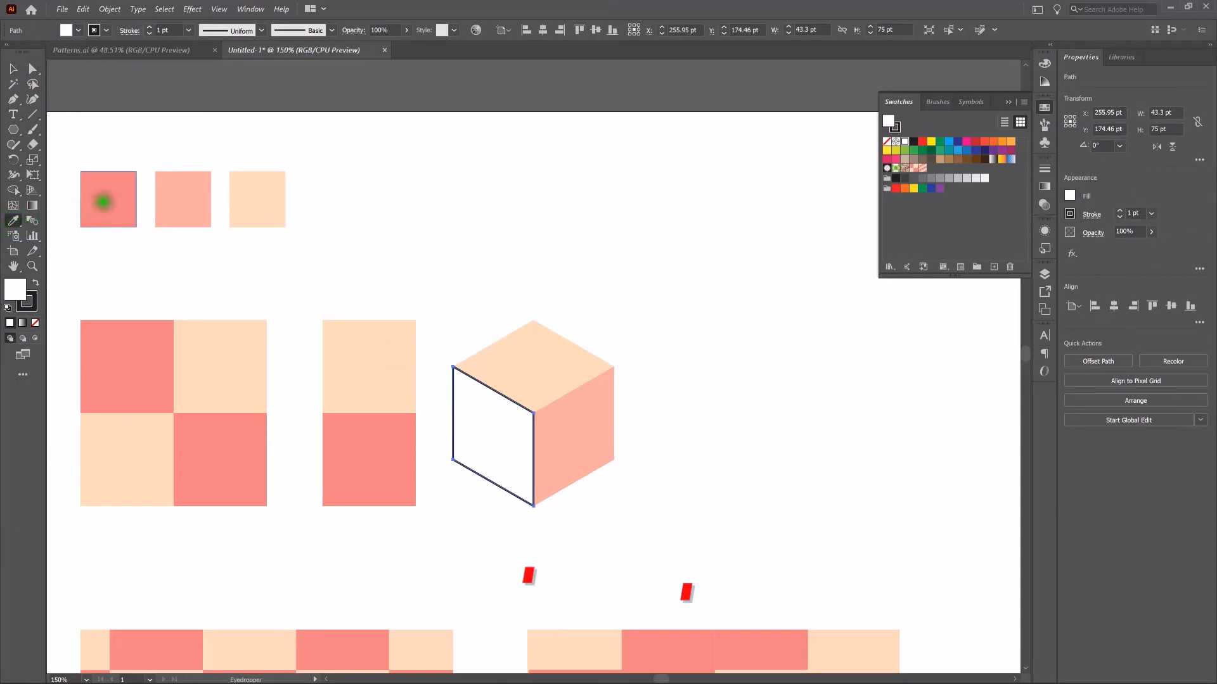
left_click(108, 199)
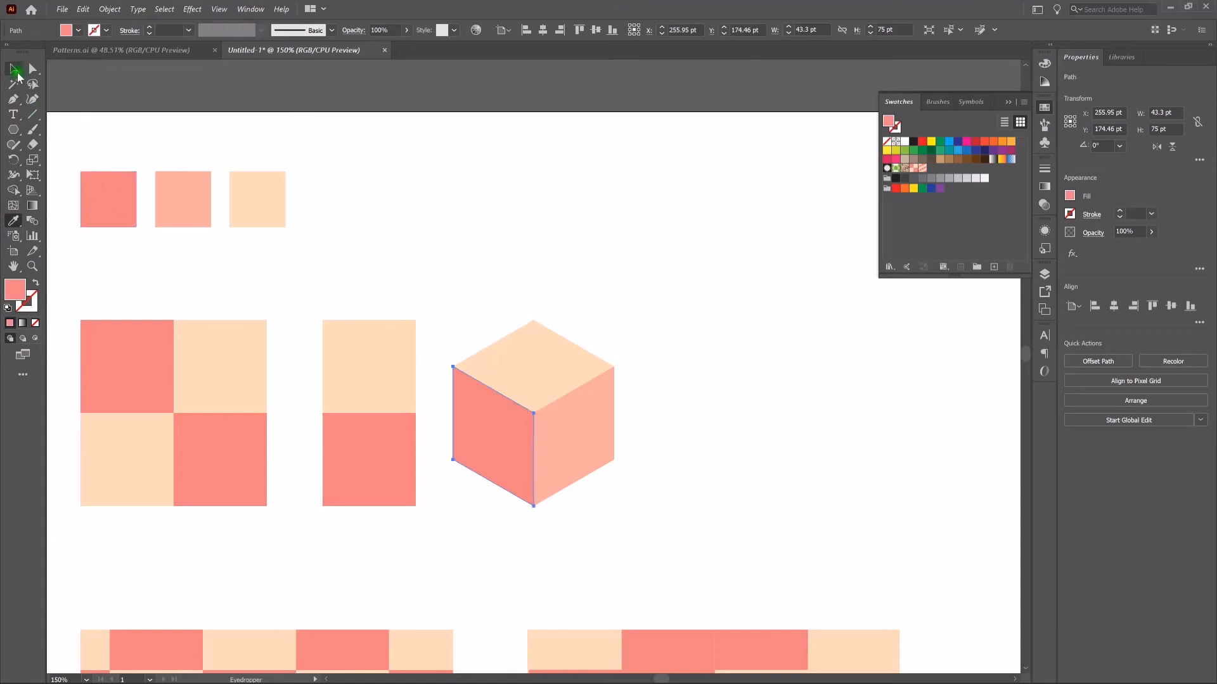
key("v")
left_click(525, 275)
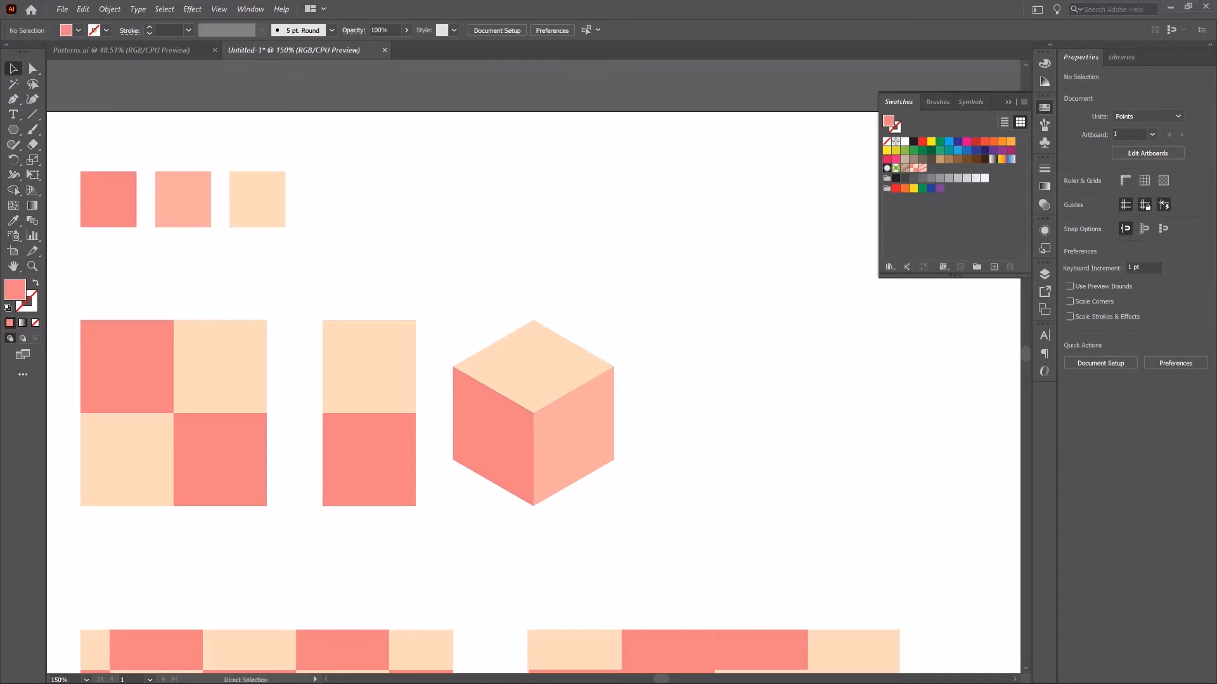
- Select the three-tone cube and save it as a new pattern swatch
key("ctrl+0")
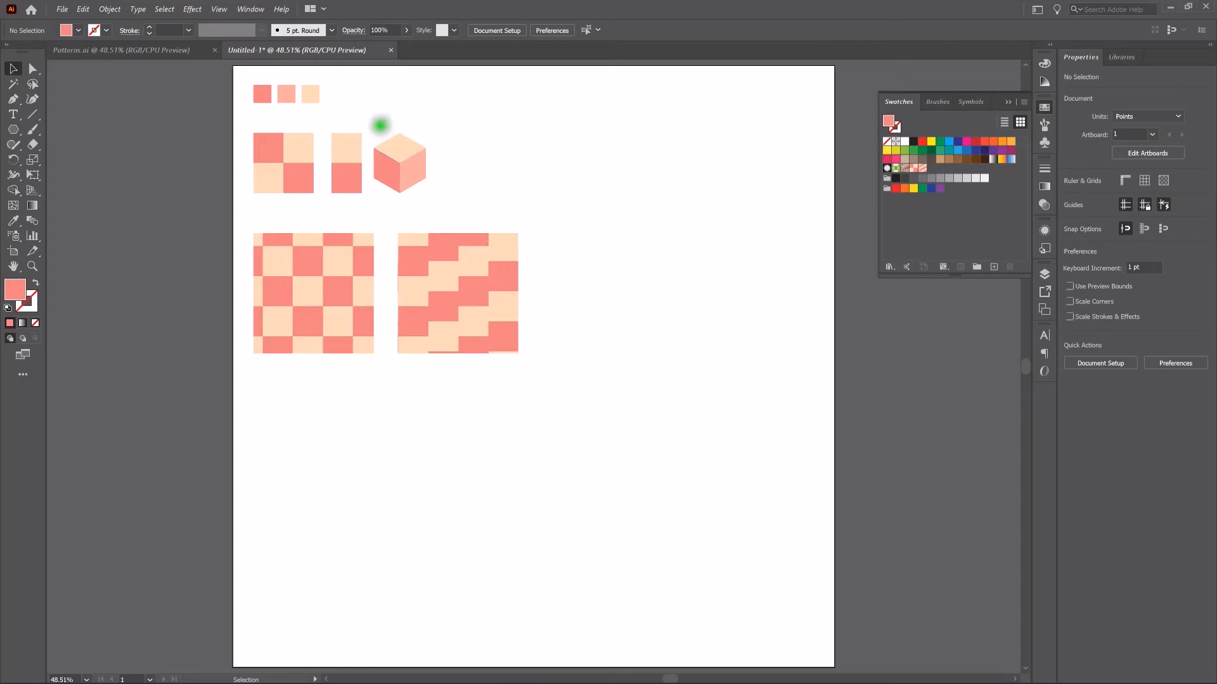
key("v")
left_click_drag(366, 111, 939, 171)
left_click(931, 168)
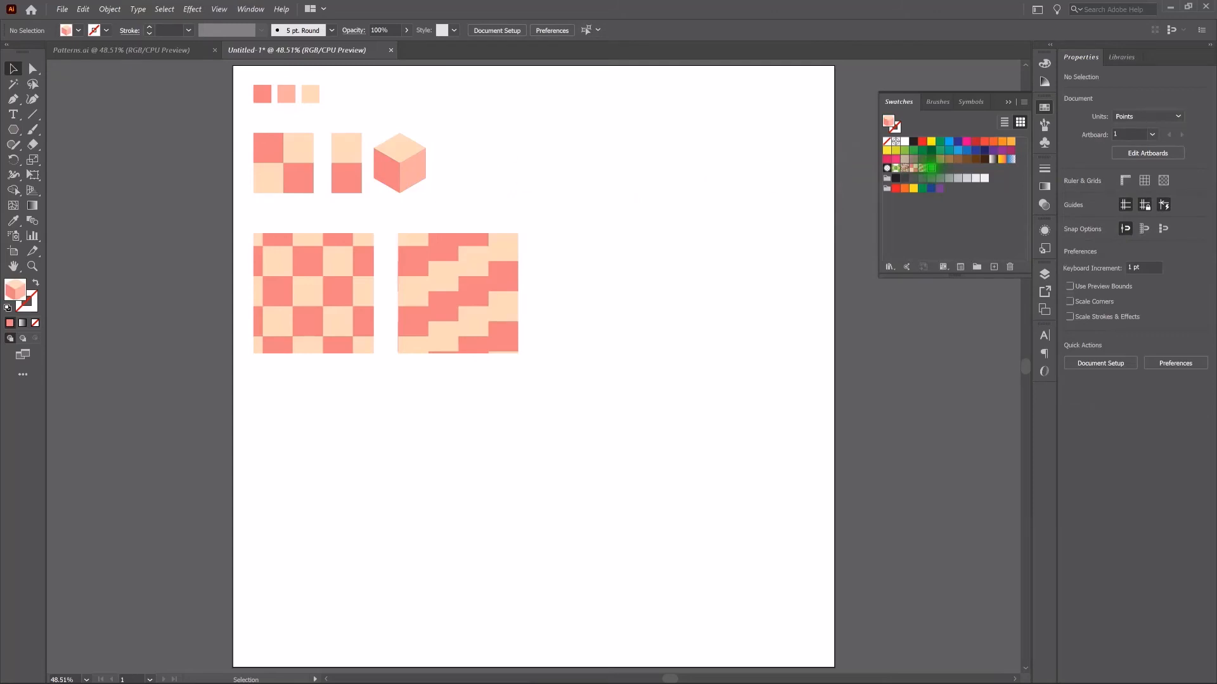
- Open the cube swatch for pattern editing and name it "Pattern 3"
double_click(930, 168)
left_click_drag(1022, 301, 955, 304)
type("Pattern 3")
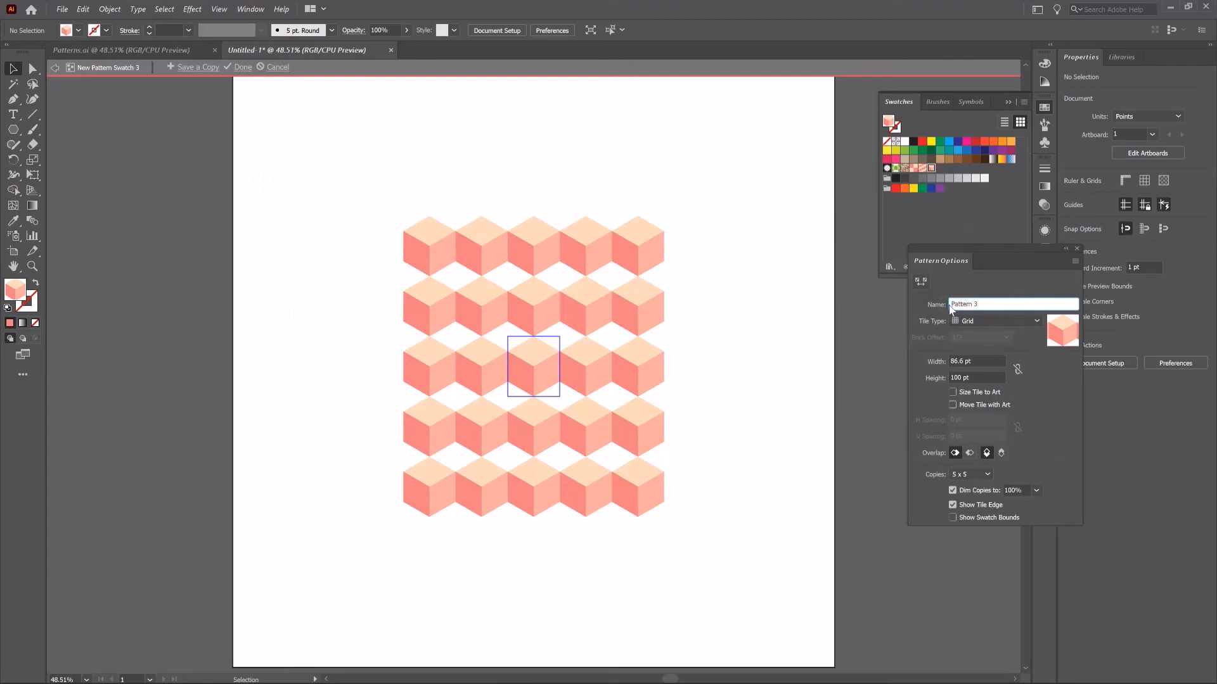
key("Return")
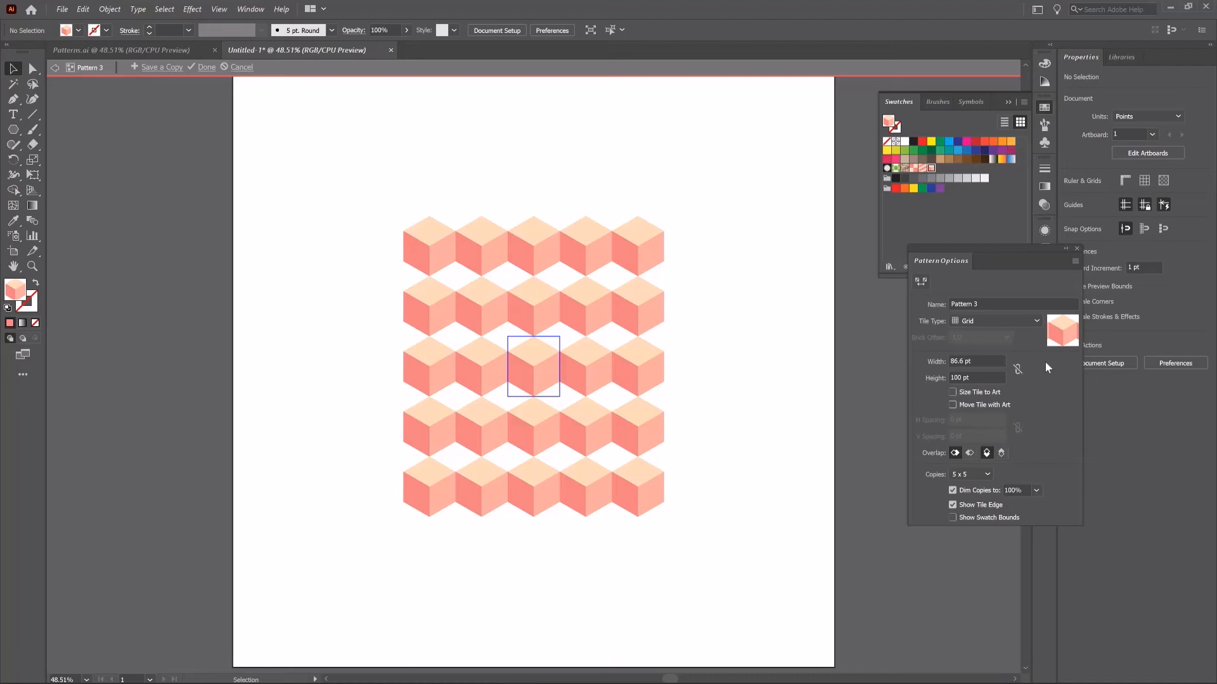
- Try the Brick by Row, Brick by Column and Hex by Column tile types on the cube pattern
left_click(1039, 322)
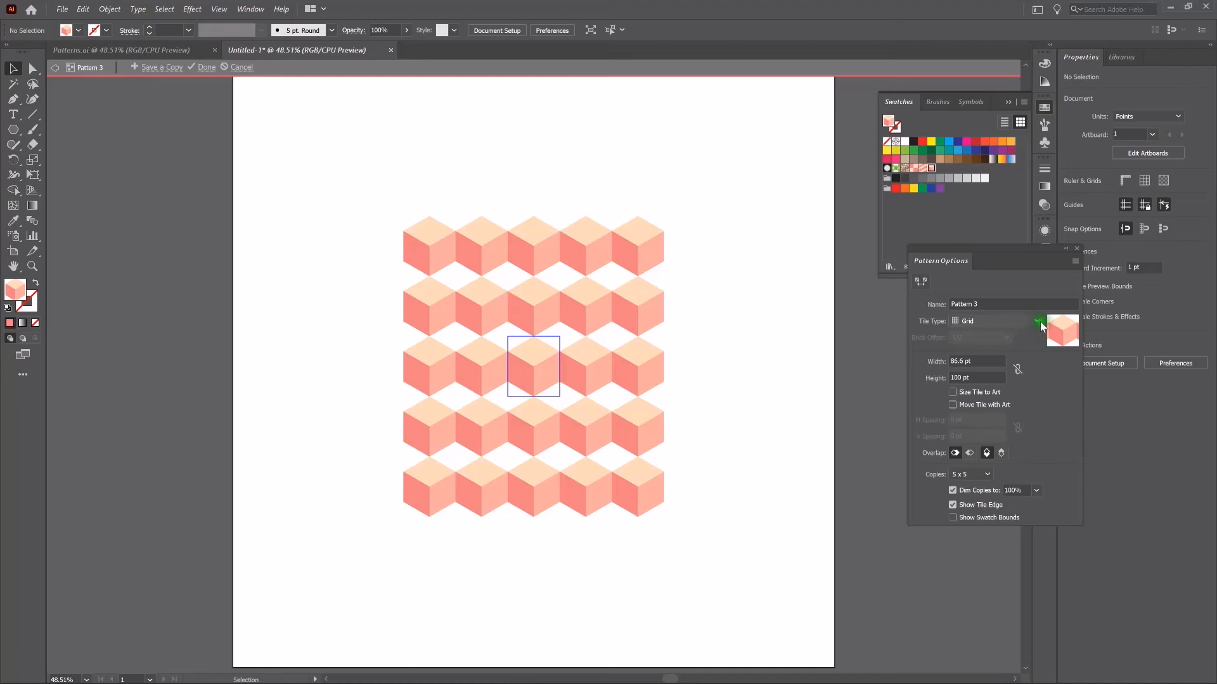
left_click(1024, 349)
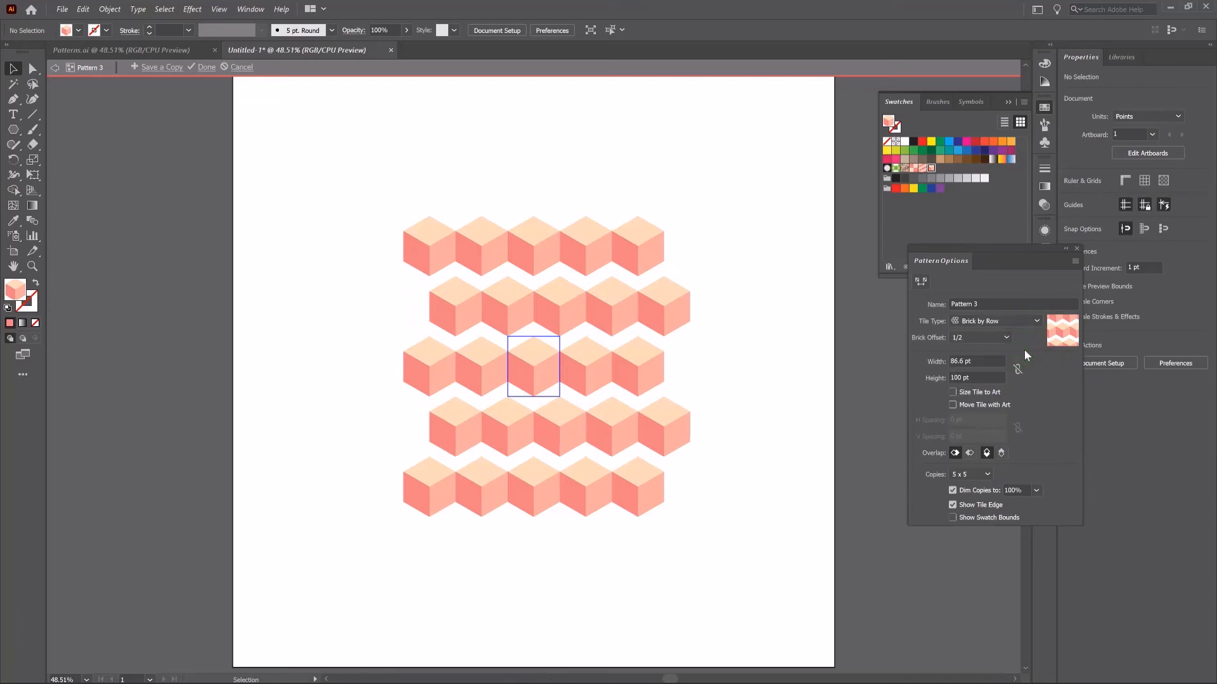
left_click(1037, 320)
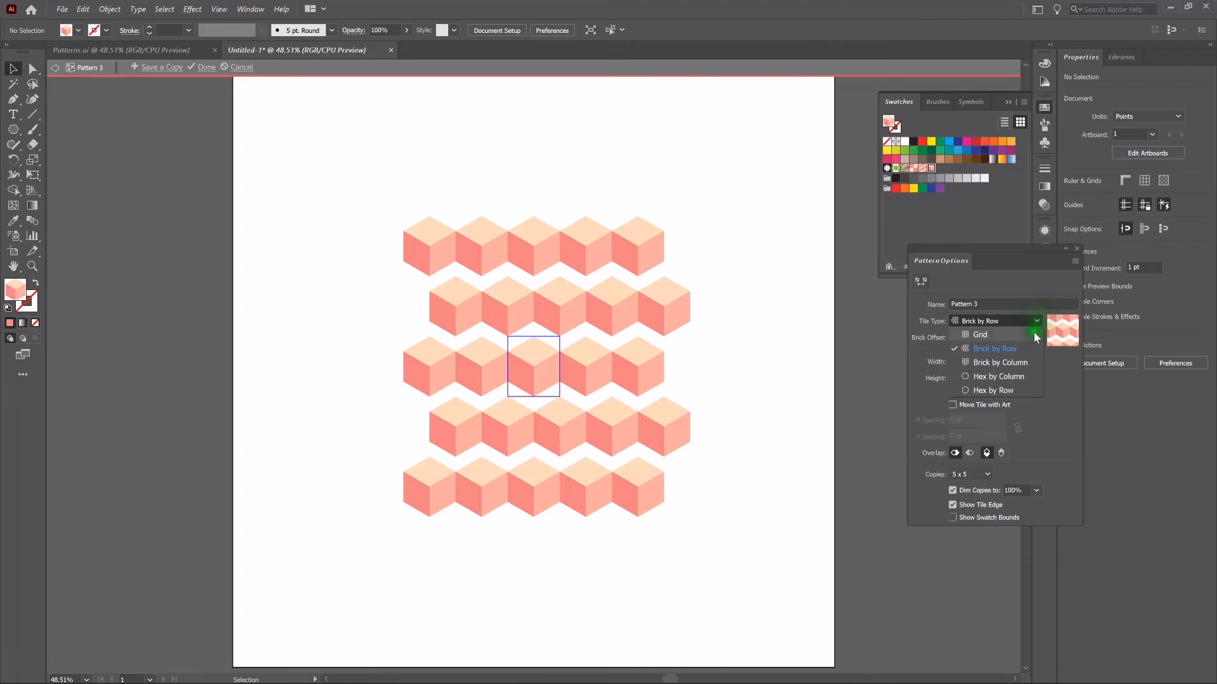
left_click(1033, 364)
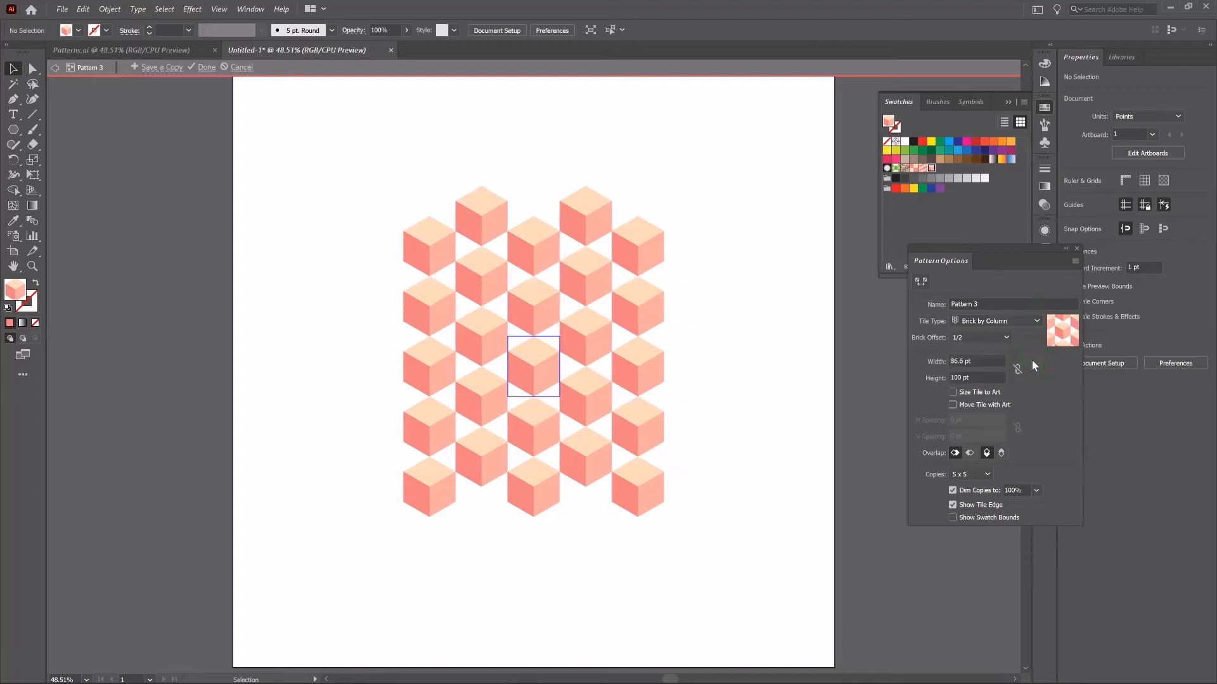
left_click(1037, 320)
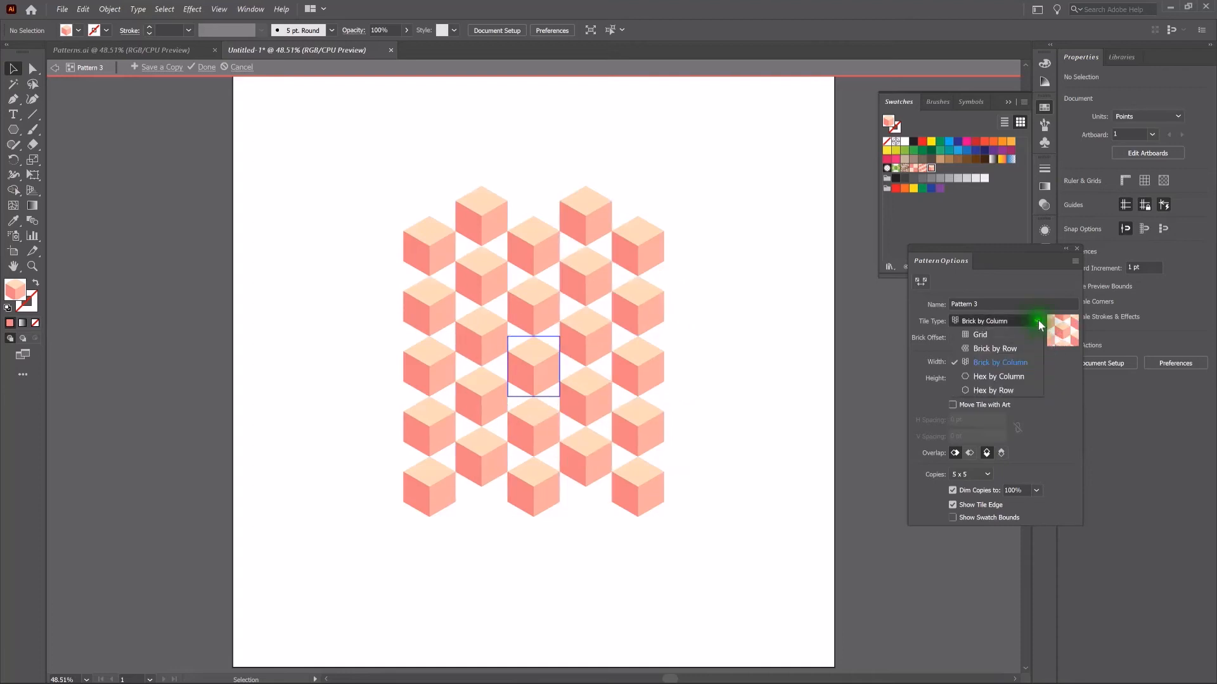
left_click(1027, 375)
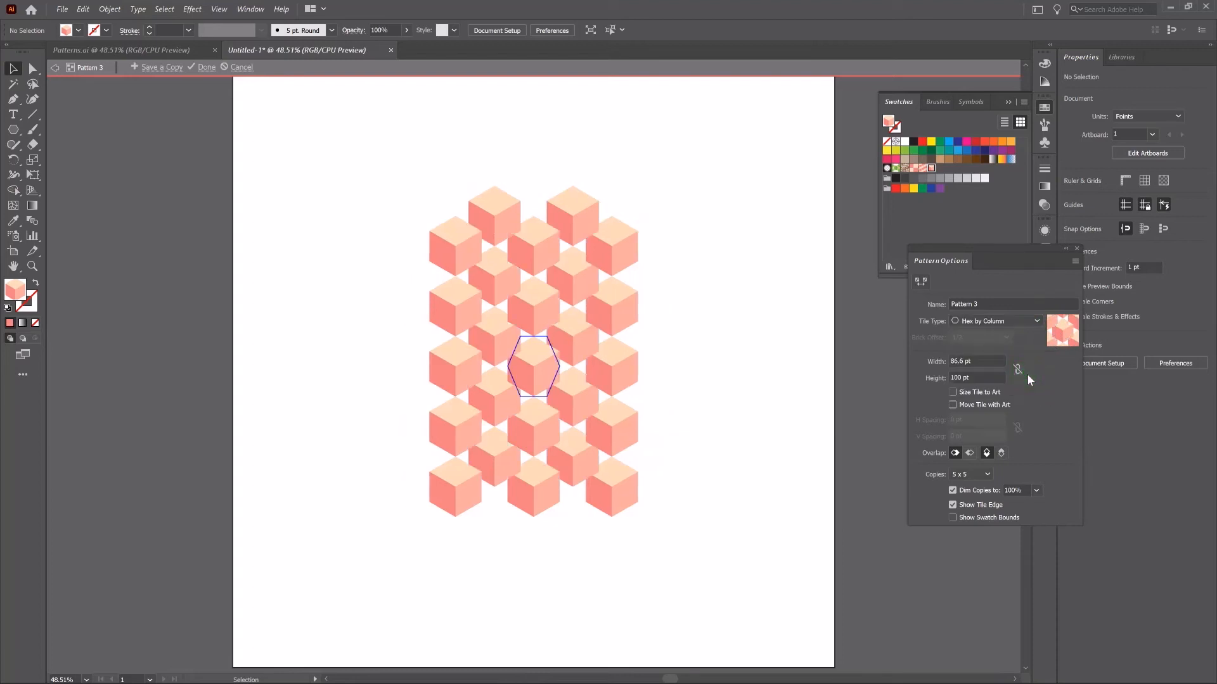
- Set the cube pattern's tile type to Hex by Row and exit pattern editing
left_click(1037, 321)
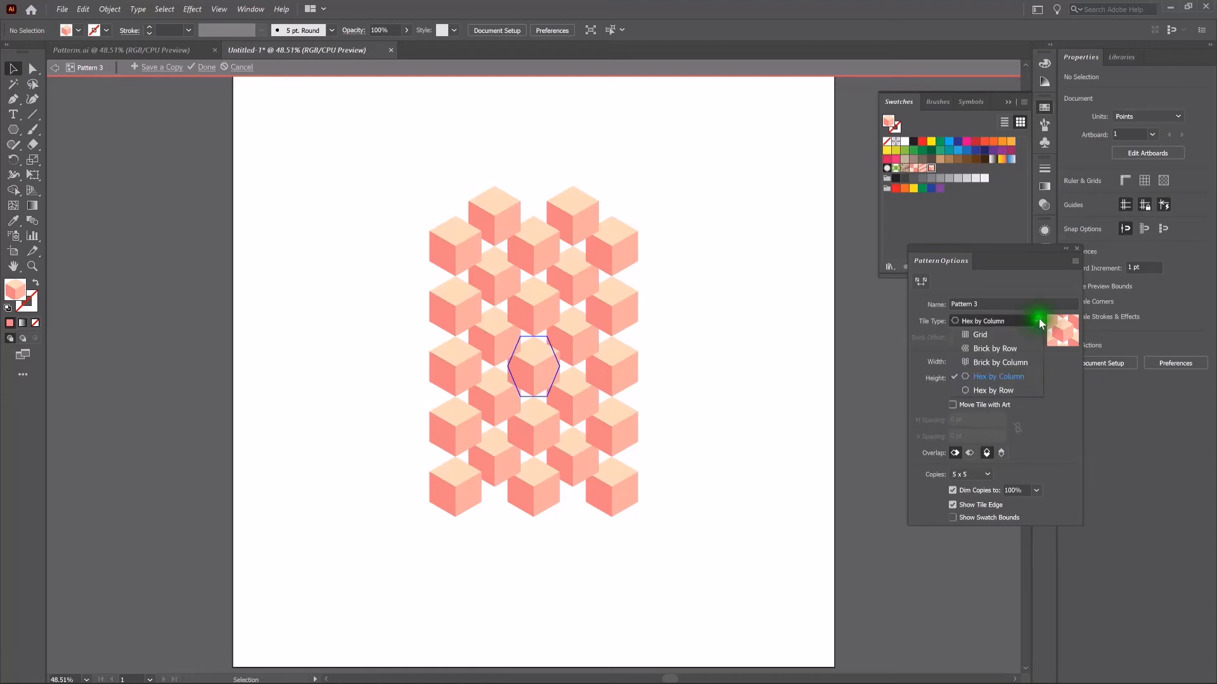
left_click(1017, 389)
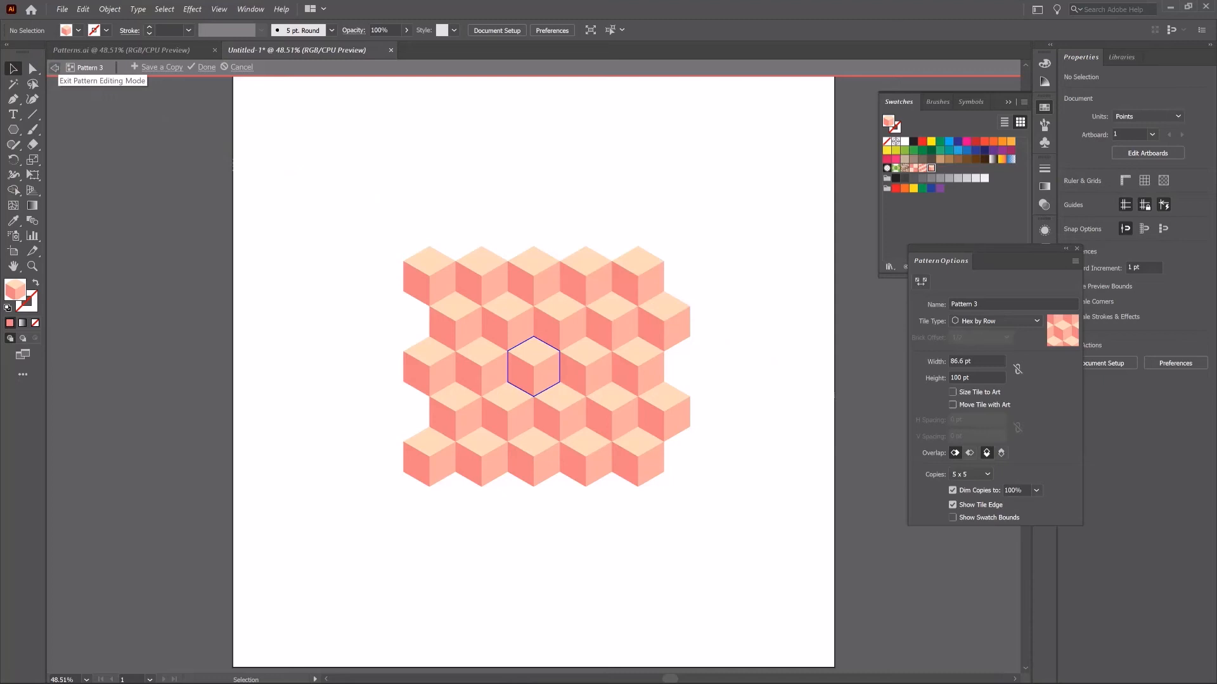
left_click(56, 67)
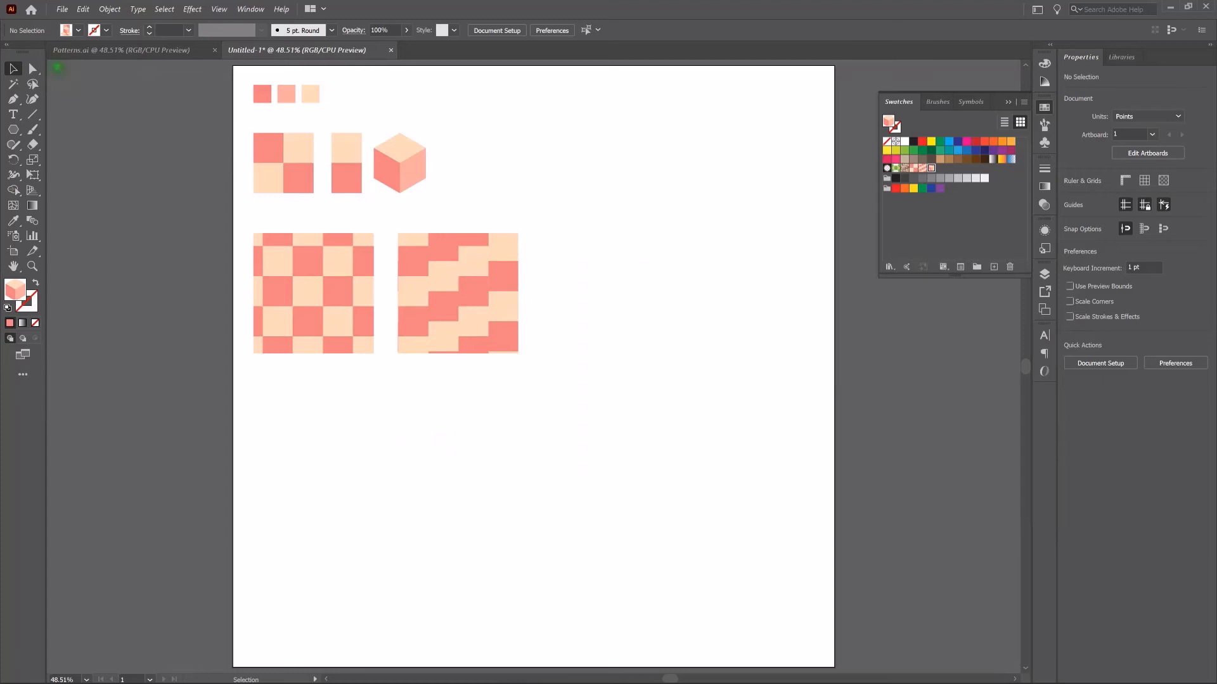
- Duplicate the diagonally stepped 200 pt square about 240 pt to the right and fill the copy with the Pattern 3 swatch
key("v")
left_click(430, 278)
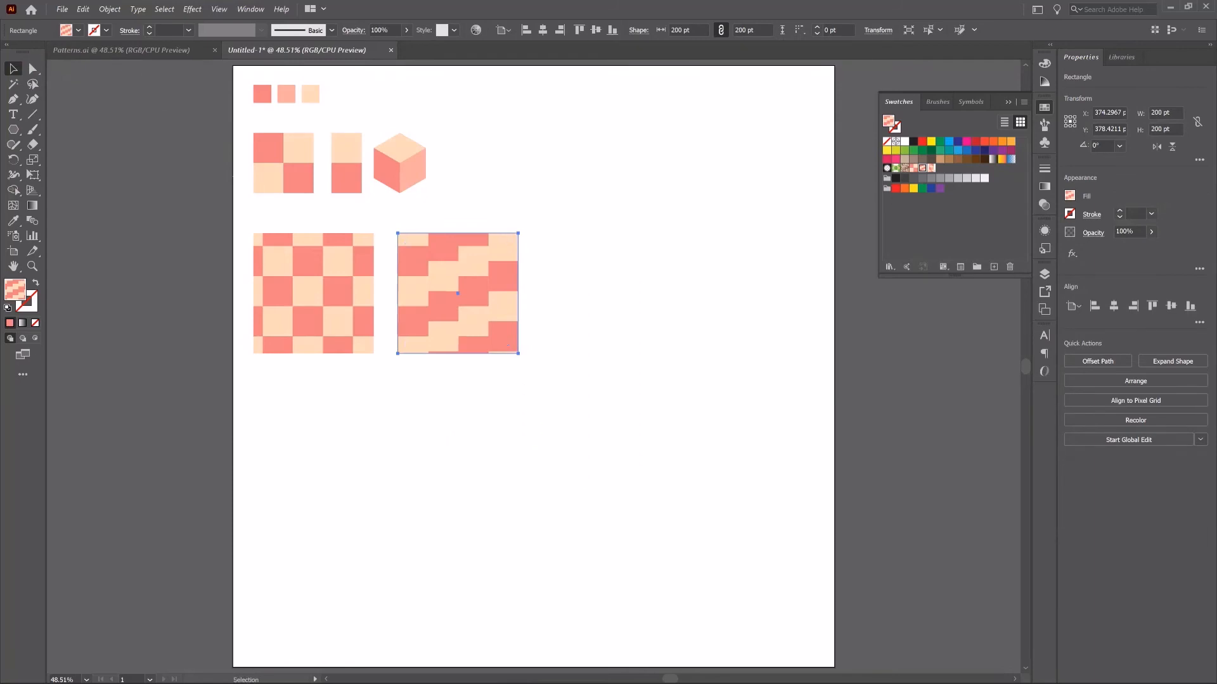
key("shift+Right")
key("shift+Right")
key("shift+Right")
key("shift+Right")
key("shift+Right")
key("shift+Right")
key("shift+Right")
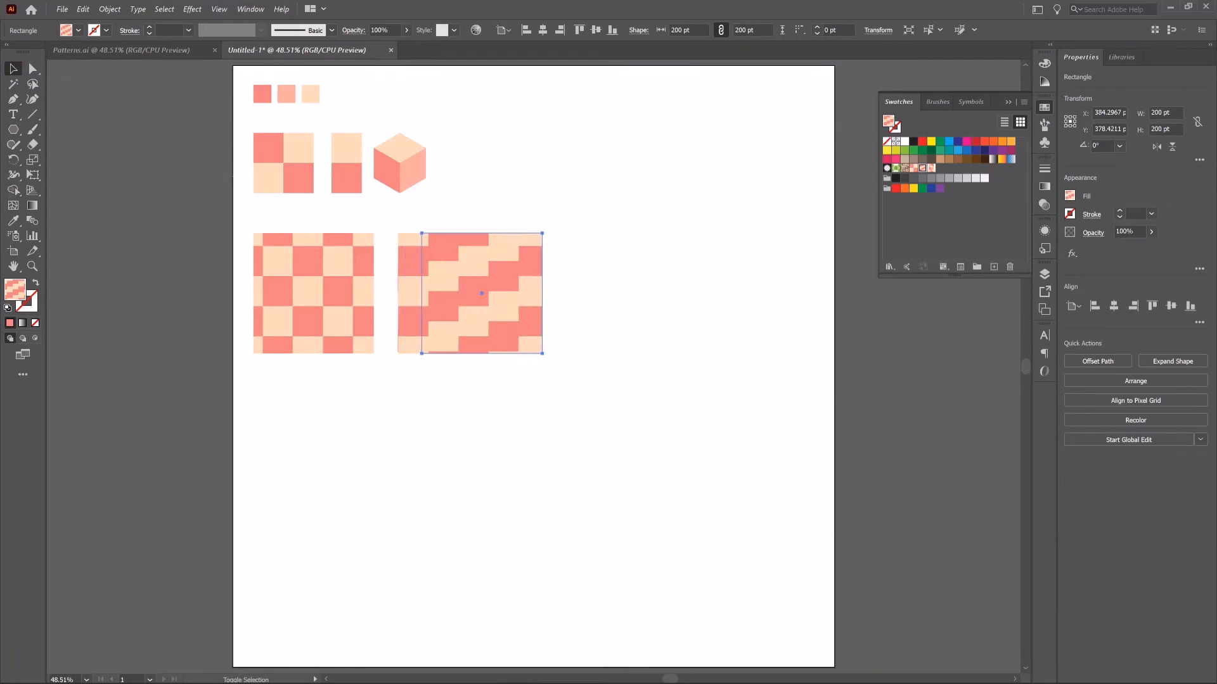
key("shift+Right")
key("shift+Right")
key("shift+Right")
key("shift+Right")
key("shift+Right")
key("shift+Right")
key("shift+Right")
key("shift+Right")
key("shift+Right")
key("shift+Right")
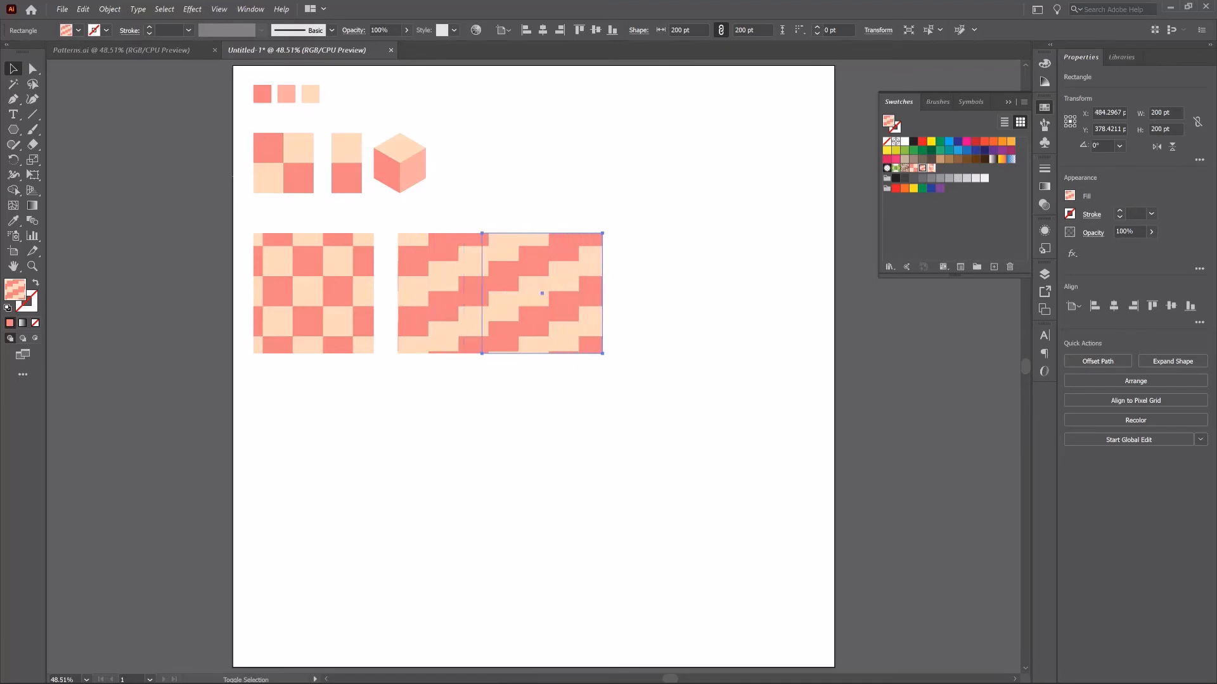
key("shift+Right")
key("shift+Right")
key("shift+Right")
key("shift+Right")
key("shift+Right")
key("shift+Right")
key("shift+Right")
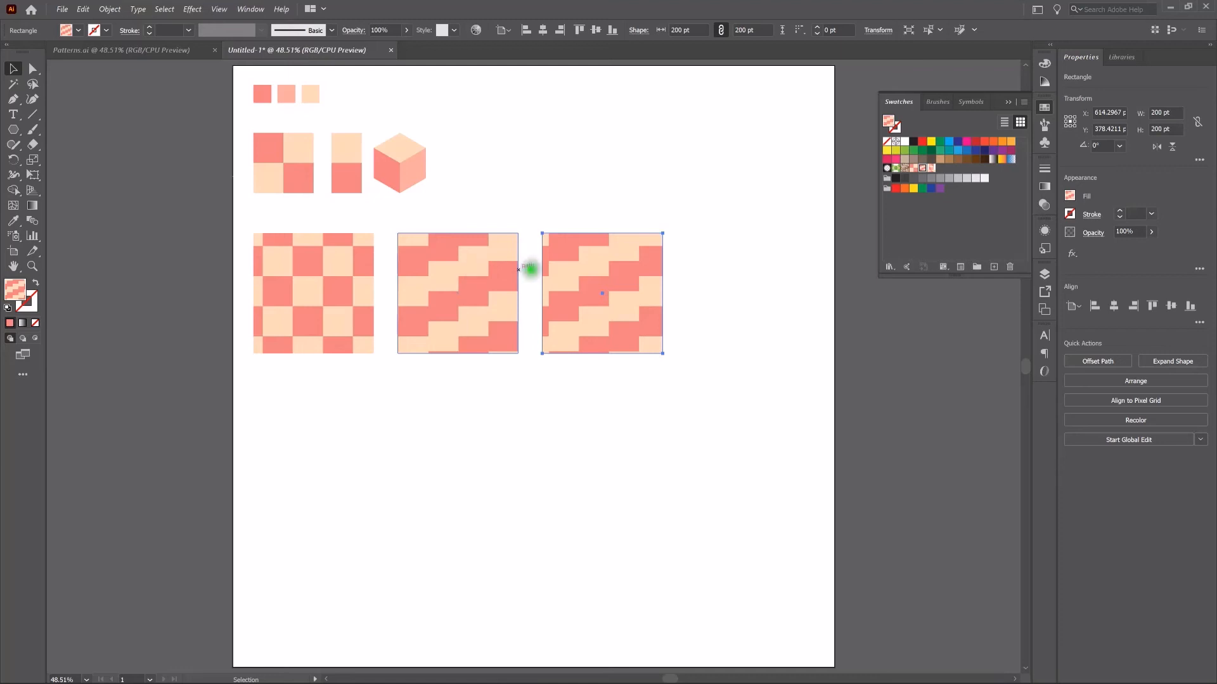
left_click(931, 168)
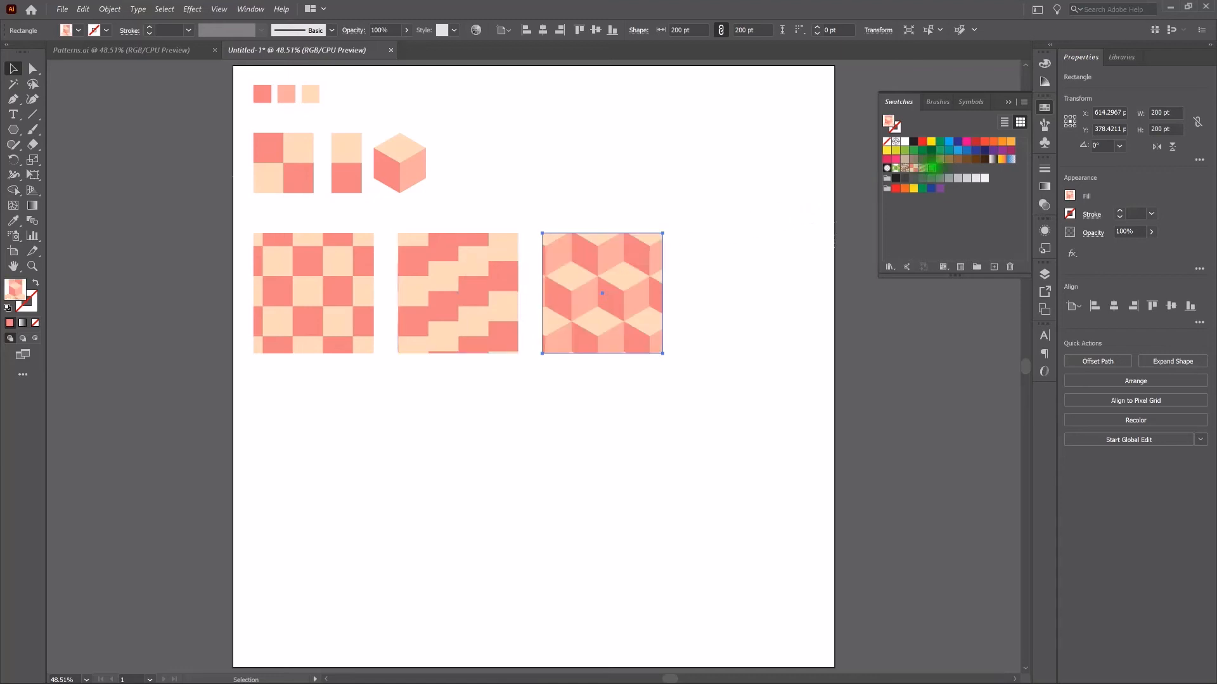
left_click(755, 292)
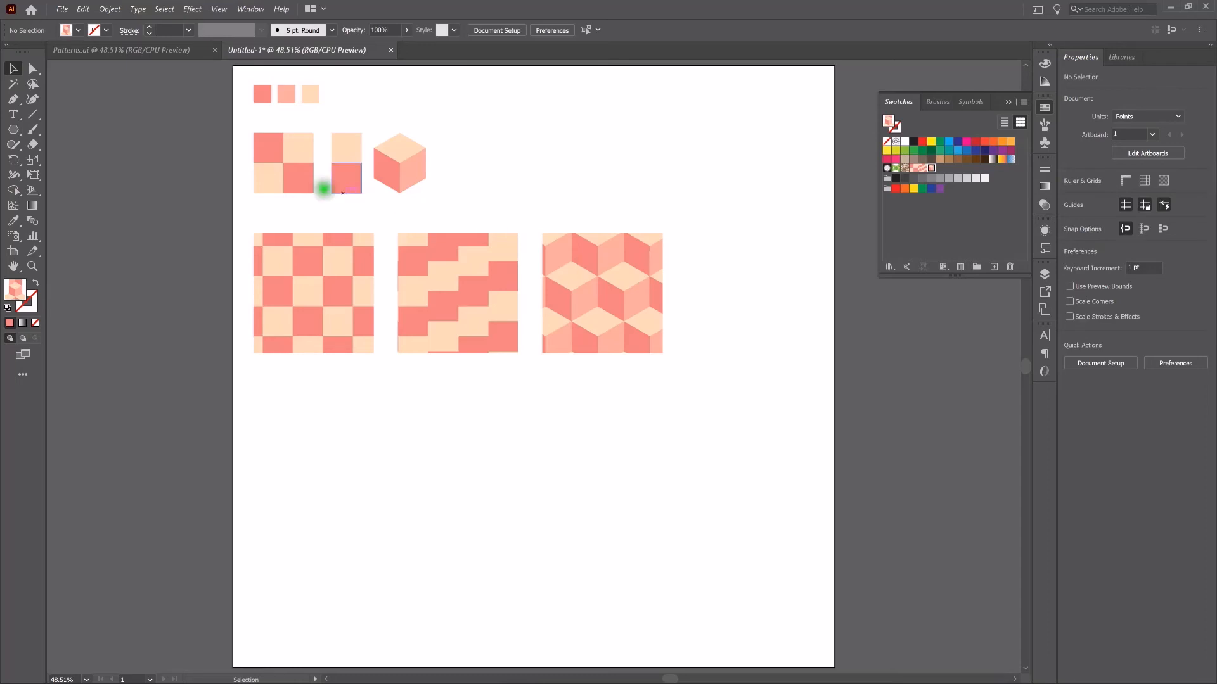
- Create a 100 x 100 pt square beside the cube, aligned with its top, with the default white fill and black stroke
left_click(14, 130)
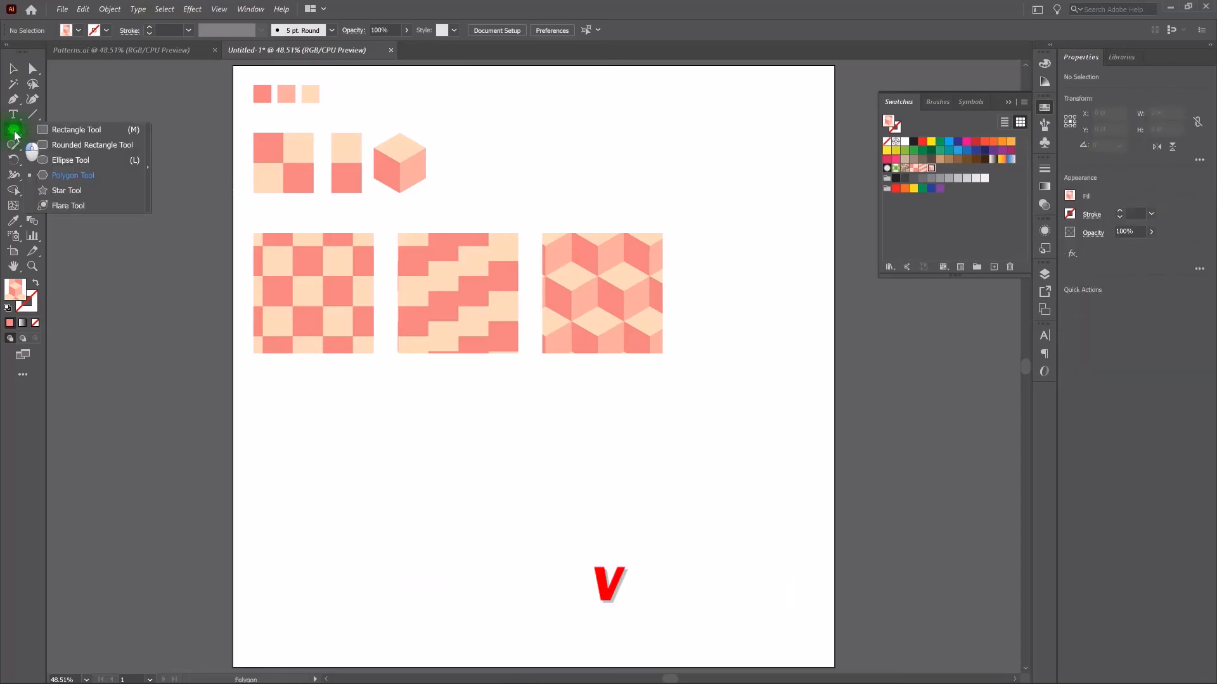
left_click(39, 130)
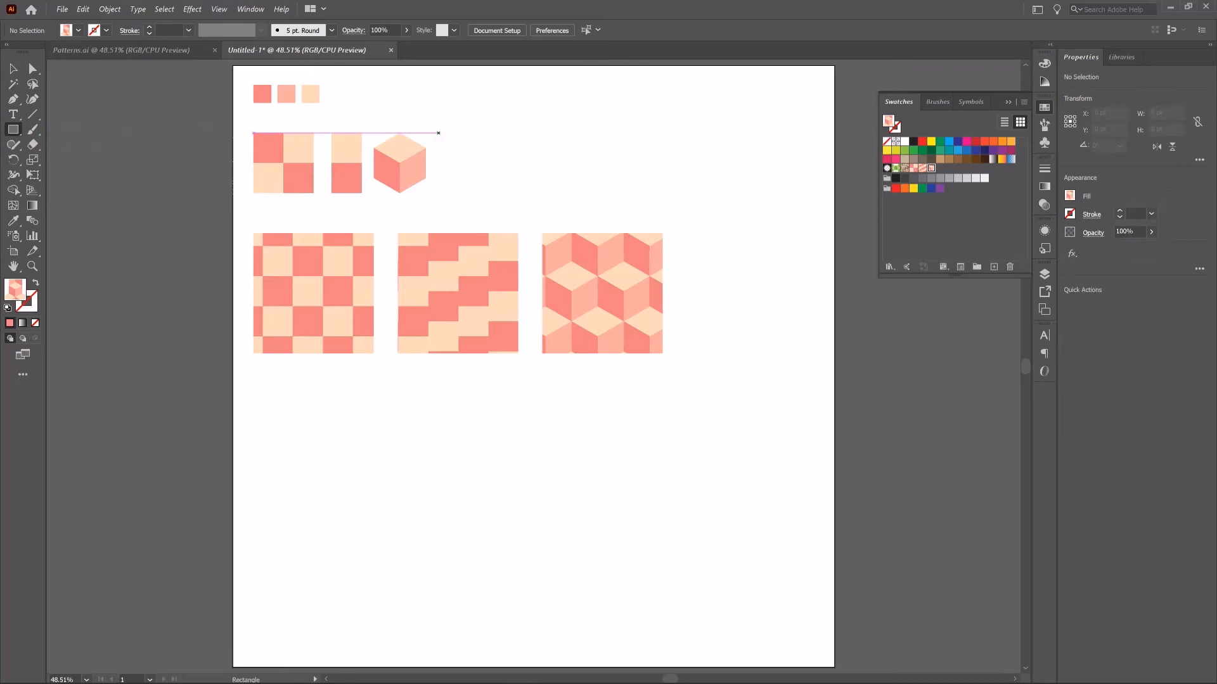
left_click(438, 133)
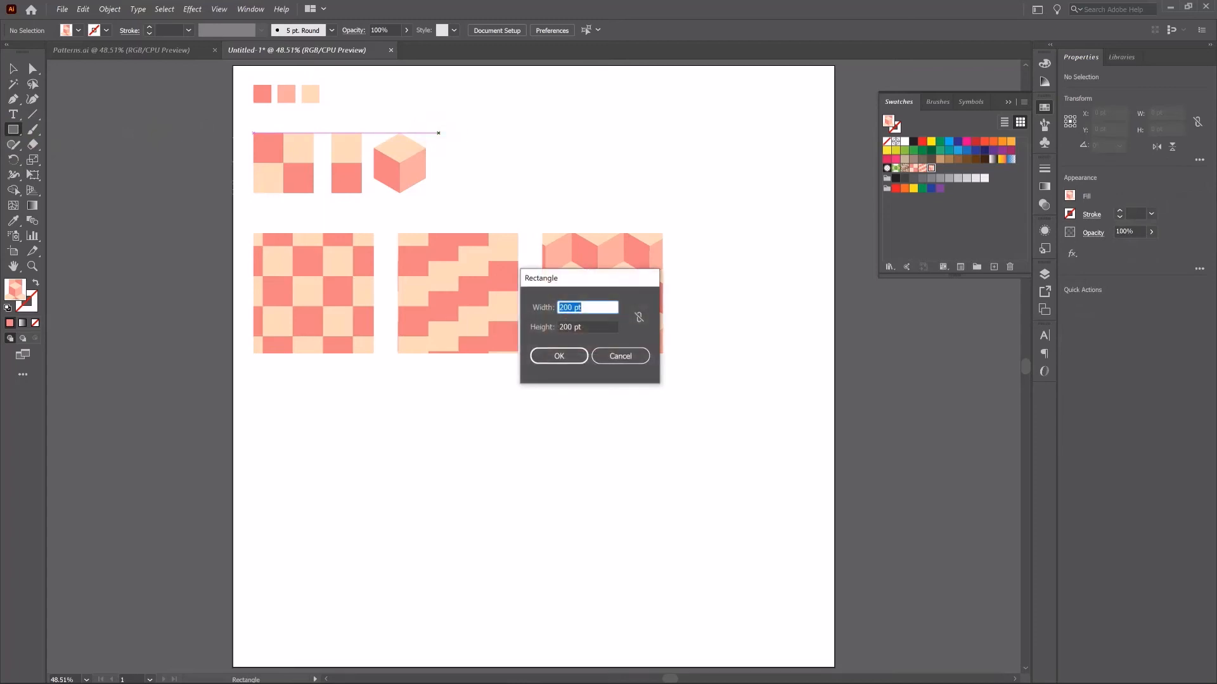
type("100")
key("Tab")
type("100")
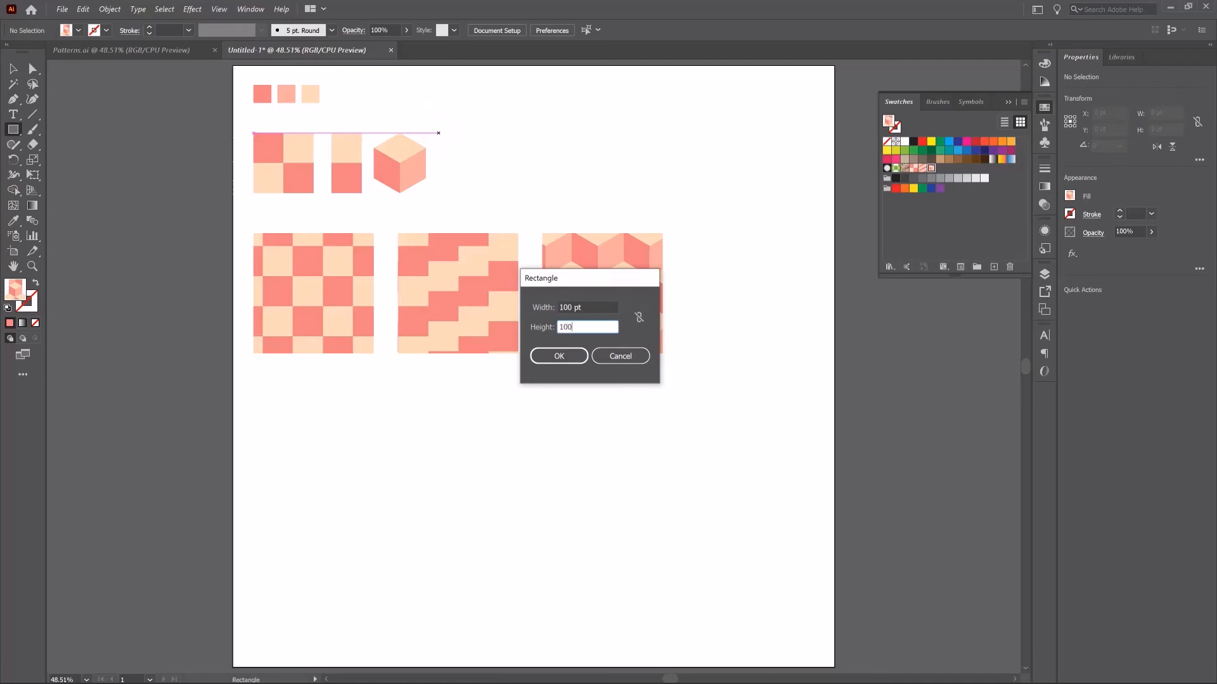
key("Return")
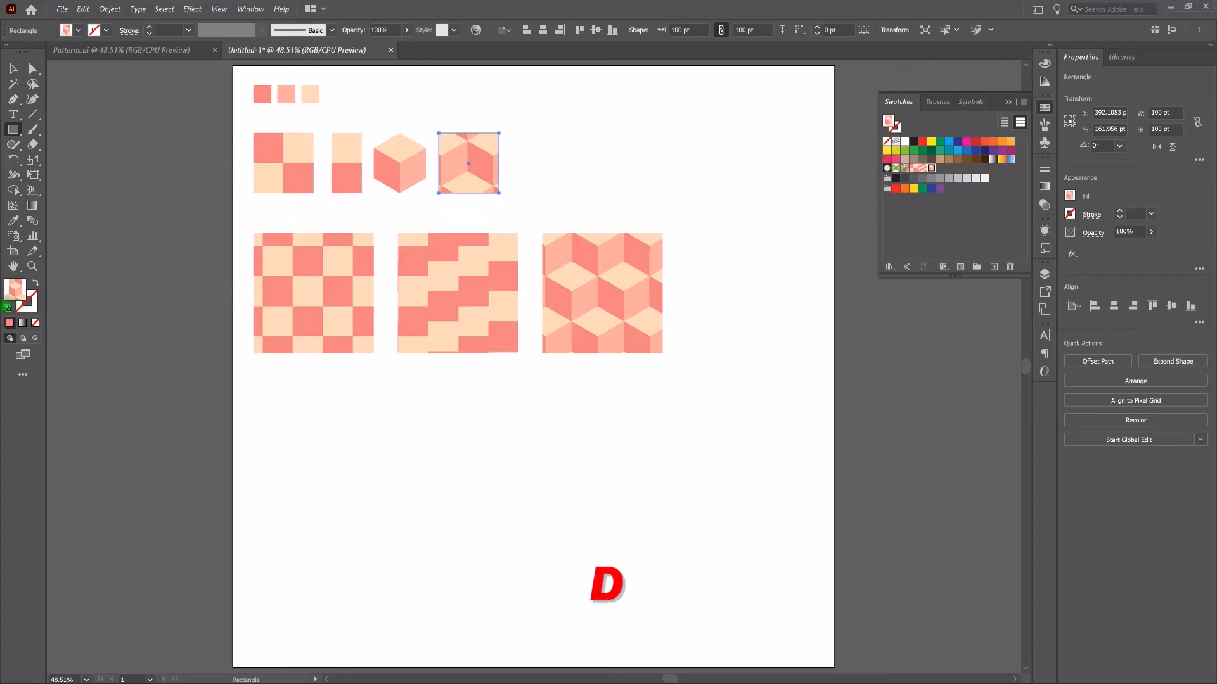
left_click(7, 307)
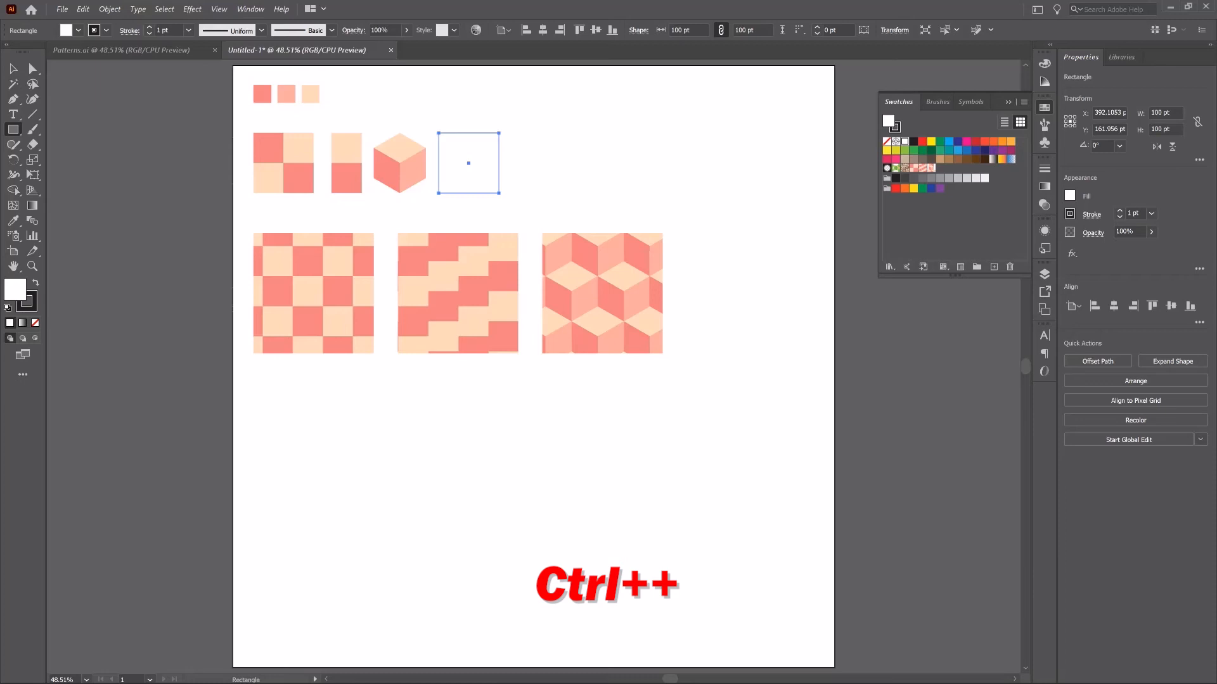
- Copy the 100 pt square and paste the copy in front at the same position
key("ctrl+plus")
key("ctrl+plus")
key("ctrl+plus")
key("ctrl+plus")
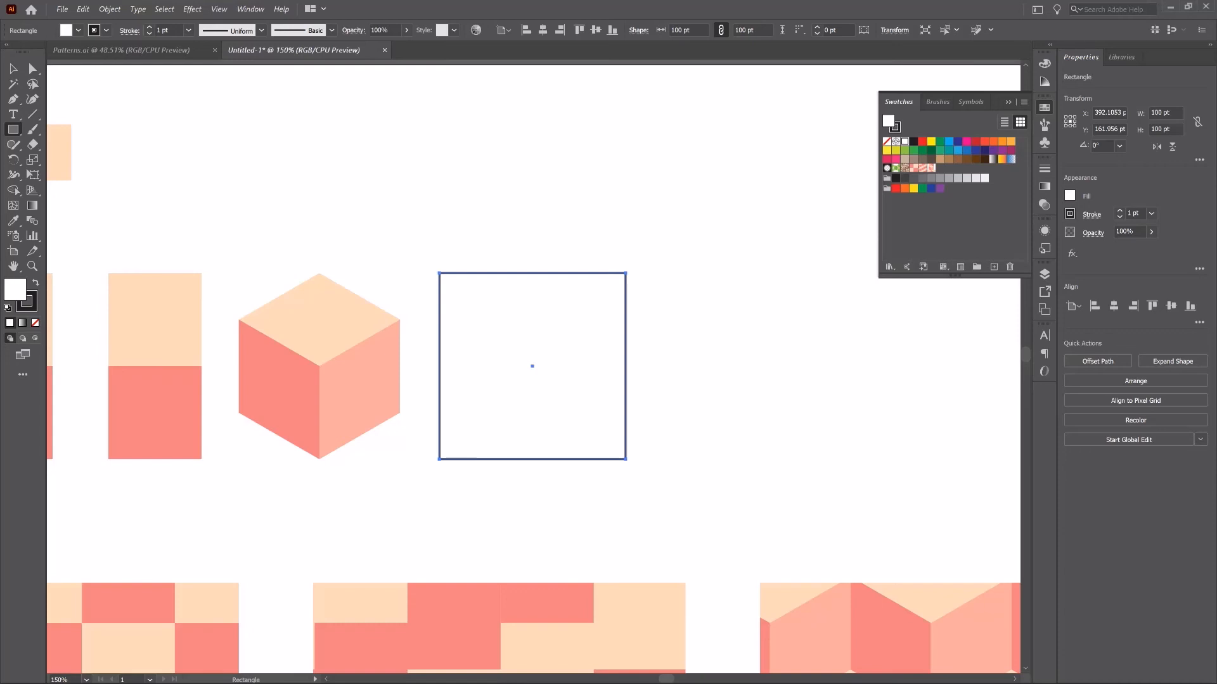
key("ctrl+c")
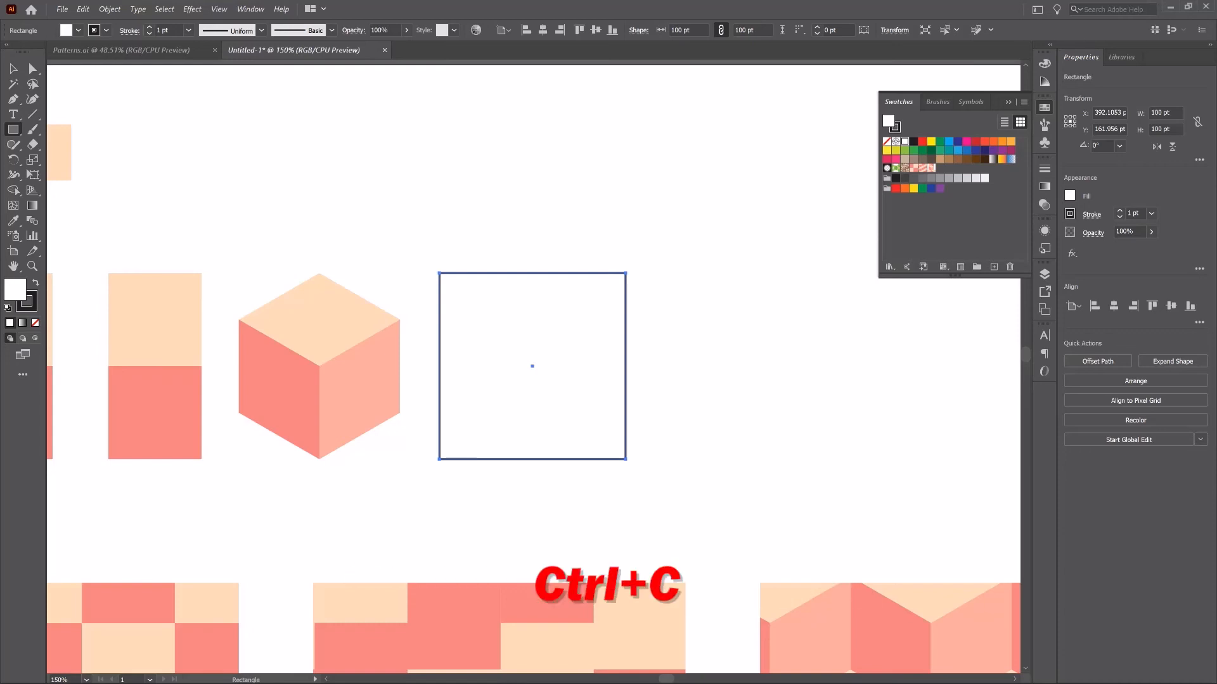
key("ctrl+f")
left_click(14, 69)
left_click(481, 189)
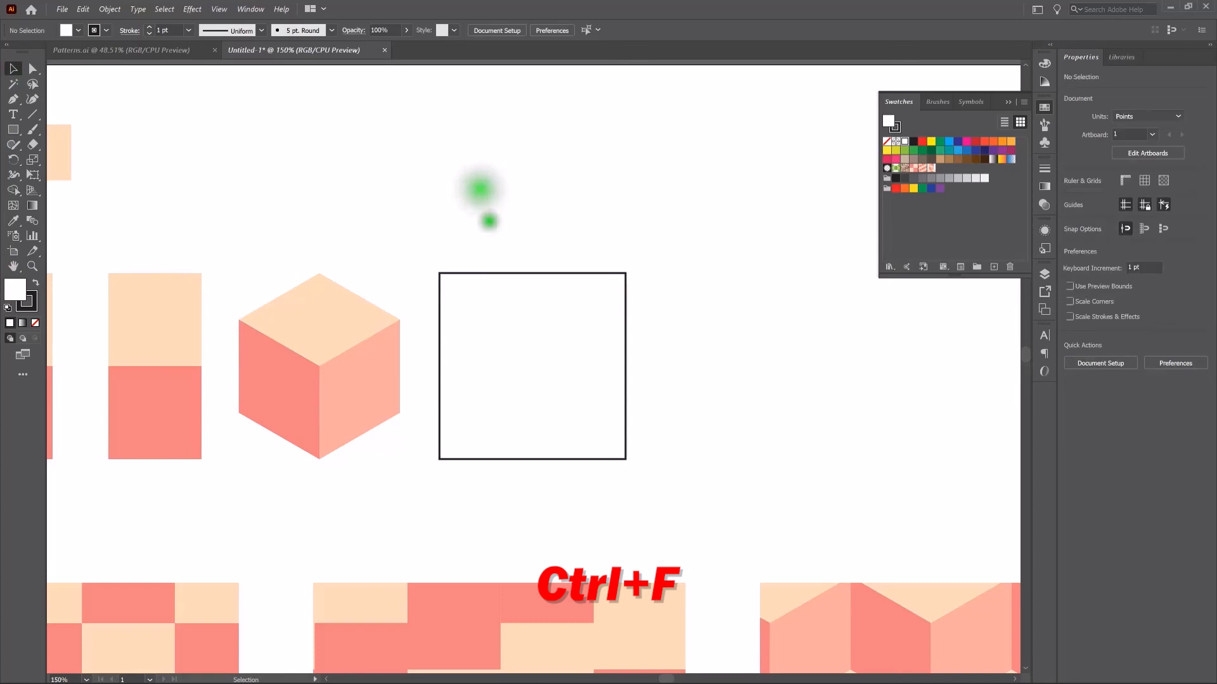
left_click(525, 305)
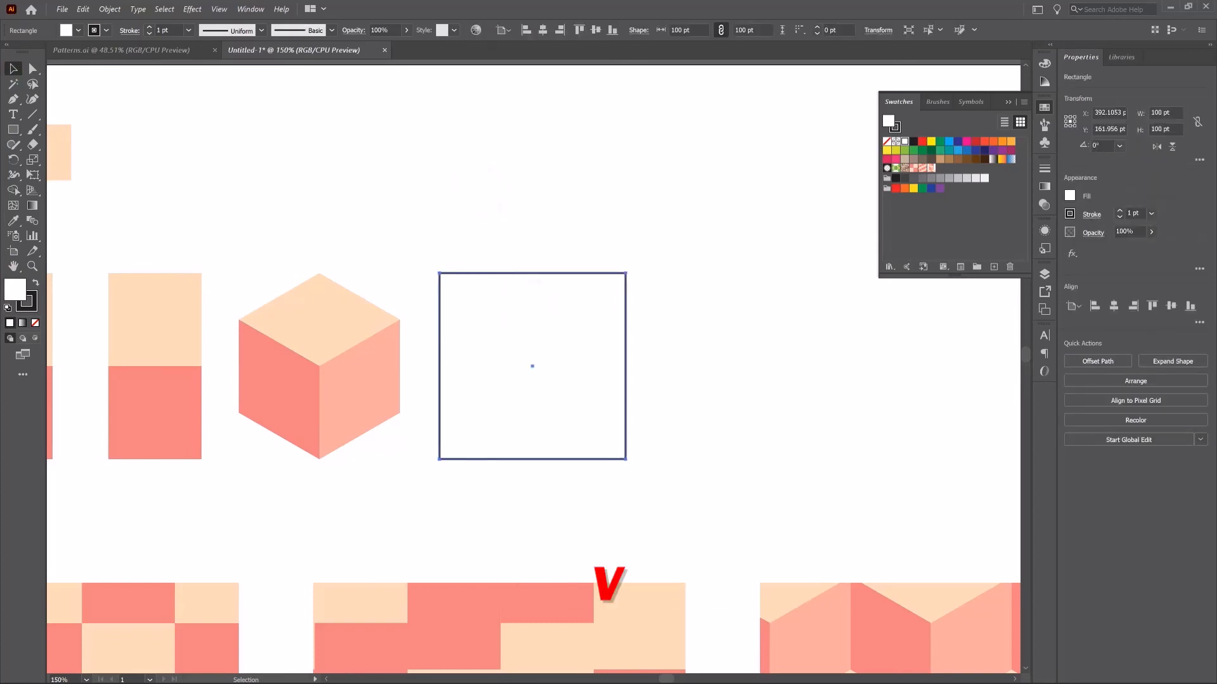
left_click(83, 9)
left_click(130, 60)
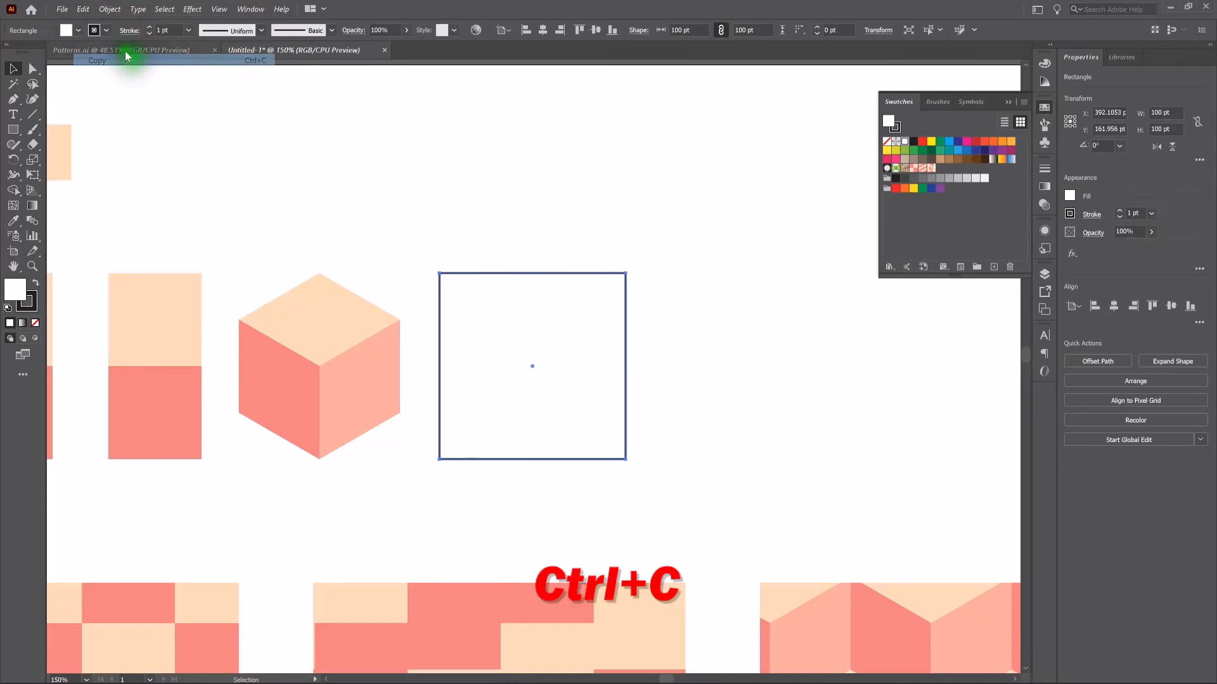
left_click(83, 9)
left_click(117, 83)
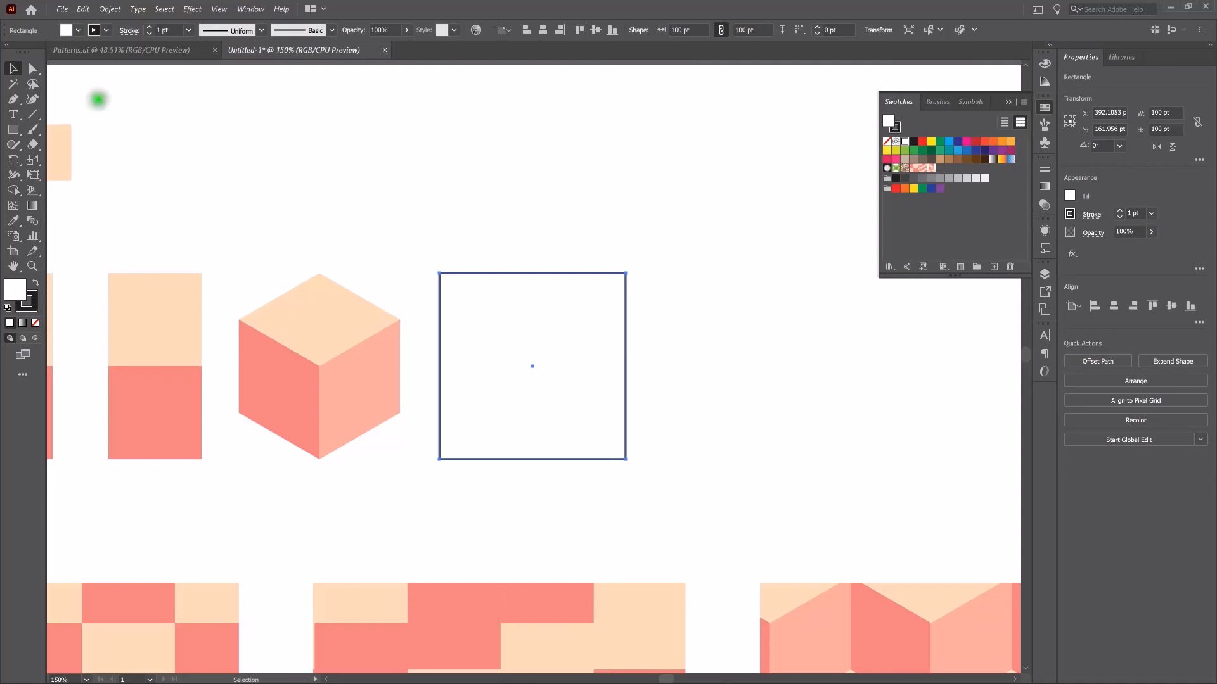
- Scale the pasted square uniformly to 40% about its centre
key("s")
double_click(32, 161)
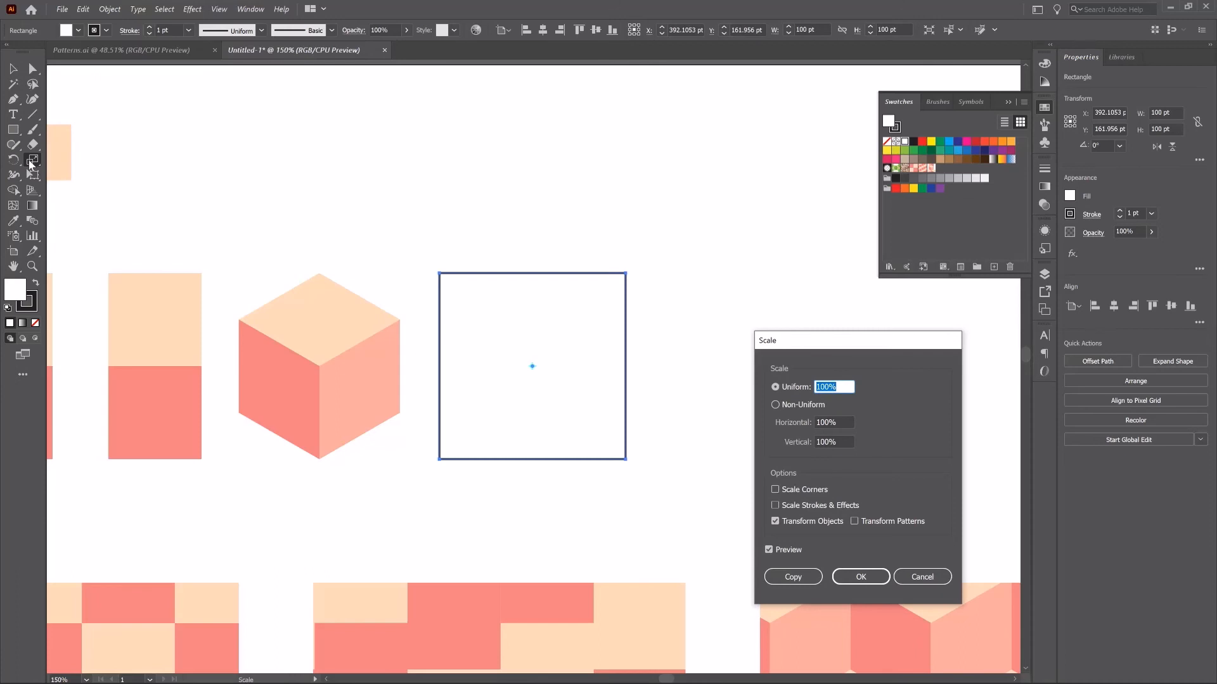
type("40")
left_click(862, 575)
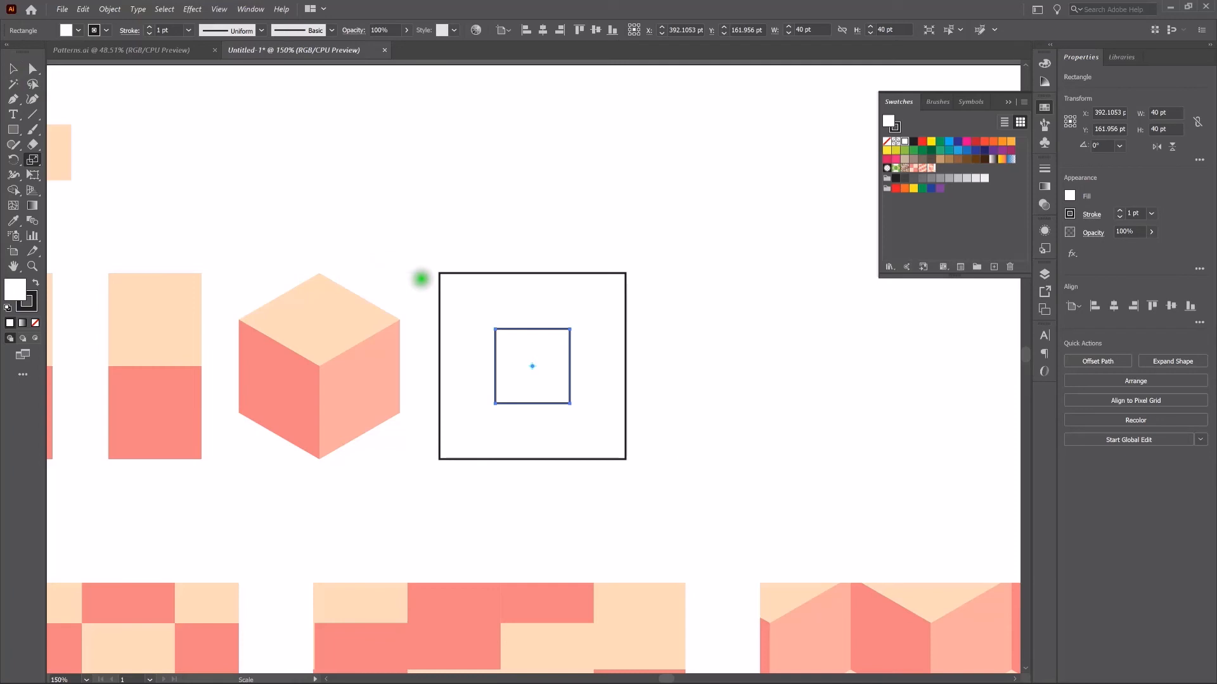
- Create a copy of the 100 pt square scaled non-uniformly to 100% horizontally and 10% vertically
left_click(18, 70)
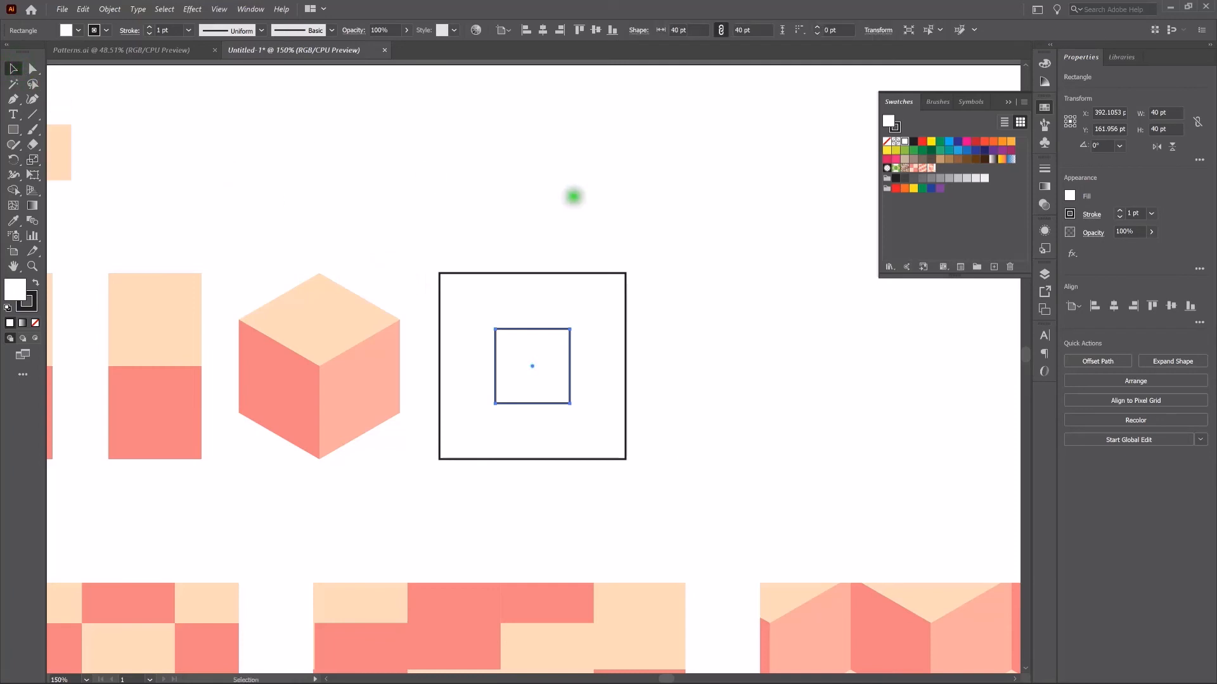
left_click(576, 285)
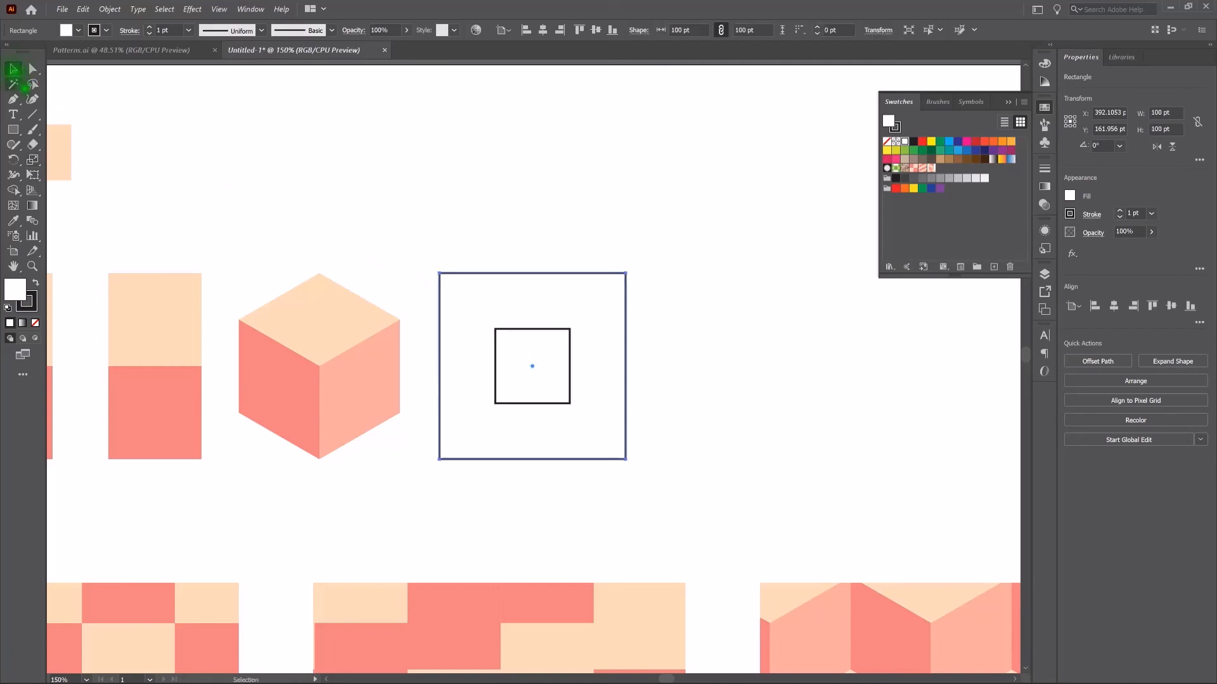
double_click(32, 160)
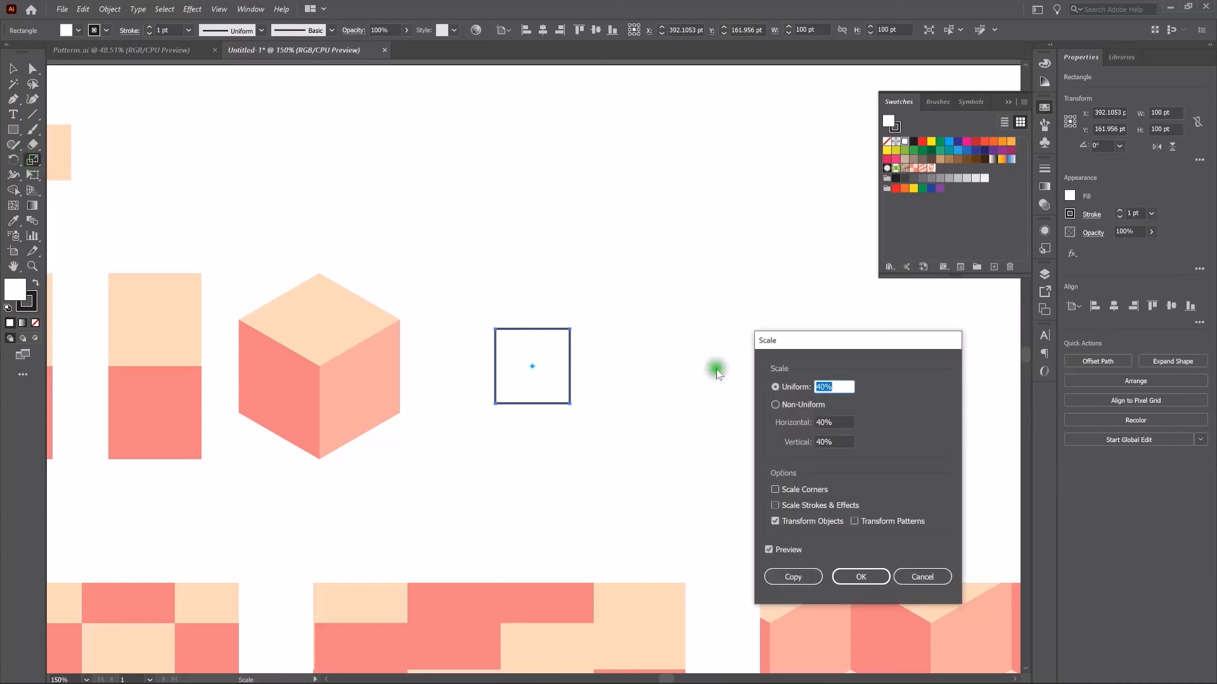
left_click(774, 404)
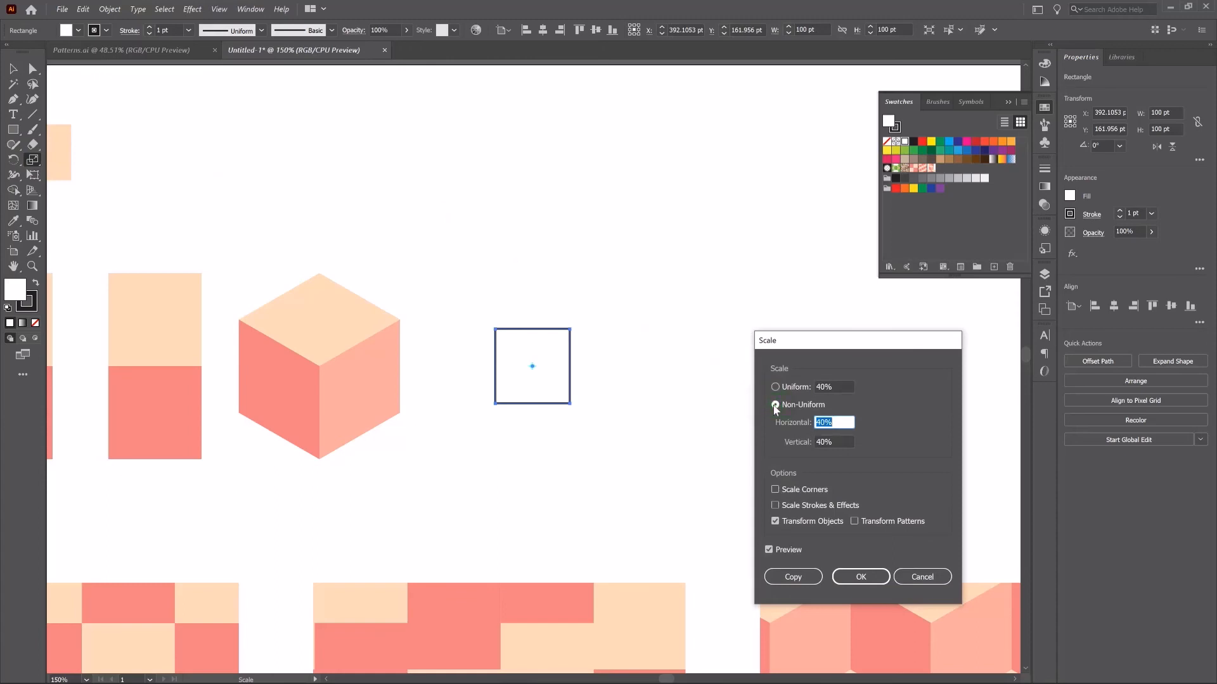
type("100")
key("Tab")
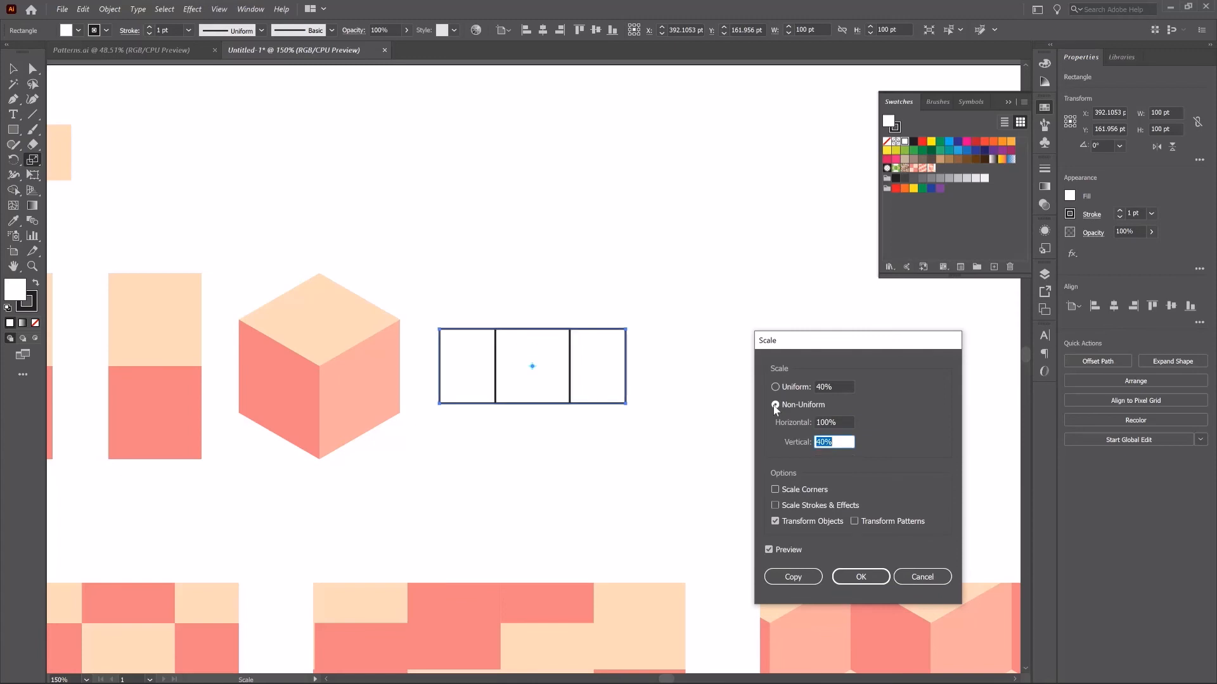
type("10")
left_click(797, 577)
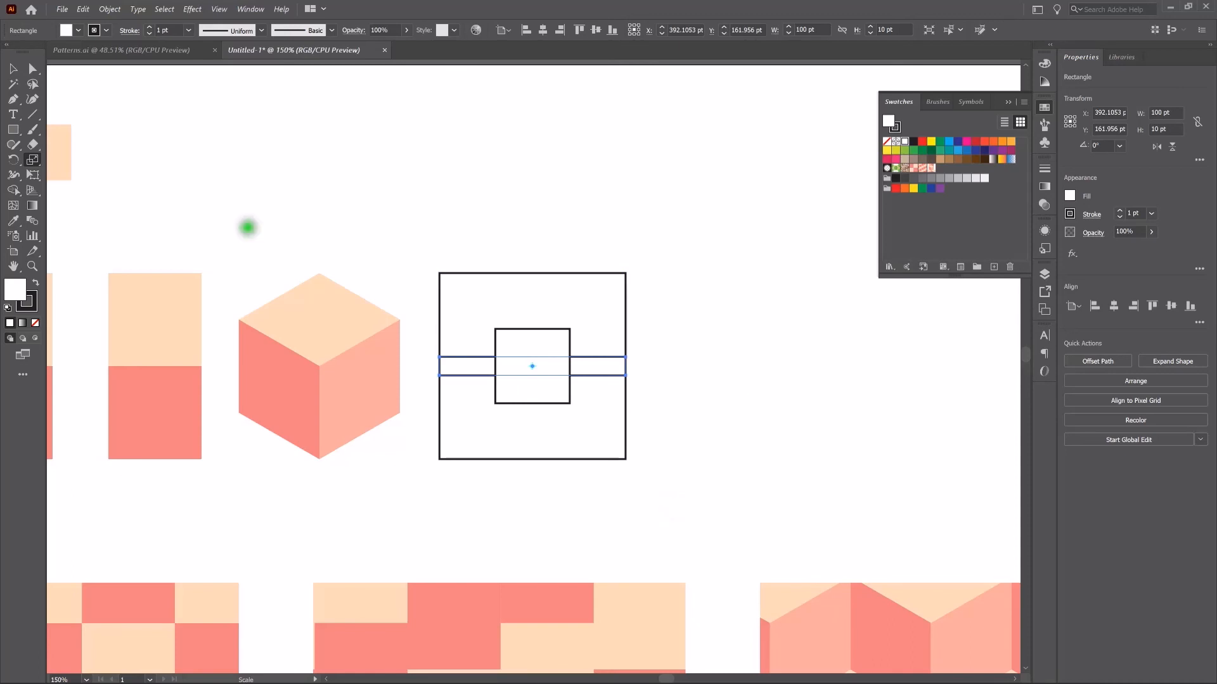
left_click(13, 68)
left_click(581, 194)
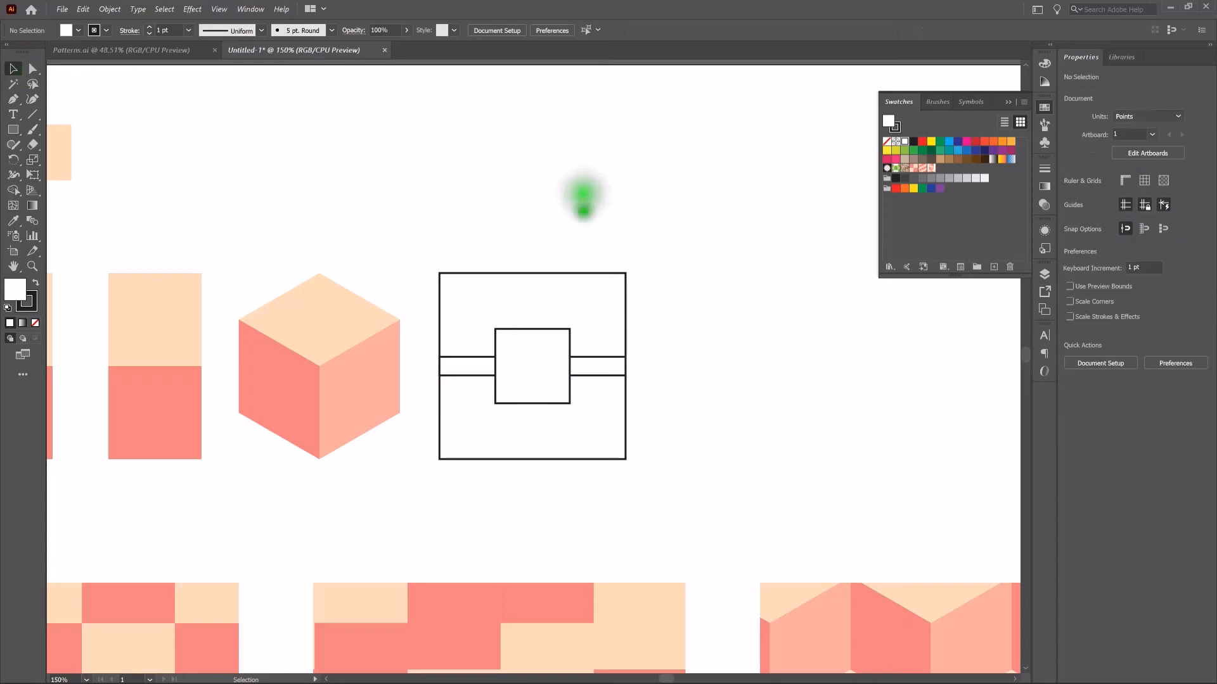
- Create another copy of the 100 pt square scaled non-uniformly to 10% horizontally and 100% vertically
left_click(577, 292)
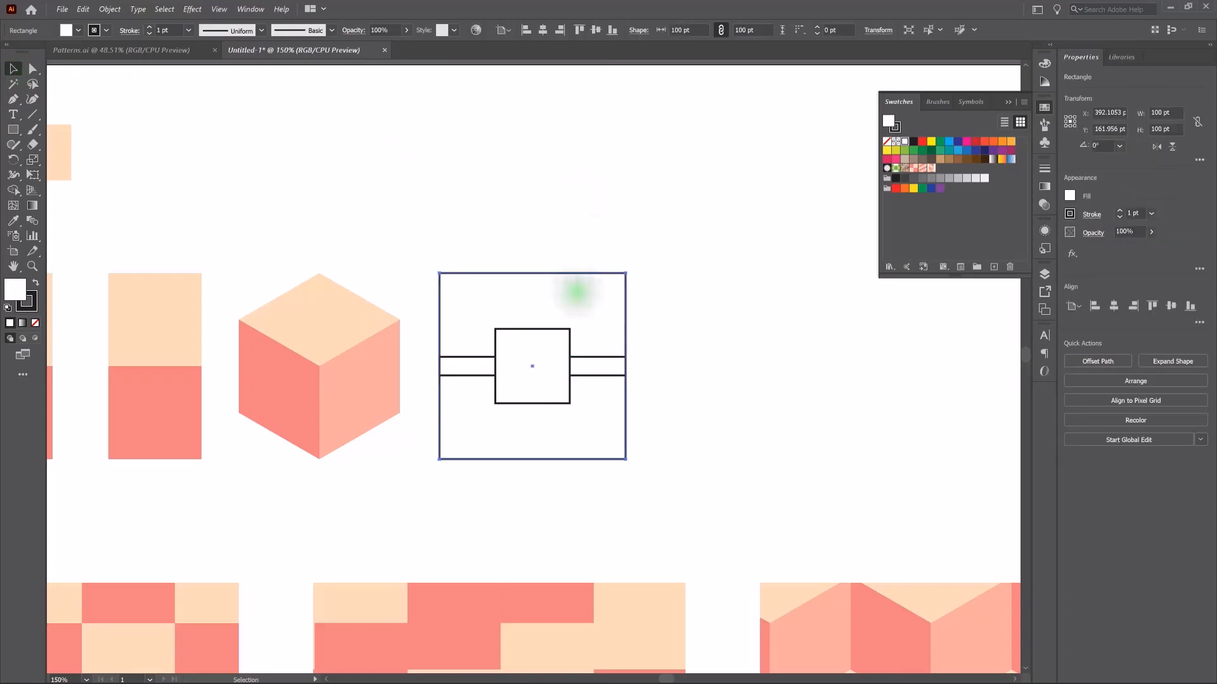
double_click(33, 160)
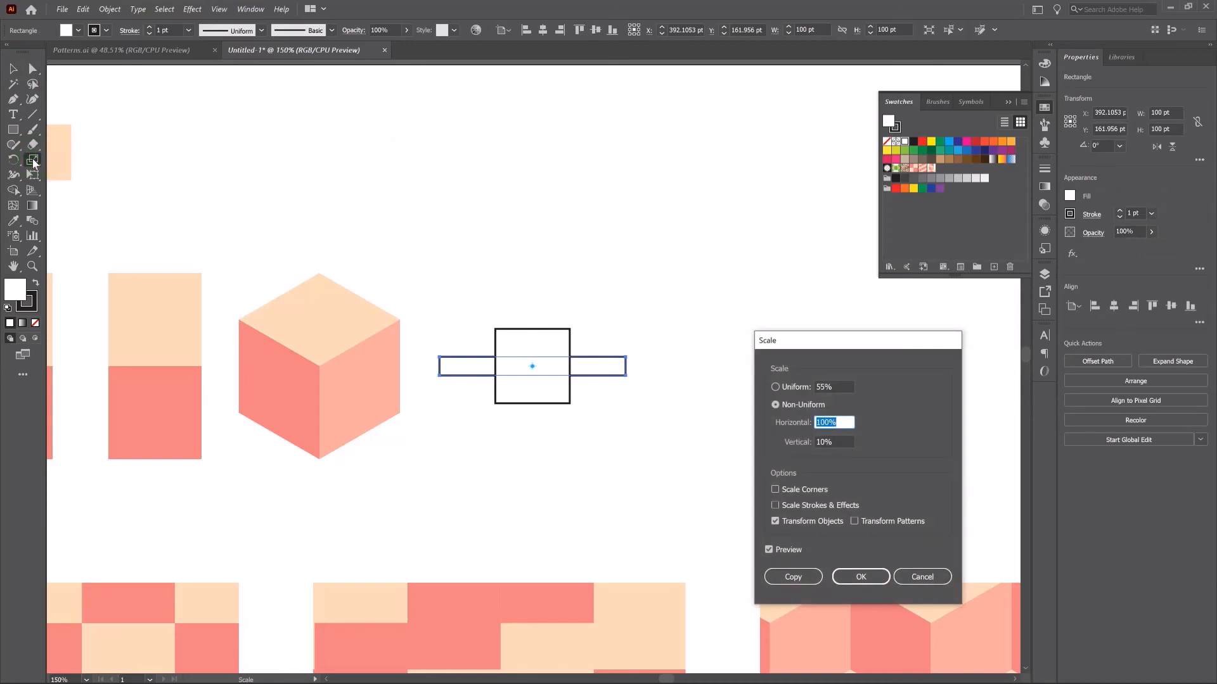
type("10")
key("Tab")
type("10")
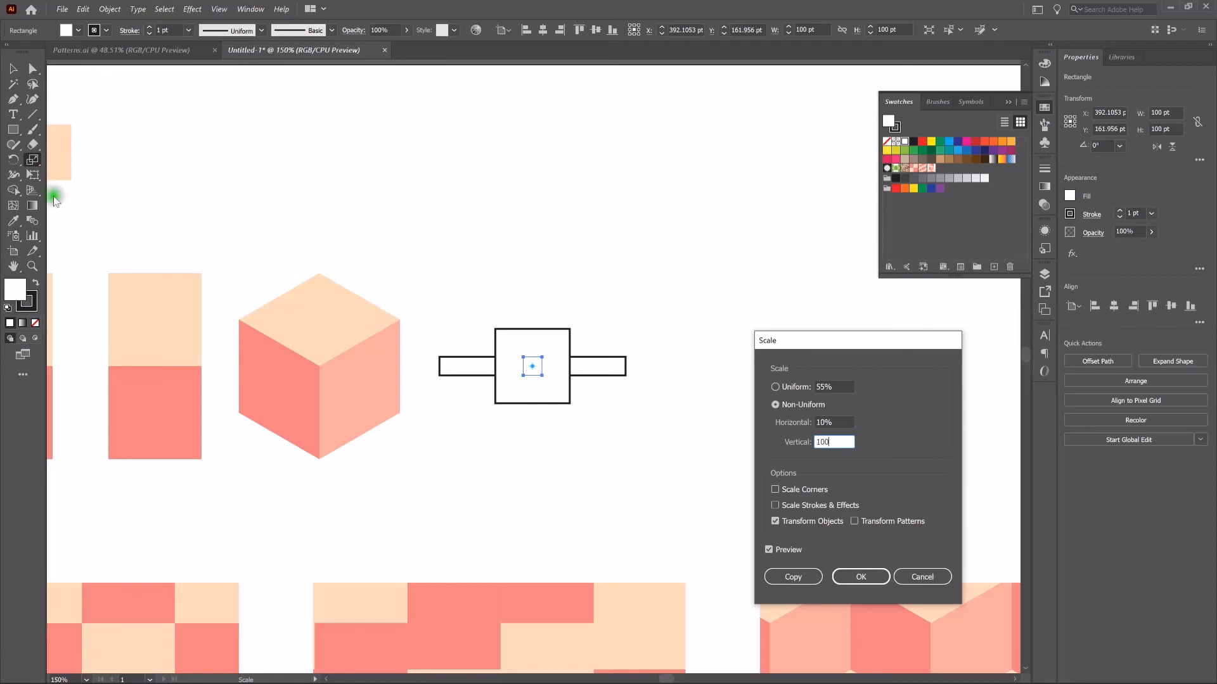
left_click(786, 578)
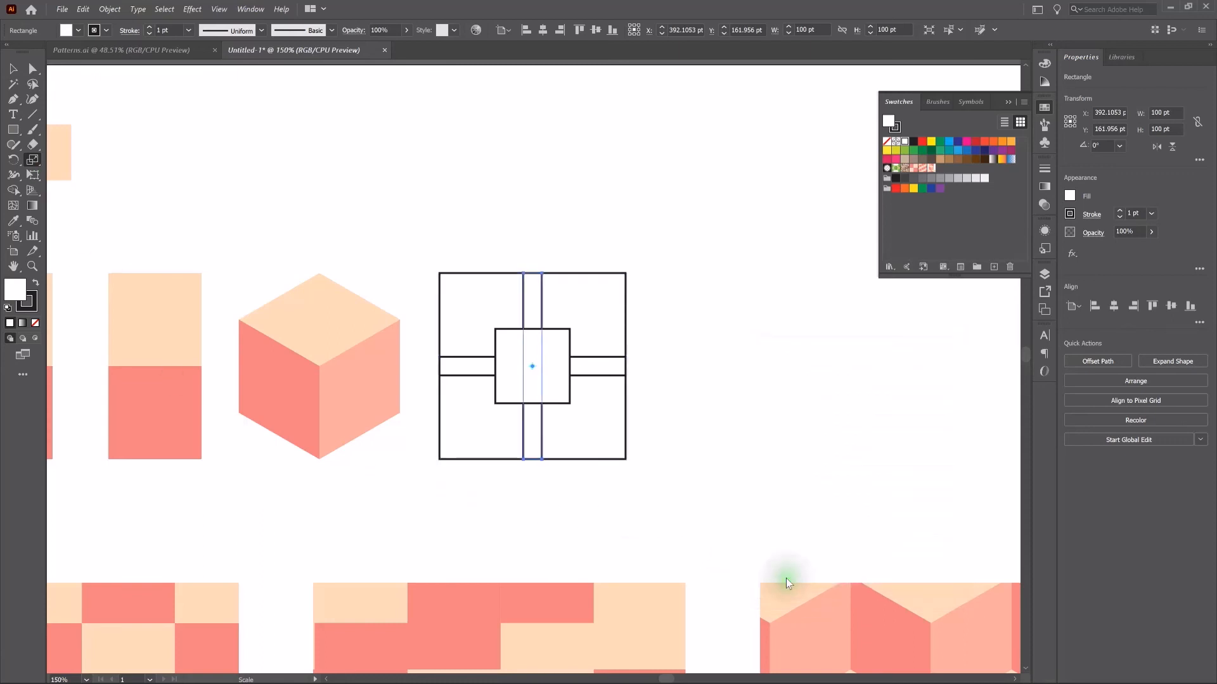
left_click(13, 68)
left_click(365, 188)
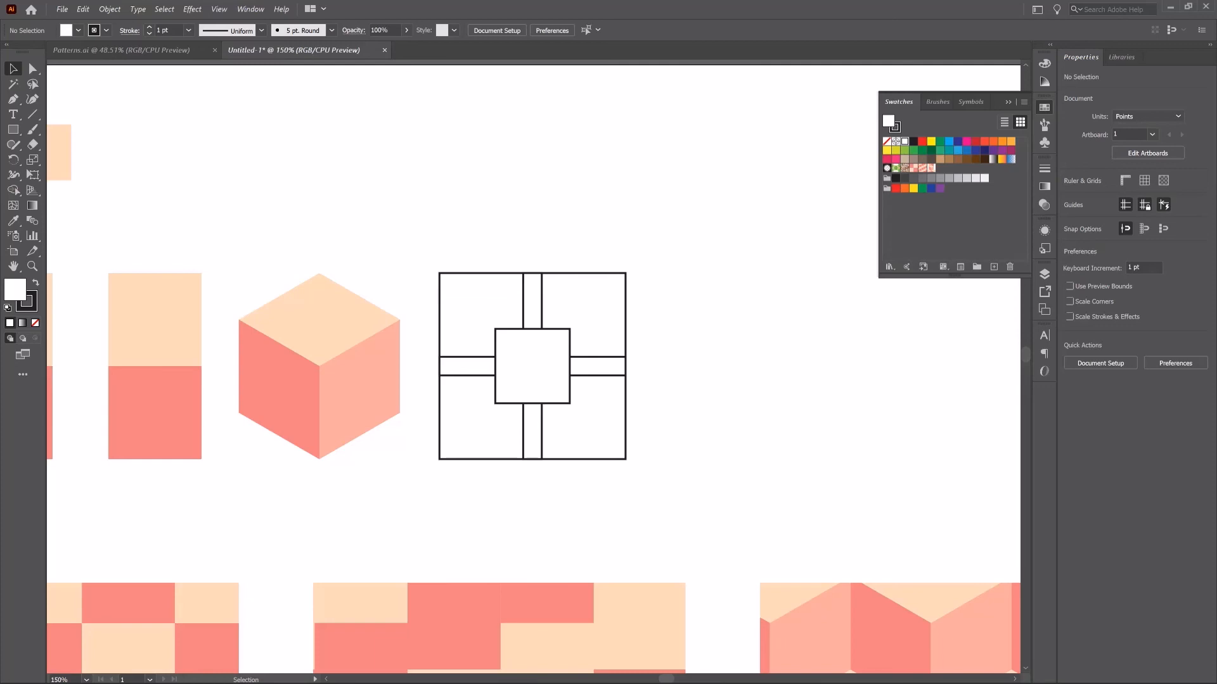
- Select both the vertical and horizontal bars and bring them in front of the small central square
left_click(584, 216)
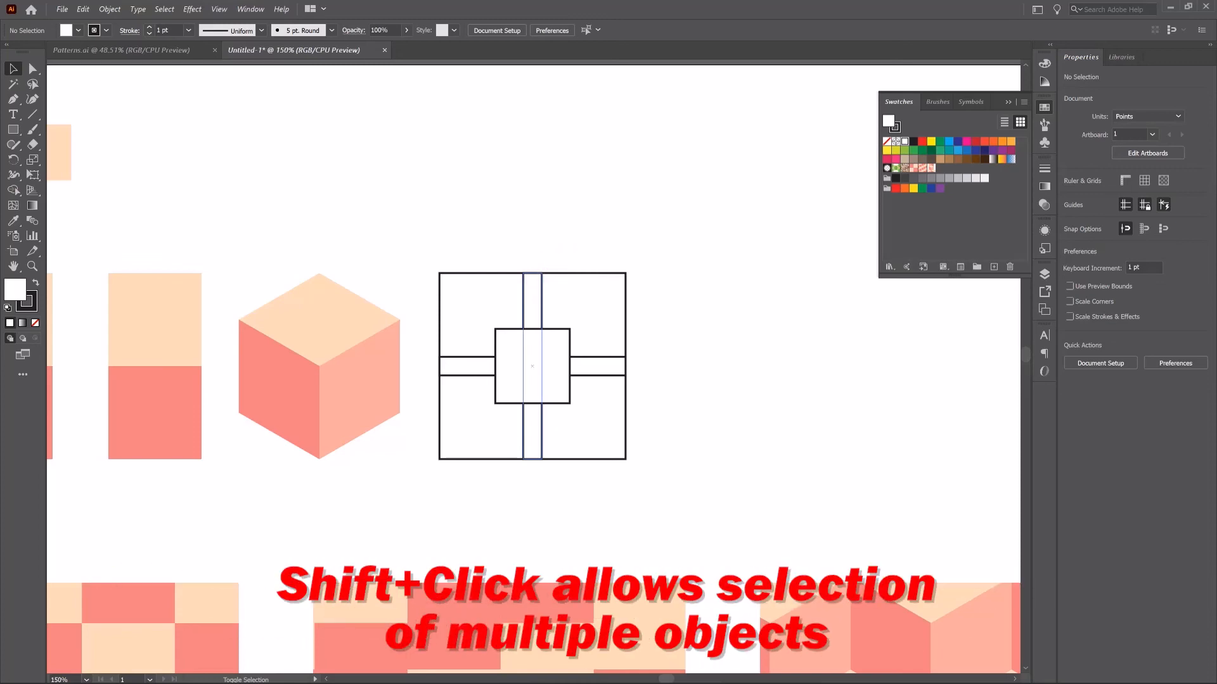
left_click(534, 284, "shift")
left_click(605, 365, "shift")
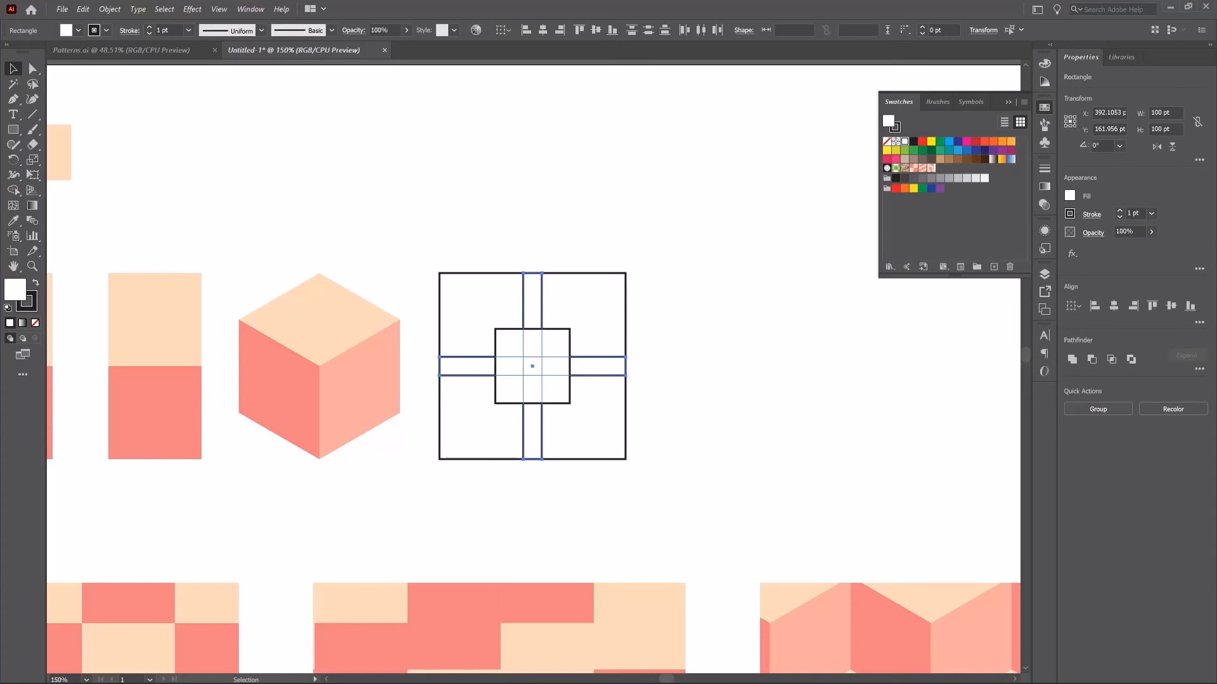
right_click(609, 366)
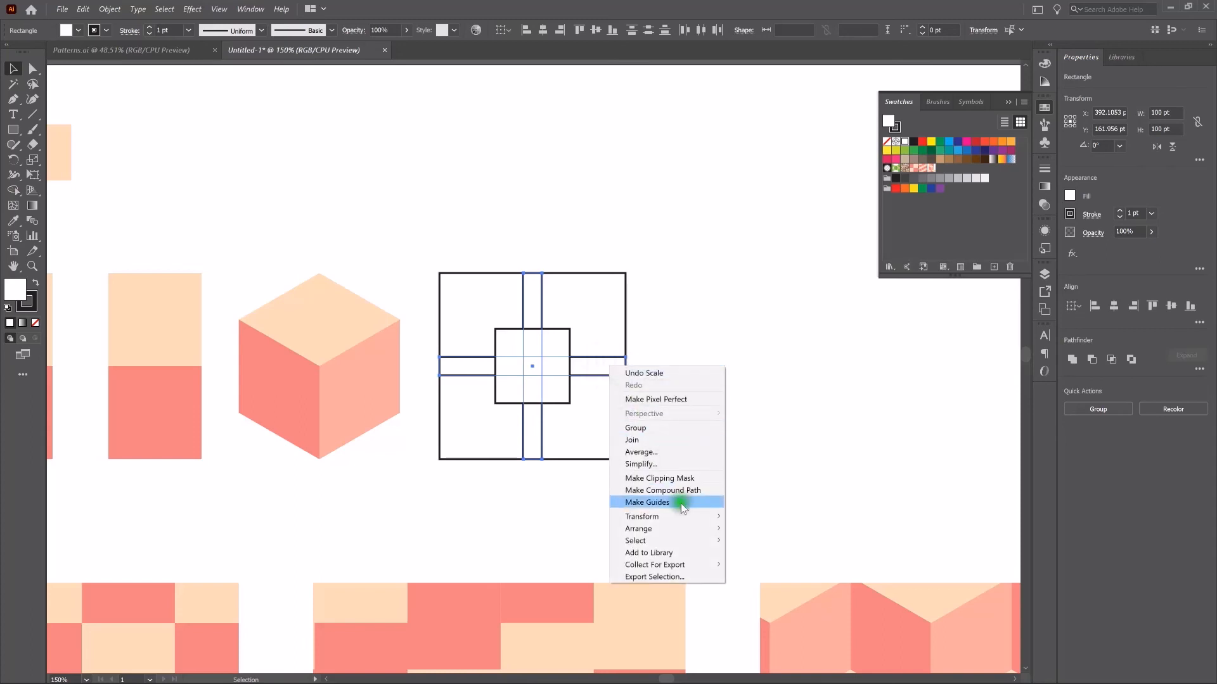
mouse_move(686, 529)
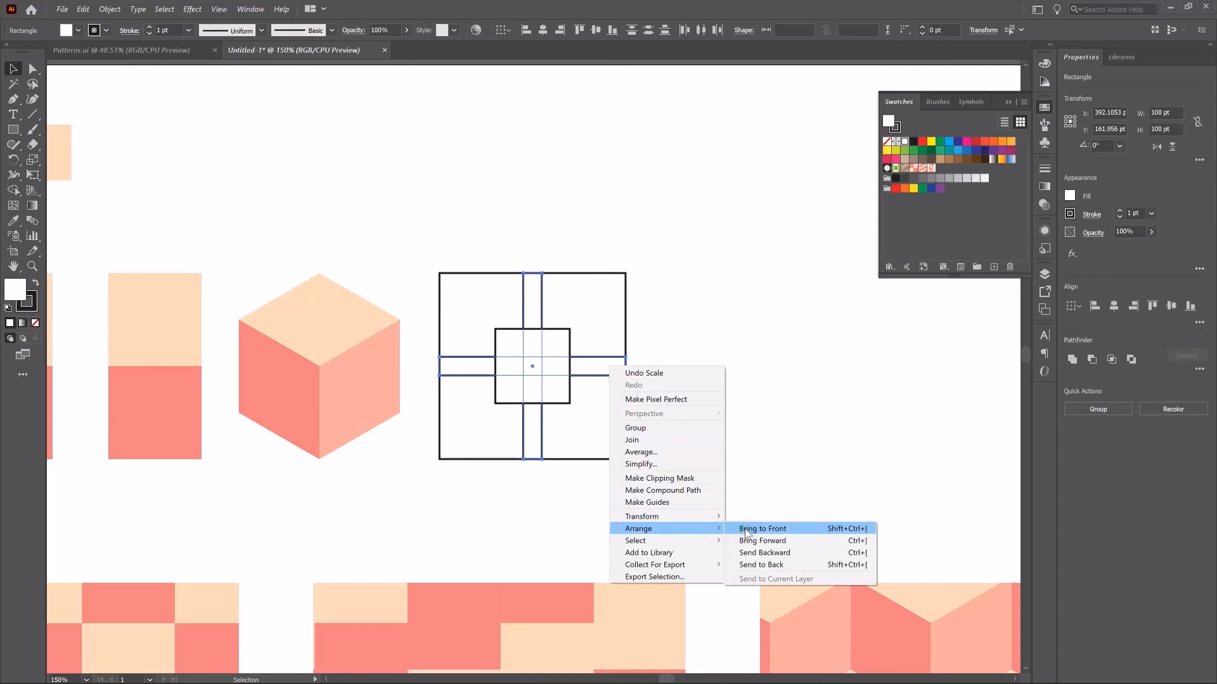
left_click(745, 529)
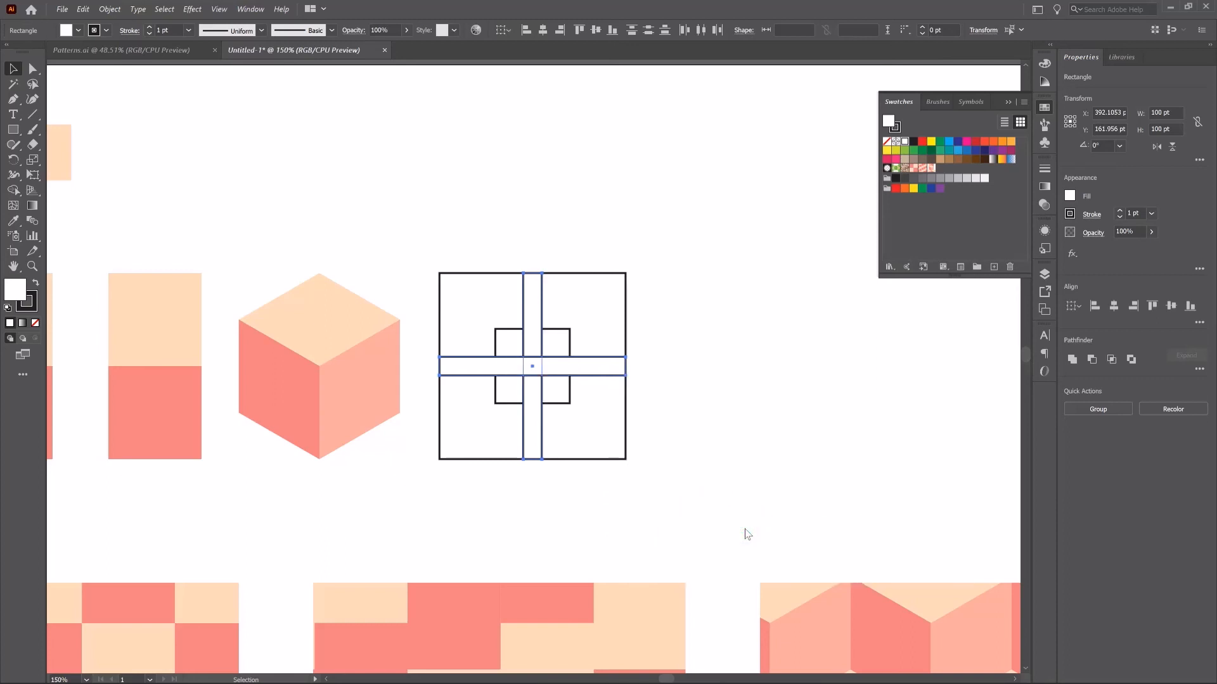
left_click(110, 9)
mouse_move(133, 36)
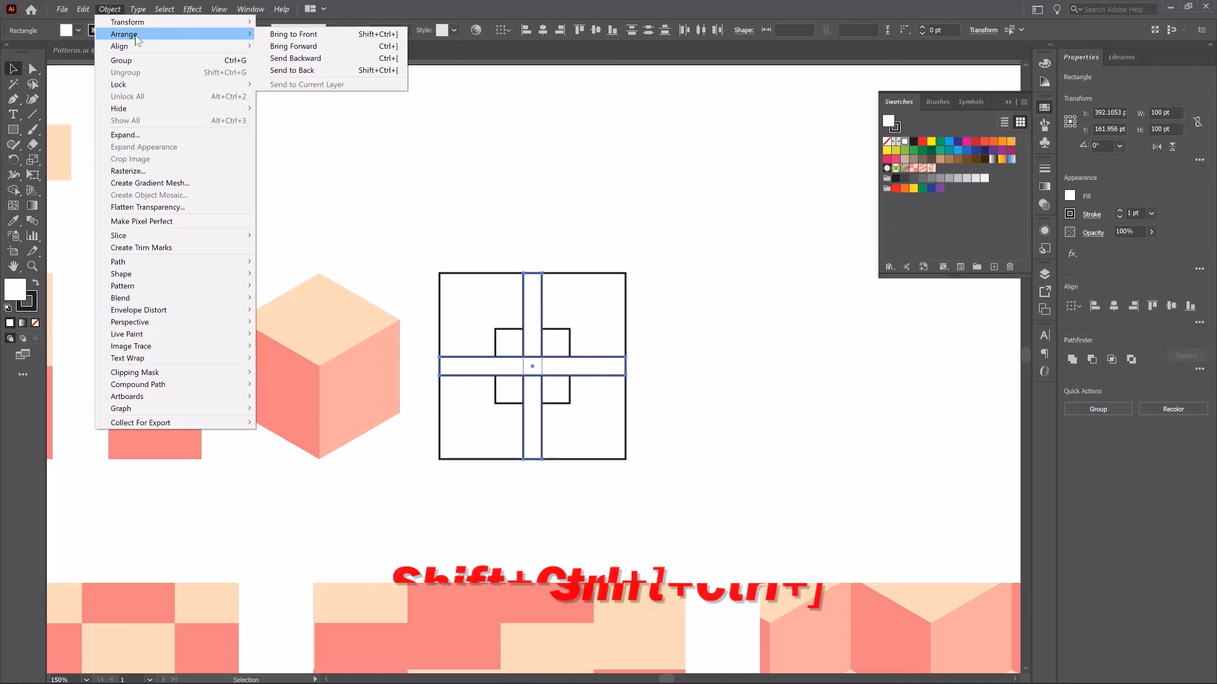
left_click(281, 9)
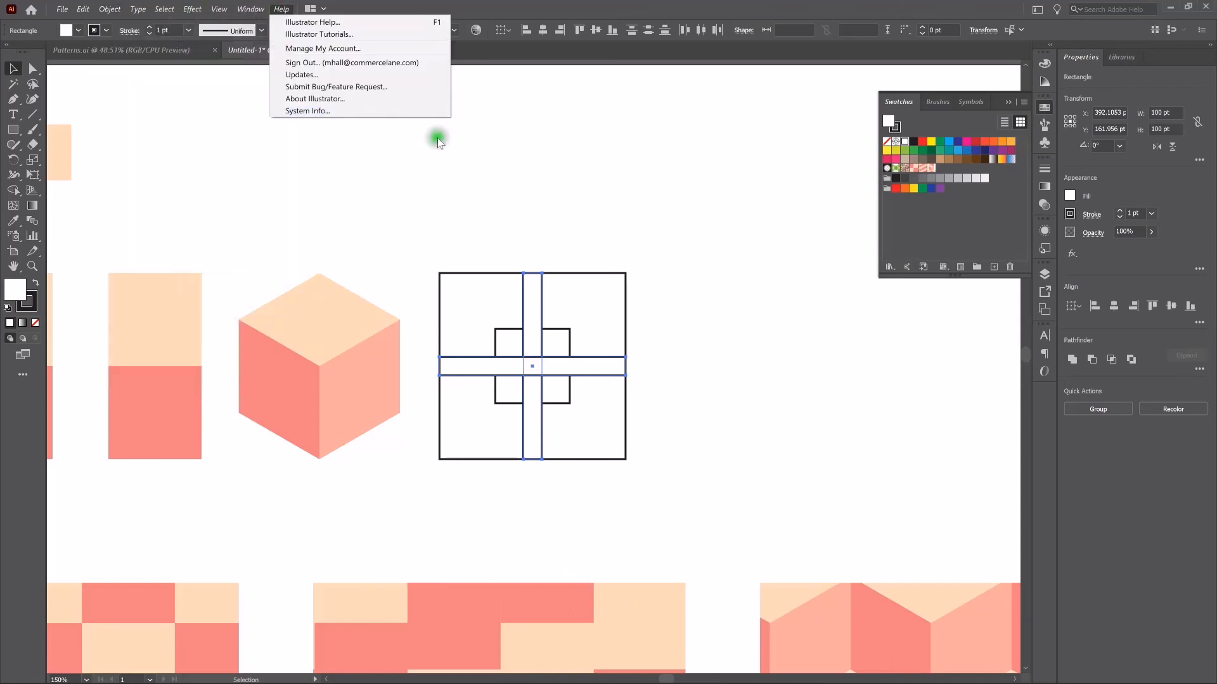
left_click(575, 209)
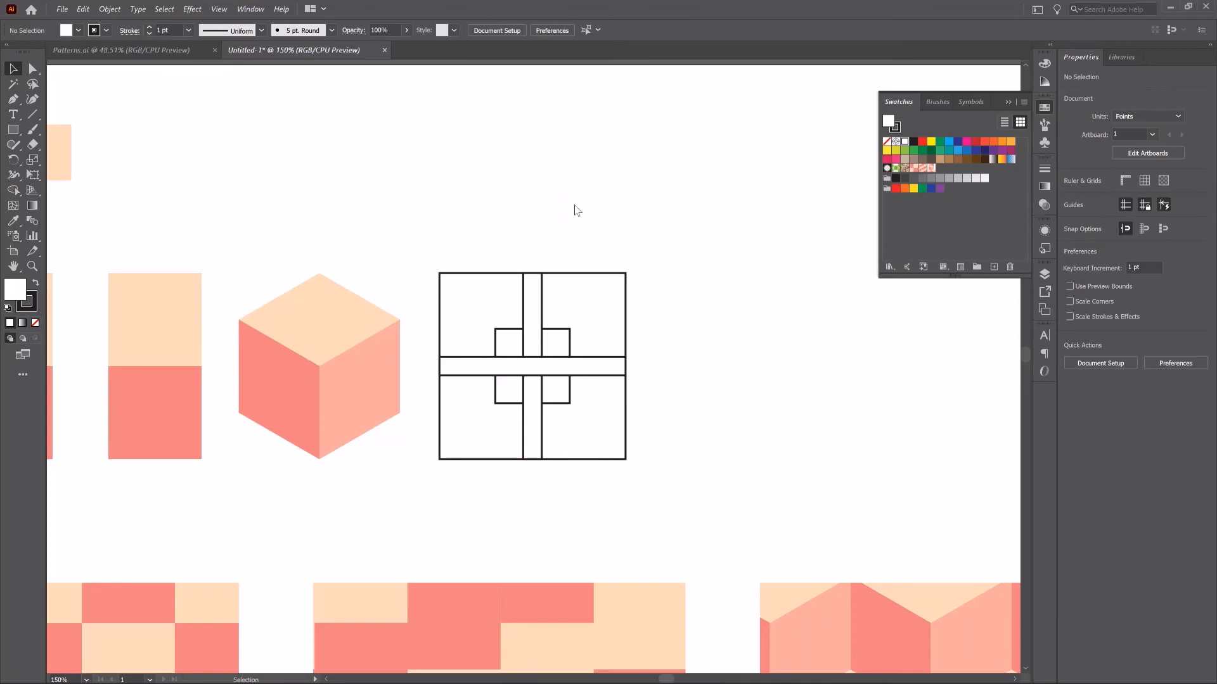
- Apply the light peach sample square's fill and stroke to the 100 pt square using the Eyedropper
key("ctrl+minus")
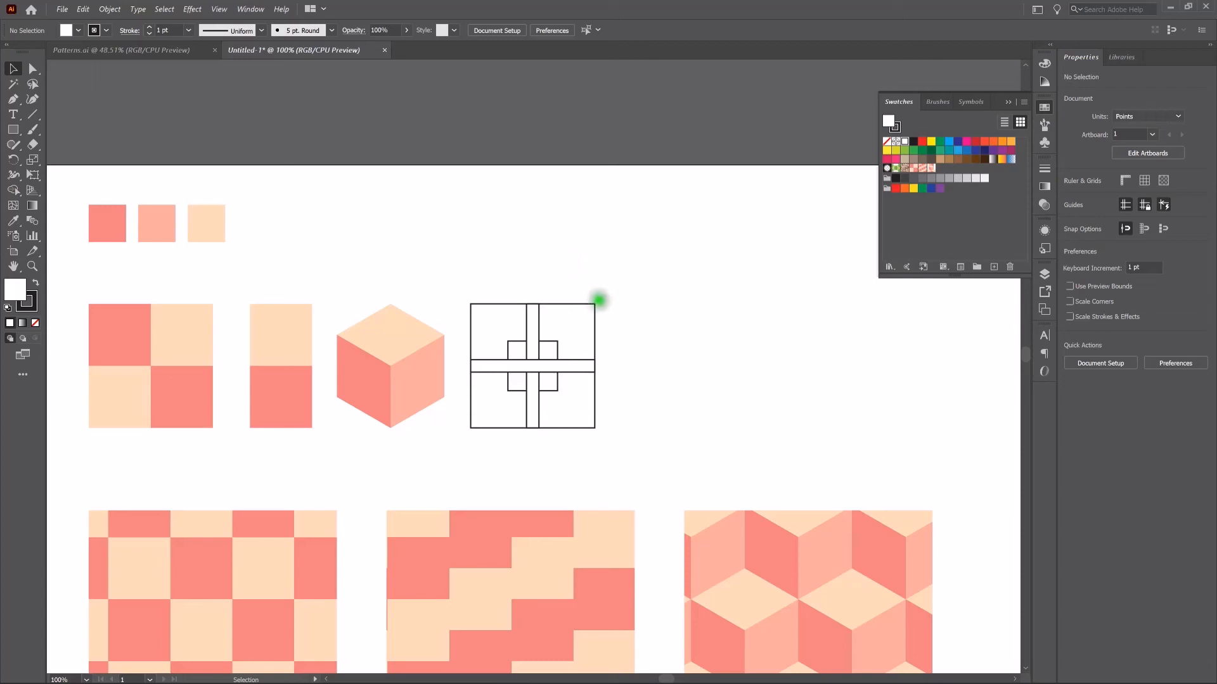
left_click(584, 312)
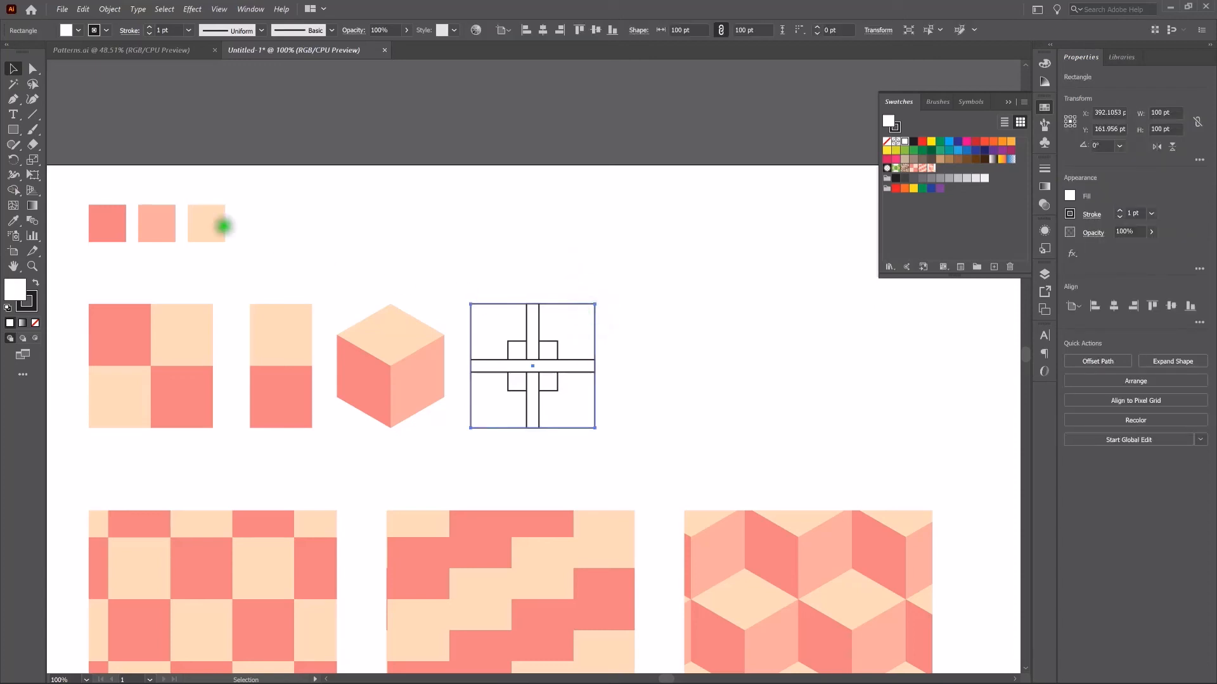
key("i")
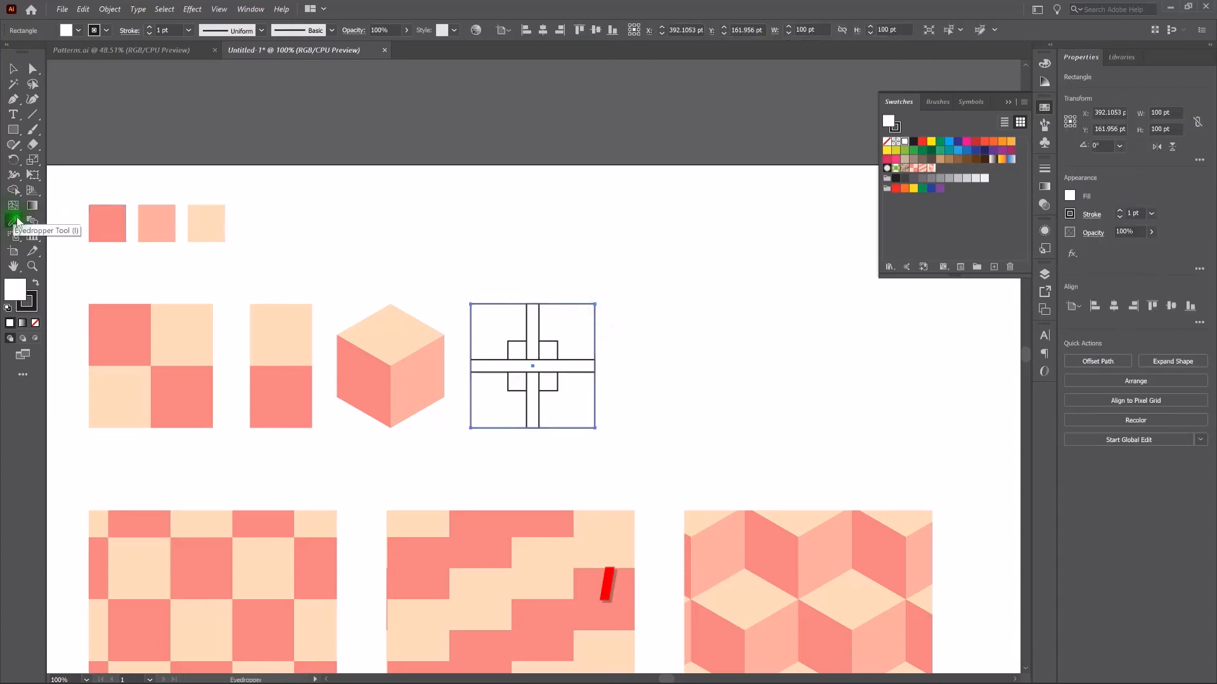
left_click(207, 223)
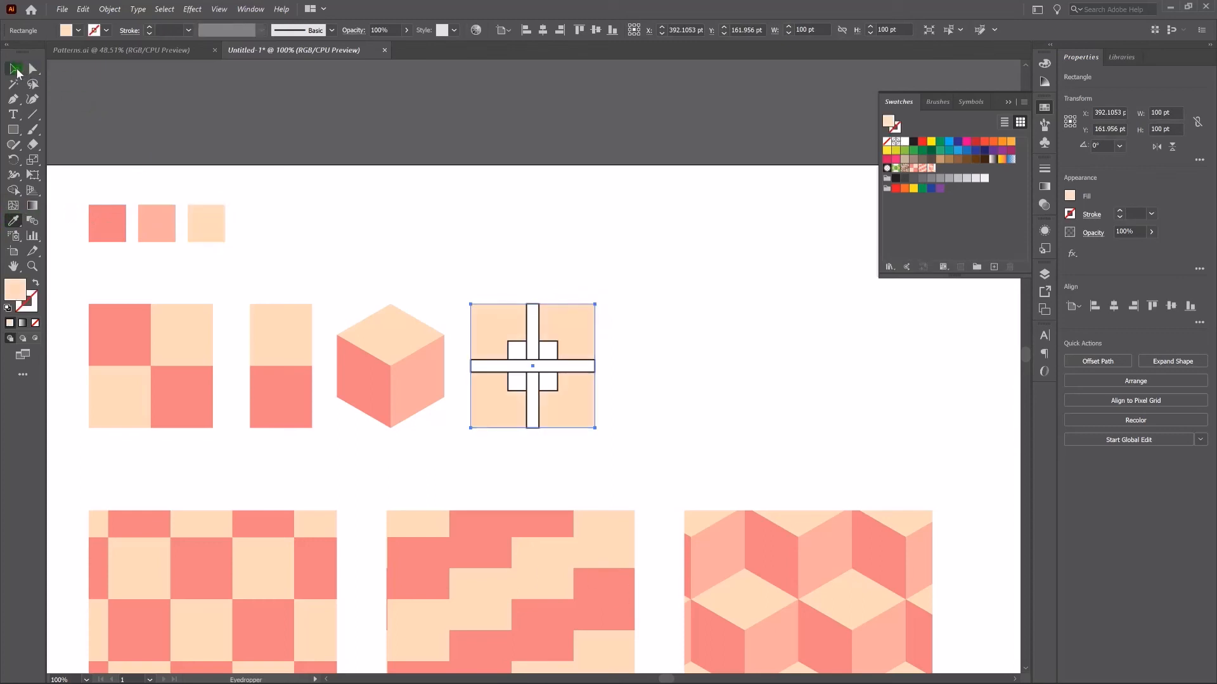
key("v")
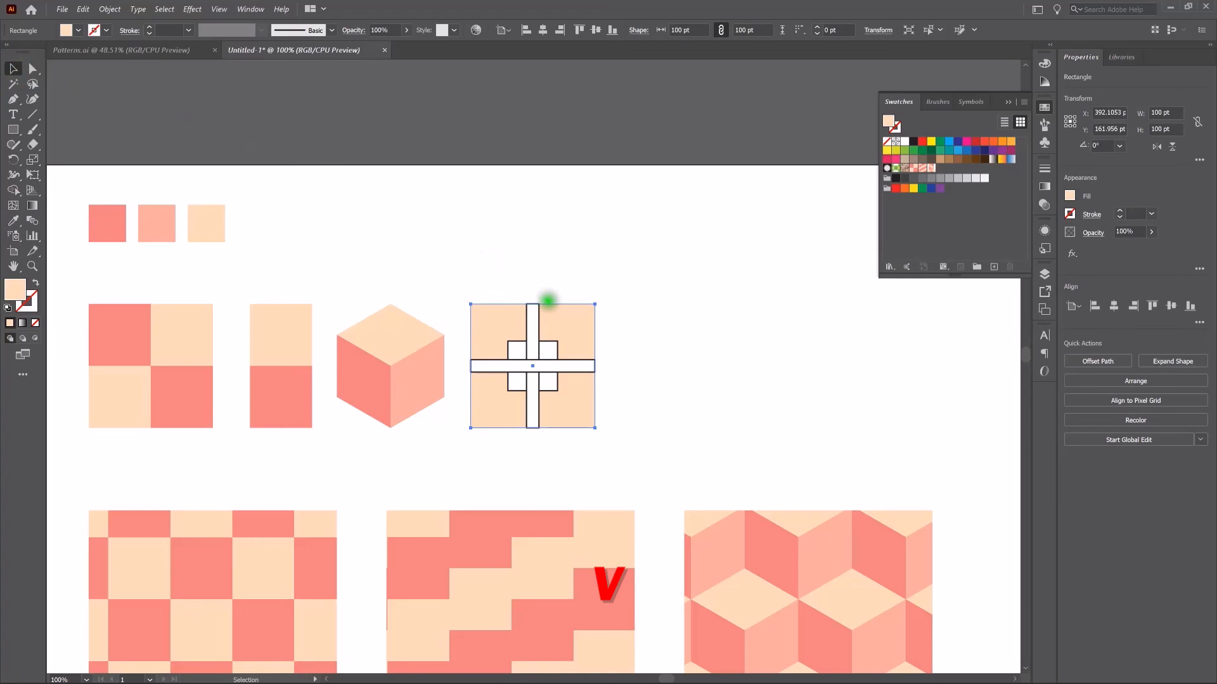
- Apply the medium pink sample square's appearance to the 40 pt central square with the Eyedropper, then deselect it
left_click(547, 345)
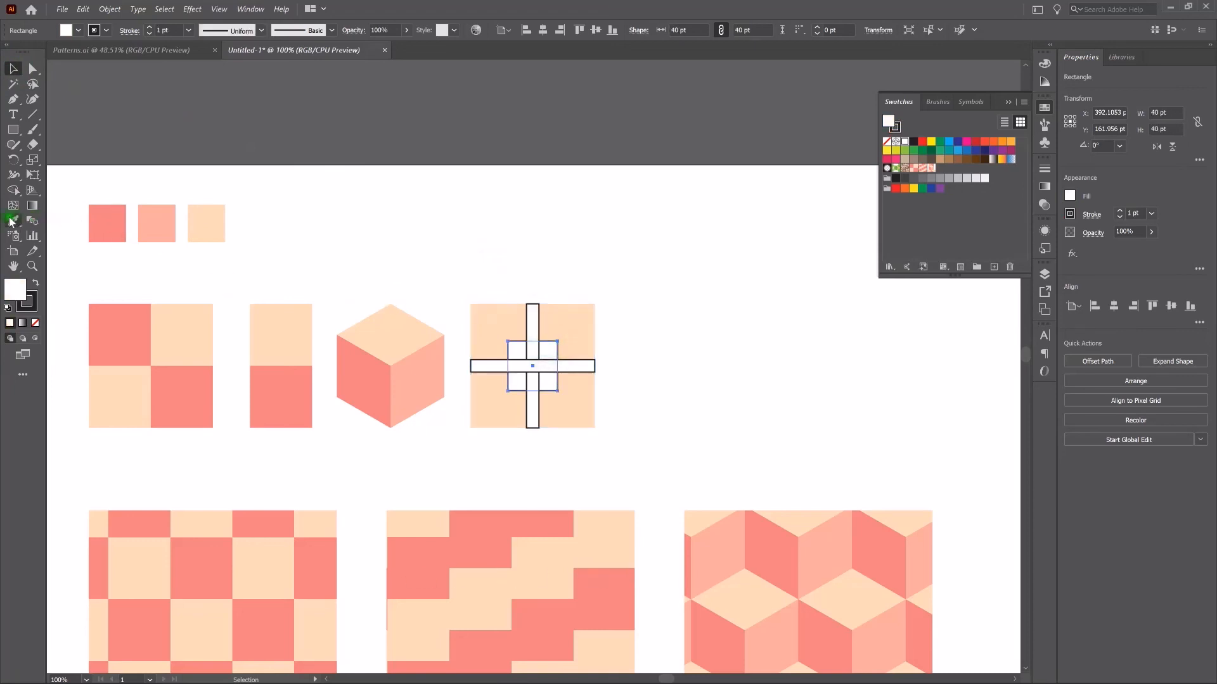
key("i")
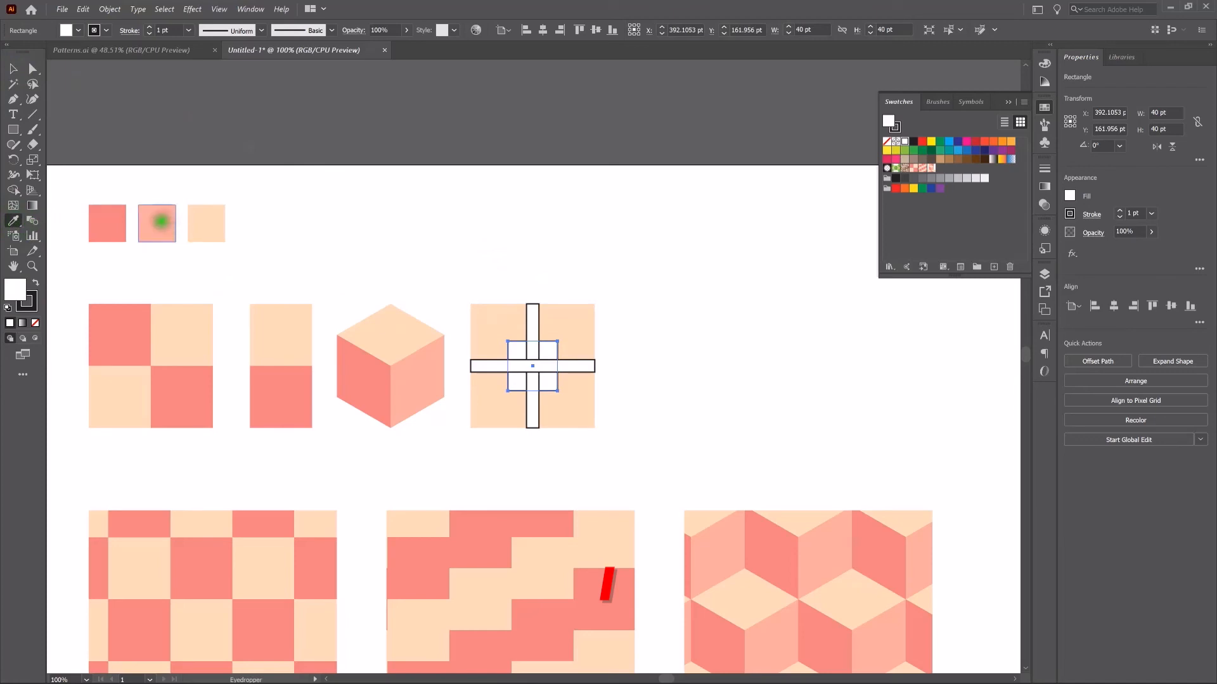
left_click(158, 218)
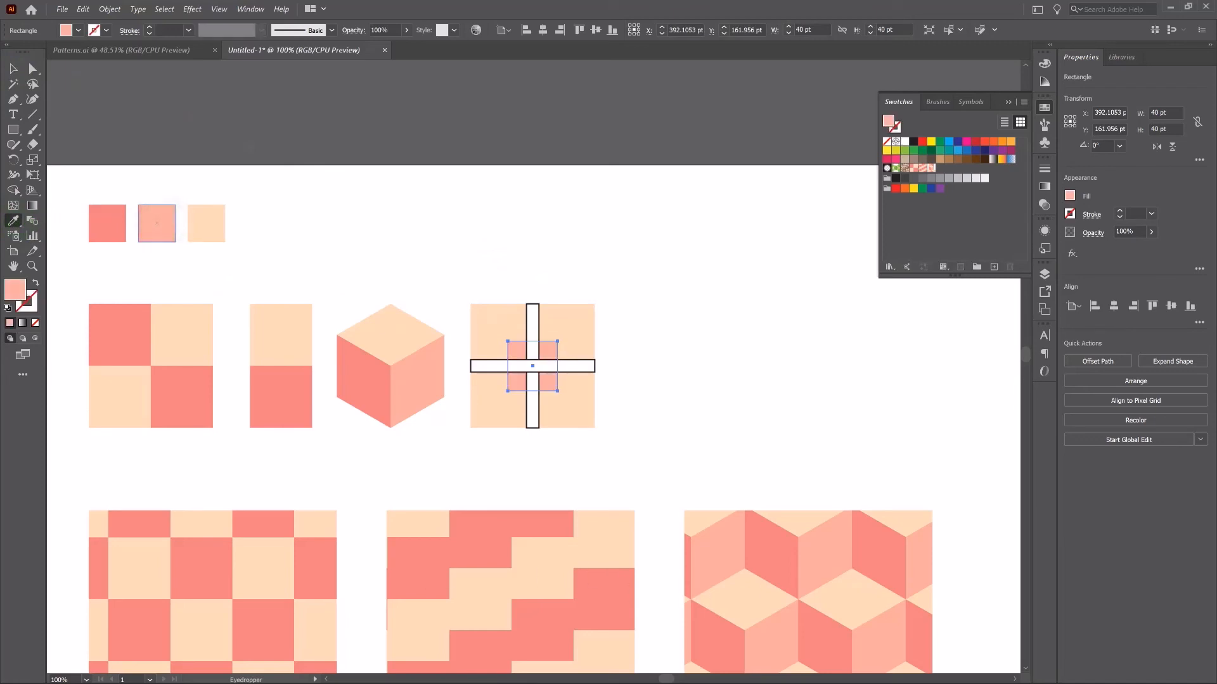
left_click(13, 68)
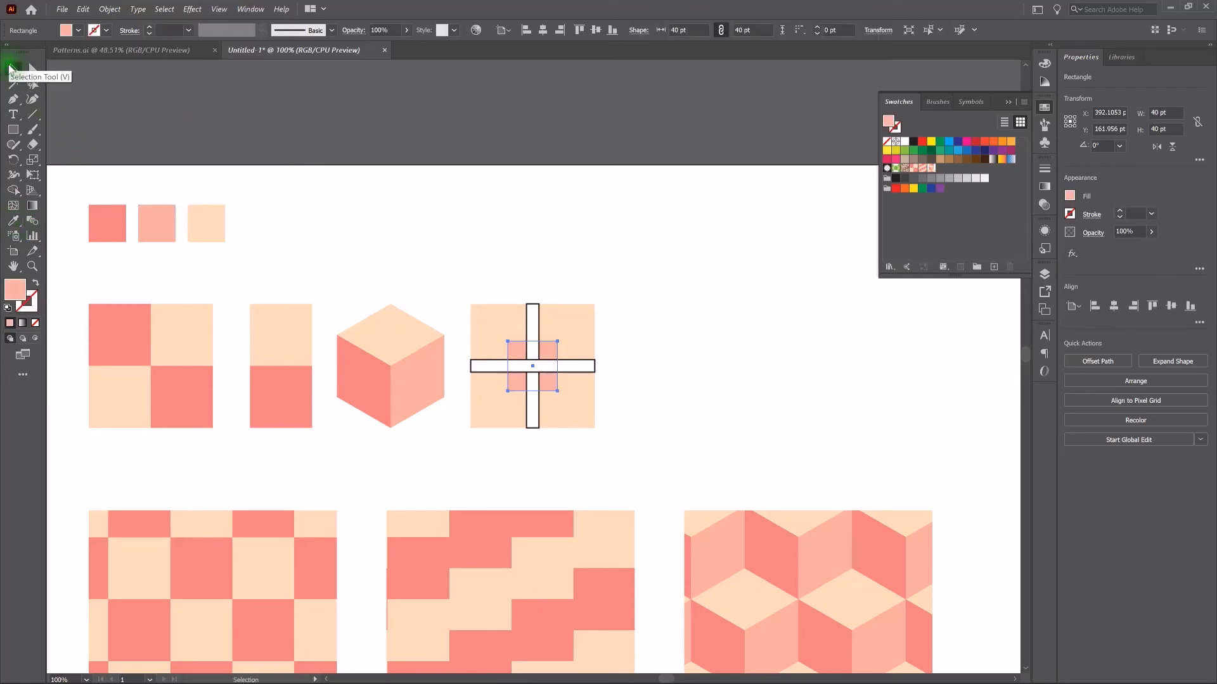
key("v")
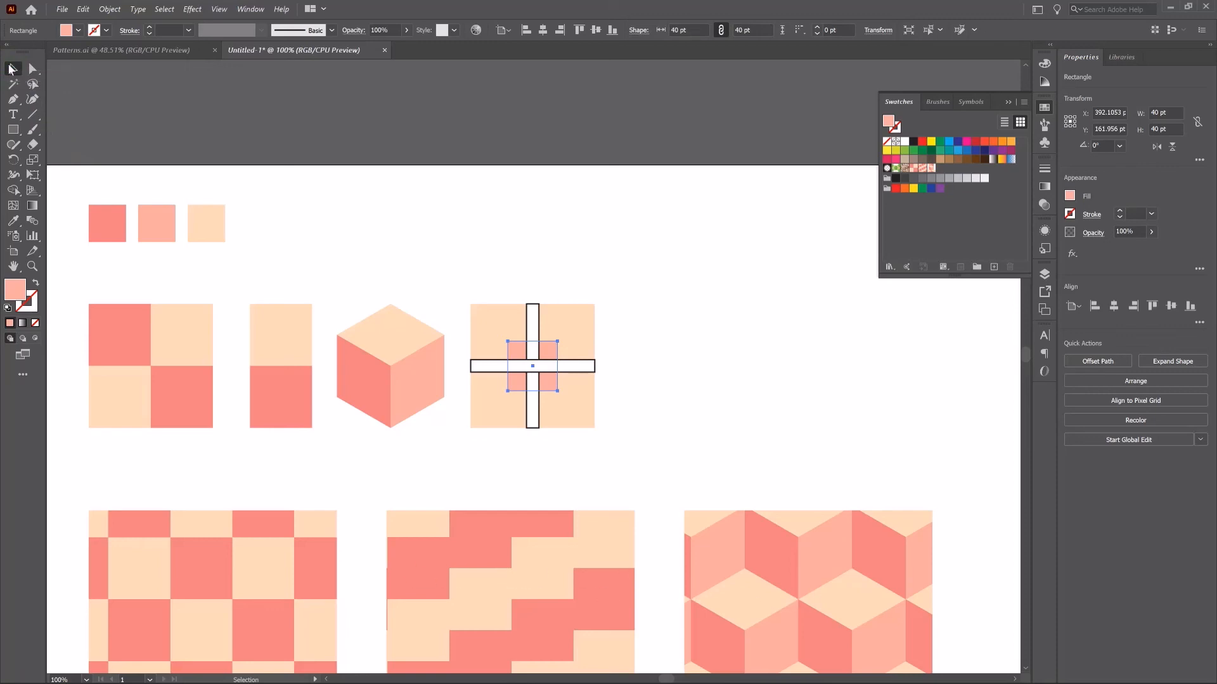
left_click(557, 214)
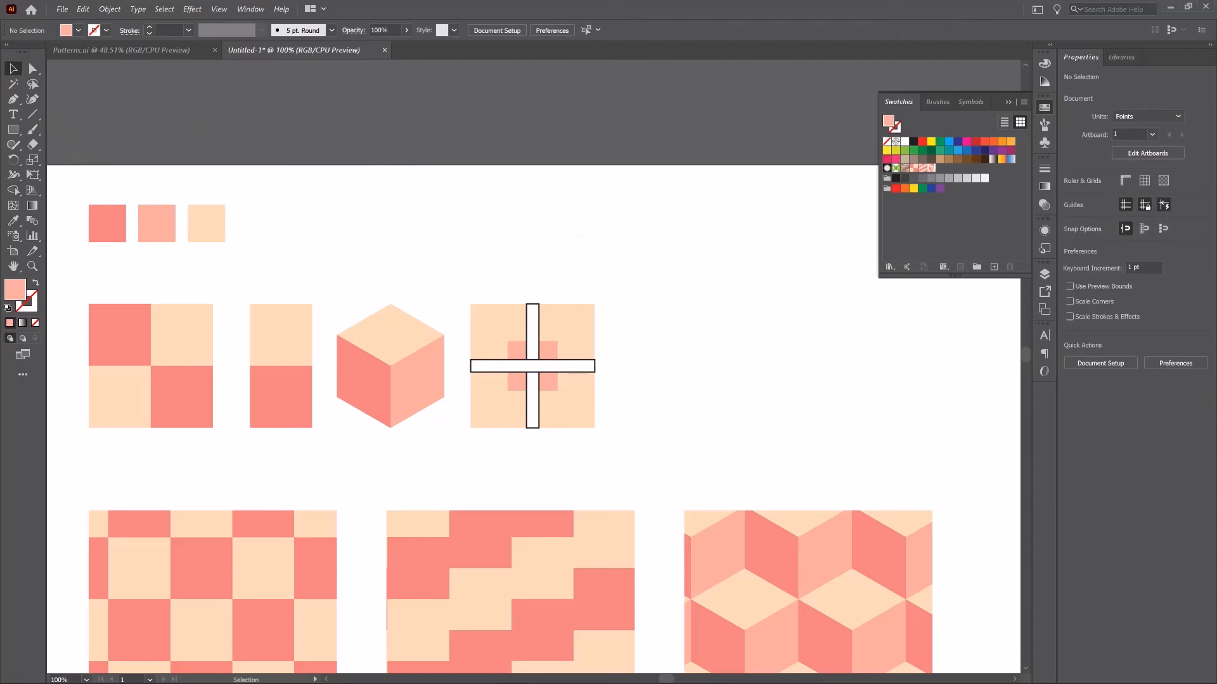
- Select both crossing bars and apply the dark coral sample square's appearance to them with the Eyedropper
left_click(532, 315)
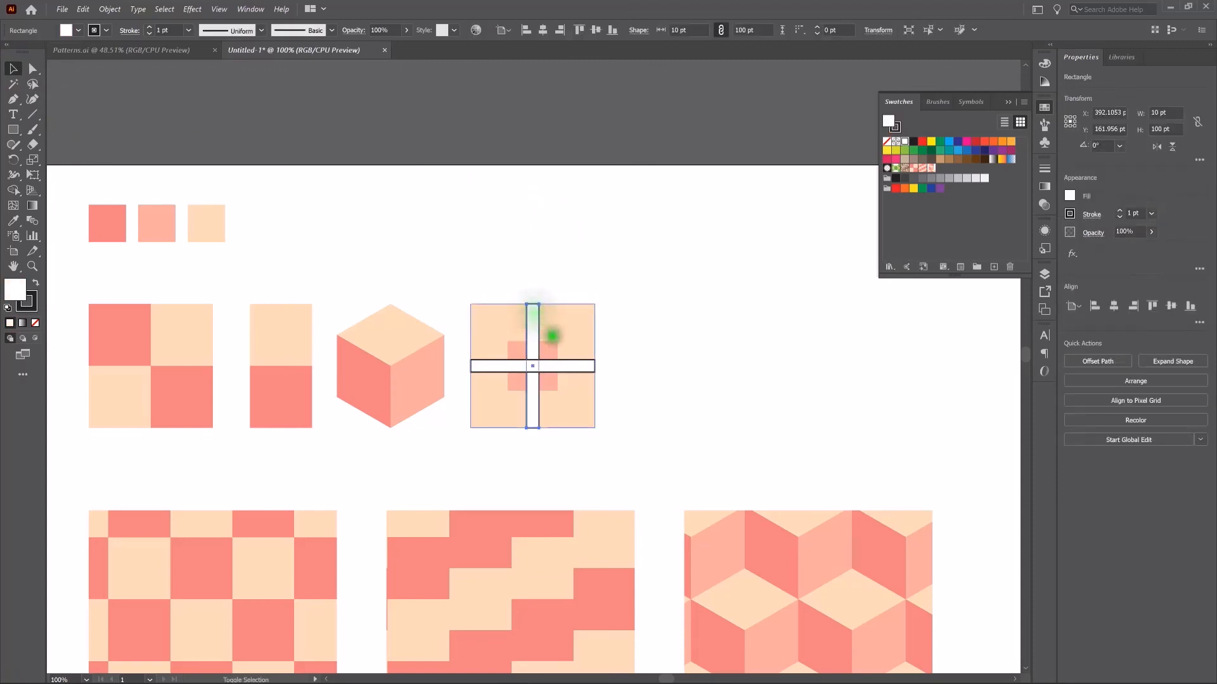
left_click(571, 366, "shift")
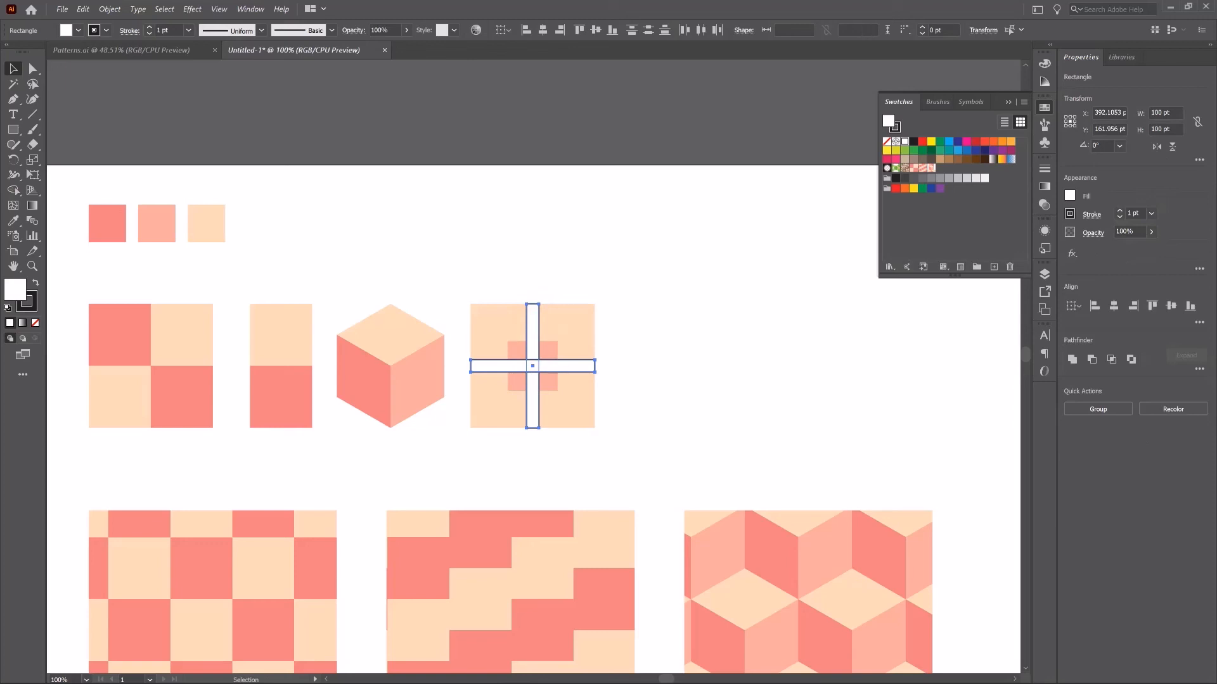
left_click(15, 222)
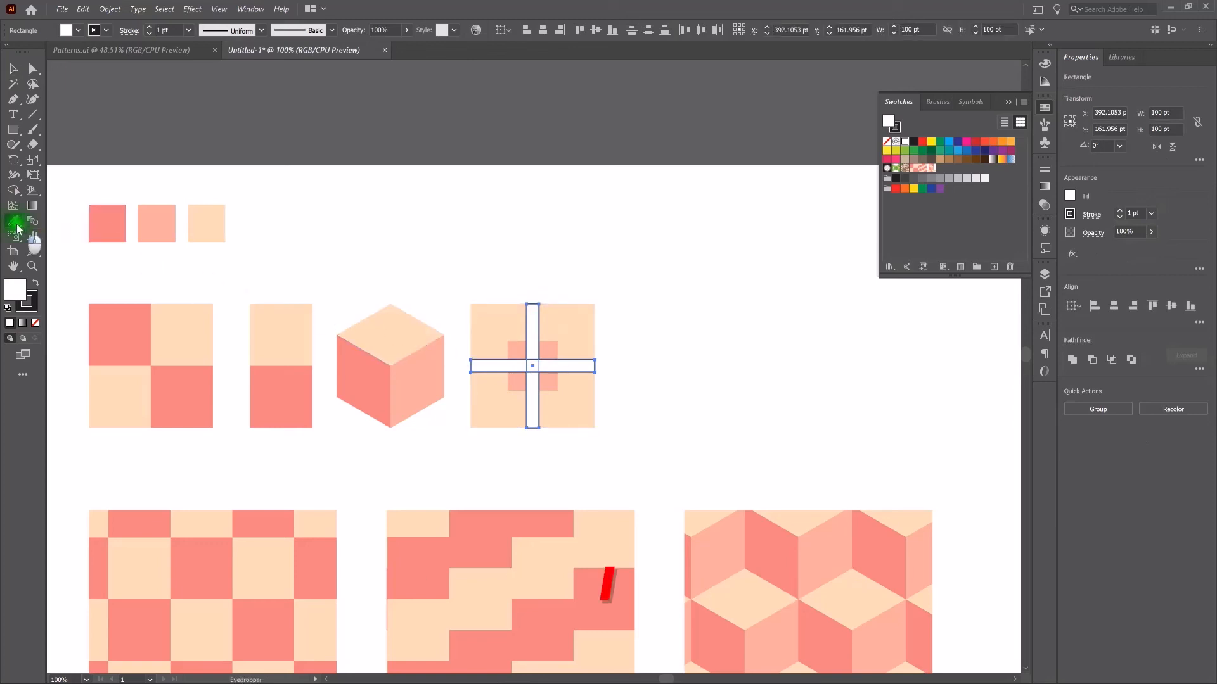
left_click(102, 221)
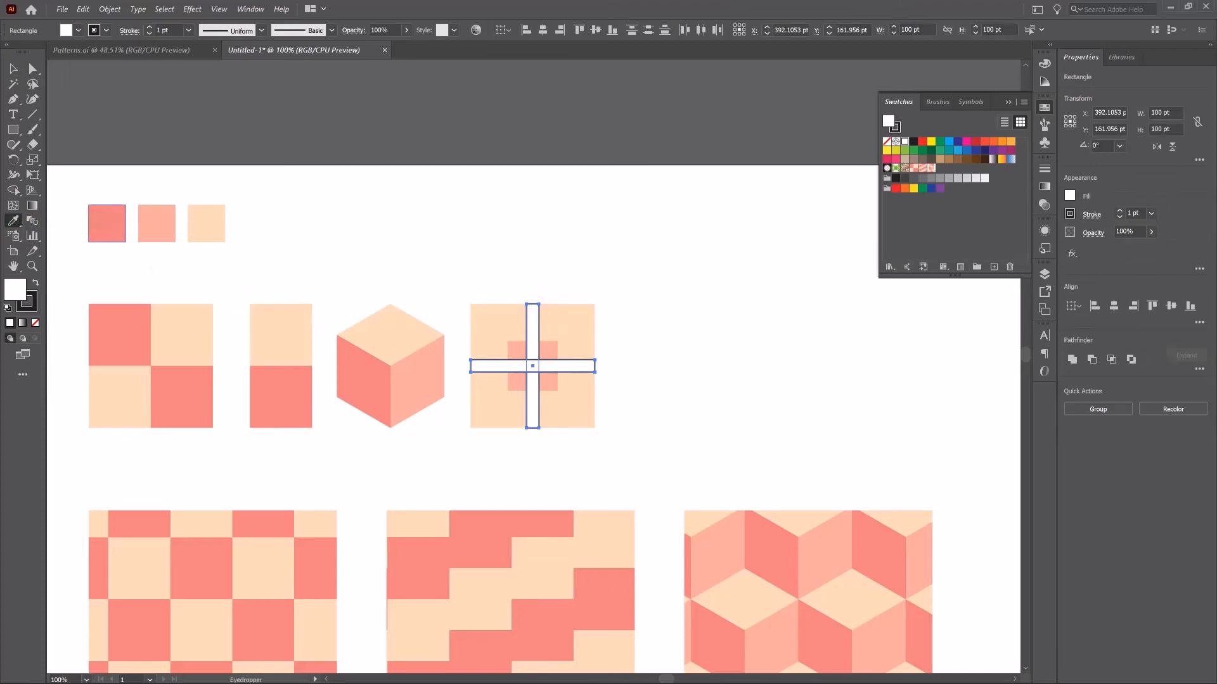
- Sample the dark coral square with the Eyedropper to recolour the two crossing bars, then deselect them
left_click(106, 223)
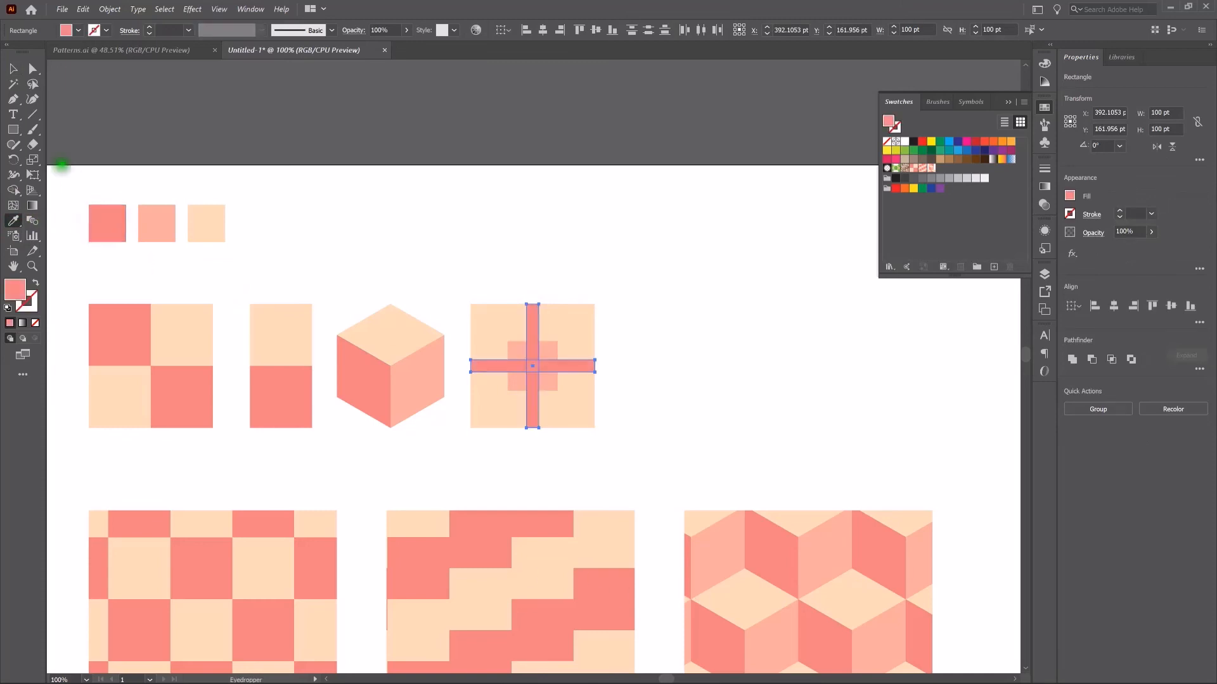
left_click(12, 69)
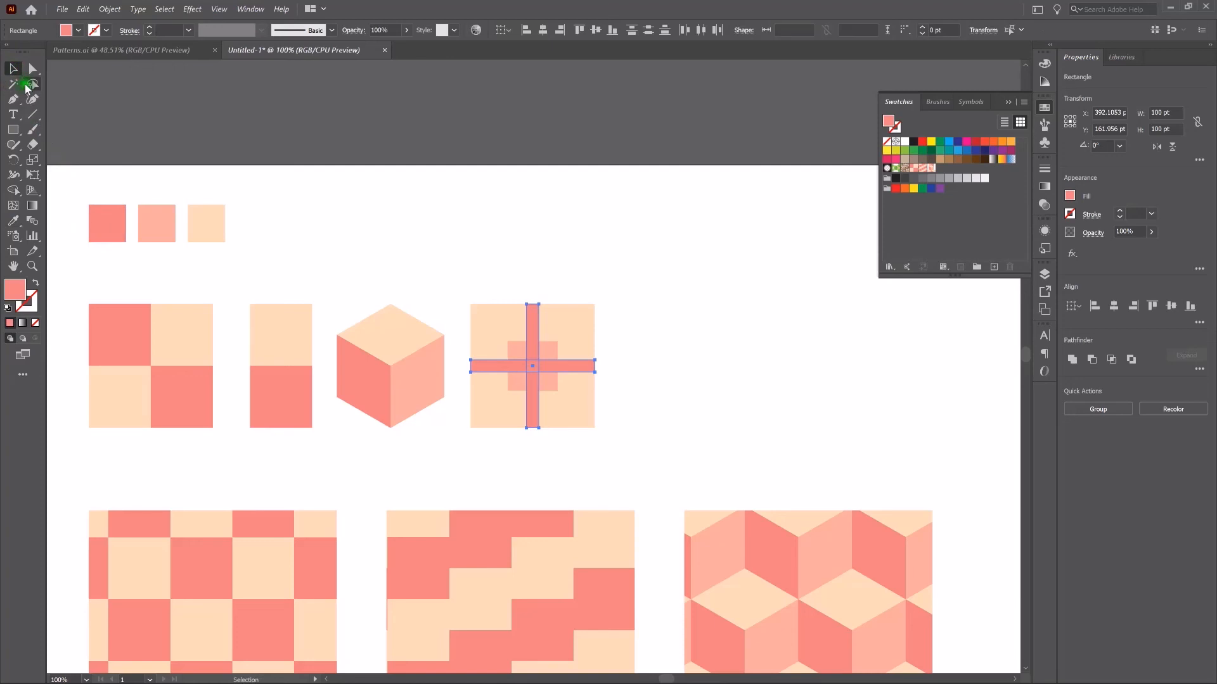
key("v")
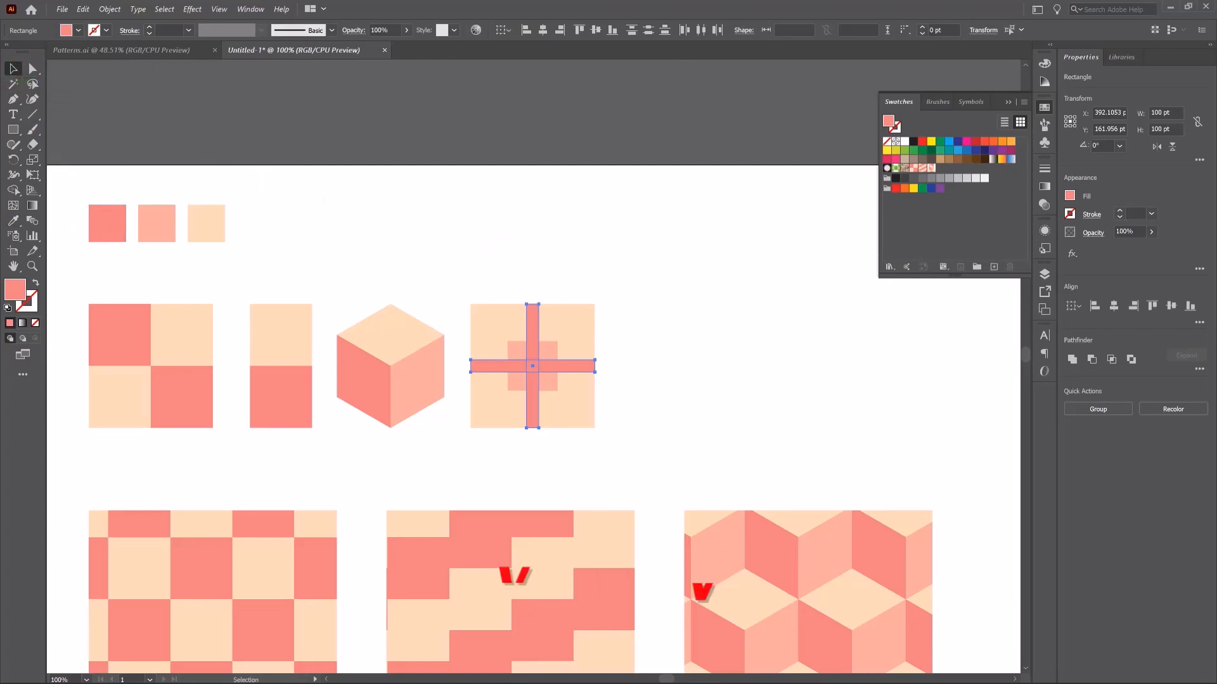
left_click(489, 244)
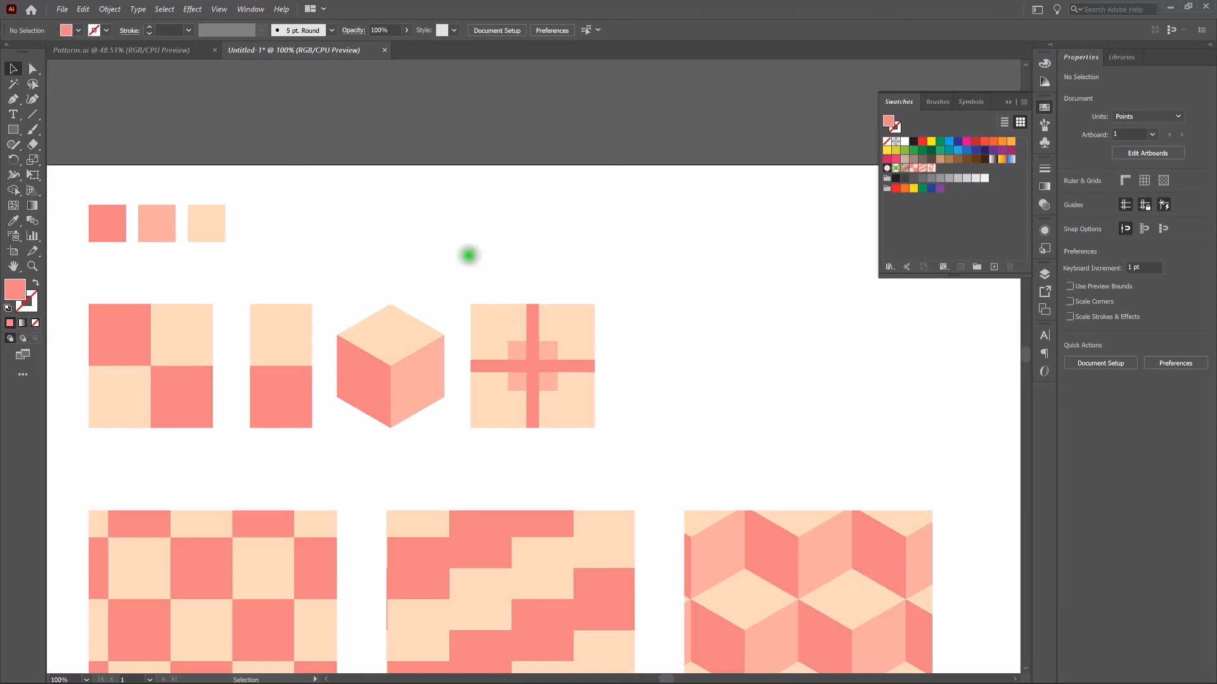
- Select the whole nested square with its crossing bars and save it as a new pattern swatch, then deselect it
left_click_drag(465, 256, 661, 436)
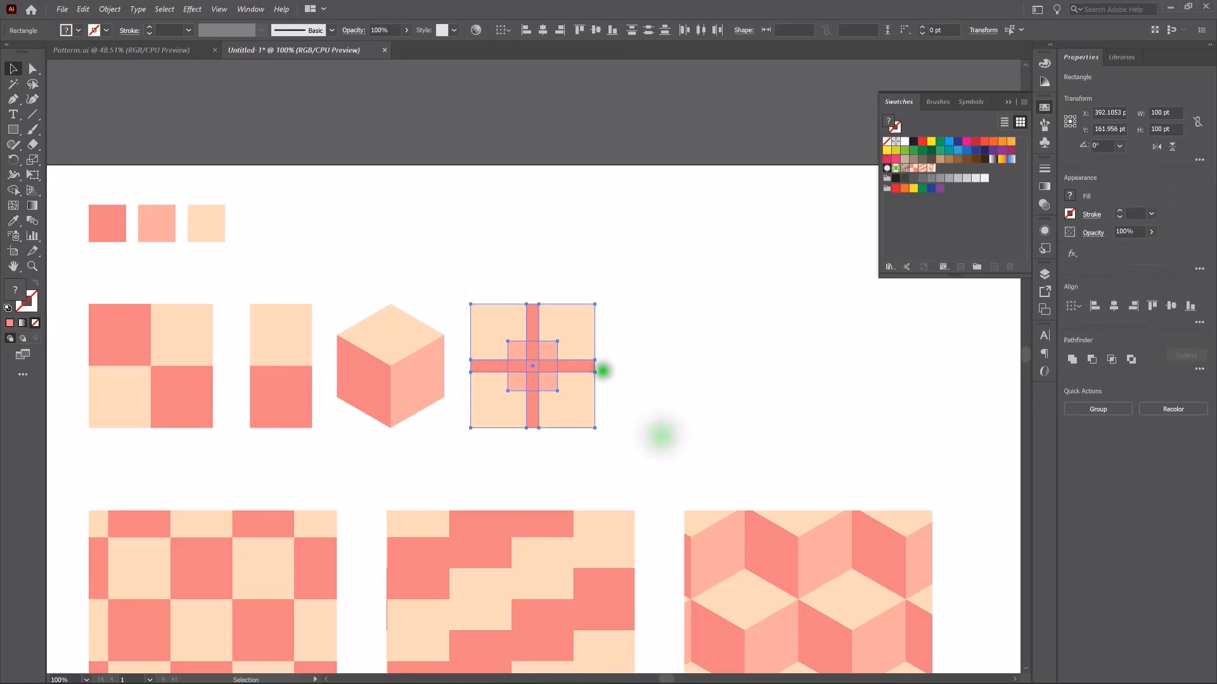
left_click_drag(575, 339, 938, 167)
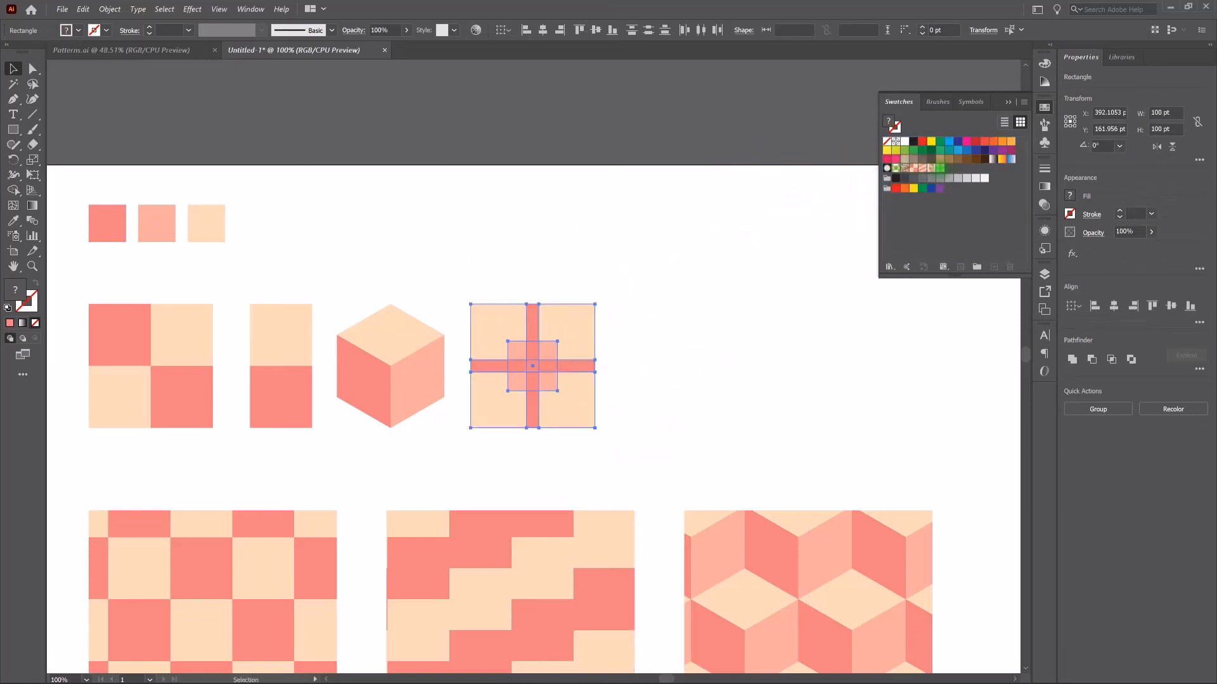
left_click(657, 367)
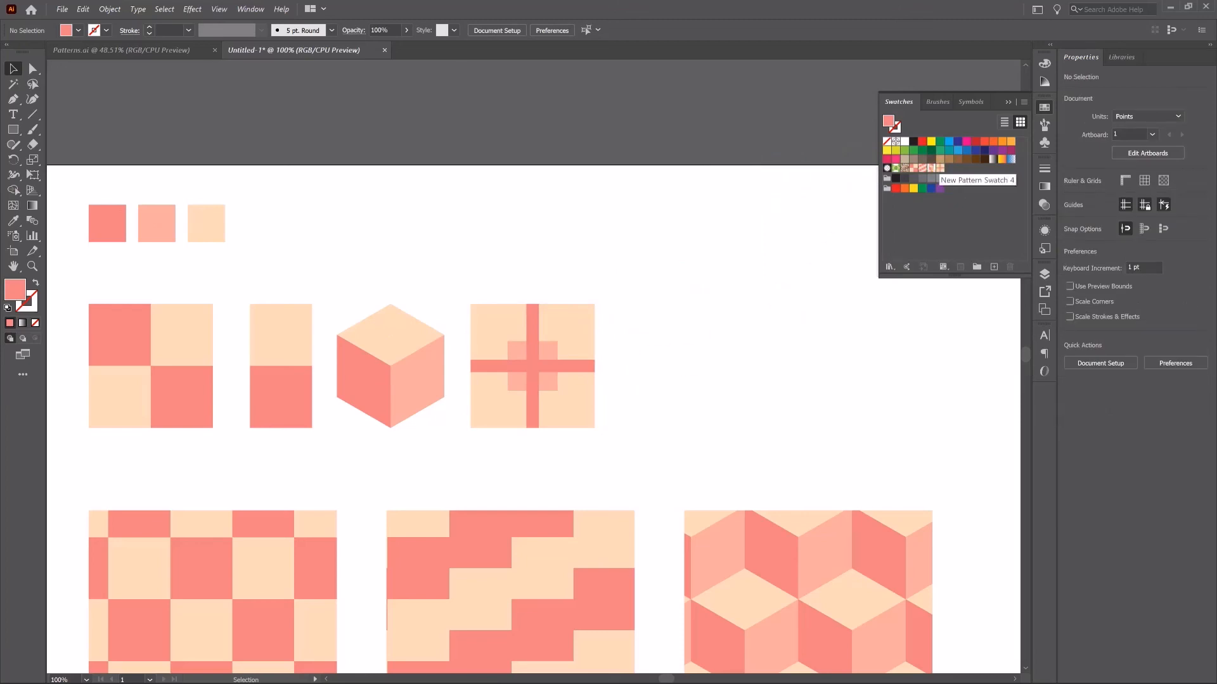
- Open the new crossing-bars swatch for editing, rename it Pattern 4 and exit pattern editing mode
double_click(939, 169)
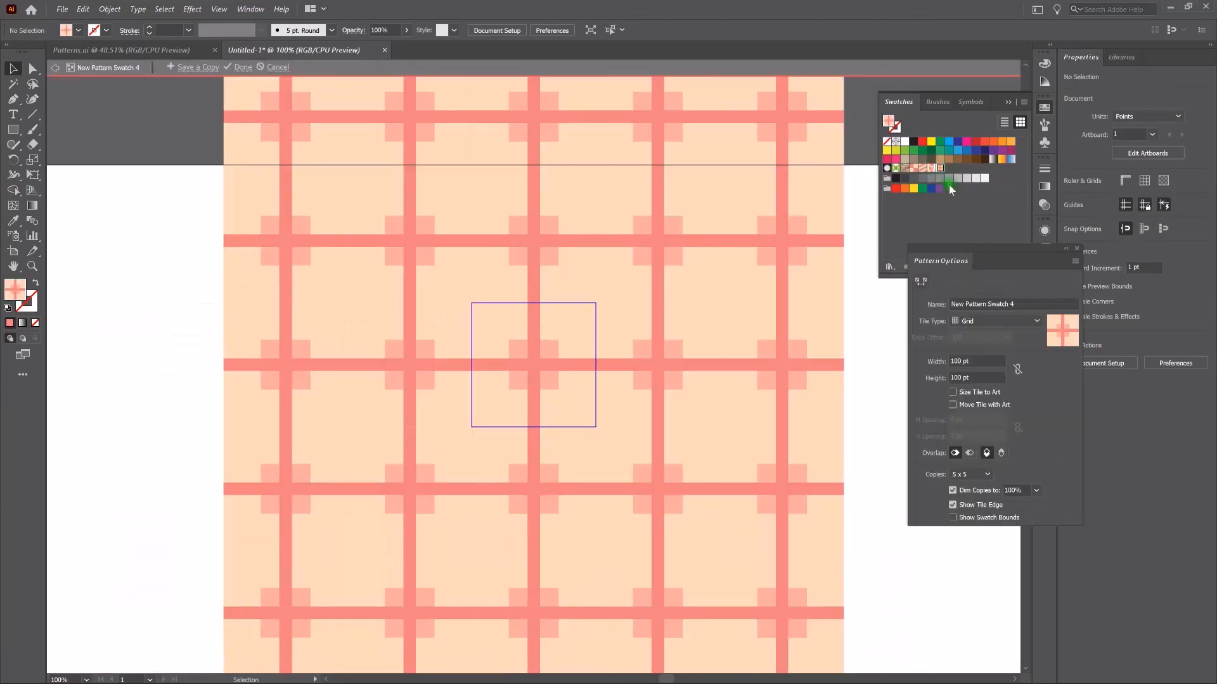
left_click(1032, 304)
left_click_drag(1033, 304, 937, 306)
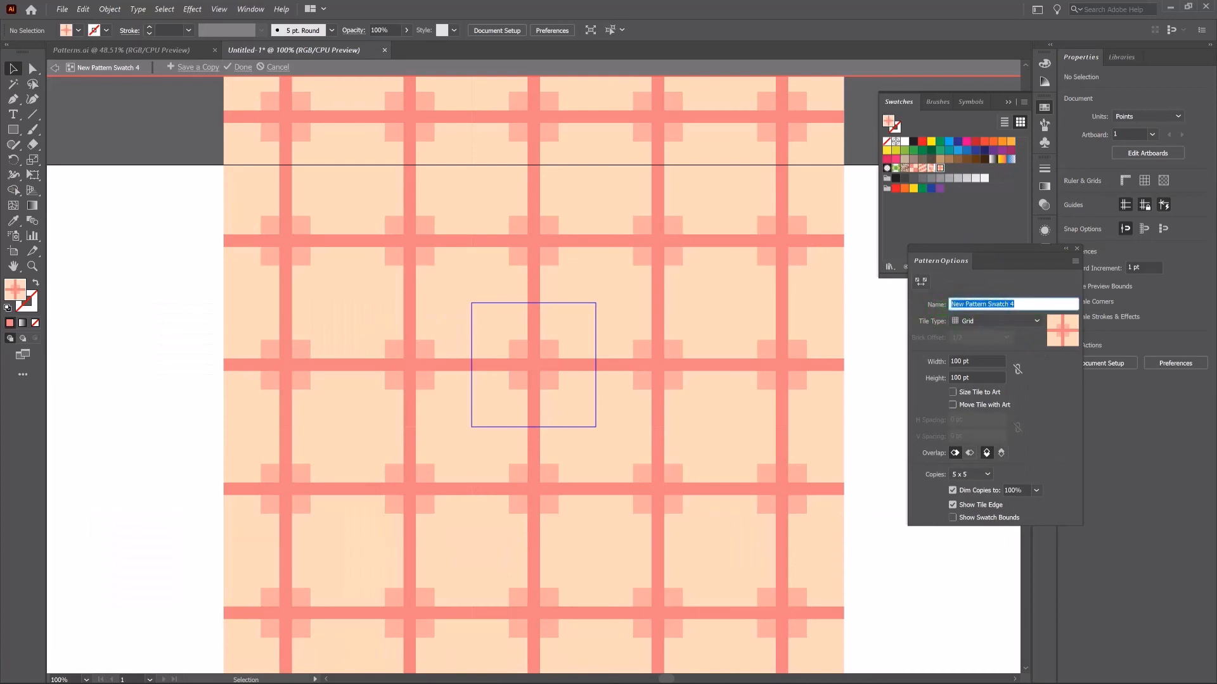
type("Pattern")
left_click(1042, 366)
left_click(1045, 375)
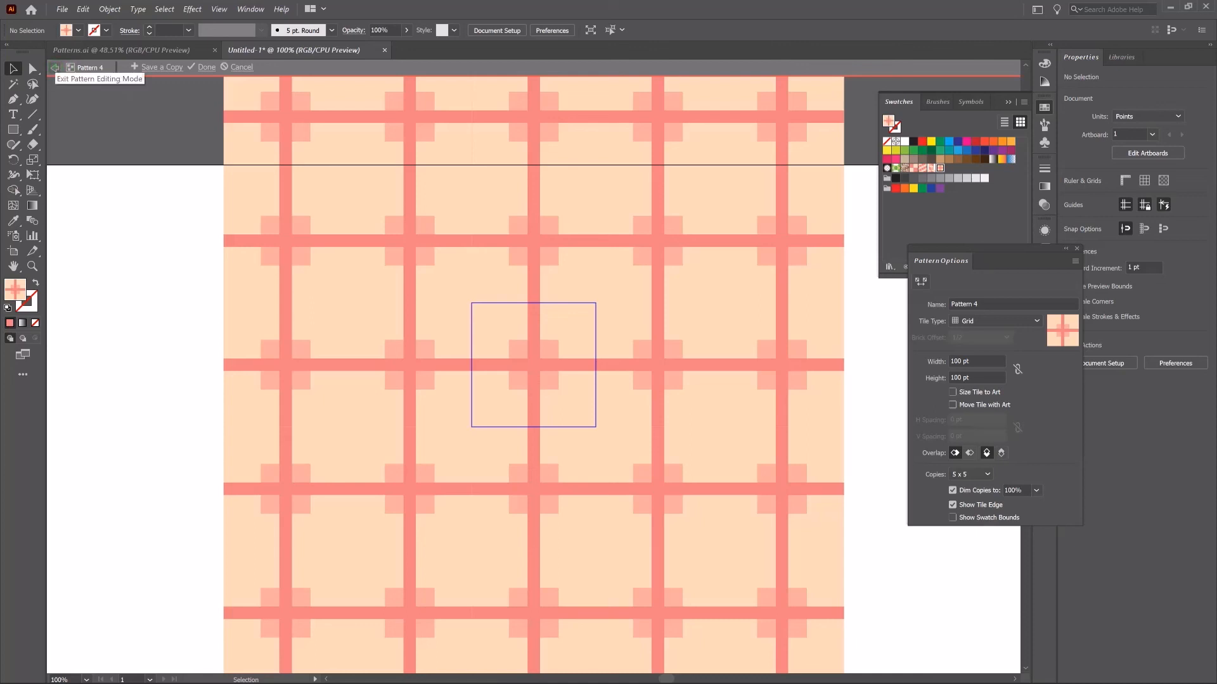
left_click(54, 67)
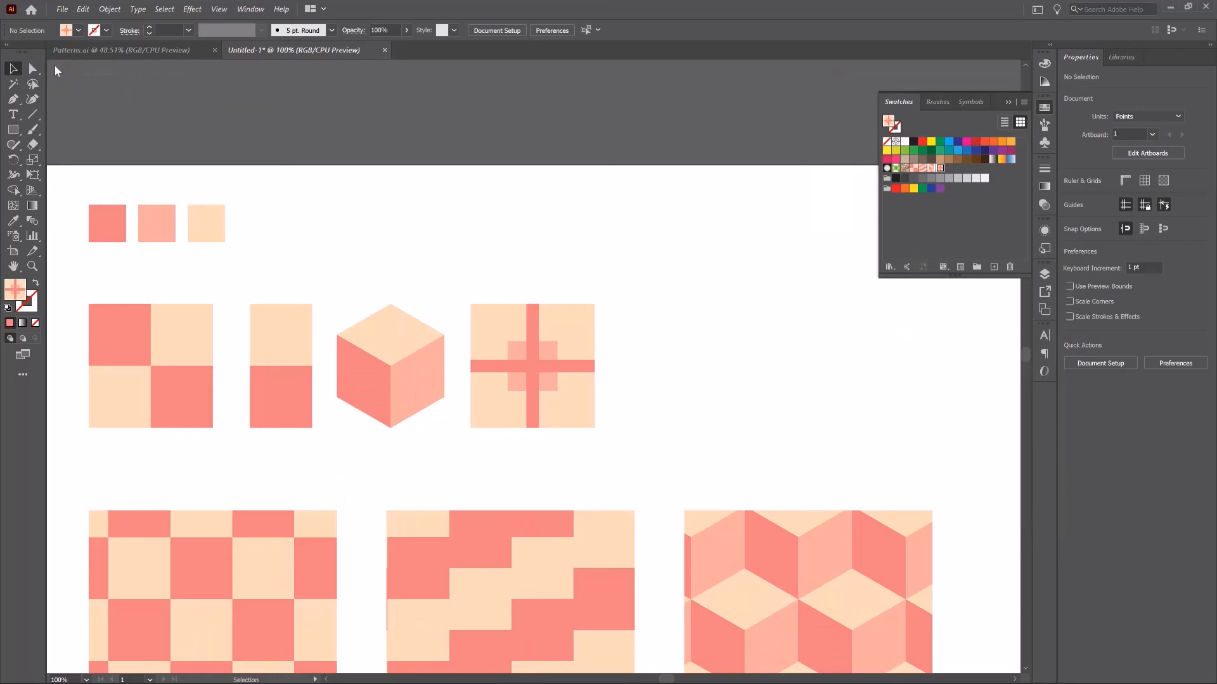
- Copy the 200 pt checkerboard square in place and move the copy 240 pt straight down to start a second row
key("ctrl+0")
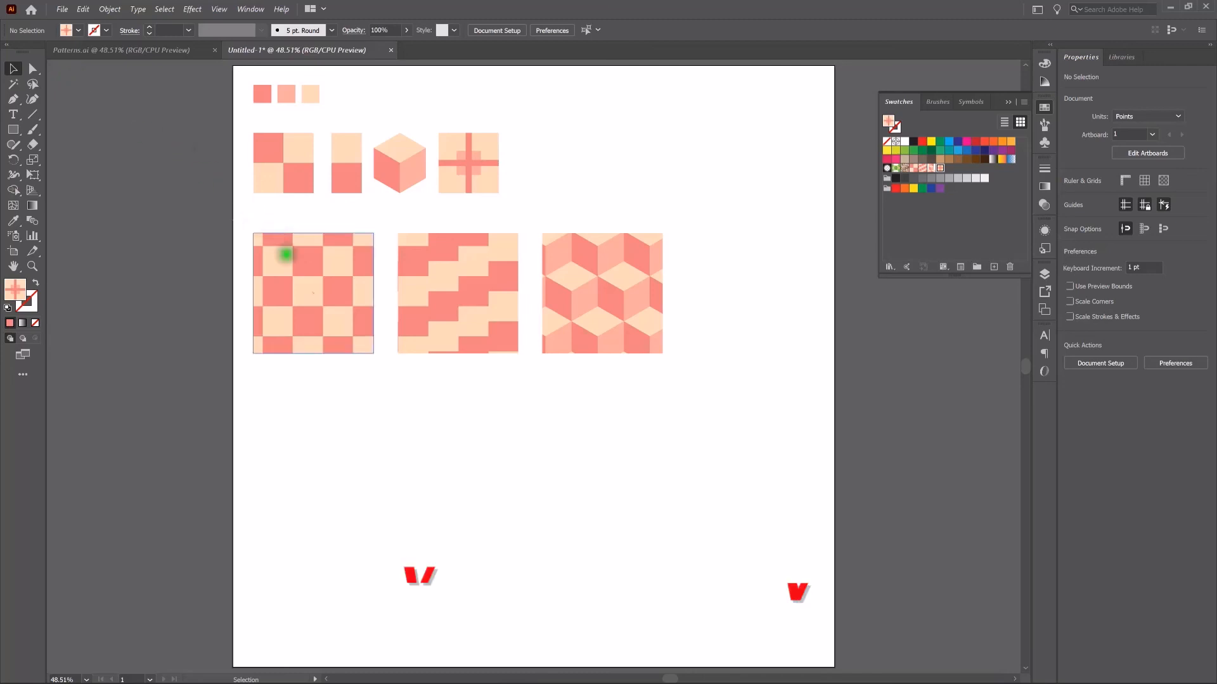
key("v")
left_click(286, 256)
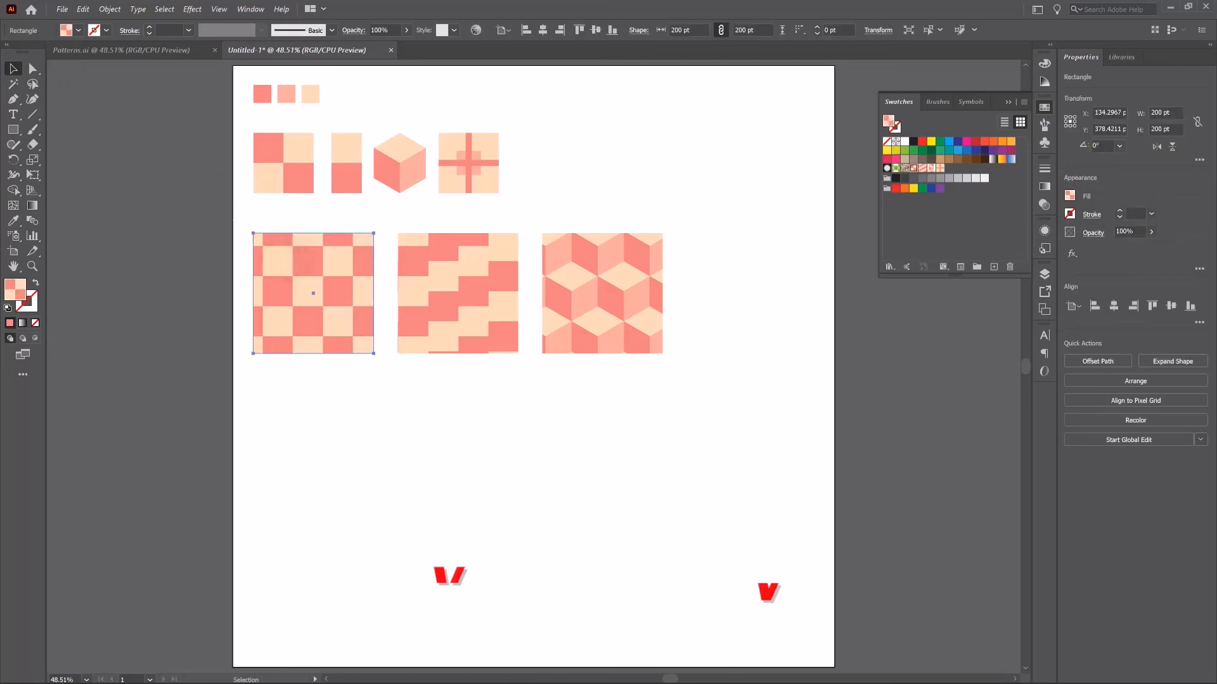
key("a")
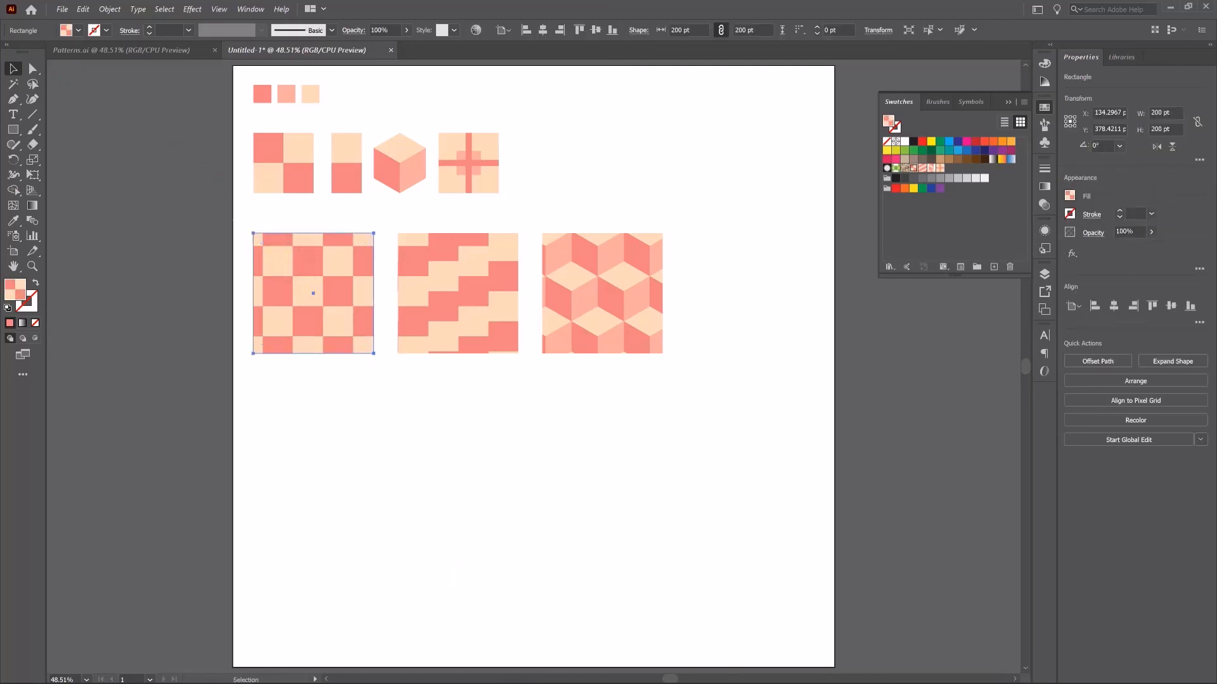
key("ctrl+c")
key("ctrl+f")
key("shift+Down")
key("shift+Down")
key("shift+Down")
key("shift+Down")
key("shift+Down")
key("shift+Down")
key("shift+Down")
key("shift+Down")
key("shift+Down")
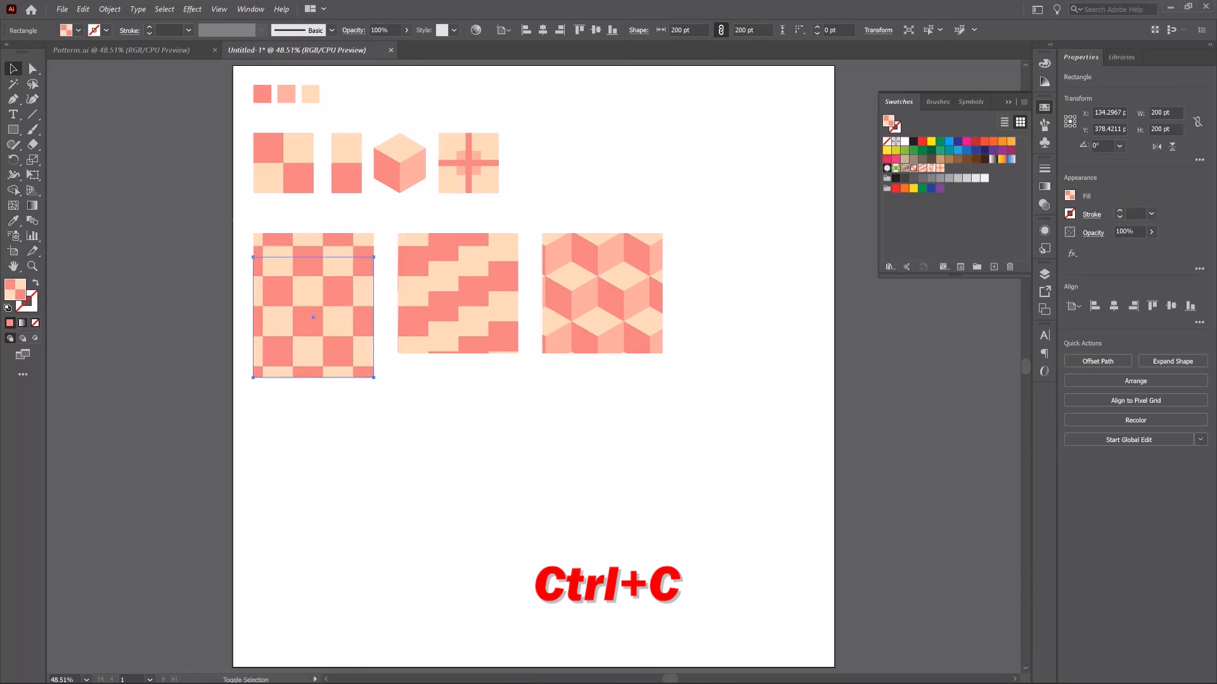
key("shift+Down")
key("shift+Down")
key("shift+Down")
key("shift+Down")
key("shift+Down")
key("shift+Down")
key("shift+Down")
key("shift+Down")
key("shift+Down")
key("shift+Down")
key("shift+Down")
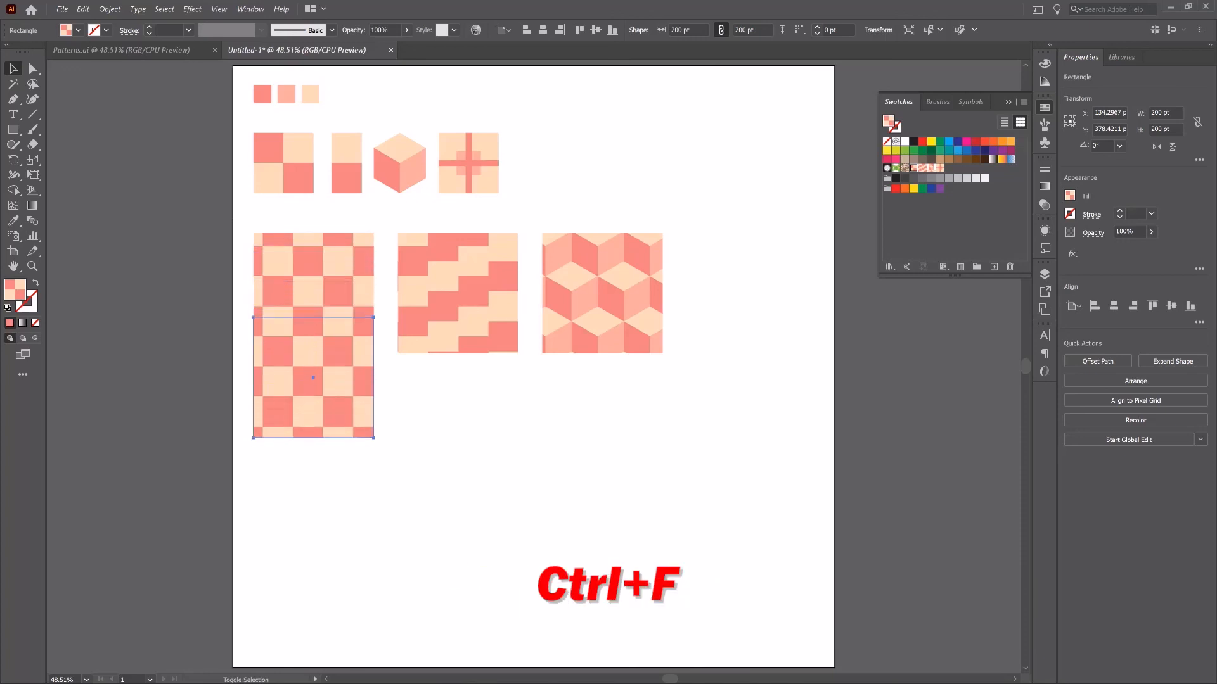
key("shift+Down")
key("shift+Down")
key("shift+Down")
key("shift+Down")
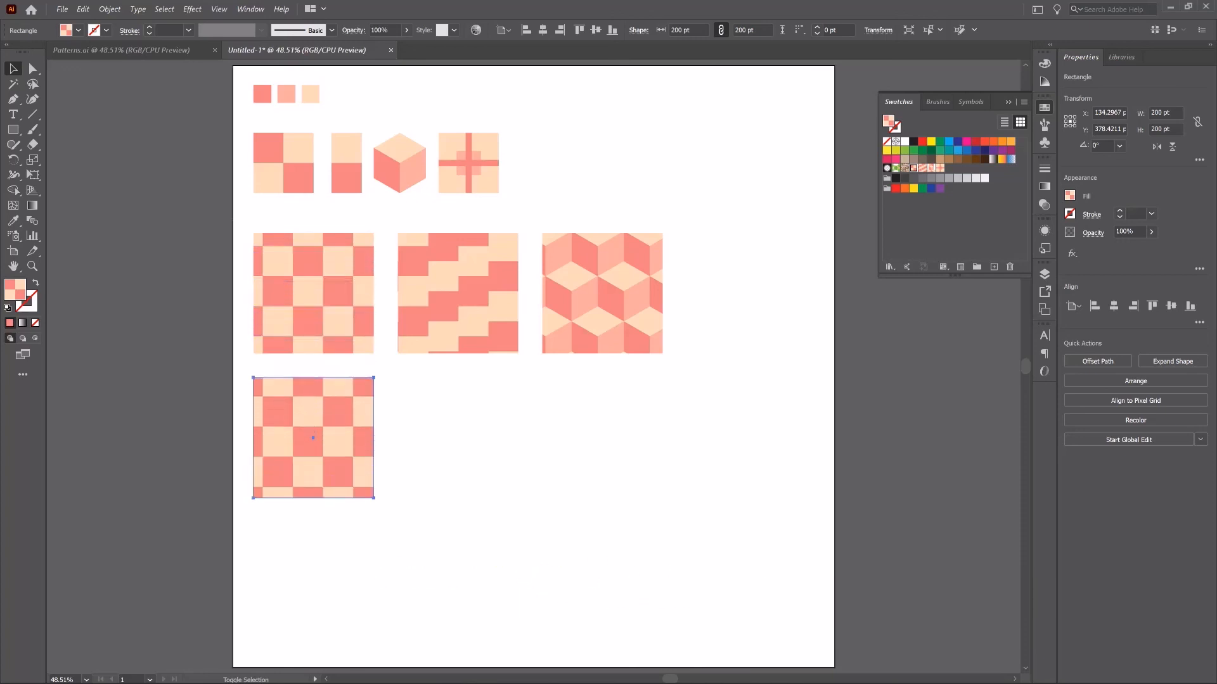
- Fill the copied 200 pt square with the Pattern 4 swatch, then deselect it
left_click_drag(282, 255, 943, 168)
left_click(940, 167)
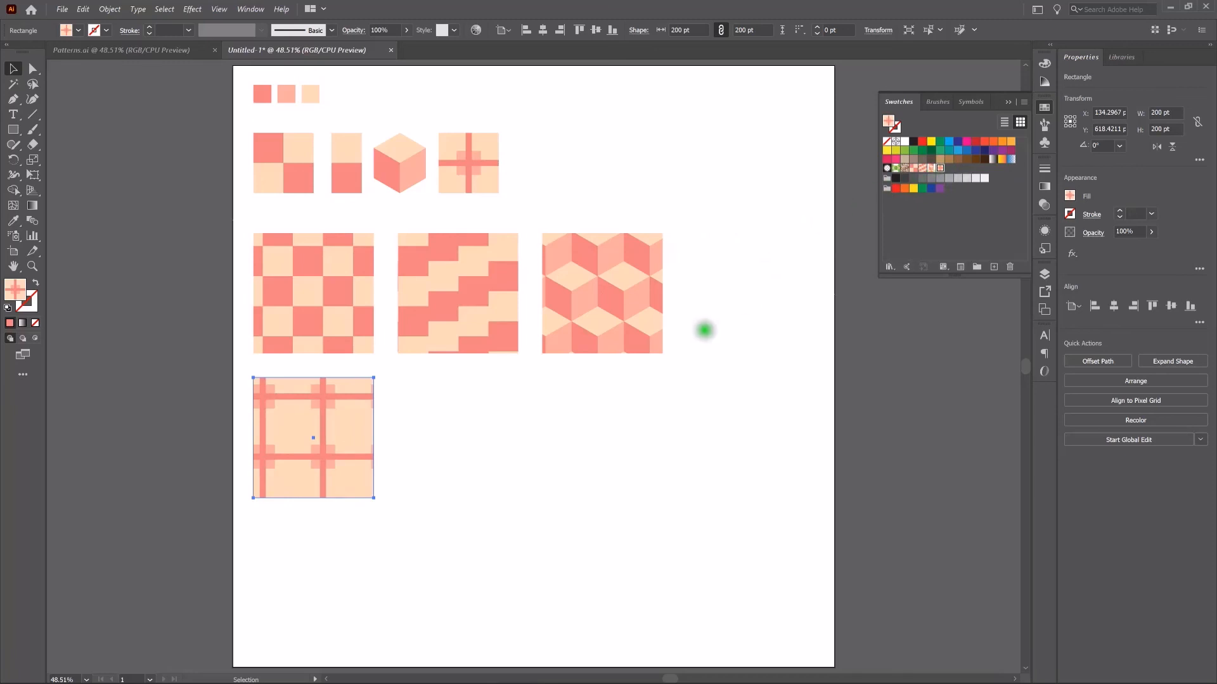
left_click(489, 413)
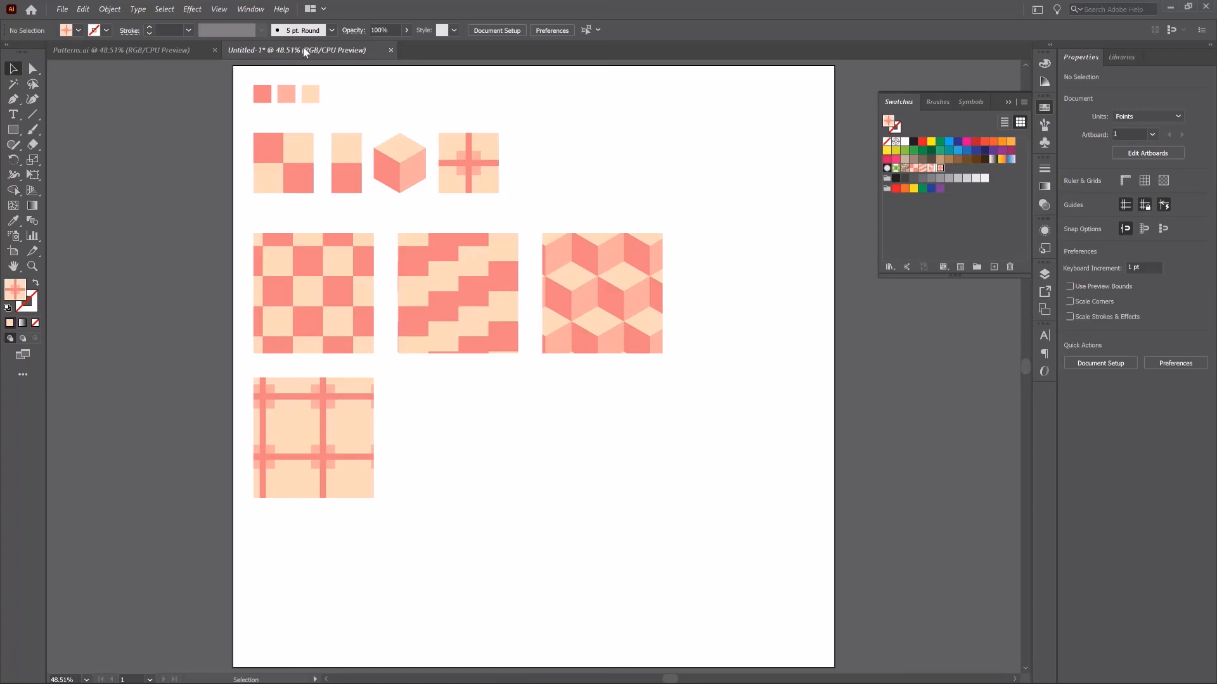
- Duplicate the 100 pt crossing-bars motif in place and move the copy 170 pt to the right
left_click_drag(435, 109, 534, 201)
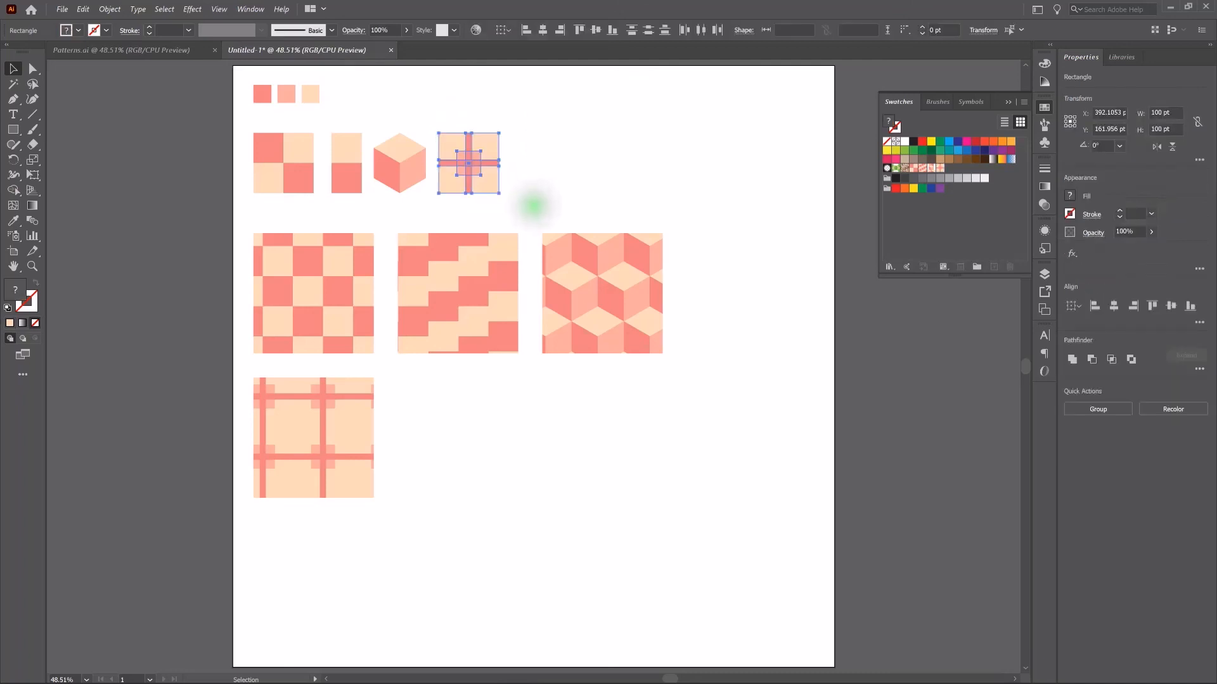
key("ctrl+c")
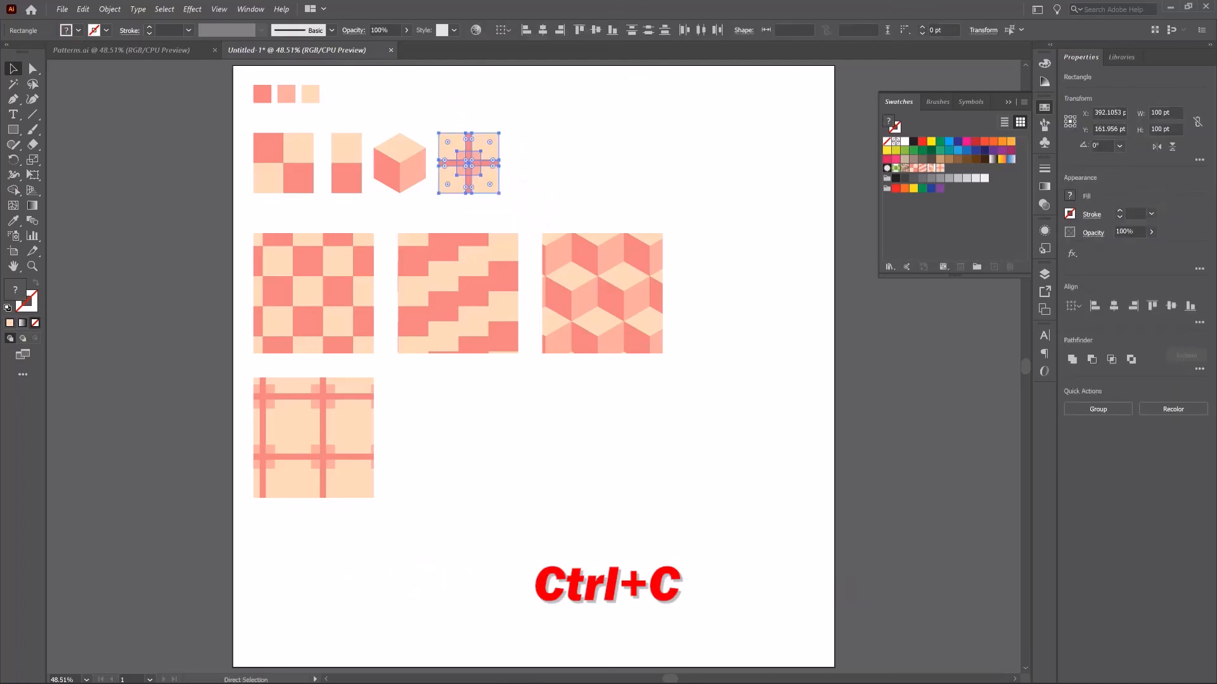
key("ctrl+f")
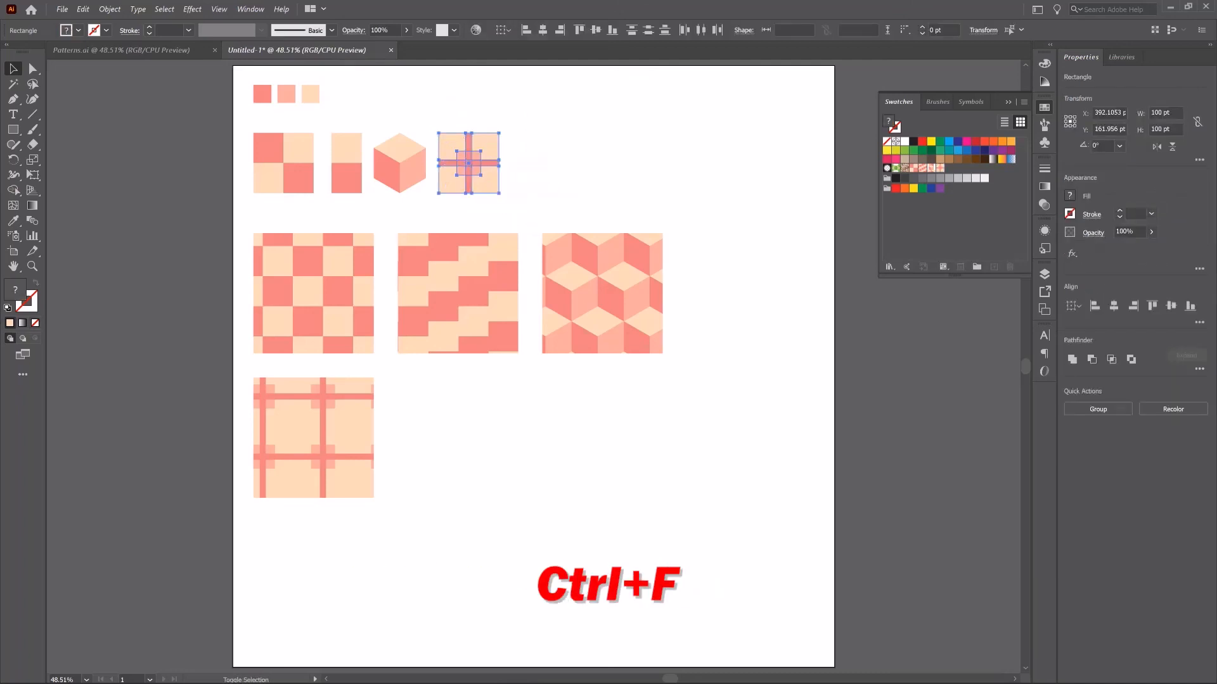
key("shift+Right")
key("shift+Right")
key("shift+Right")
key("shift+Right")
key("shift+Right")
key("shift+Right")
key("shift+Right")
key("shift+Right")
key("shift+Right")
key("shift+Right")
key("shift+Right")
key("shift+Right")
key("shift+Right")
key("shift+Right")
key("shift+Right")
key("shift+Right")
key("shift+Right")
key("shift+Right")
key("shift+Right")
key("shift+Right")
key("shift+Right")
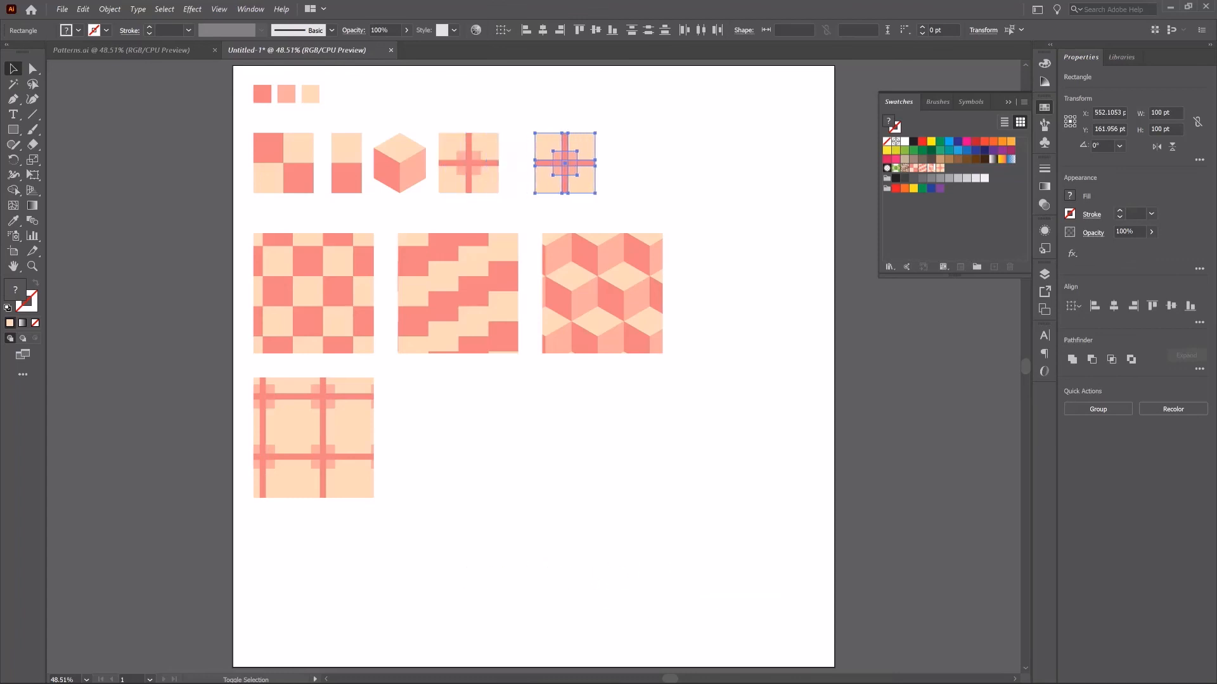
key("shift+Right")
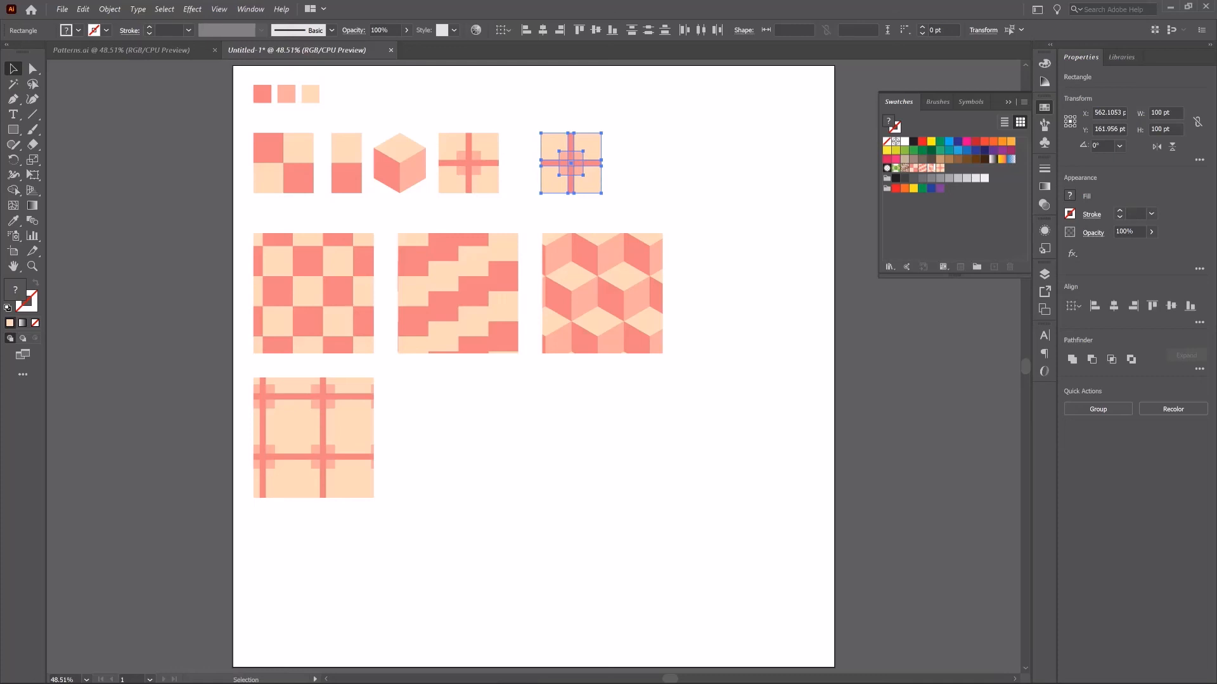
- Rotate the duplicated crossing-bars motif by 45° with the Rotate tool
left_click(12, 161)
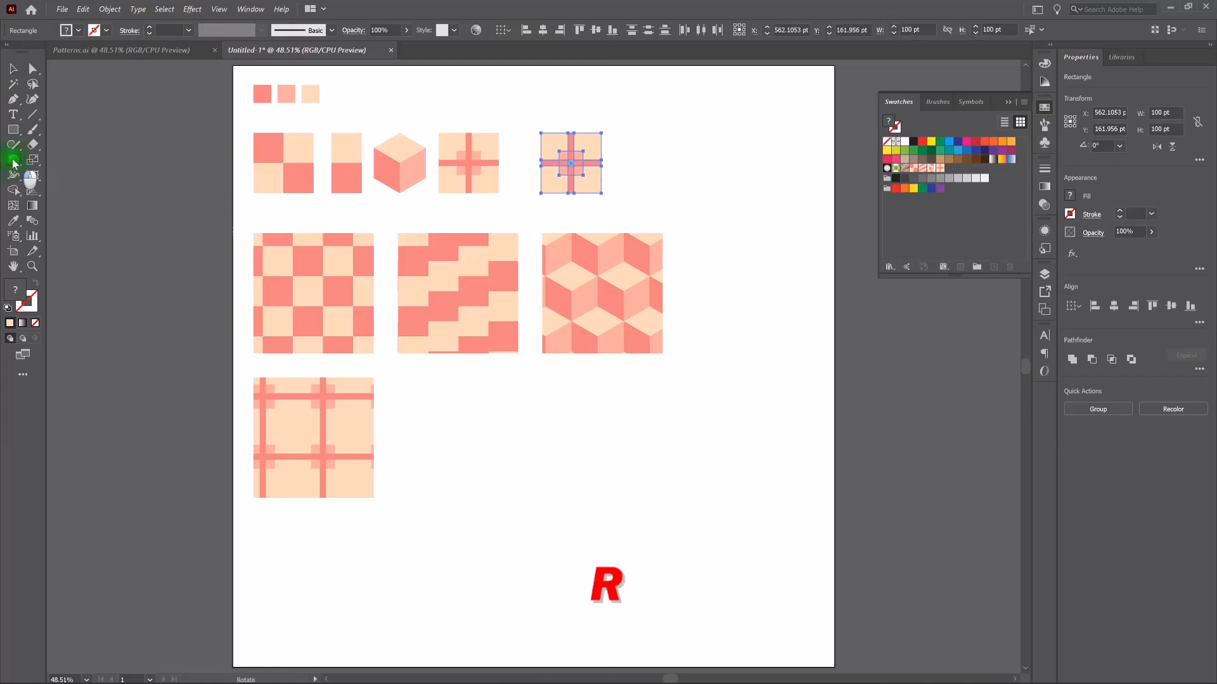
double_click(13, 161)
type("45")
key("Return")
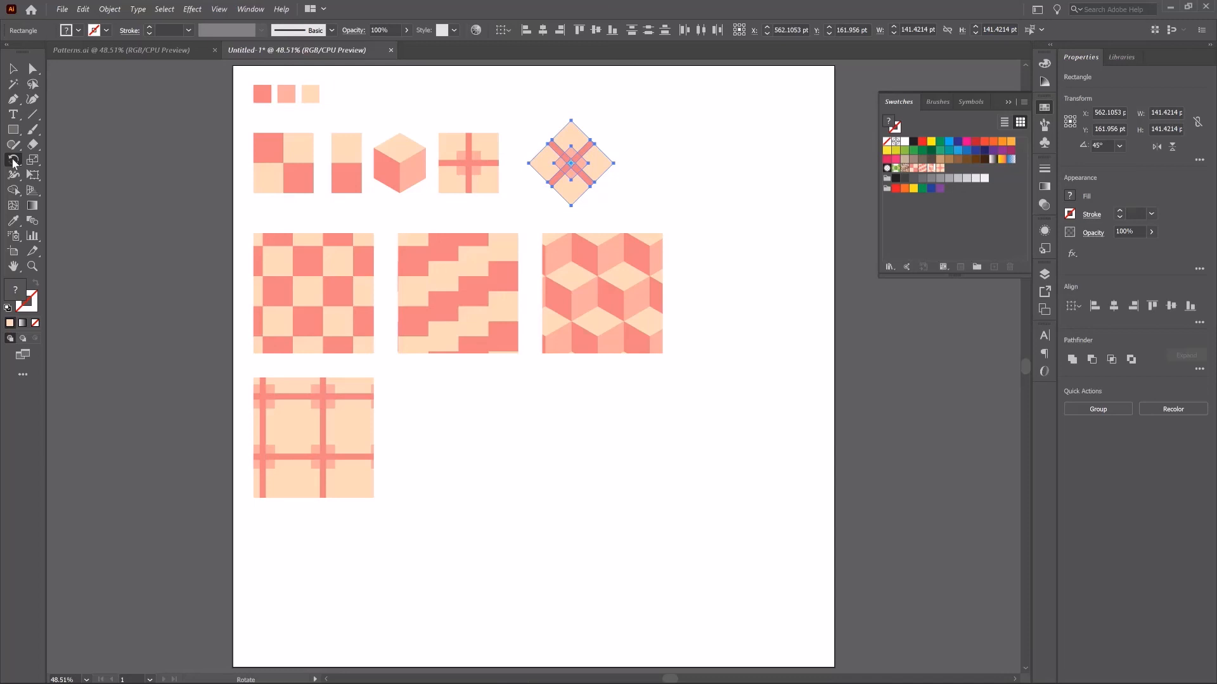
- Save the rotated diamond motif as a new pattern swatch, then deselect it
left_click(13, 68)
left_click_drag(581, 154, 948, 168)
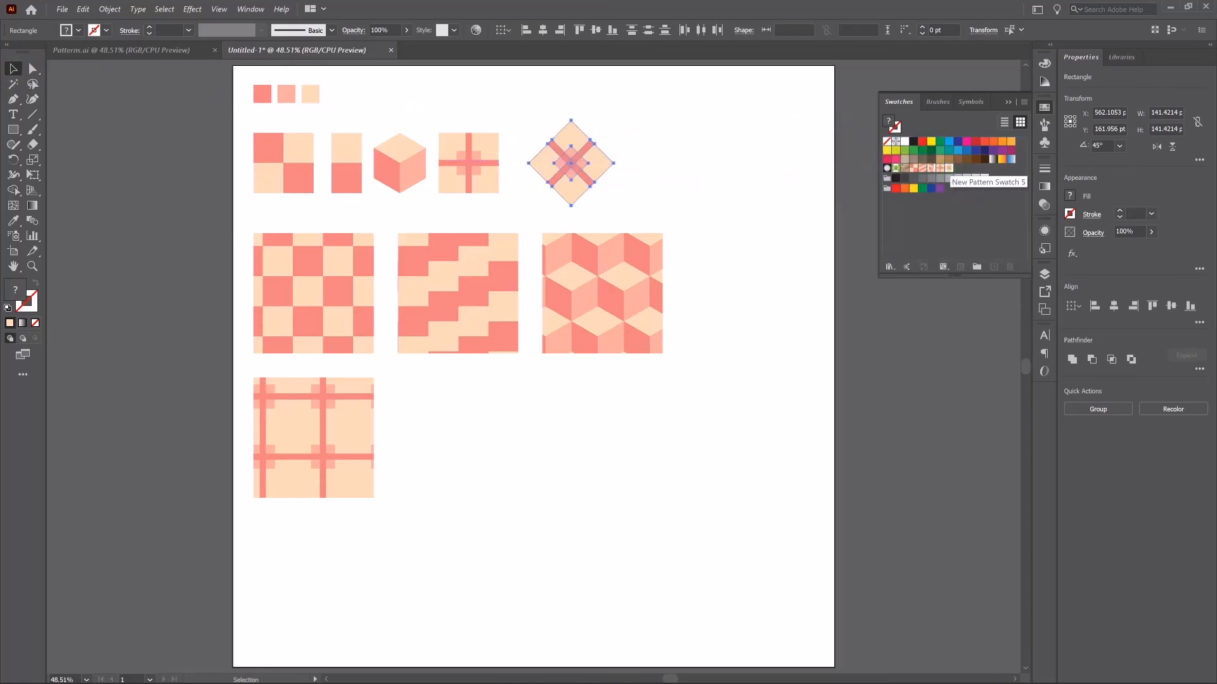
left_click(658, 174)
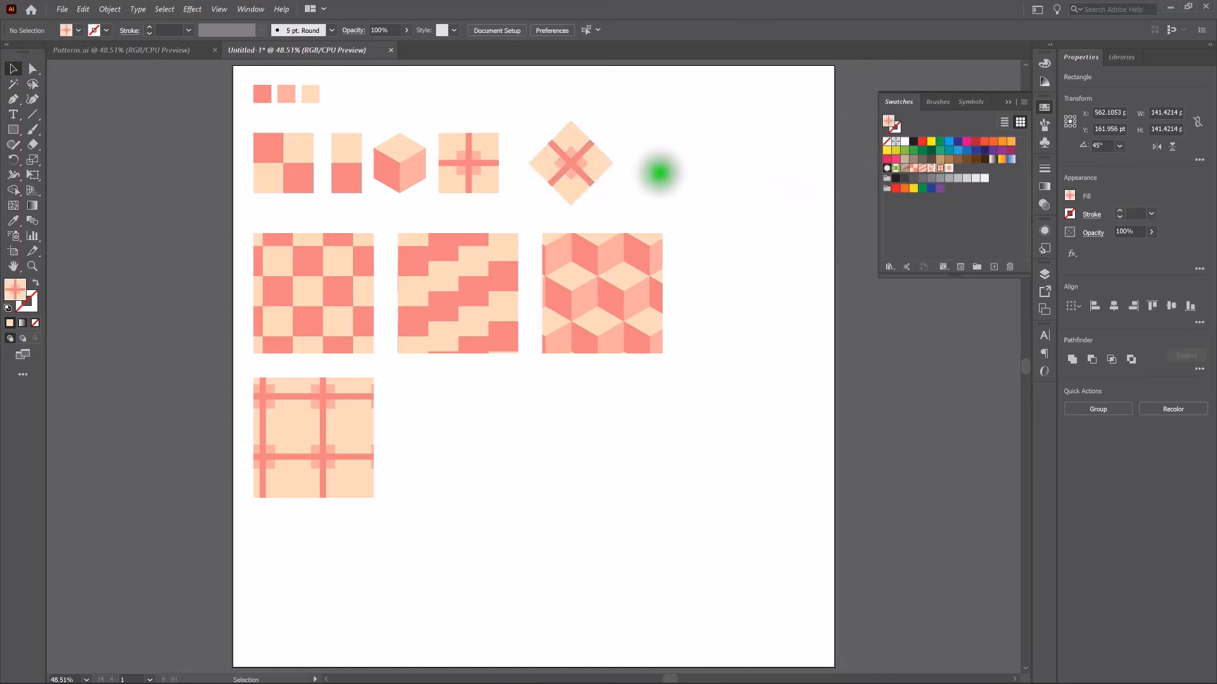
- Open the diamond pattern swatch for editing and rename it Pattern 5
double_click(949, 168)
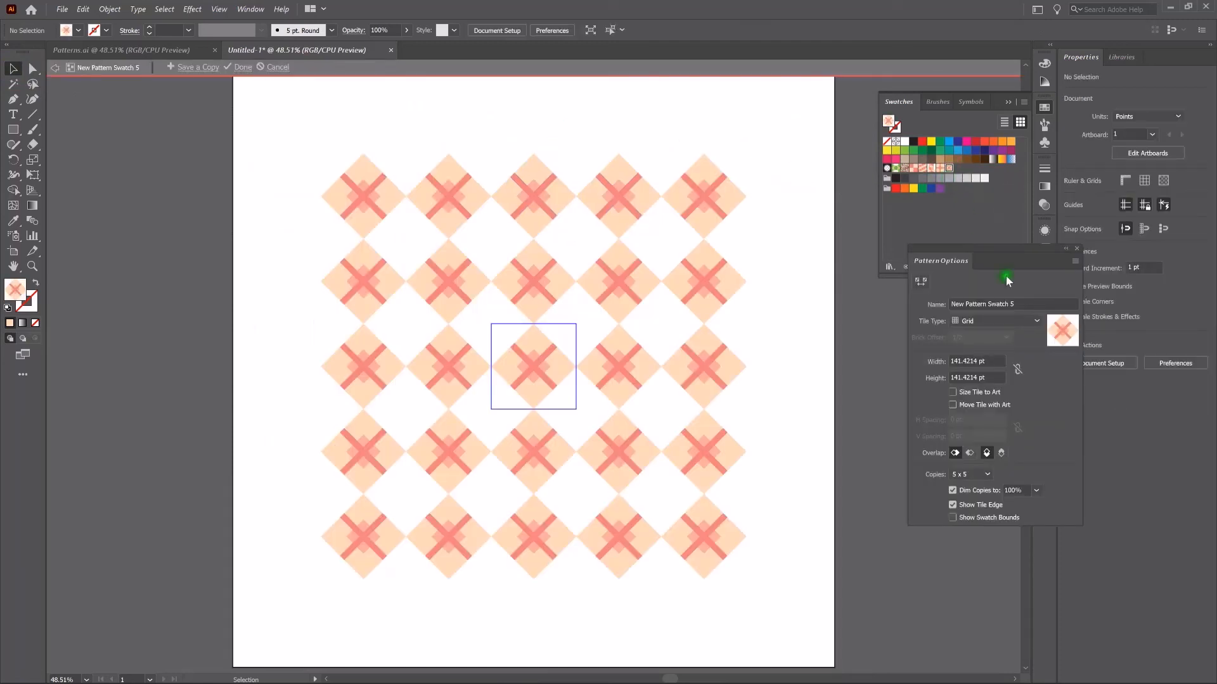
left_click(1016, 303)
left_click_drag(1017, 304, 950, 304)
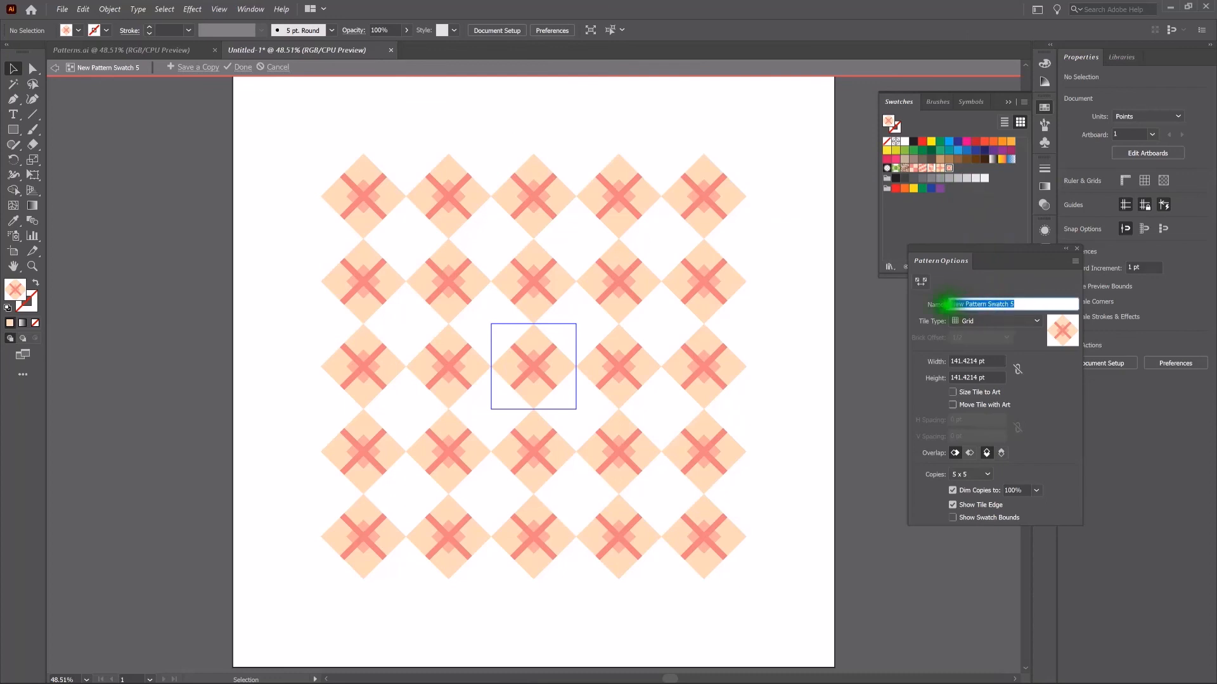
type("Pattern")
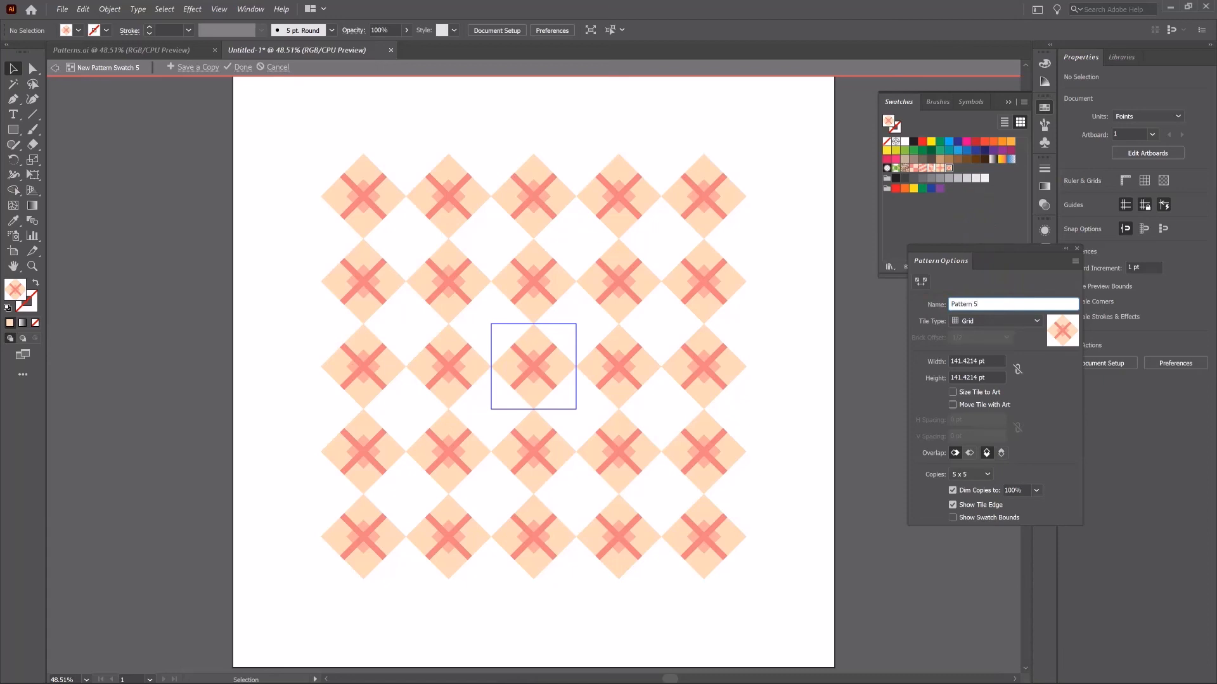
key("Tab")
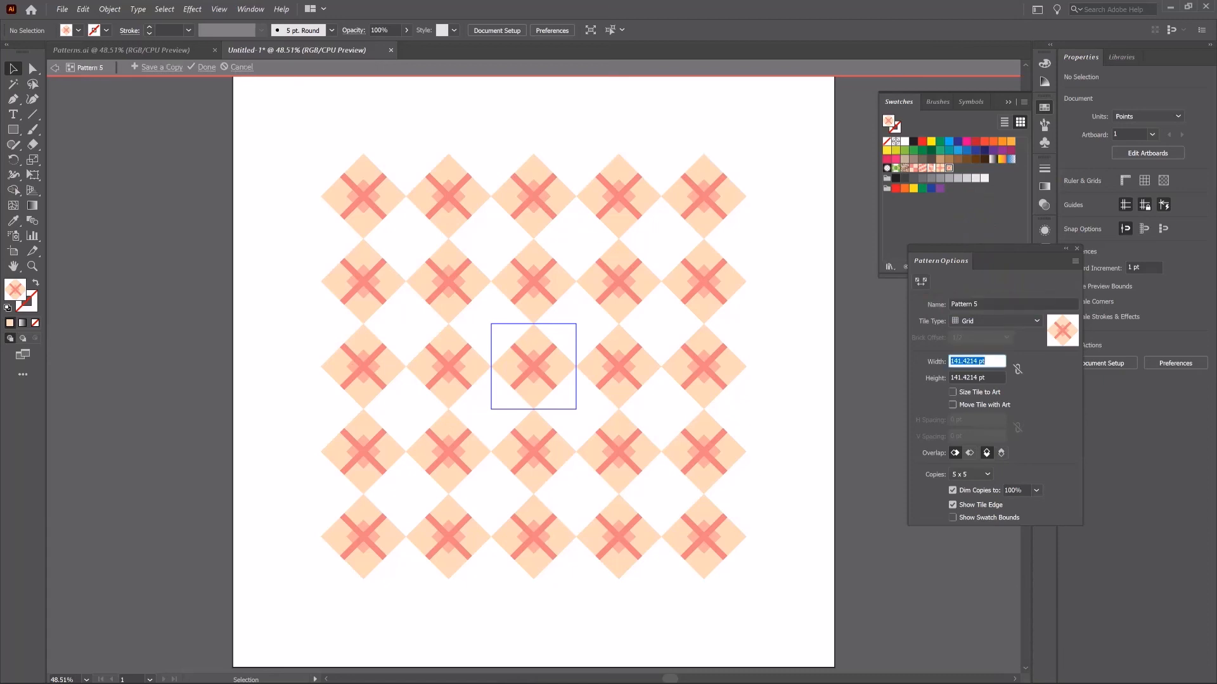
- Try the Brick by Row tile type for Pattern 5, then set it to Brick by Column
left_click(1025, 321)
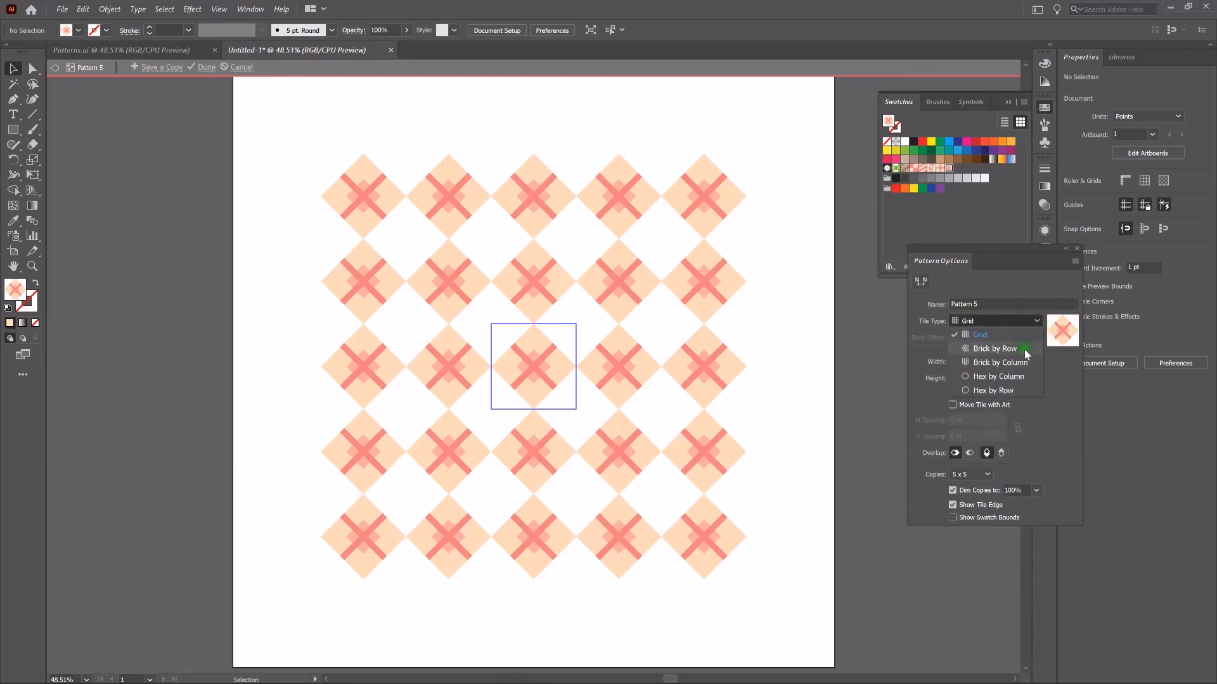
left_click(1024, 349)
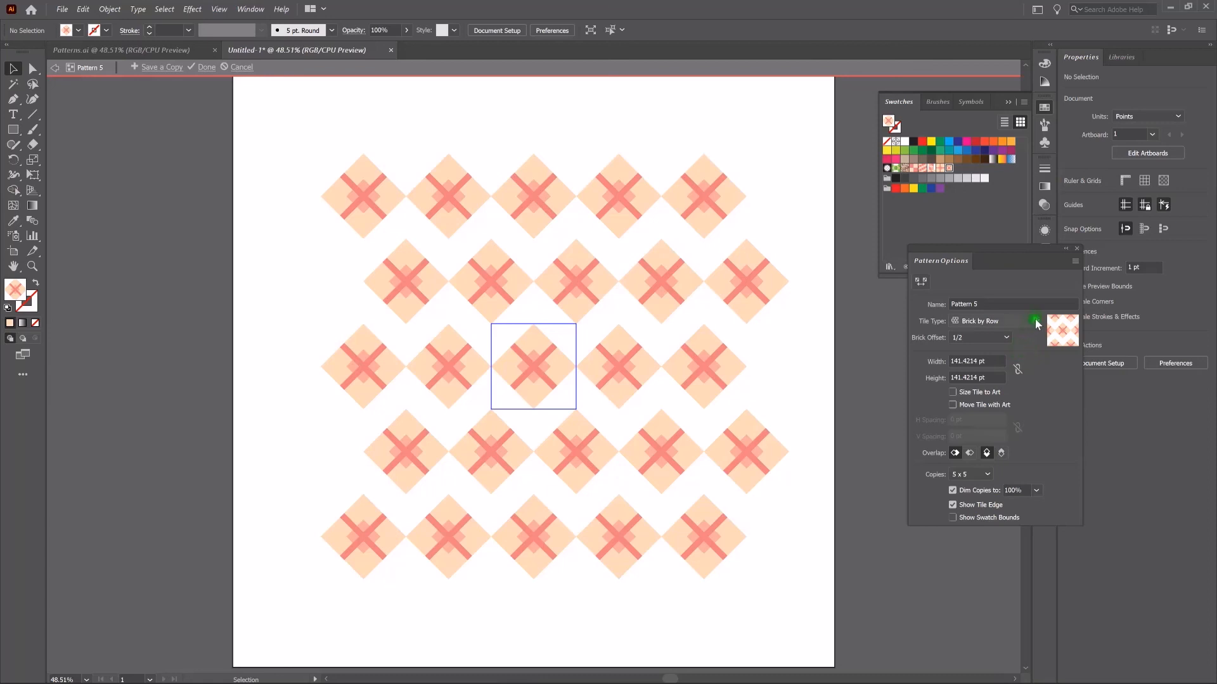
left_click(1034, 322)
left_click(1026, 362)
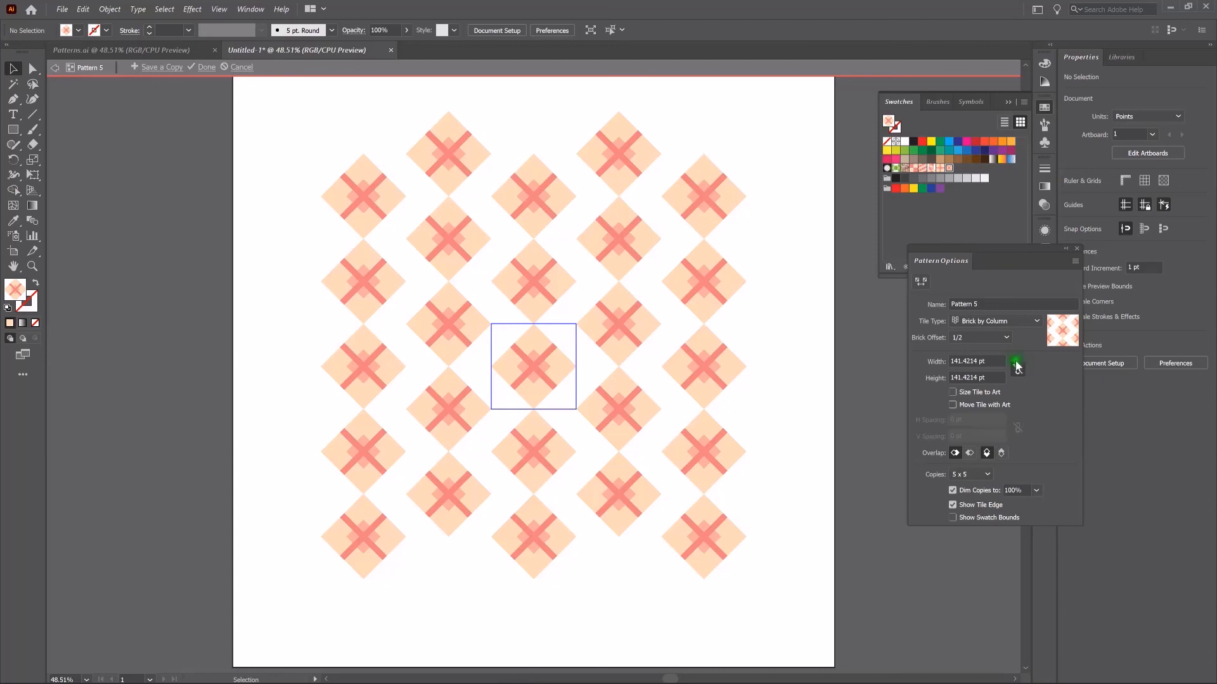
- Set Pattern 5's tile width to 70.2107 pt so the diamonds interlock, and exit pattern editing
left_click_drag(997, 360, 938, 367)
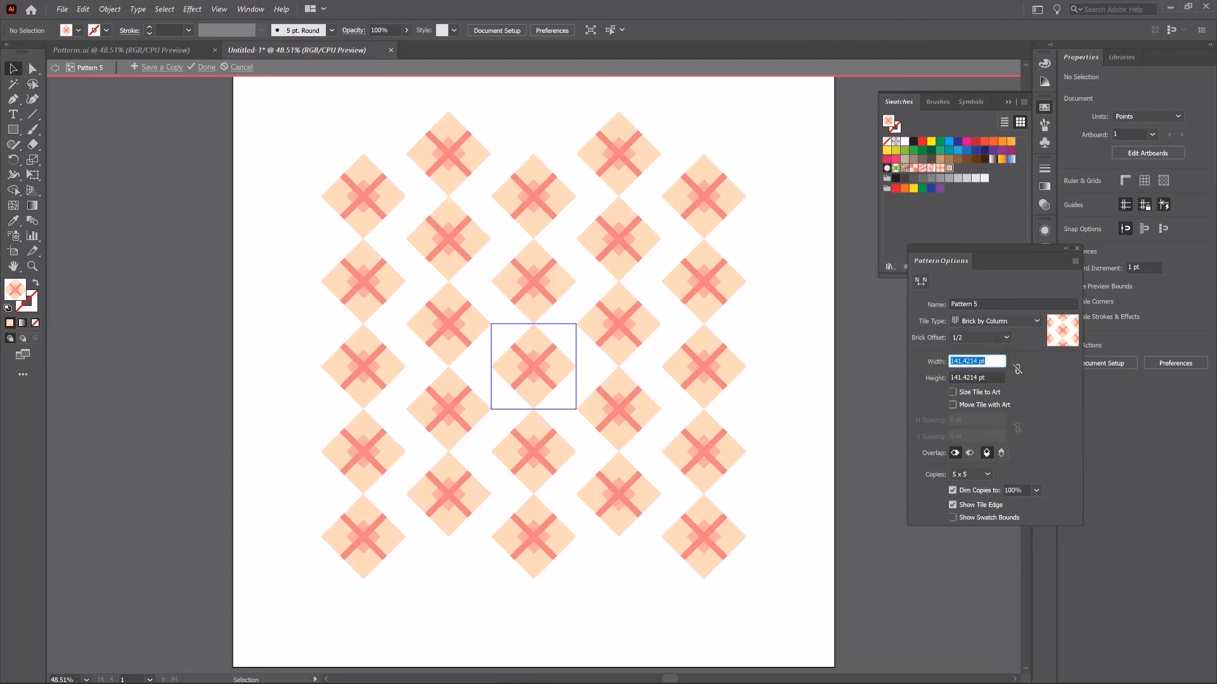
type("70.2107")
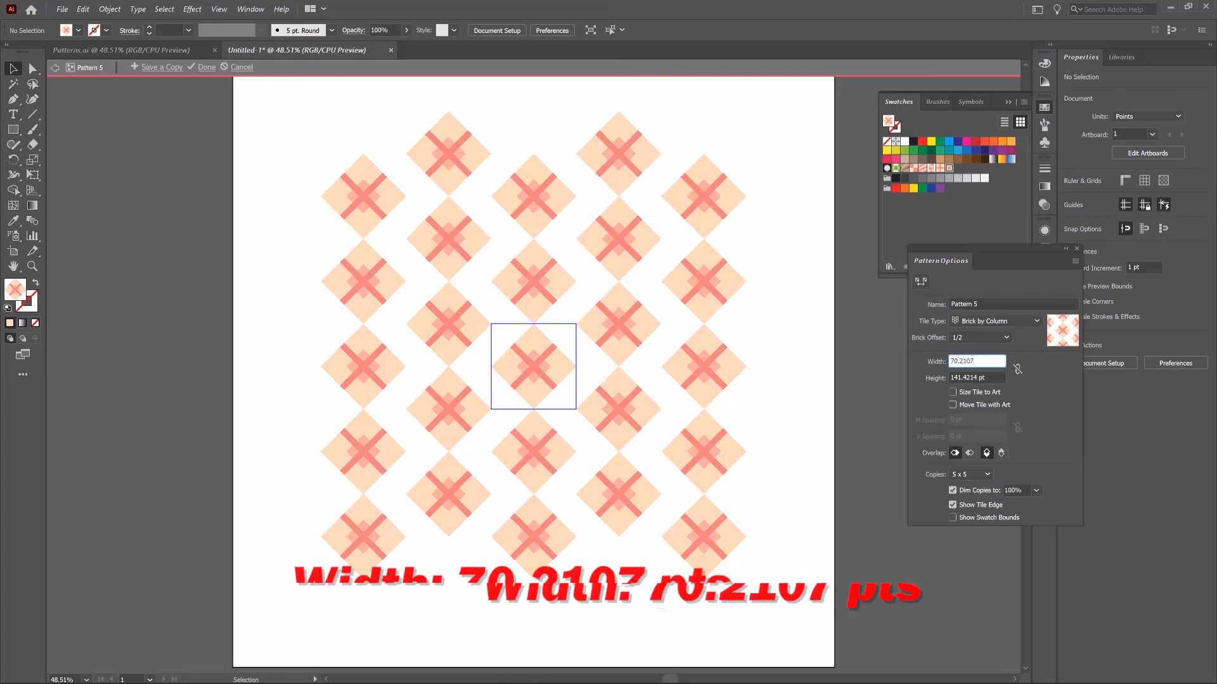
left_click(964, 419)
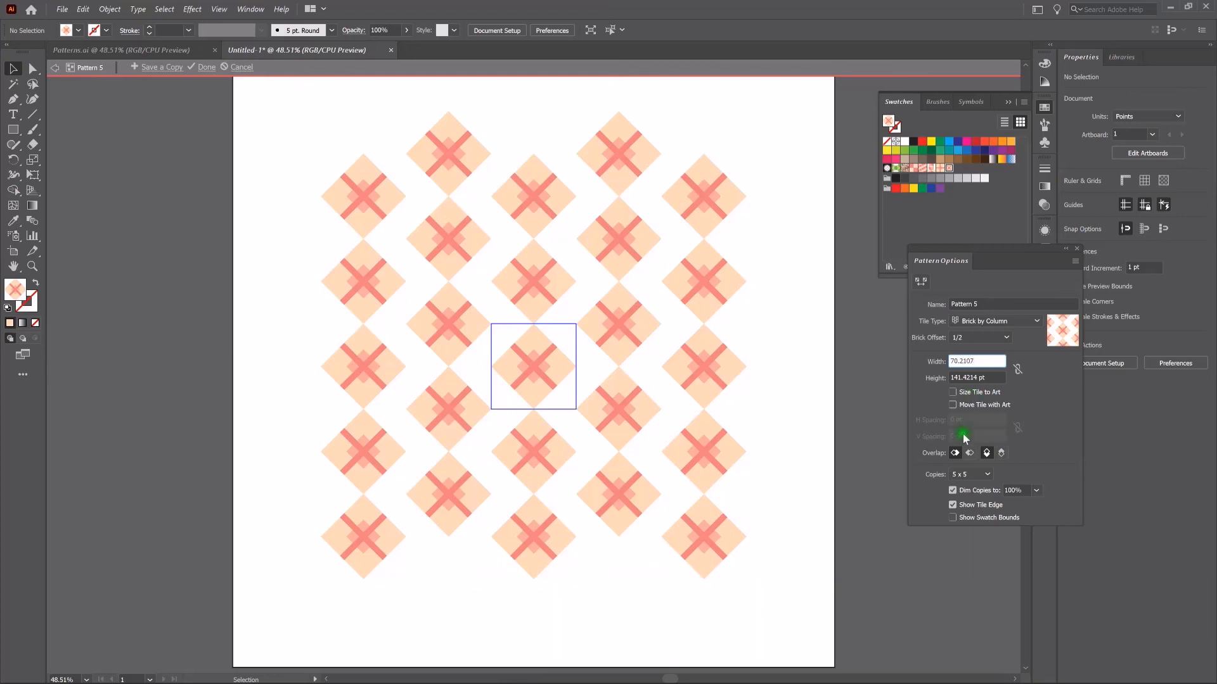
key("Tab")
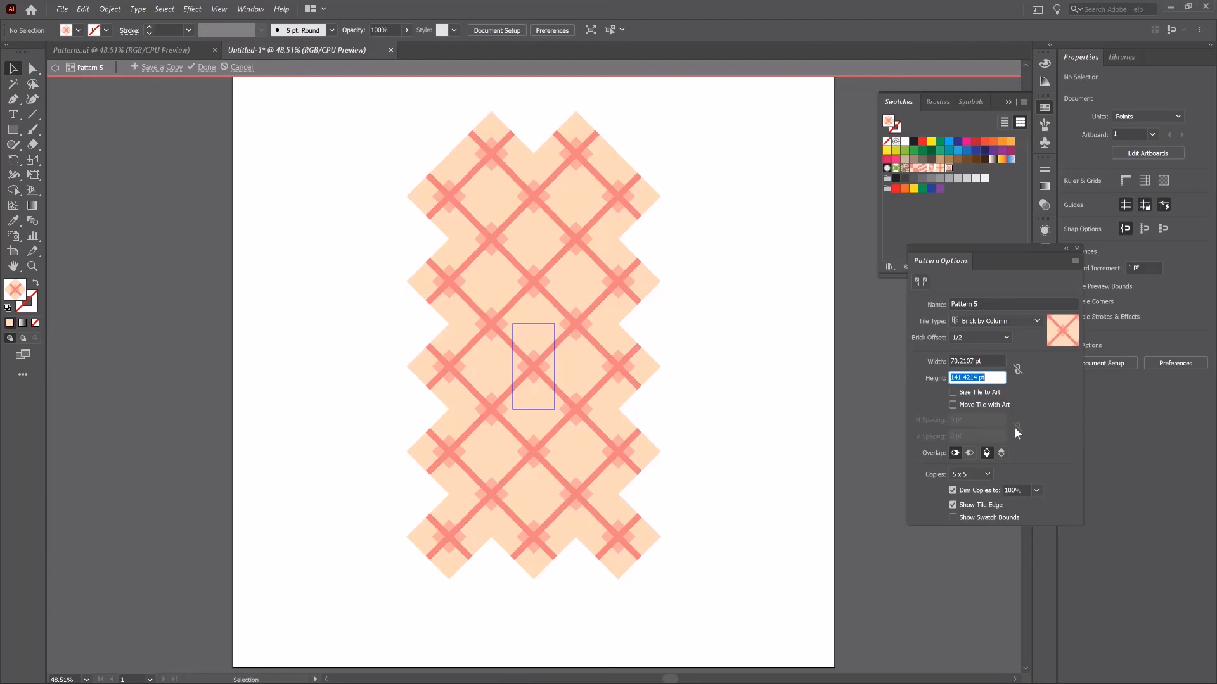
left_click(55, 68)
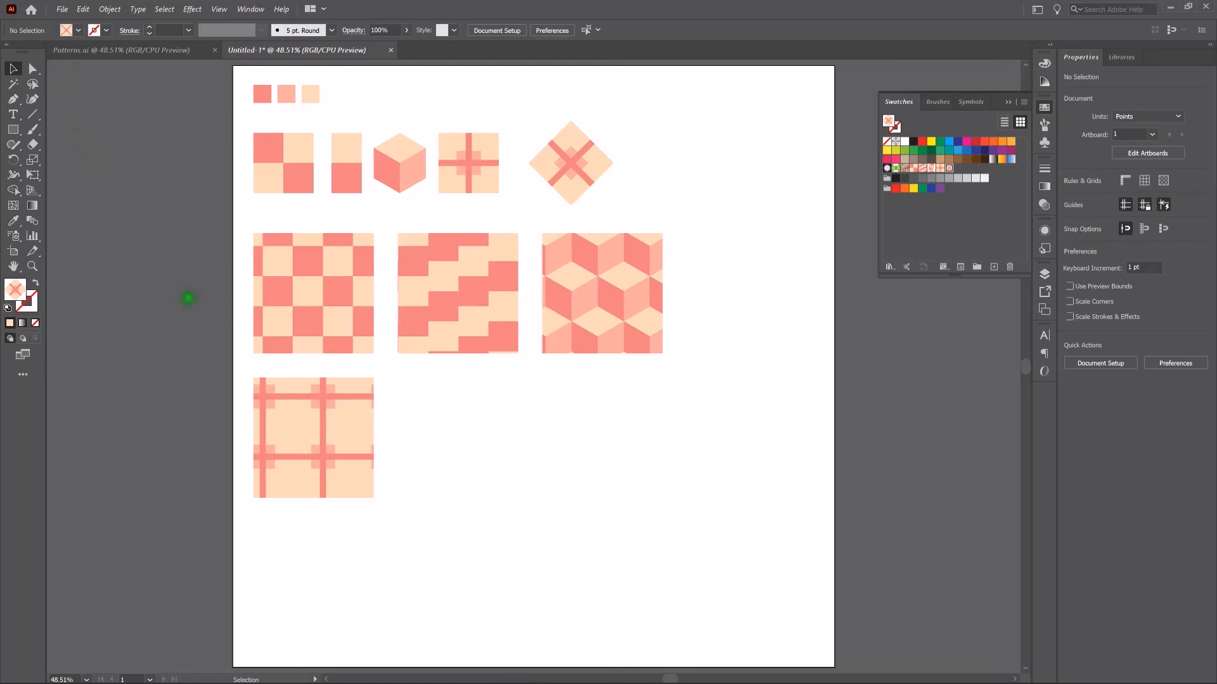
- Duplicate the 200 pt square filled with the straight crossing-bars pattern in place and move the copy 240 pt to the right
key("v")
left_click(316, 442)
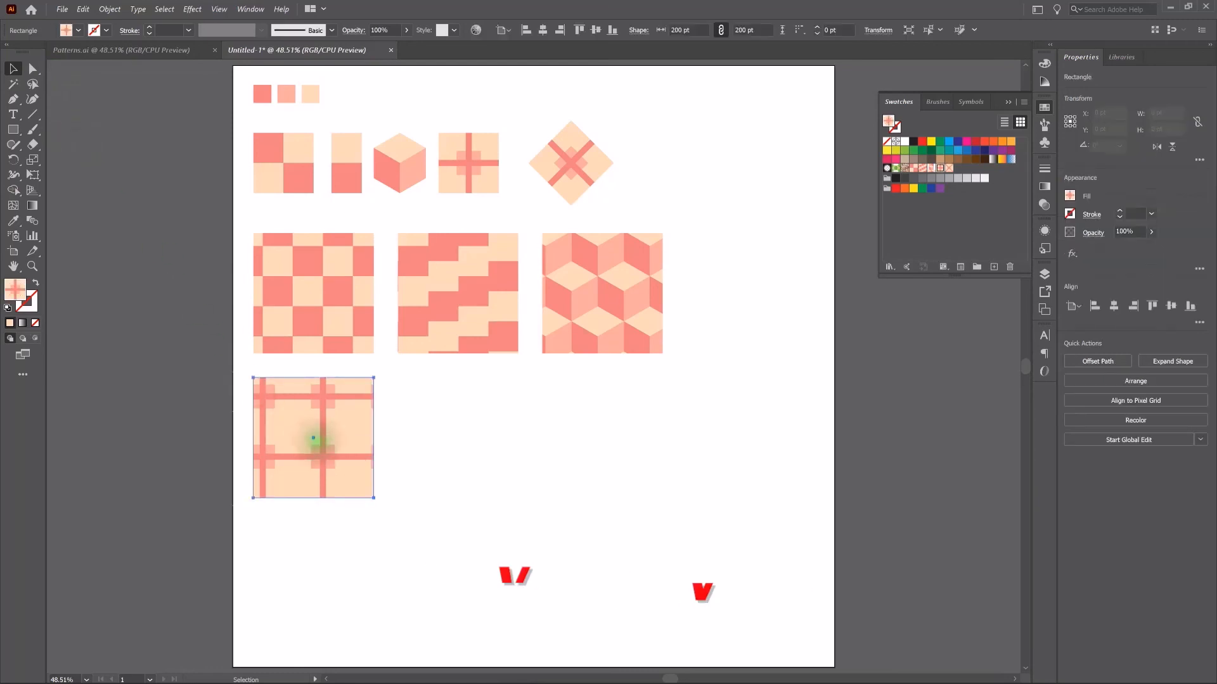
key("ctrl+c")
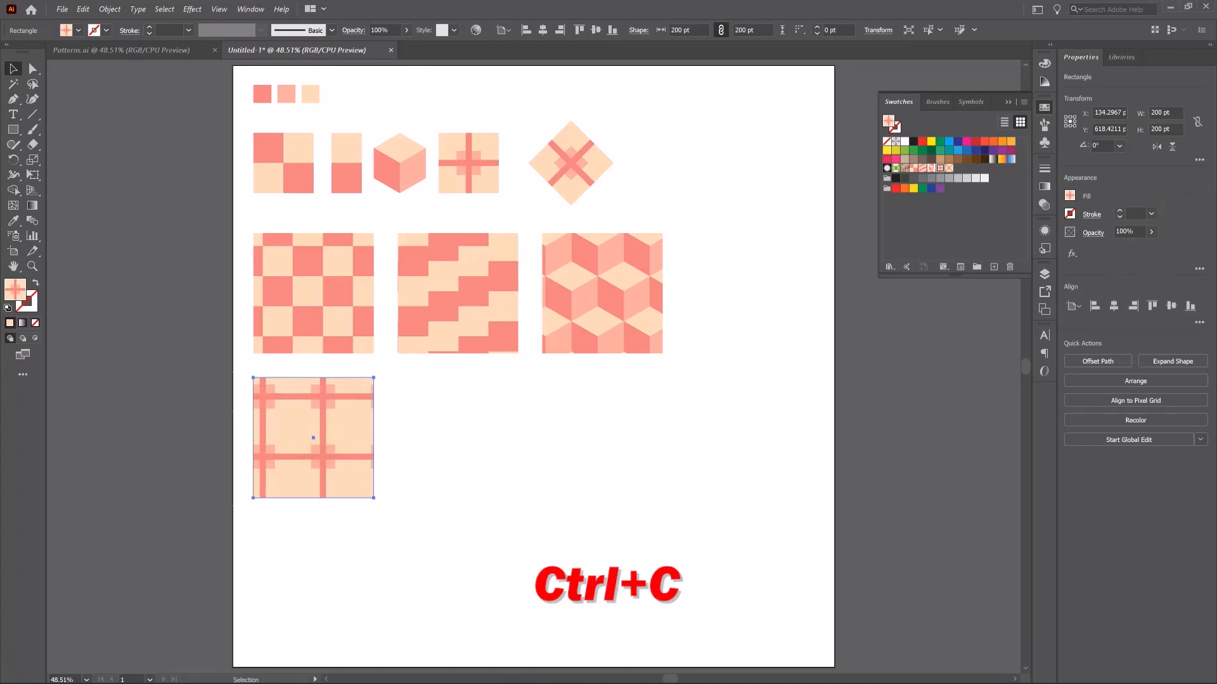
key("ctrl+f")
key("shift+Right")
key("shift+Right")
key("shift+Right")
key("shift+Right")
key("shift+Right")
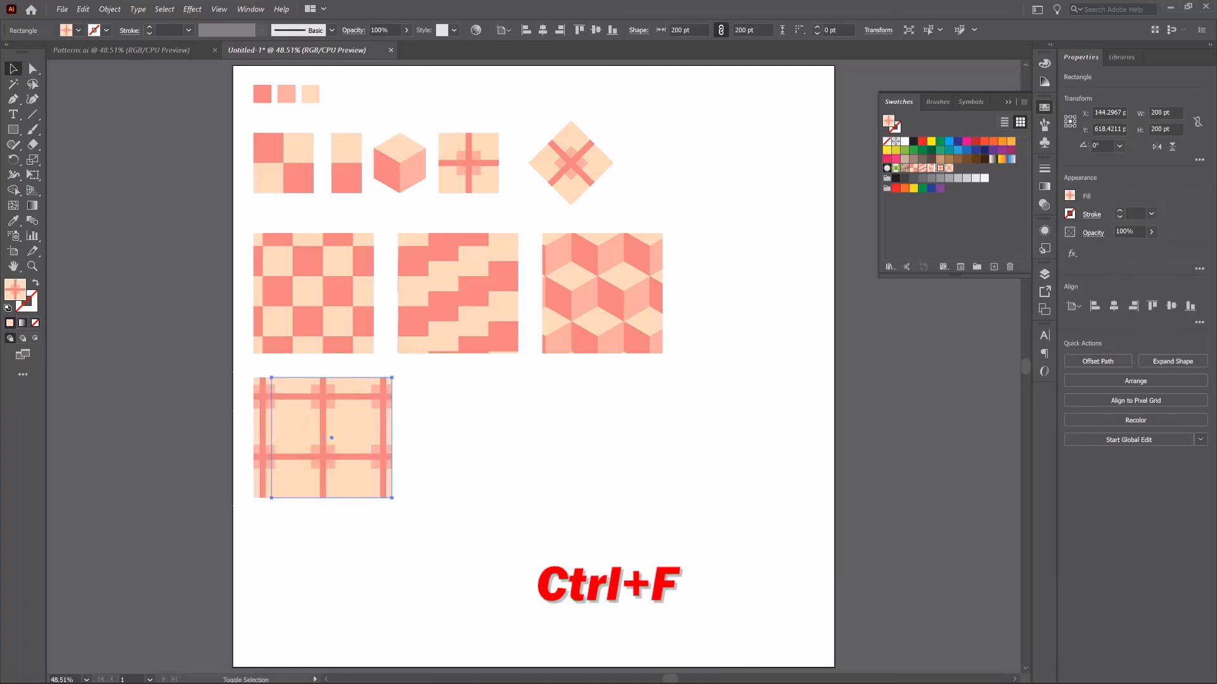
key("shift+Right")
key("shift+Right")
key("shift+Right")
key("shift+Right")
key("shift+Right")
key("shift+Right")
key("shift+Right")
key("shift+Right")
key("shift+Right")
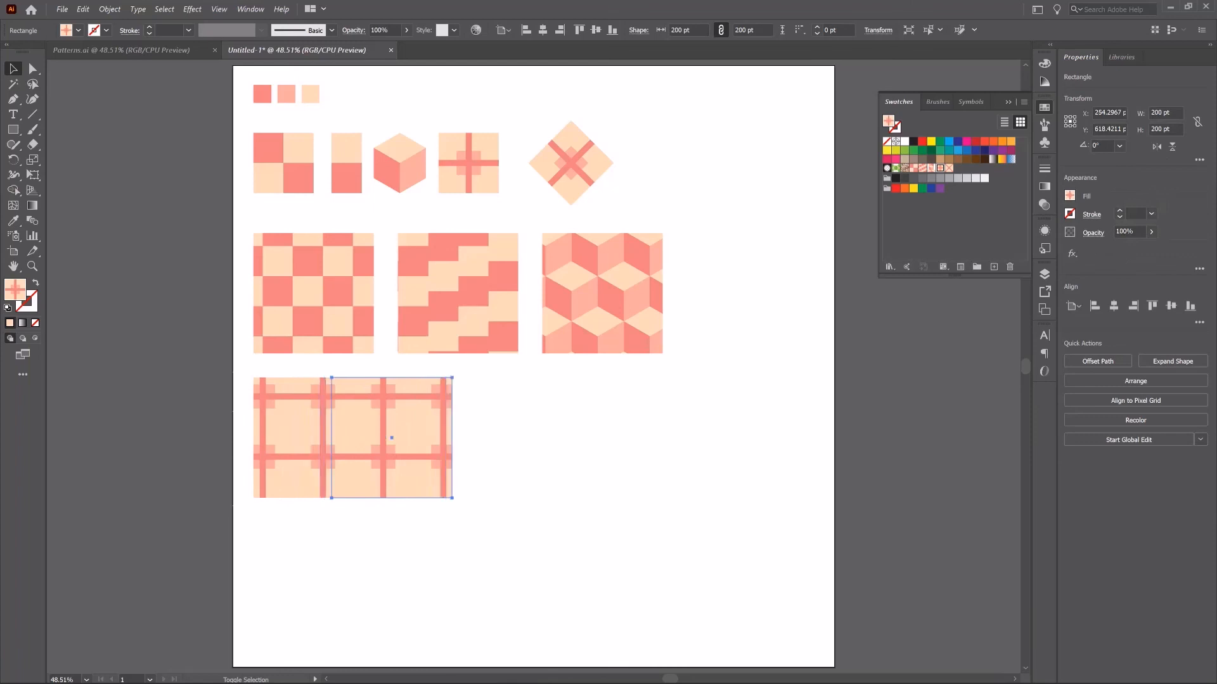
key("shift+Right")
key("shift+Right")
key("shift+Right")
key("shift+Right")
key("shift+Right")
key("shift+Right")
key("shift+Right")
key("shift+Right")
key("shift+Right")
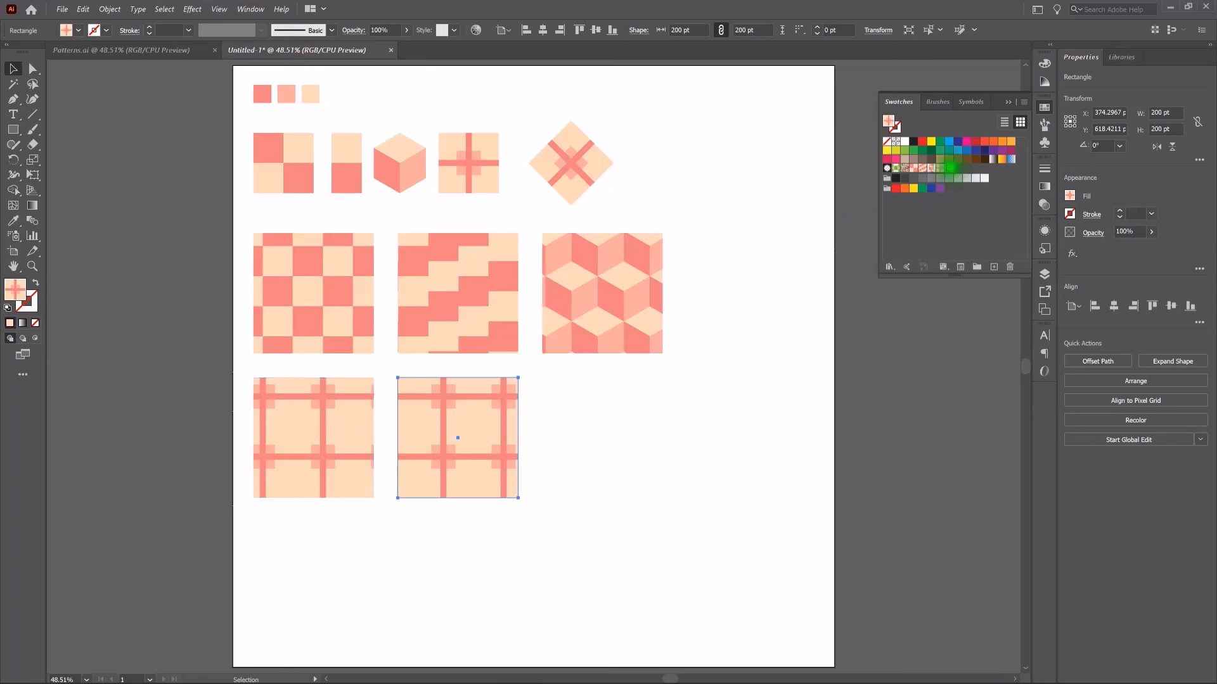
- Fill the duplicated square with the Pattern 5 diamond swatch and deselect it
left_click(948, 168)
left_click(615, 440)
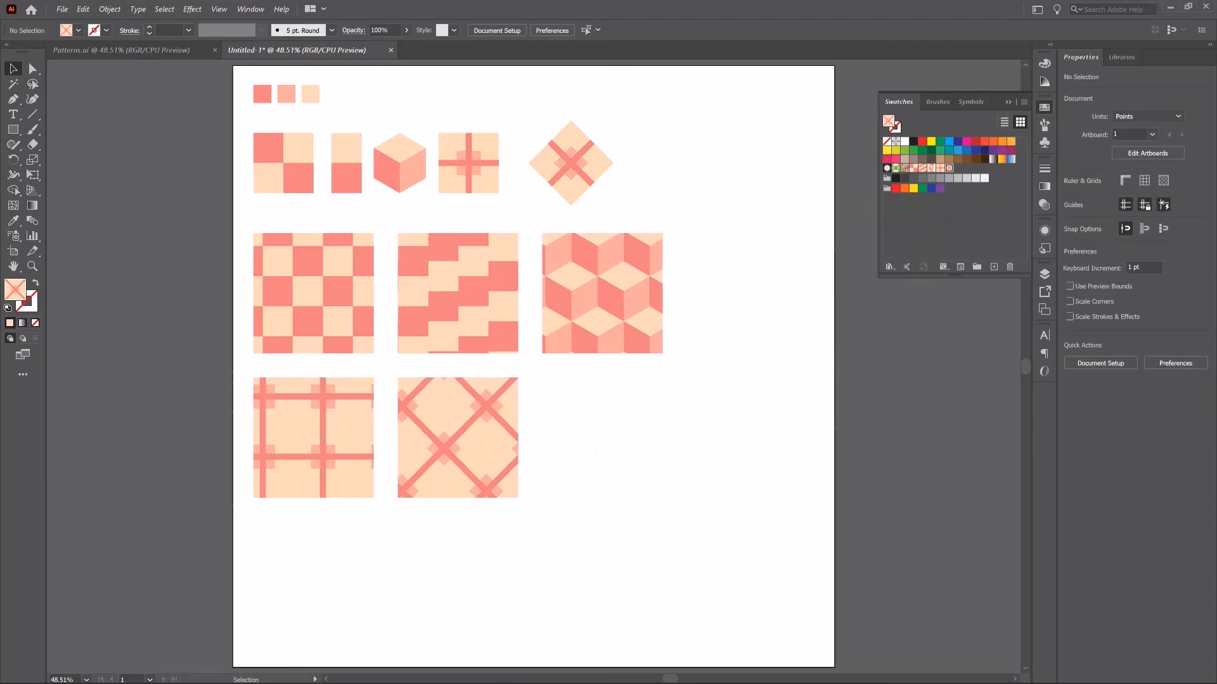